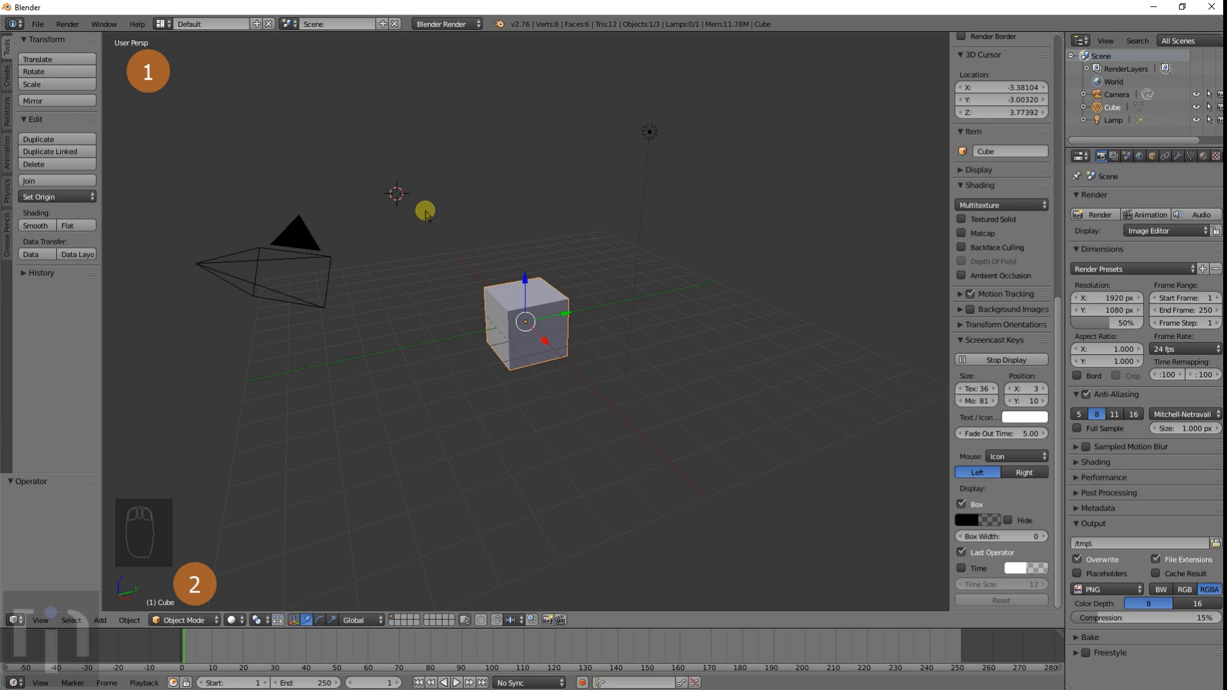
Step: Switch the view of the default cube repeatedly between perspective and orthographic projection to compare its shape and edges
key("KP_5")
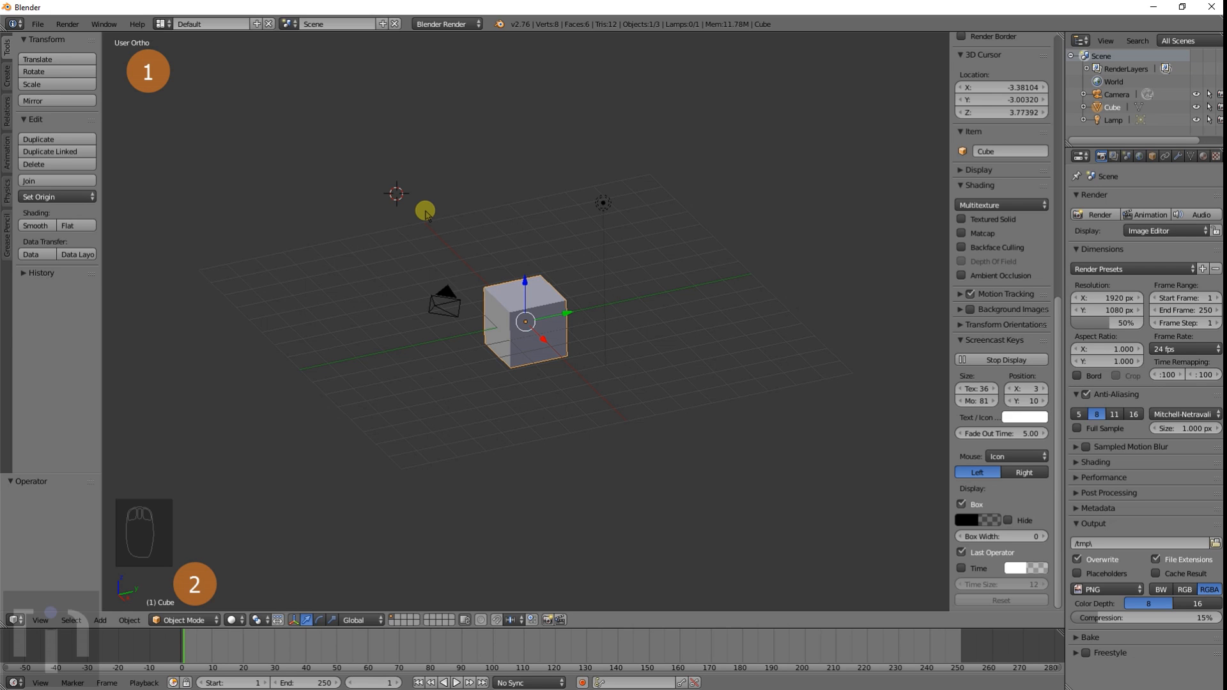
key("KP_5")
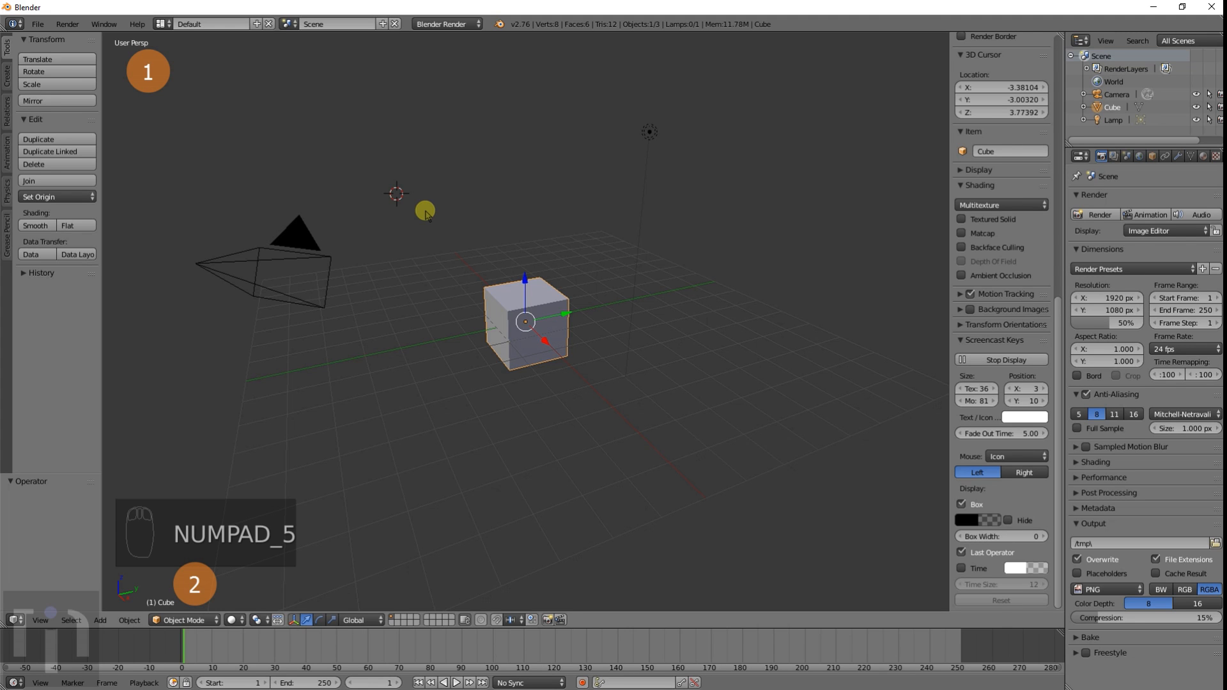
scroll(562, 532, "up", 6)
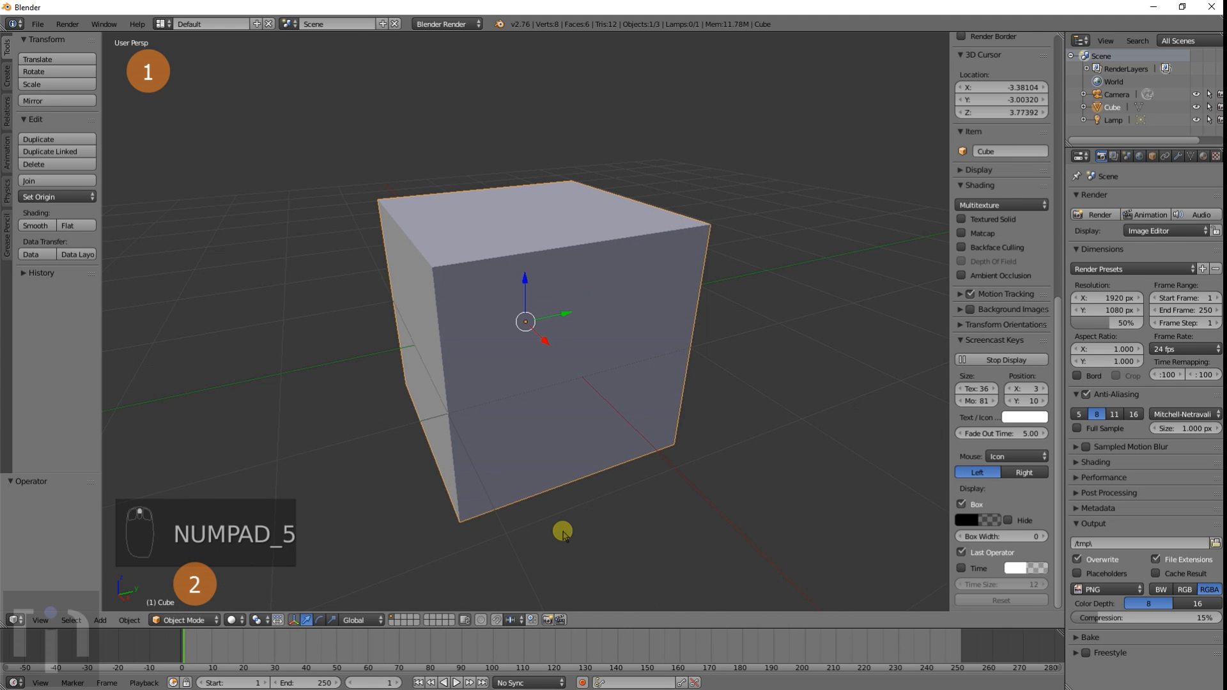
key("KP_5")
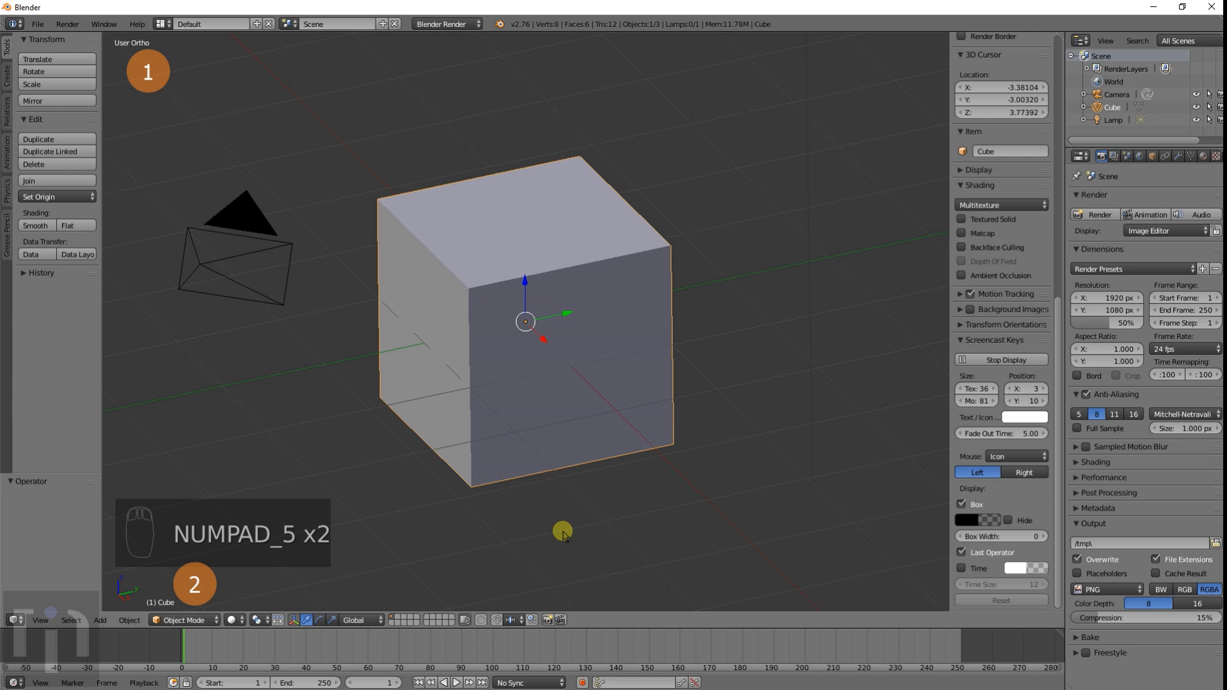
key("KP_5")
key("KP_5")
key("KP_5")
key("KP_5")
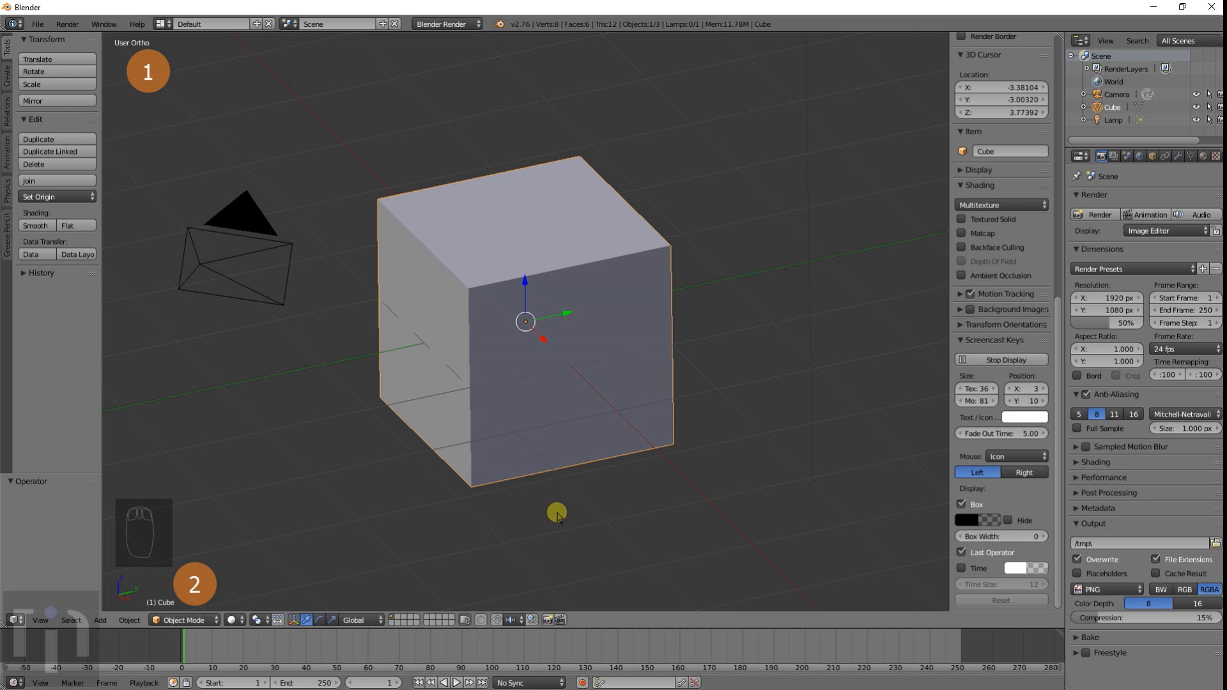
key("KP_5")
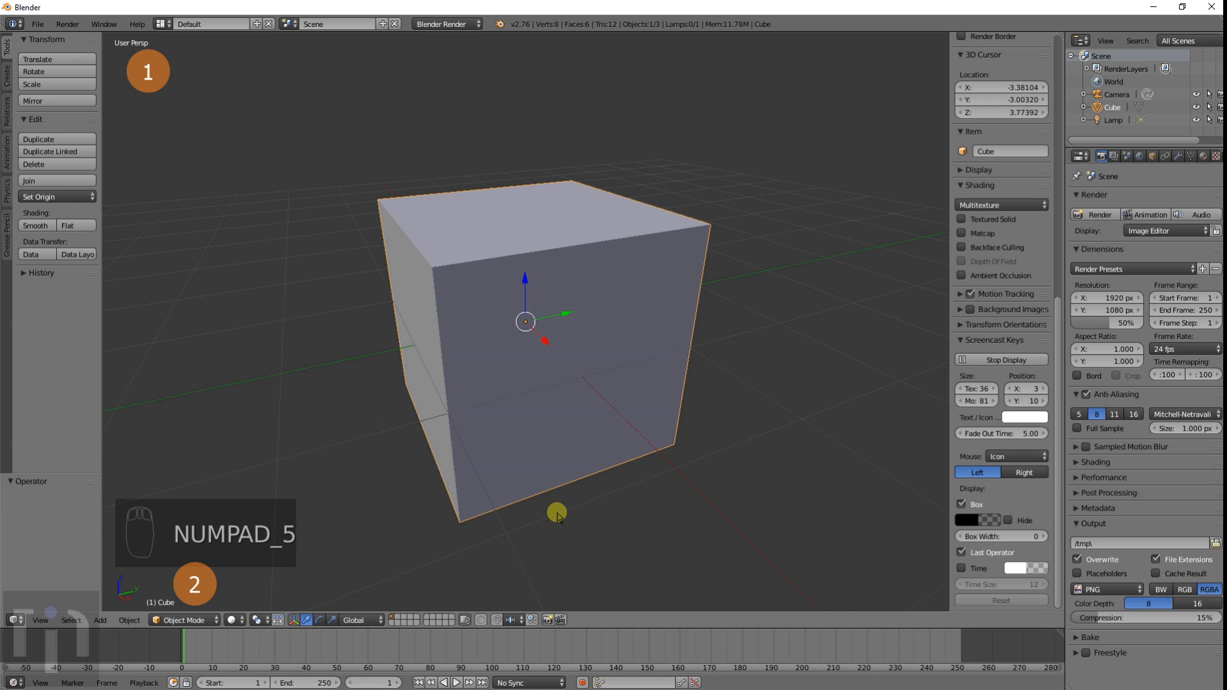
Step: Delete the default cube and add a Monkey mesh at the 3D cursor
scroll(556, 512, "down", 4)
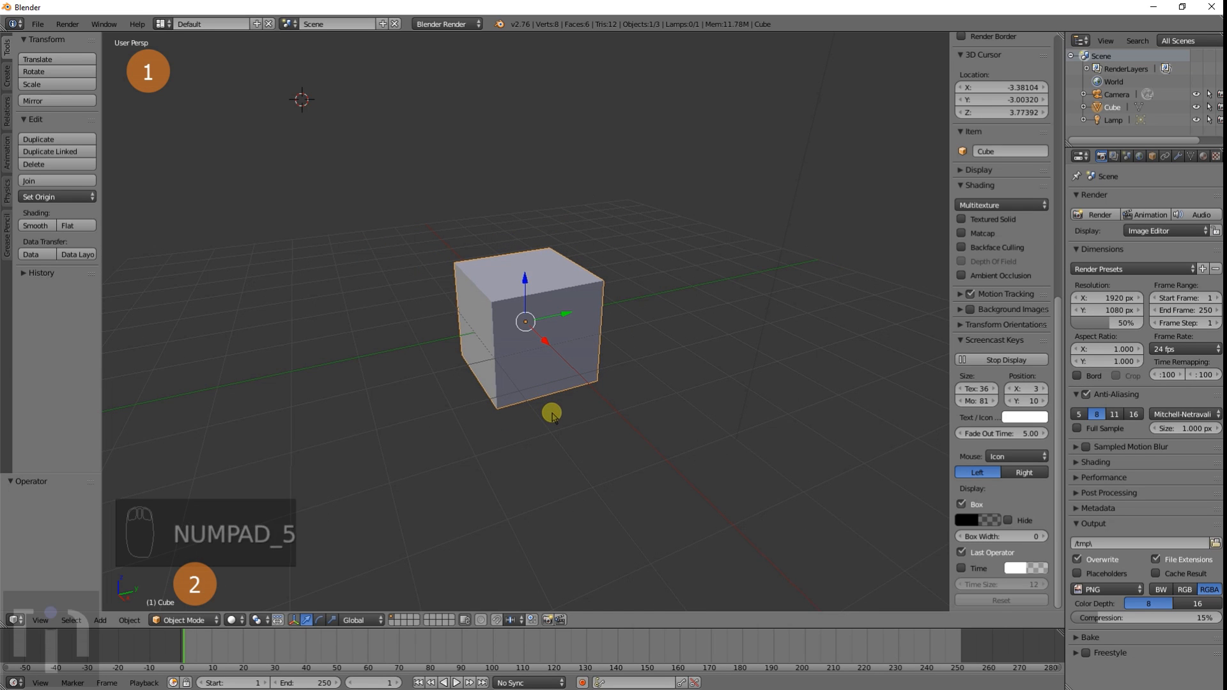
scroll(496, 412, "down", 2)
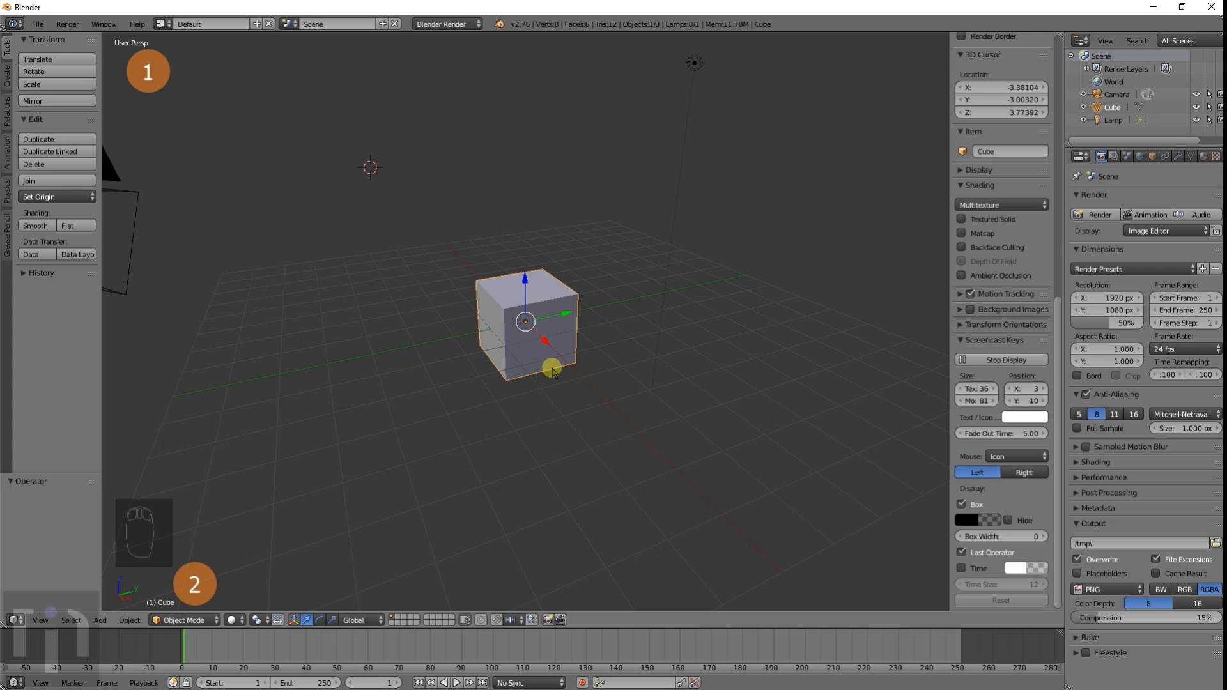
scroll(551, 372, "down", 2)
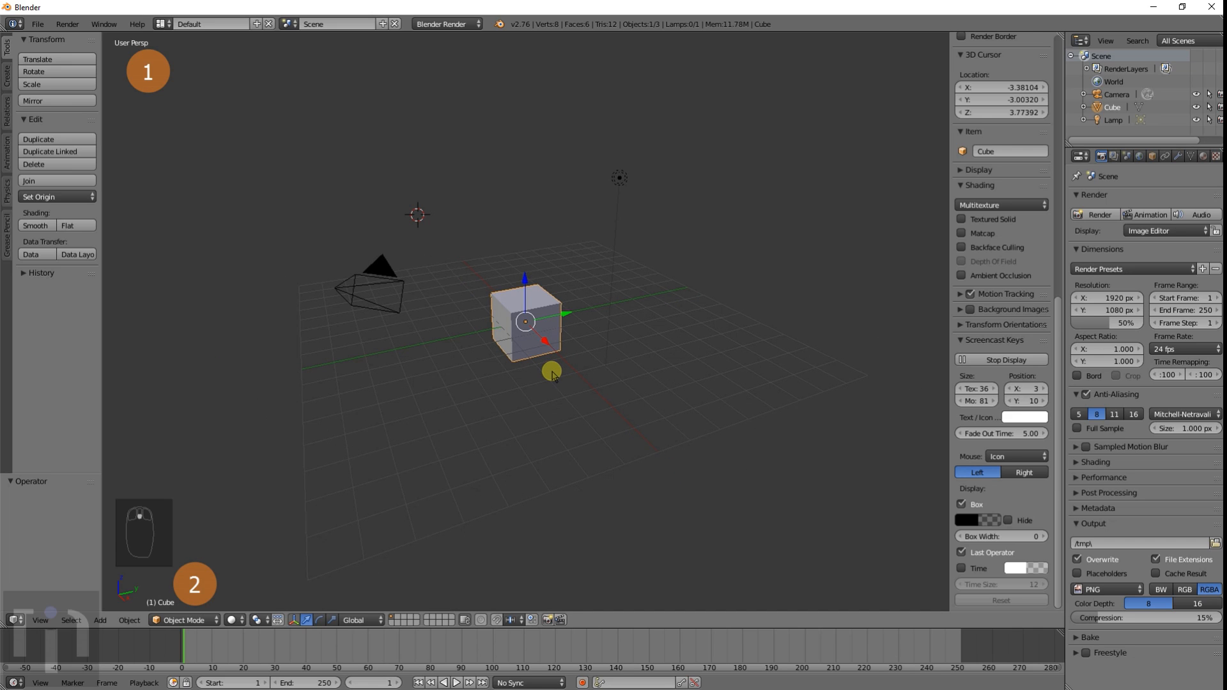
key("x")
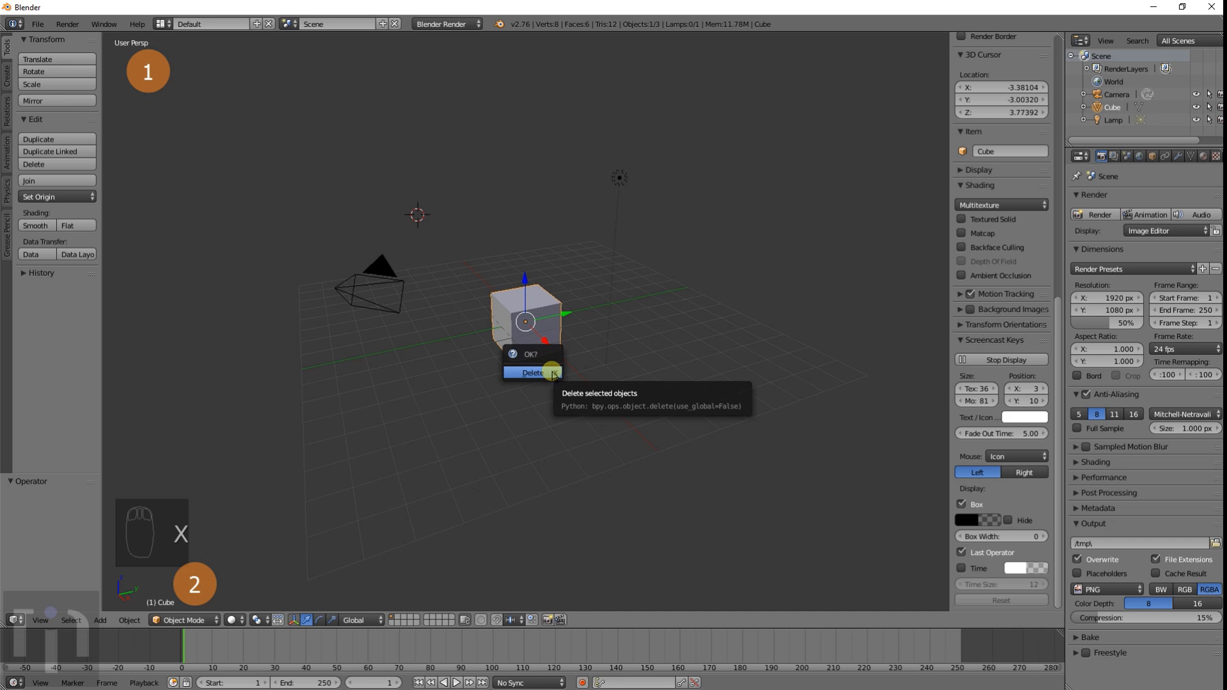
left_click(553, 373)
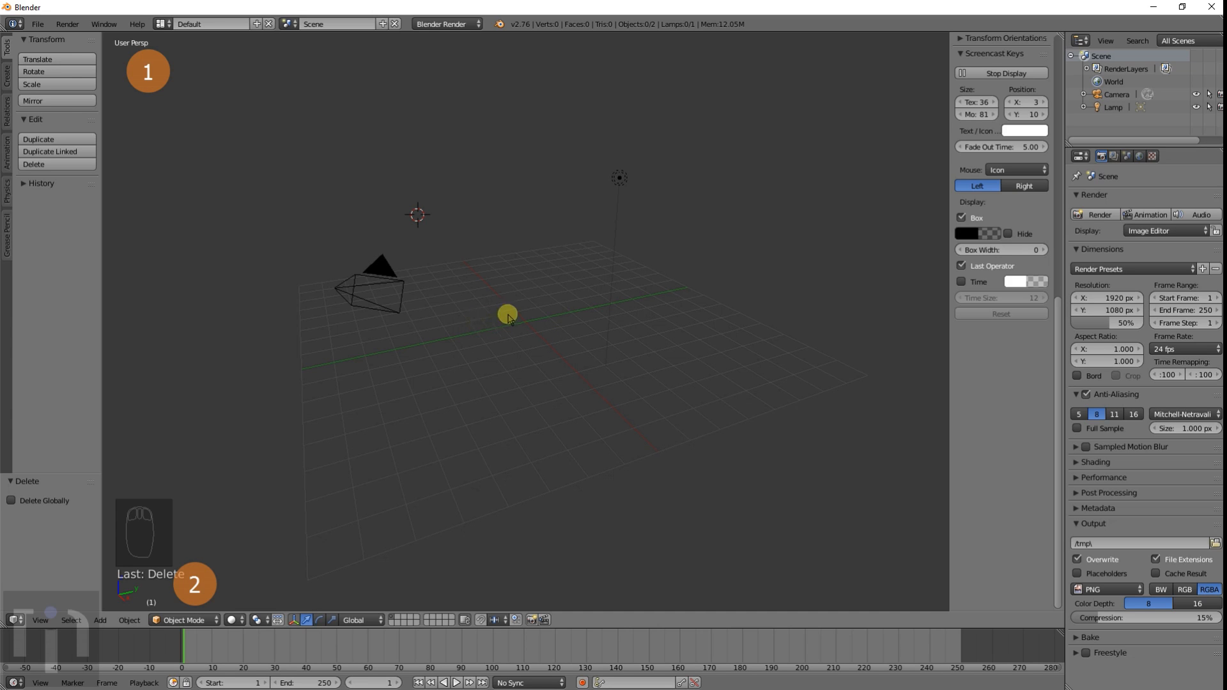
key("shift+a")
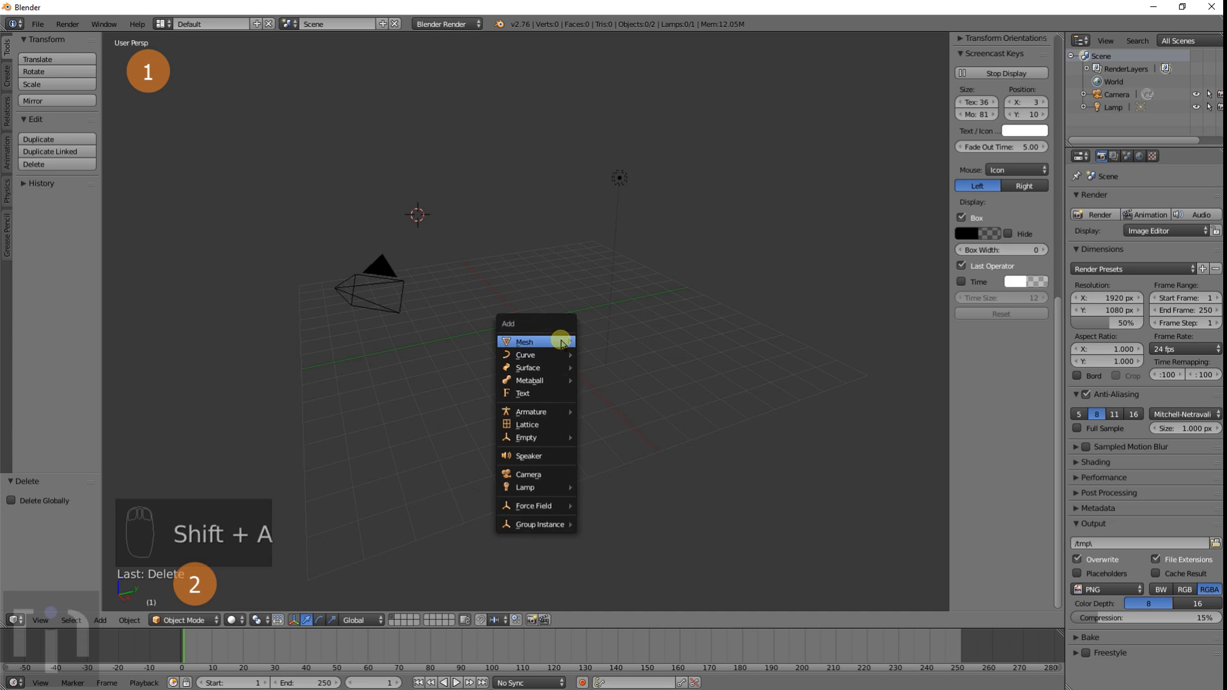
mouse_move(562, 343)
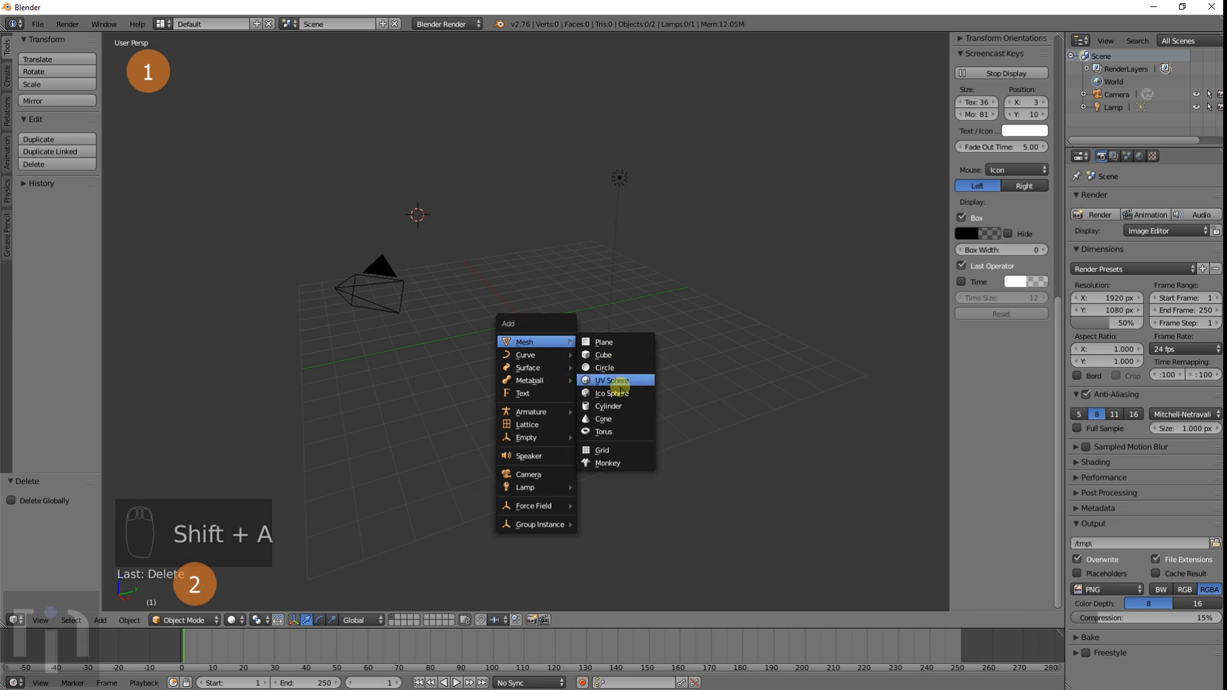
left_click(617, 468)
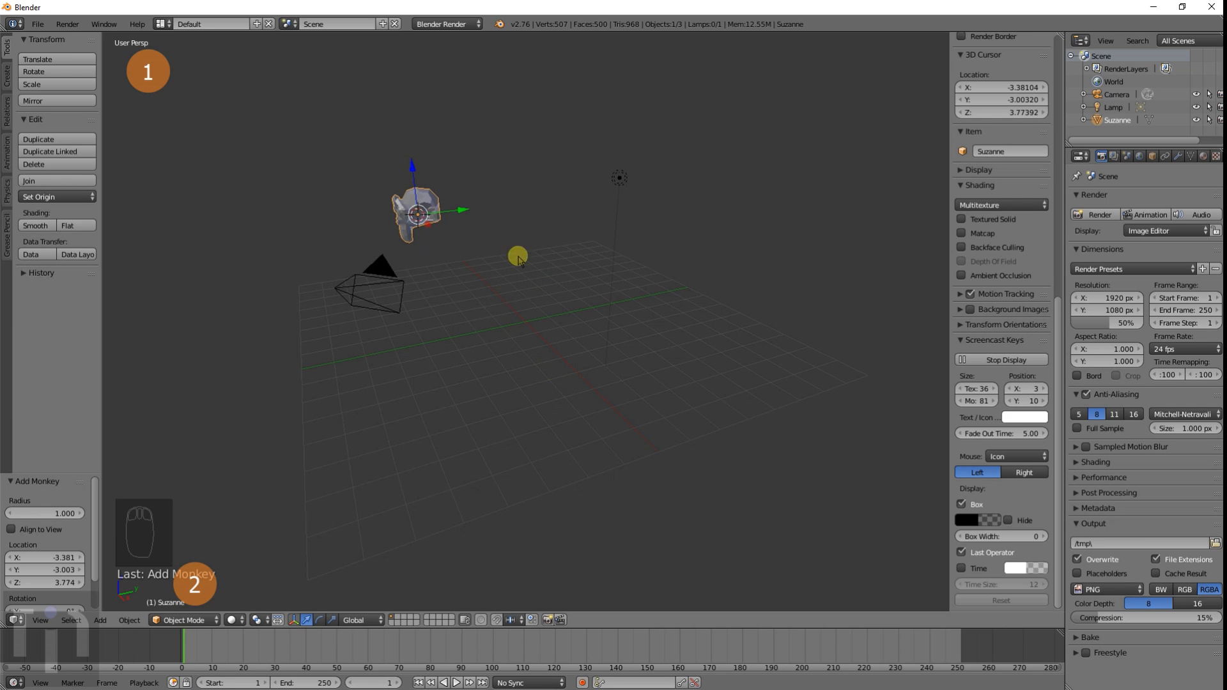
Step: Place the 3D cursor freehand in the scene at about X 0.70, Y 3.20, Z -1.70
mouse_move(441, 316)
middle_mouse_down()
mouse_move(507, 315)
mouse_move(578, 377)
mouse_move(507, 315)
mouse_move(434, 312)
middle_mouse_up()
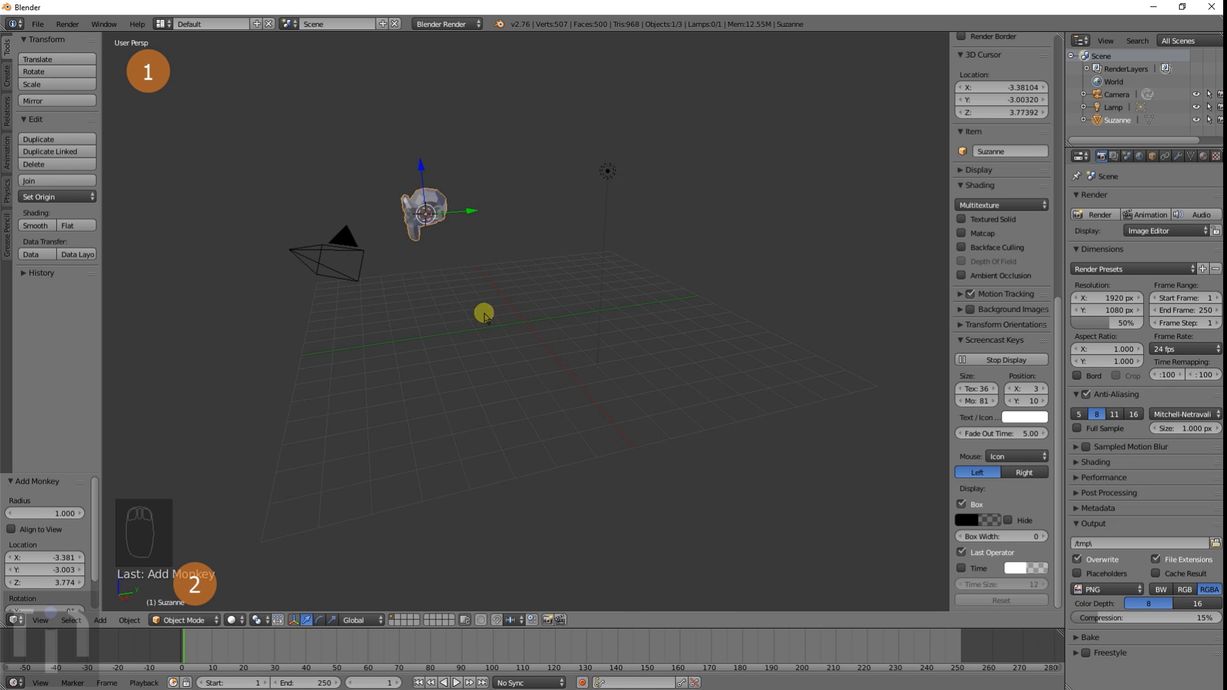
middle_click_drag(425, 329, 452, 337)
middle_click_drag(618, 334, 583, 334)
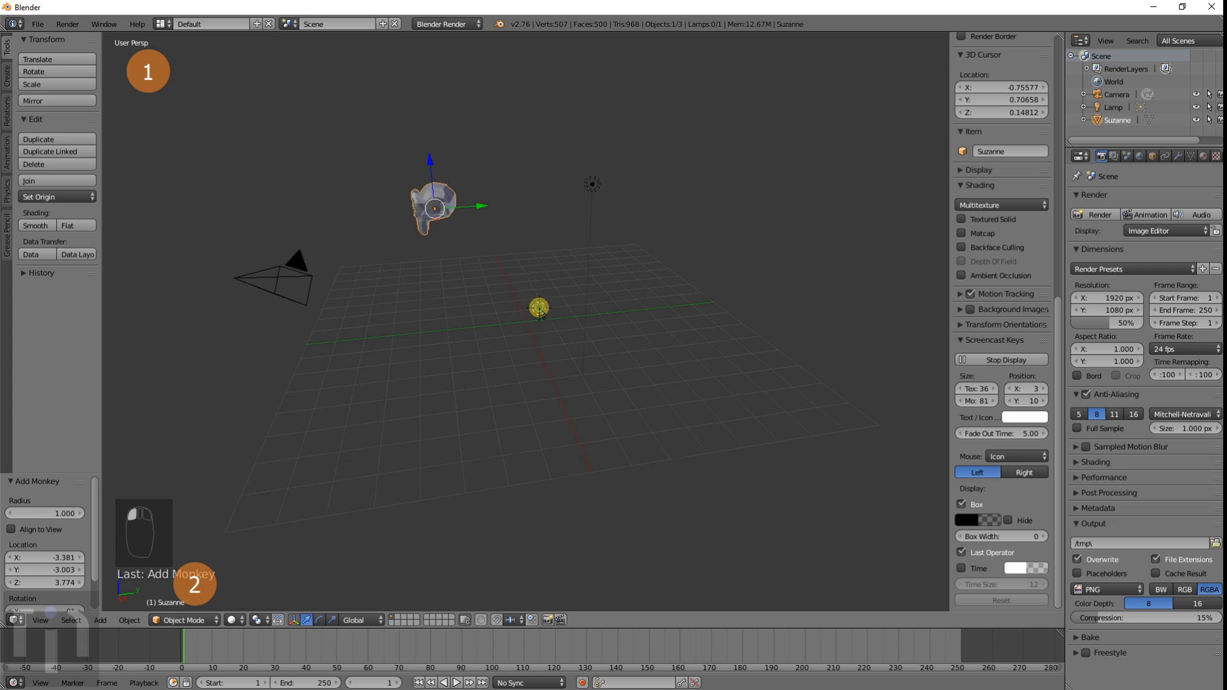
left_click(534, 326)
left_click(607, 357)
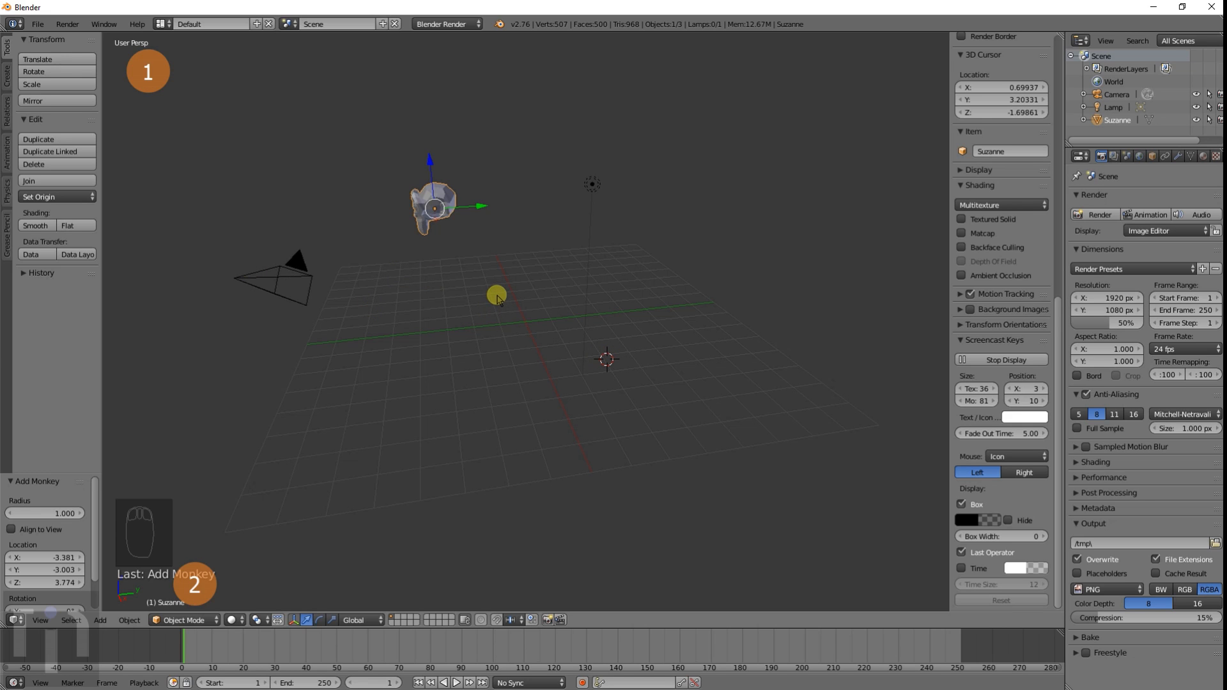
Step: Snap the 3D cursor to the scene center and snap the selected monkey to the cursor
key("shift+s")
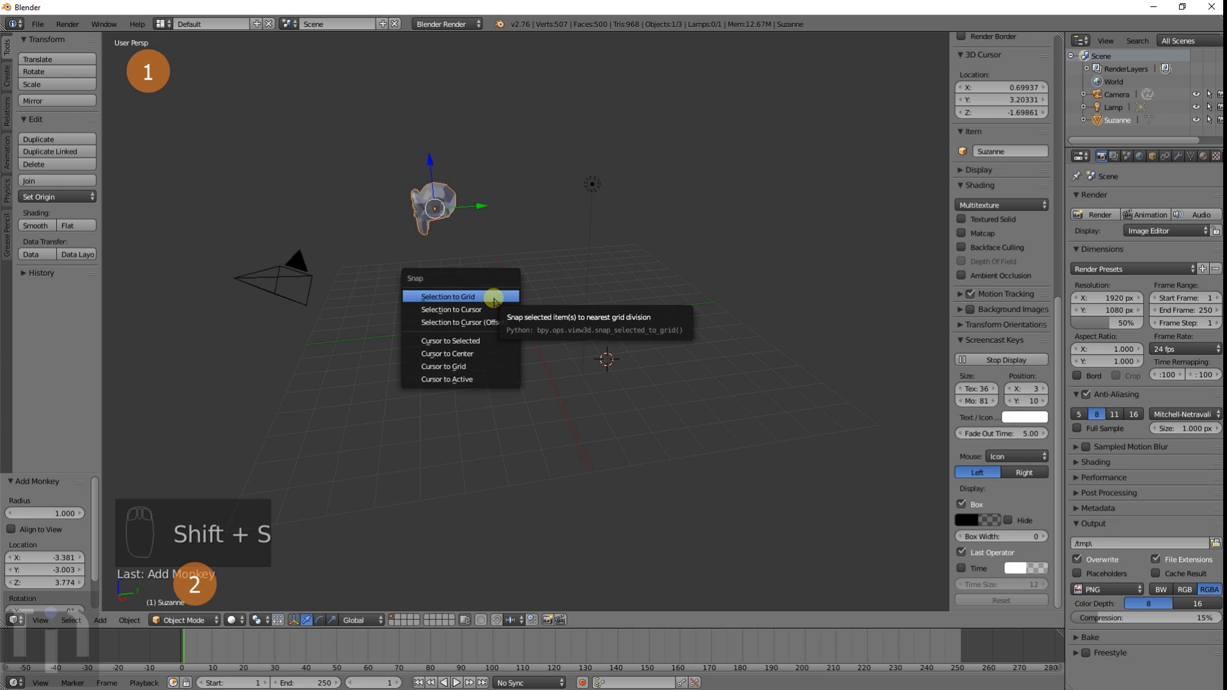
left_click(483, 355)
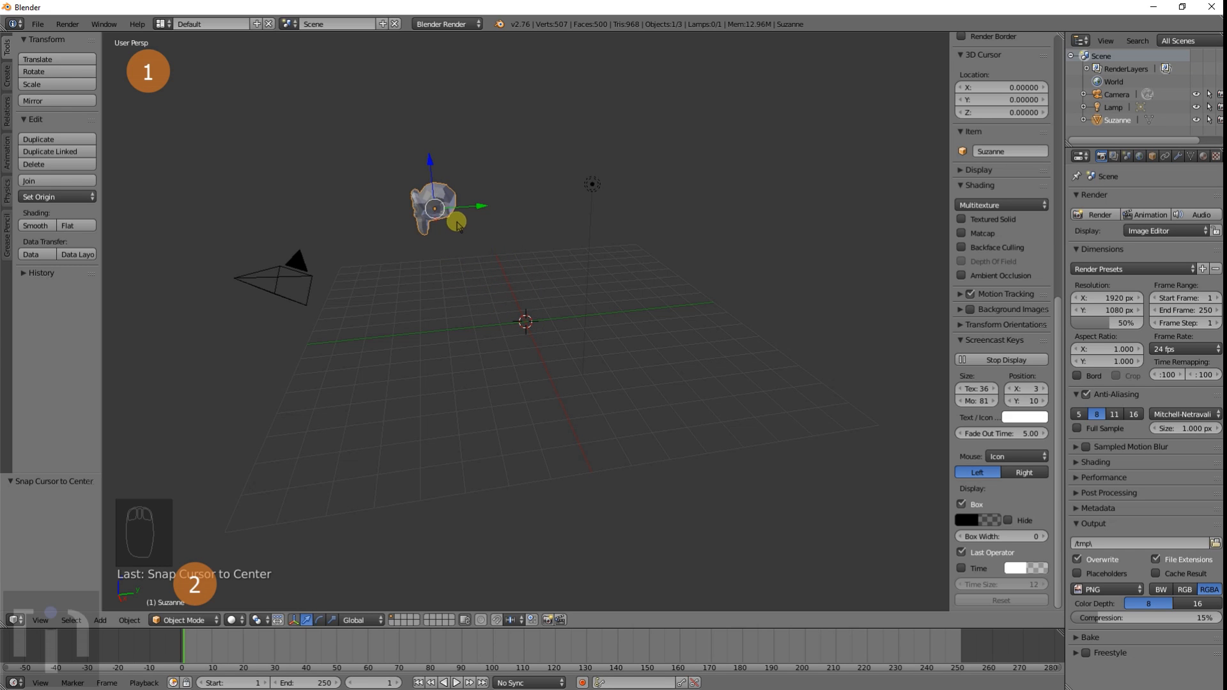
key("shift+s")
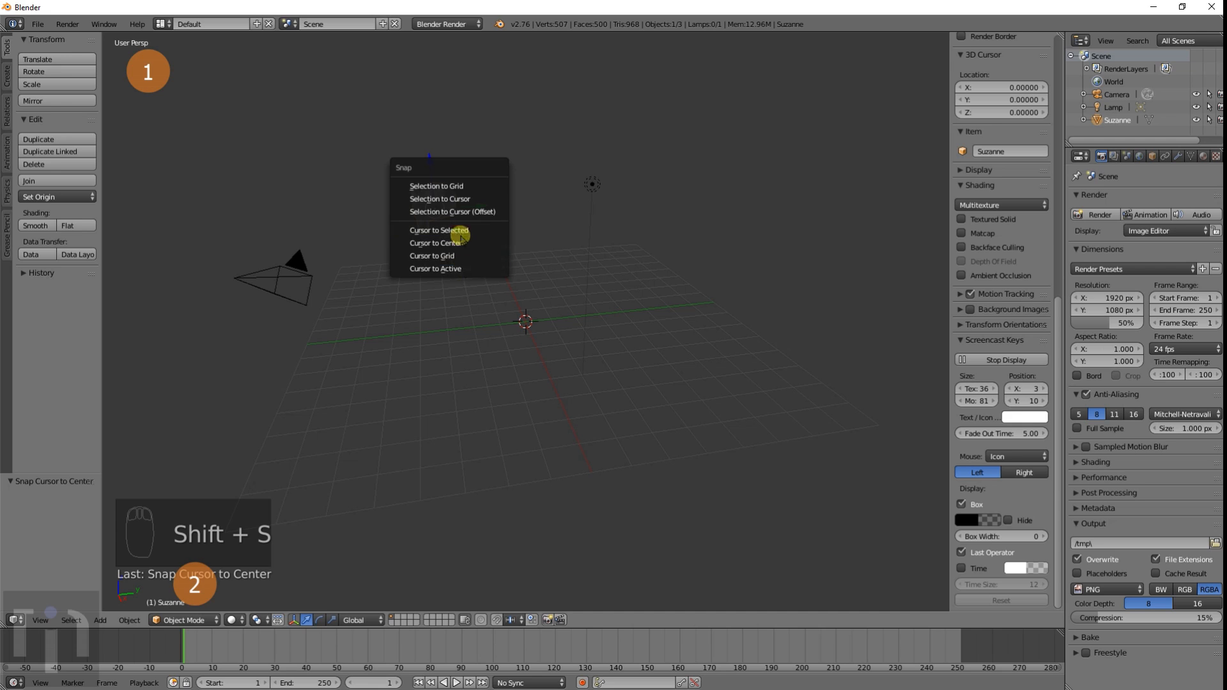
left_click(457, 199)
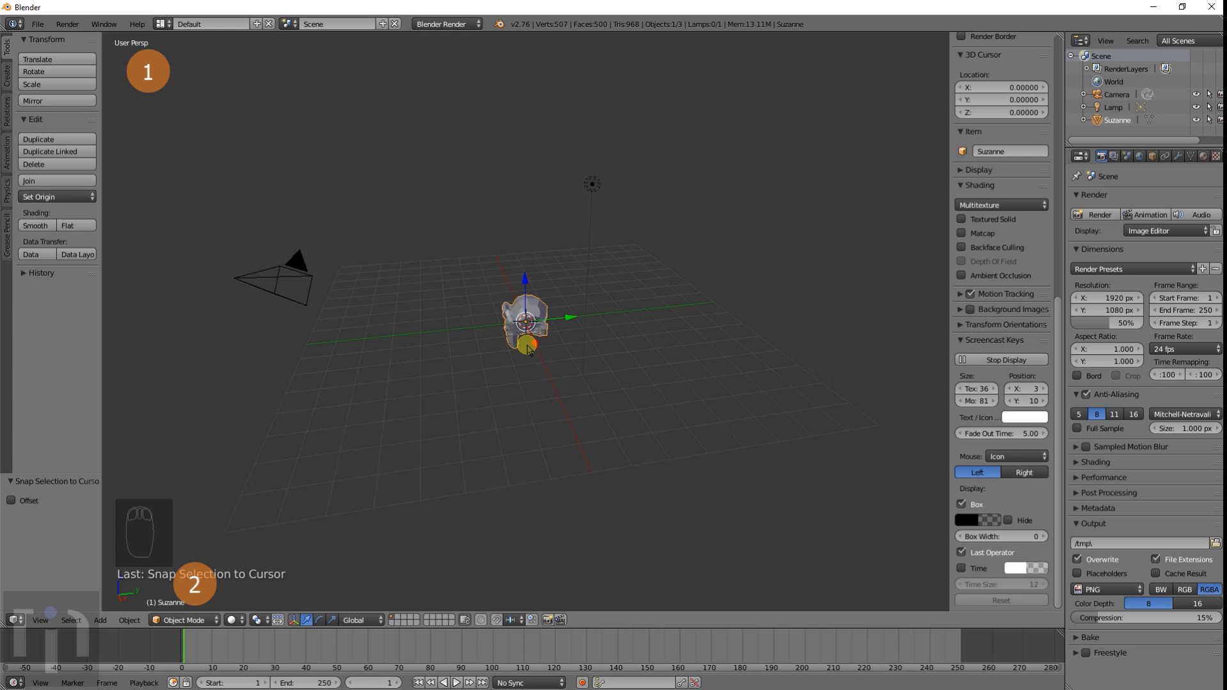
Step: Compare the monkey in orthographic and perspective projection from an angled viewpoint, both close up and from farther away
middle_click_drag(511, 350, 575, 358)
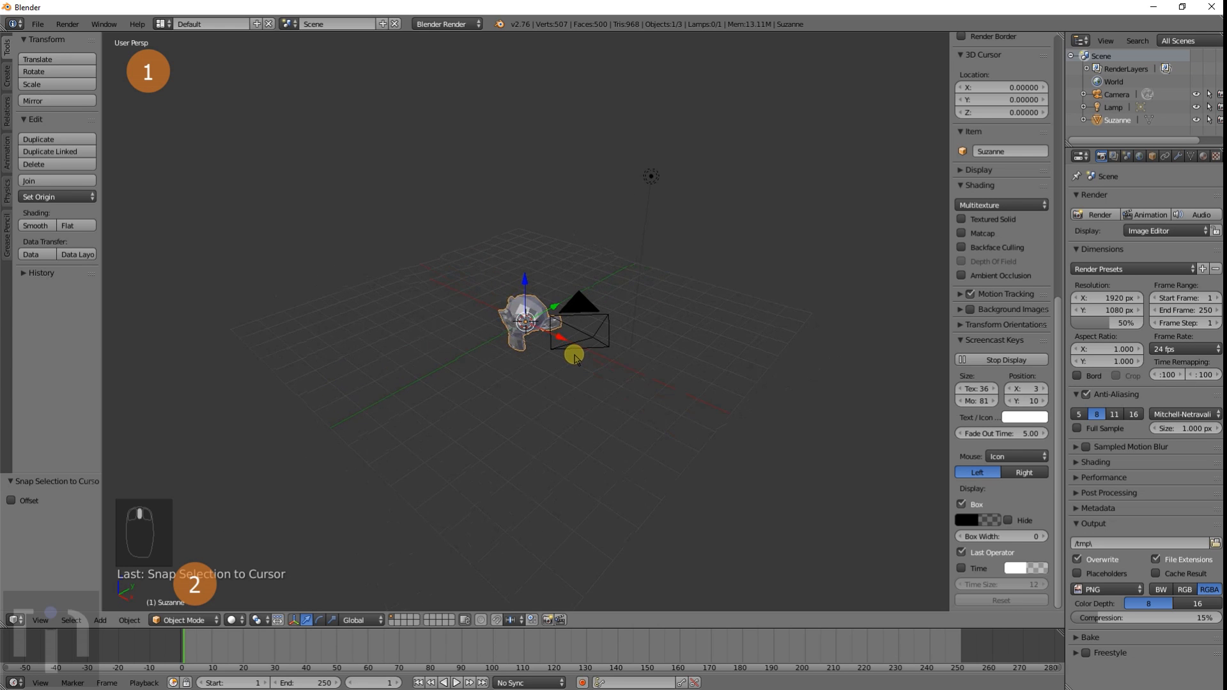
key("KP_5")
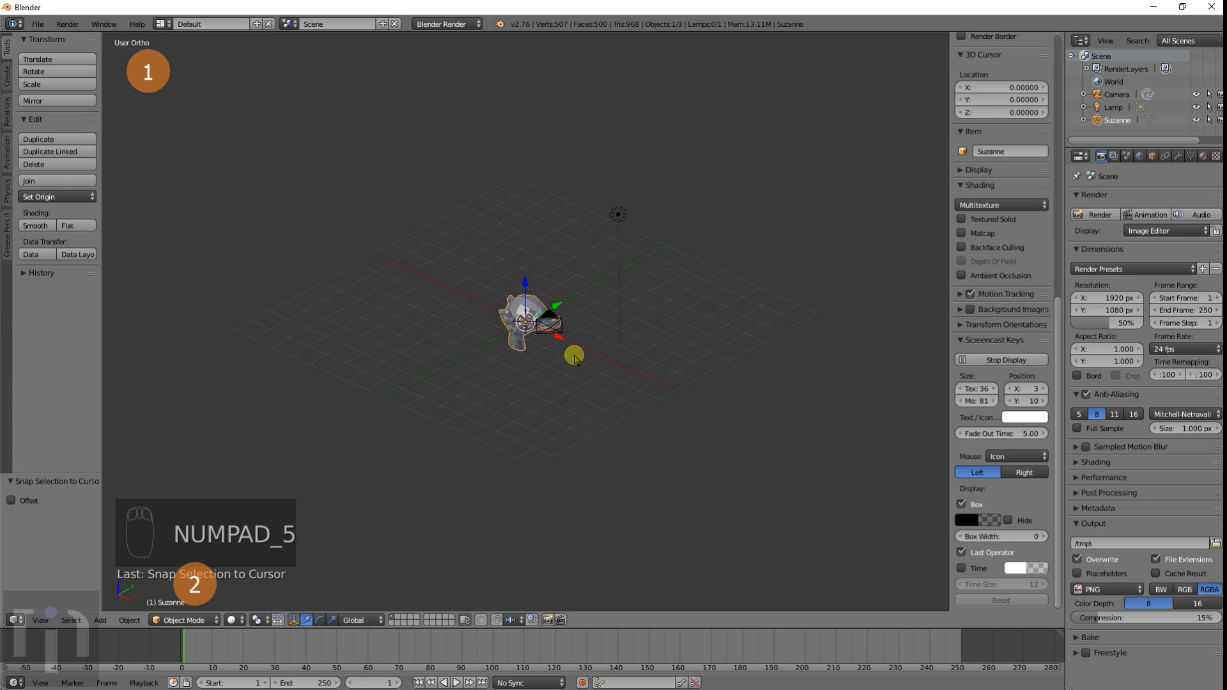
scroll(574, 358, "up", 6)
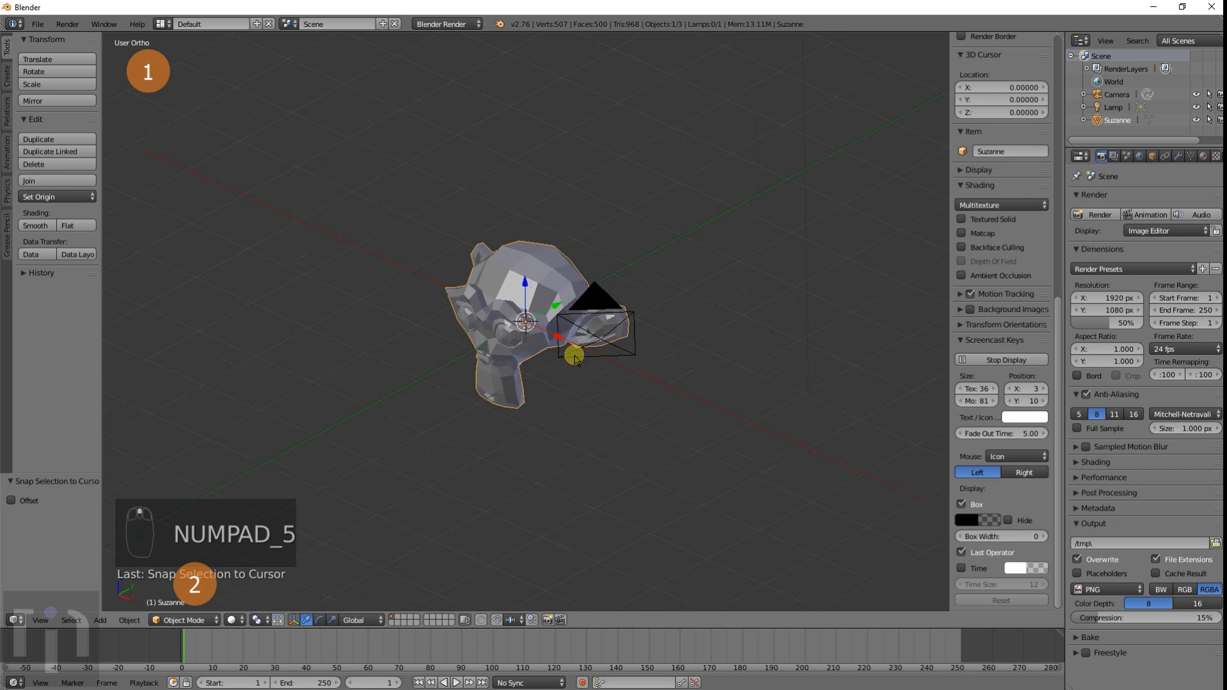
key("KP_5")
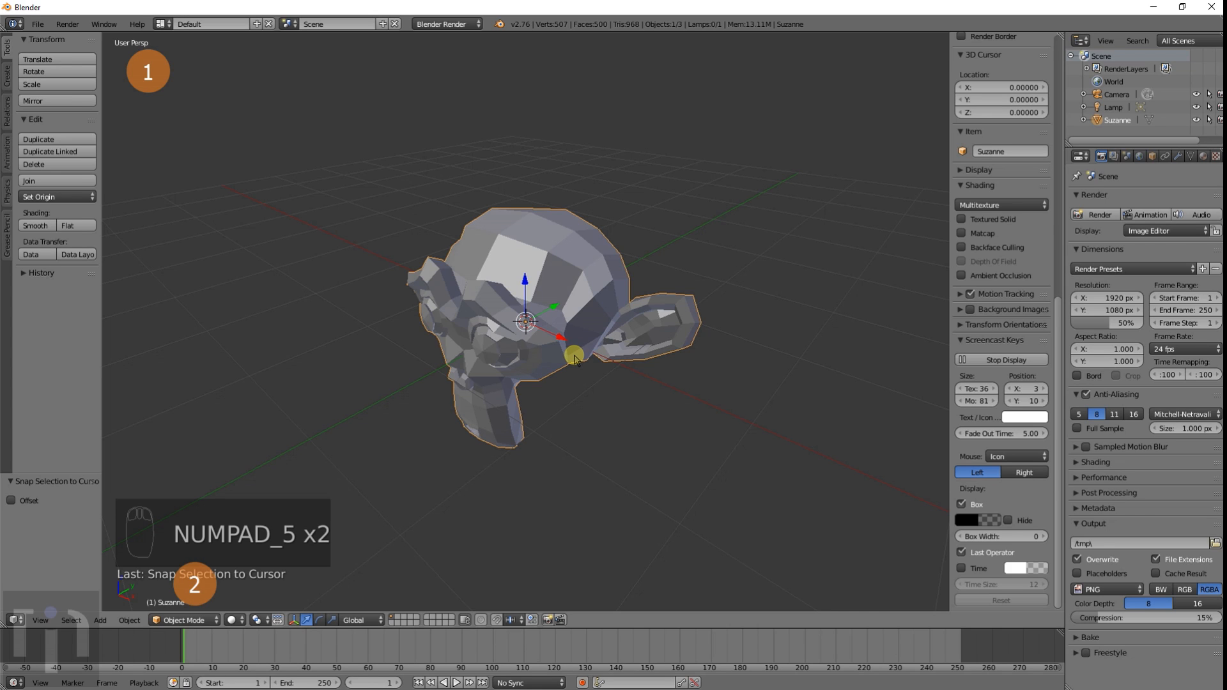
key("KP_5")
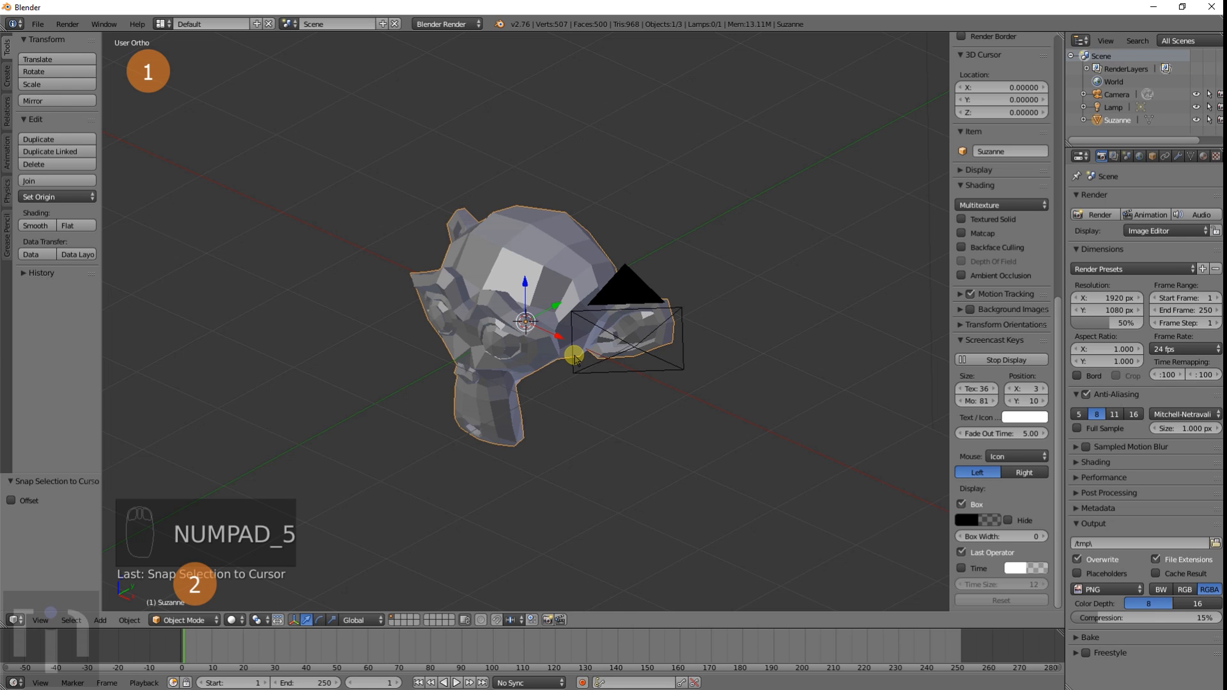
scroll(574, 357, "down", 4)
key("KP_5")
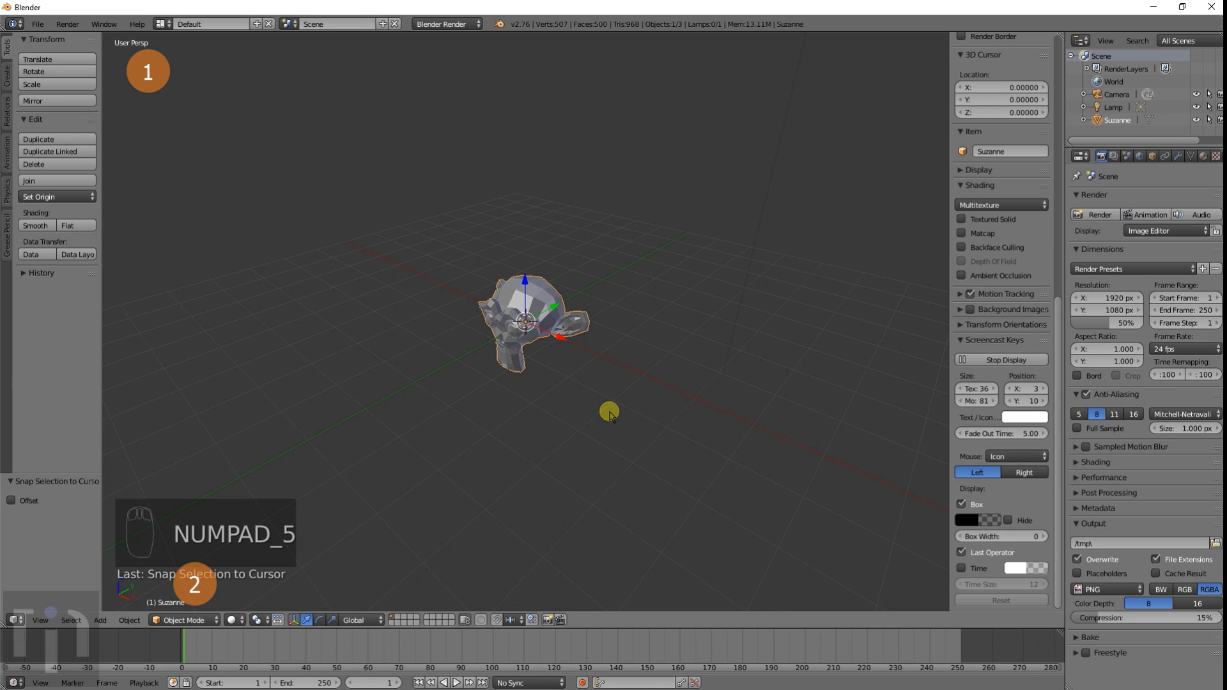
Step: Show the monkey from the front, compare both projections there, and inspect the face close up in perspective
key("KP_1")
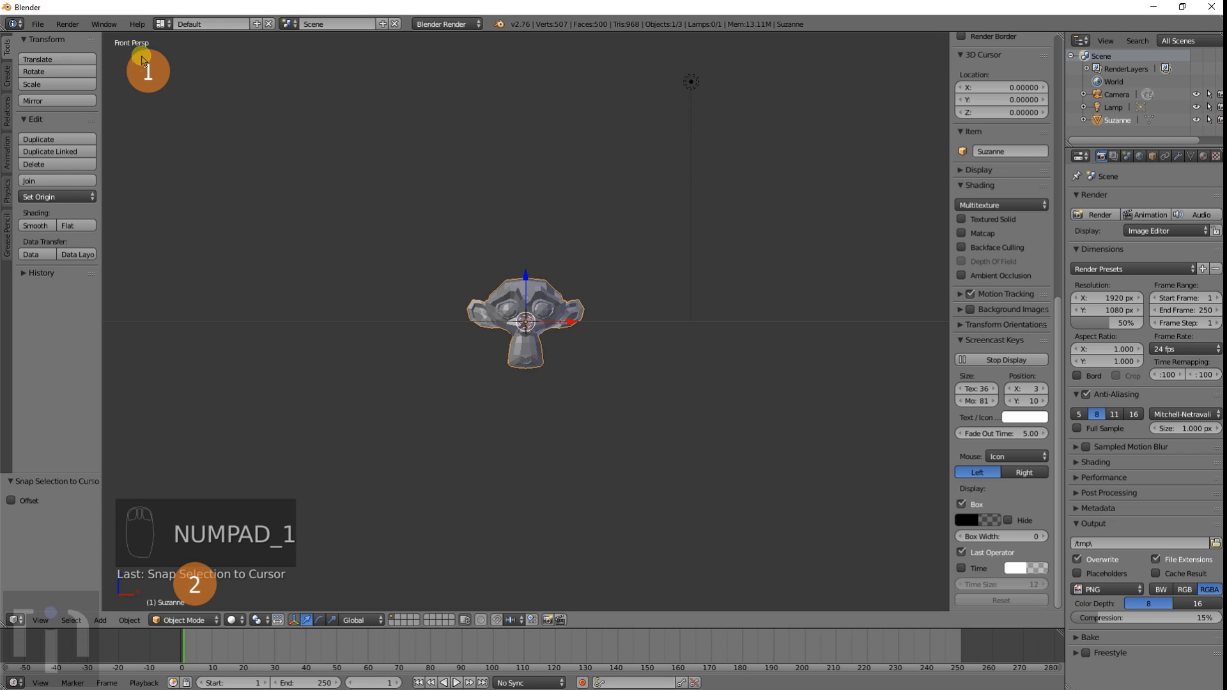
key("KP_5")
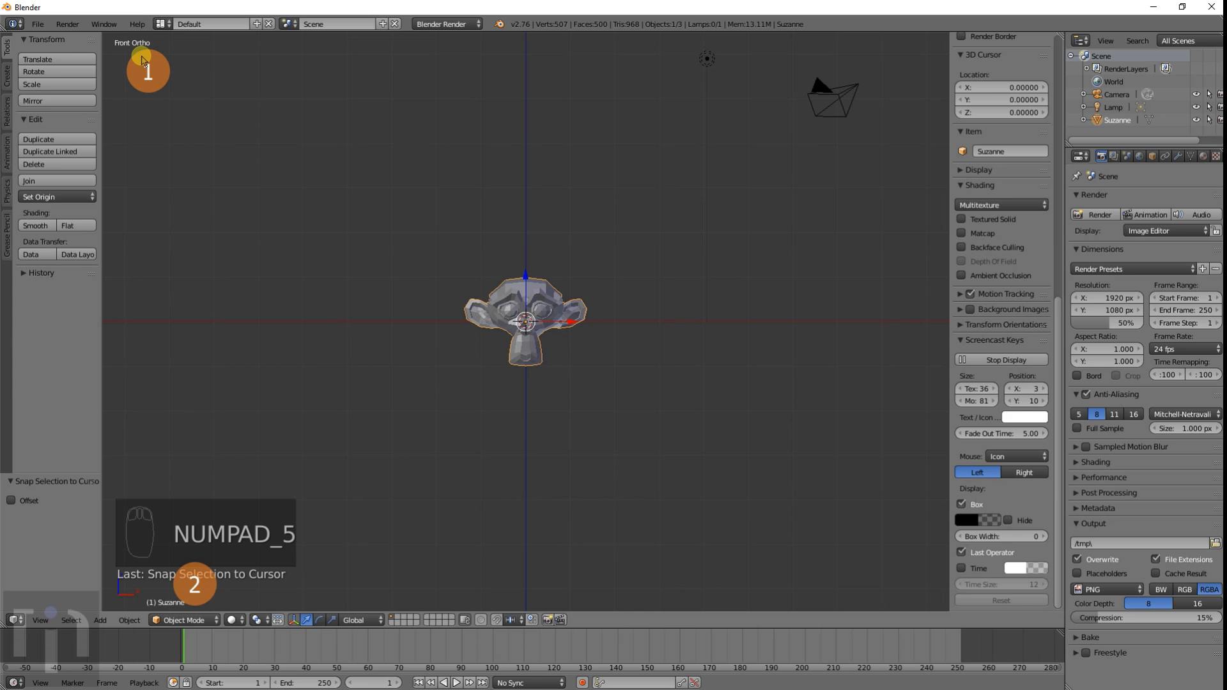
key("KP_5")
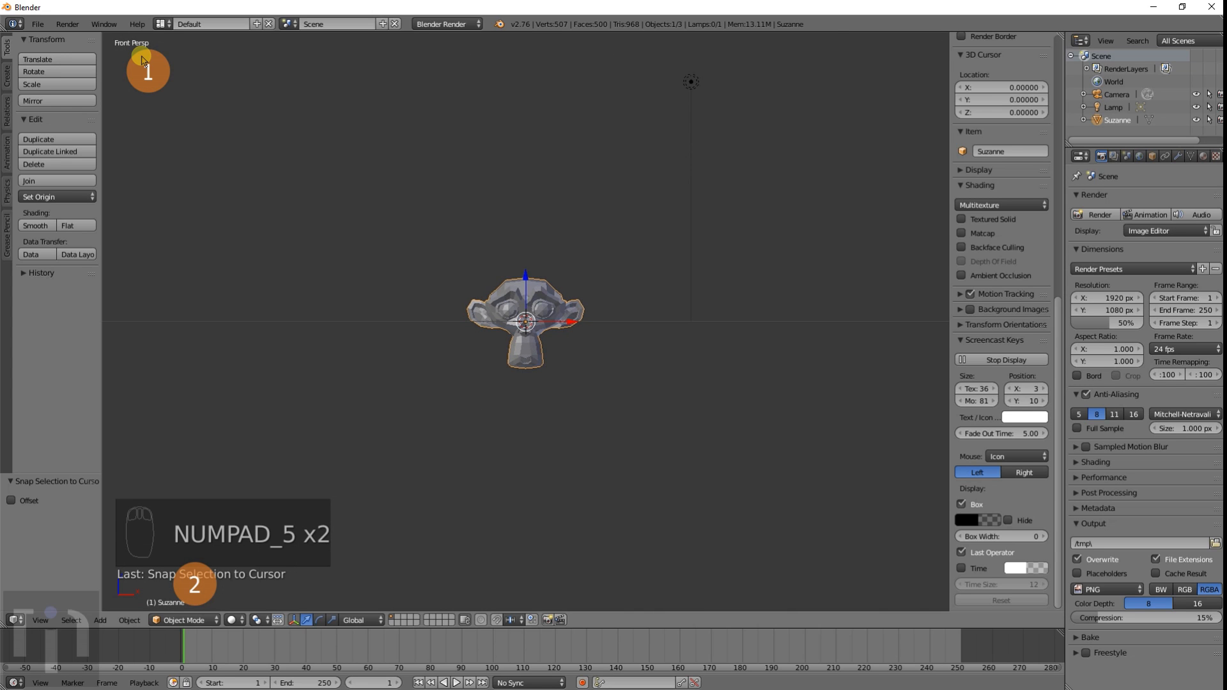
key("KP_5")
key("KP_5")
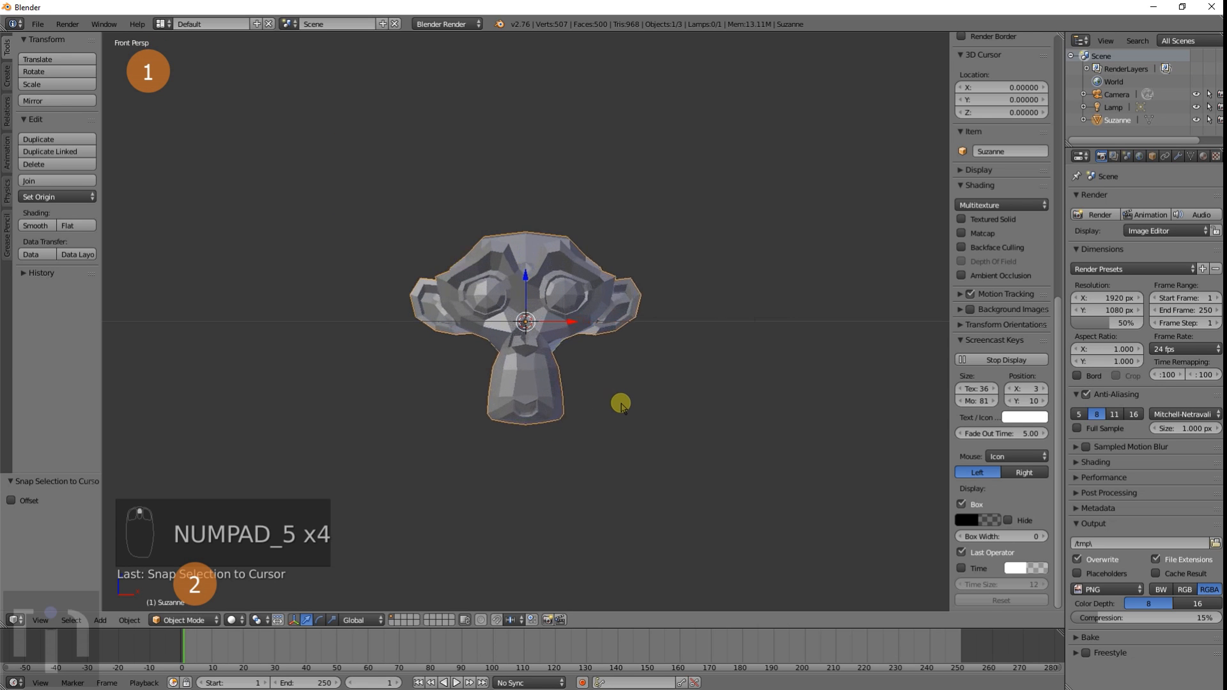
scroll(619, 402, "up", 6)
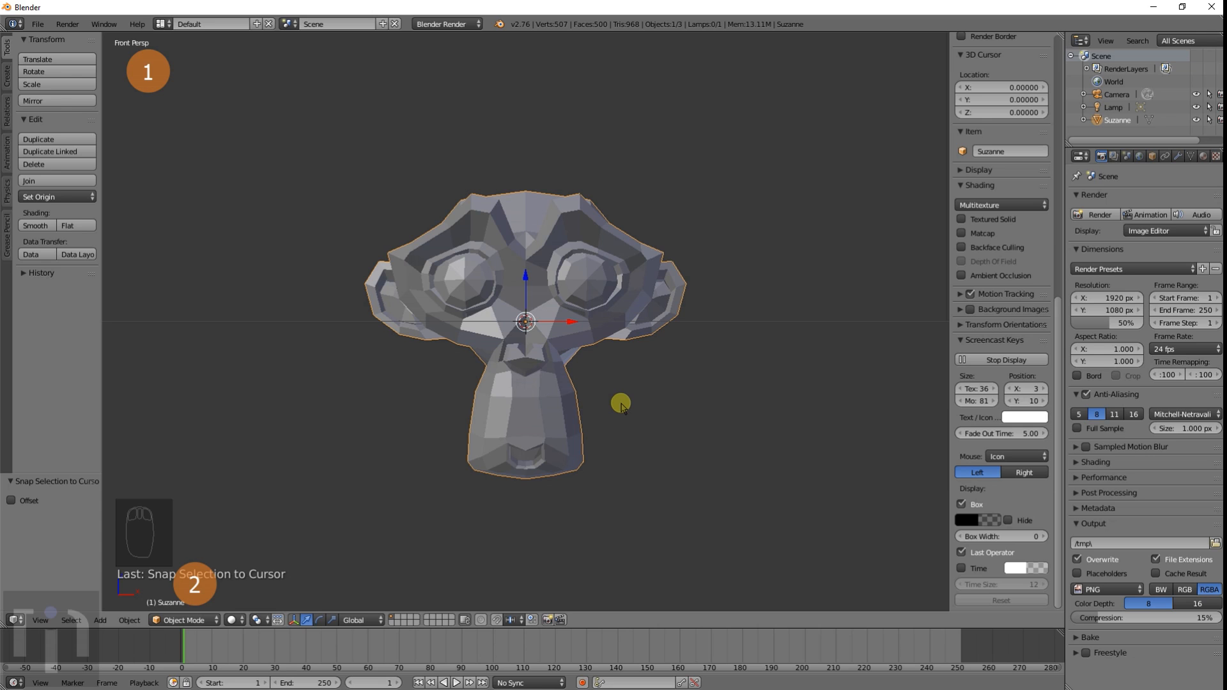
Step: Look at the monkey from the right side, and return to the front view
key("KP_3")
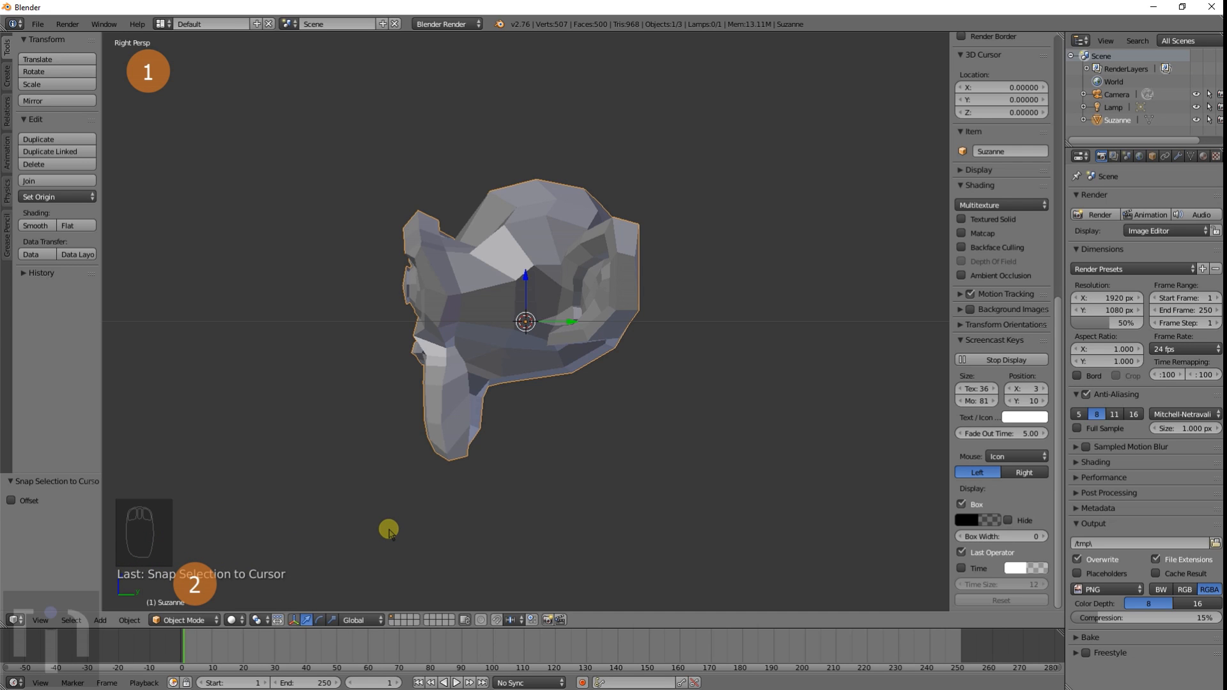
key("KP_3")
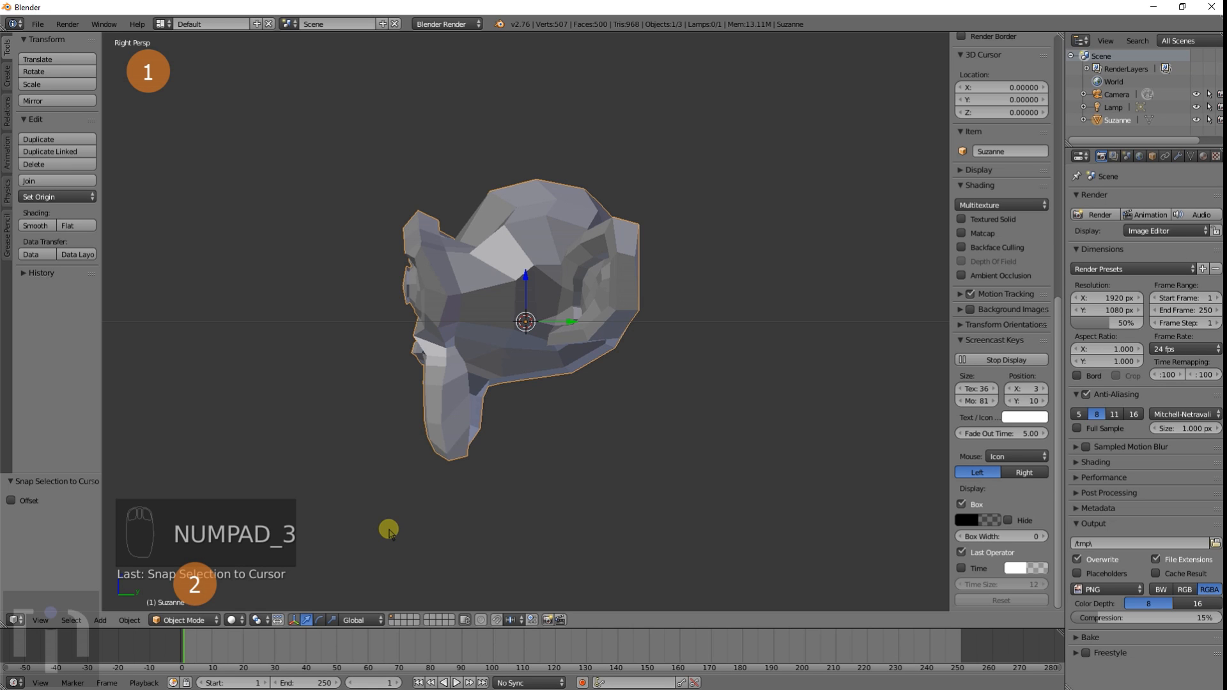
key("KP_1")
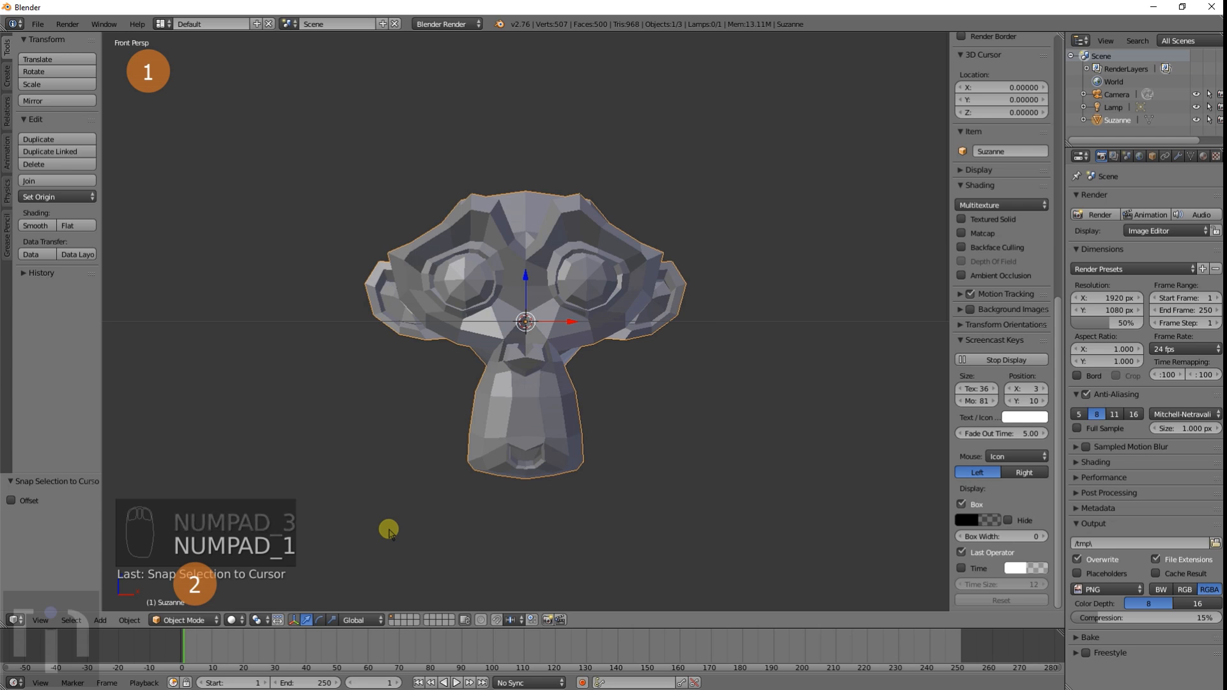
Step: Look at the monkey in perspective from the right and the front, ending with the top view
key("KP_3")
key("KP_1")
key("KP_3")
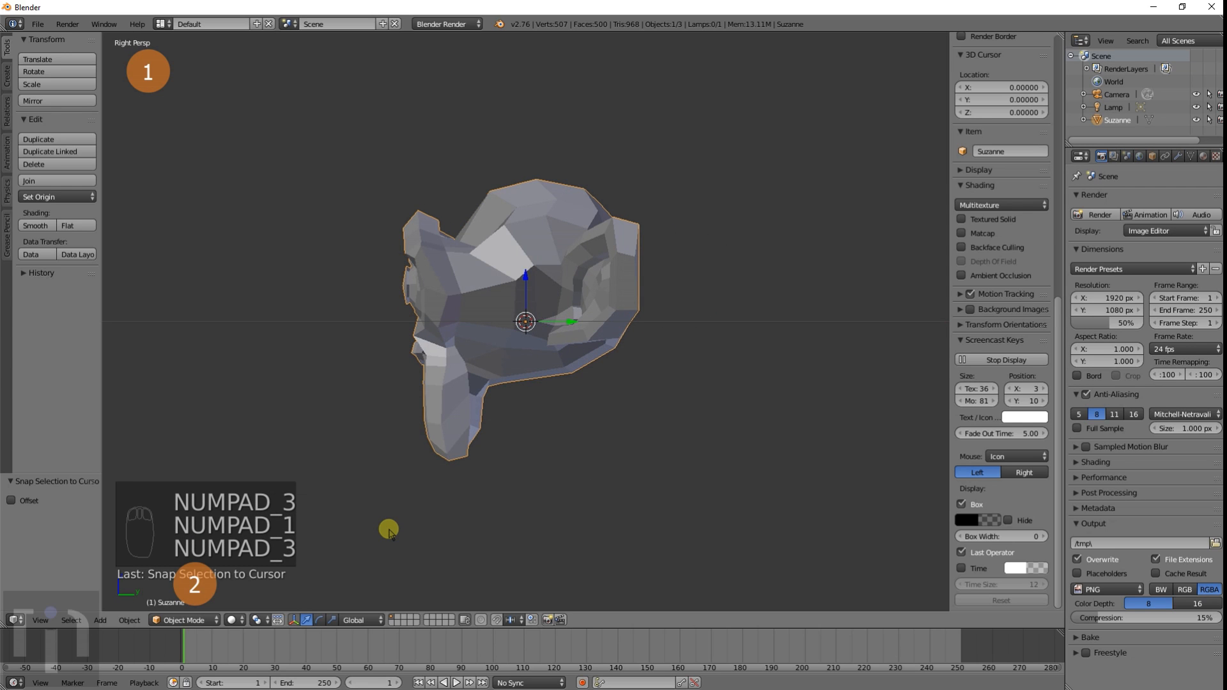
key("KP_7")
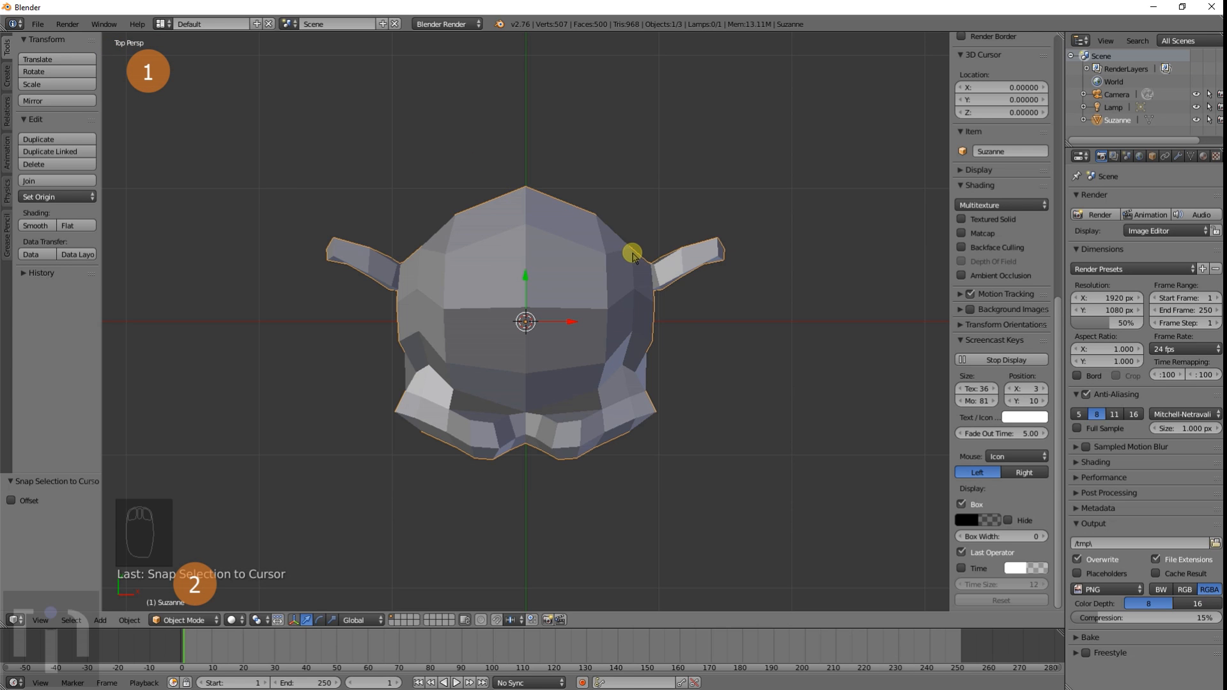
Step: Cycle repeatedly through the monkey's front, right and top views in perspective, finishing on the top view
key("KP_1")
key("KP_3")
key("KP_7")
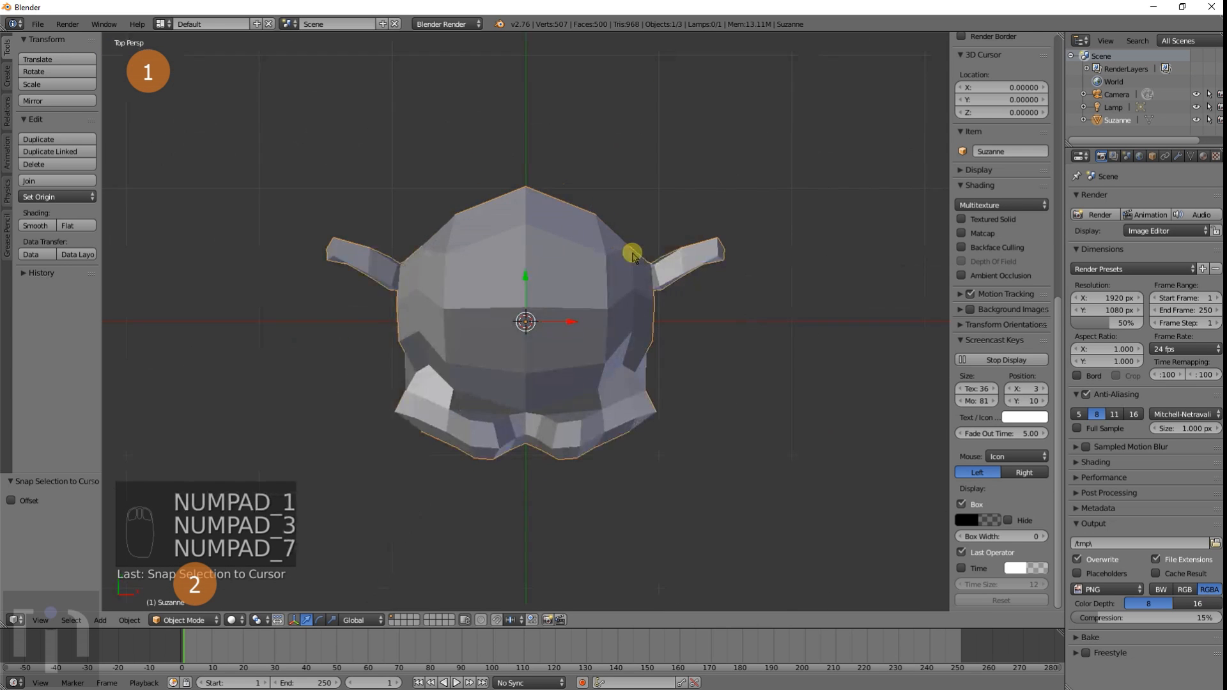
key("KP_1")
key("KP_3")
key("KP_7")
key("KP_1")
key("KP_3")
key("KP_7")
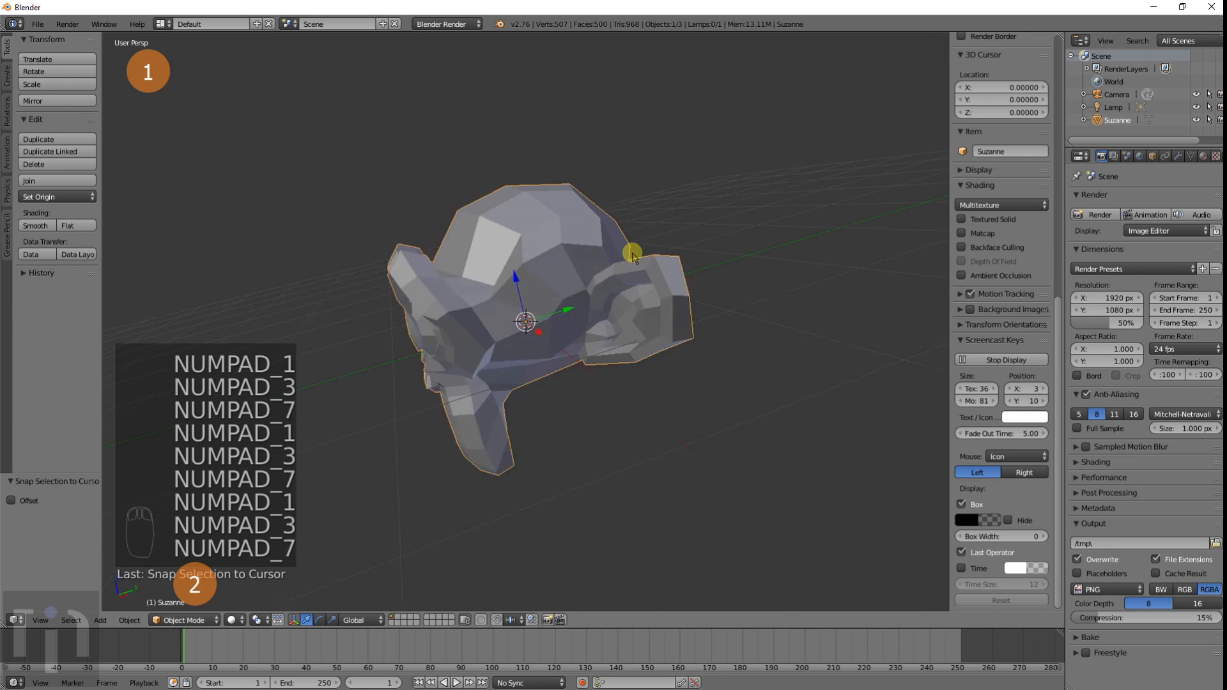
key("KP_1")
key("KP_3")
key("KP_7")
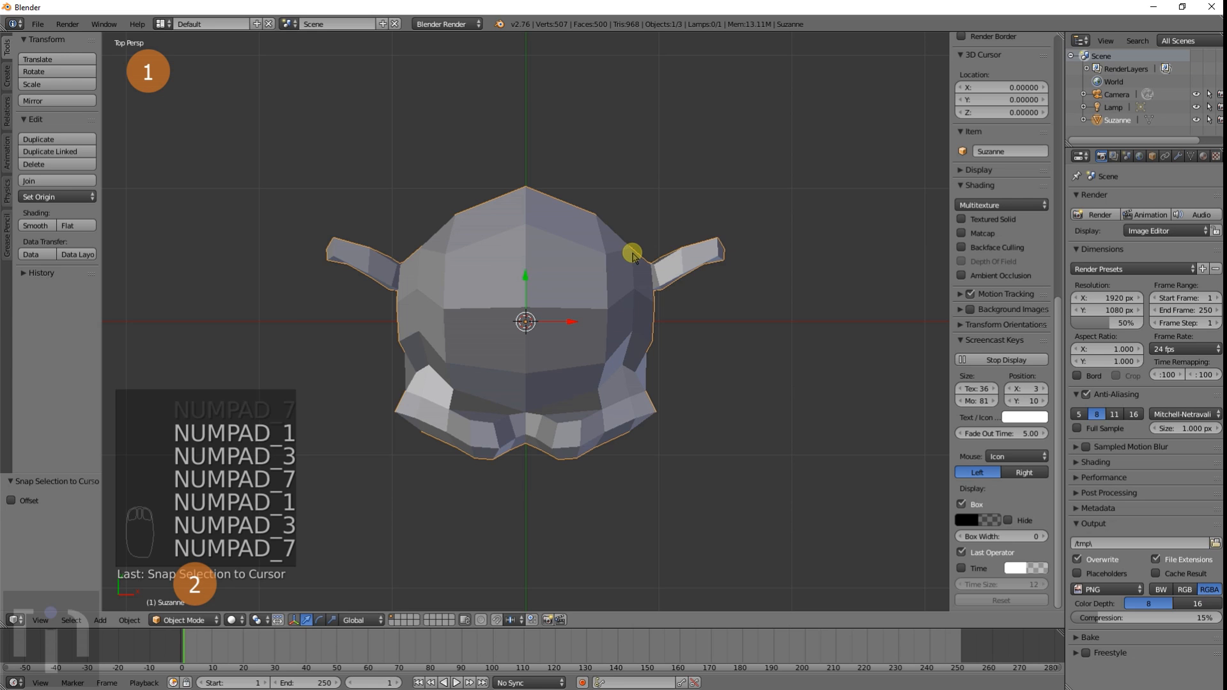
Step: Switch to orthographic projection and examine the monkey from the front, right and top, finishing on the front view
key("KP_5")
key("KP_1")
key("KP_3")
key("KP_7")
key("KP_1")
key("KP_3")
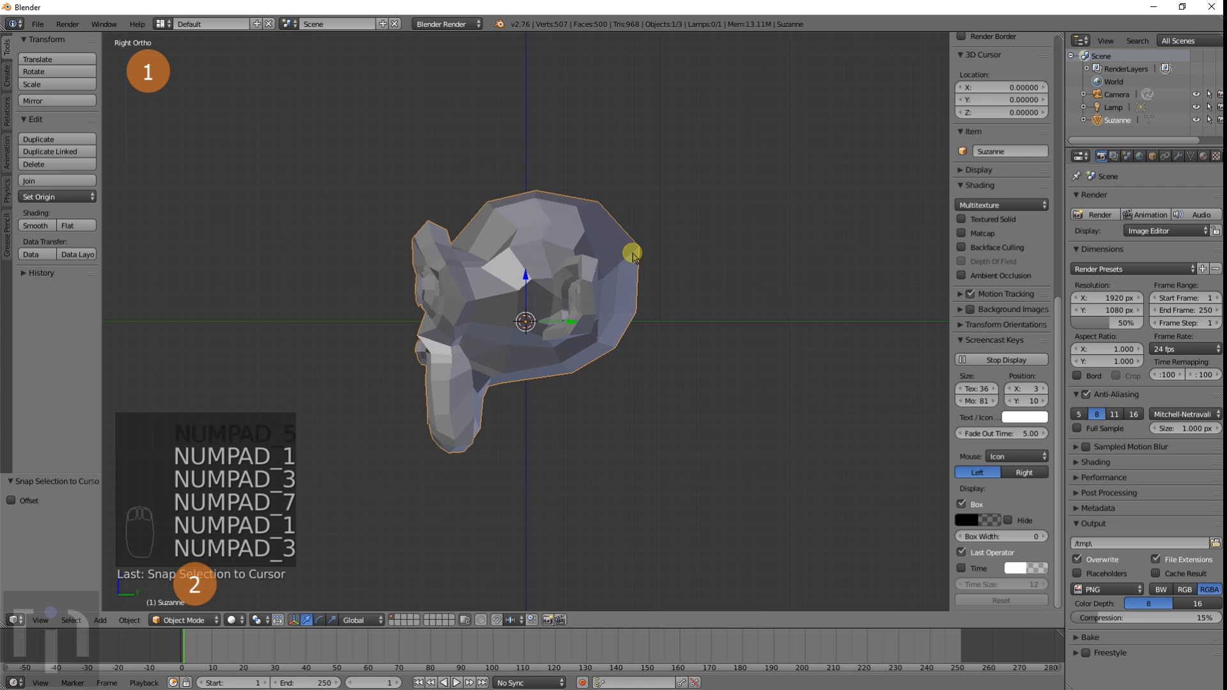
key("KP_7")
key("KP_3")
key("KP_1")
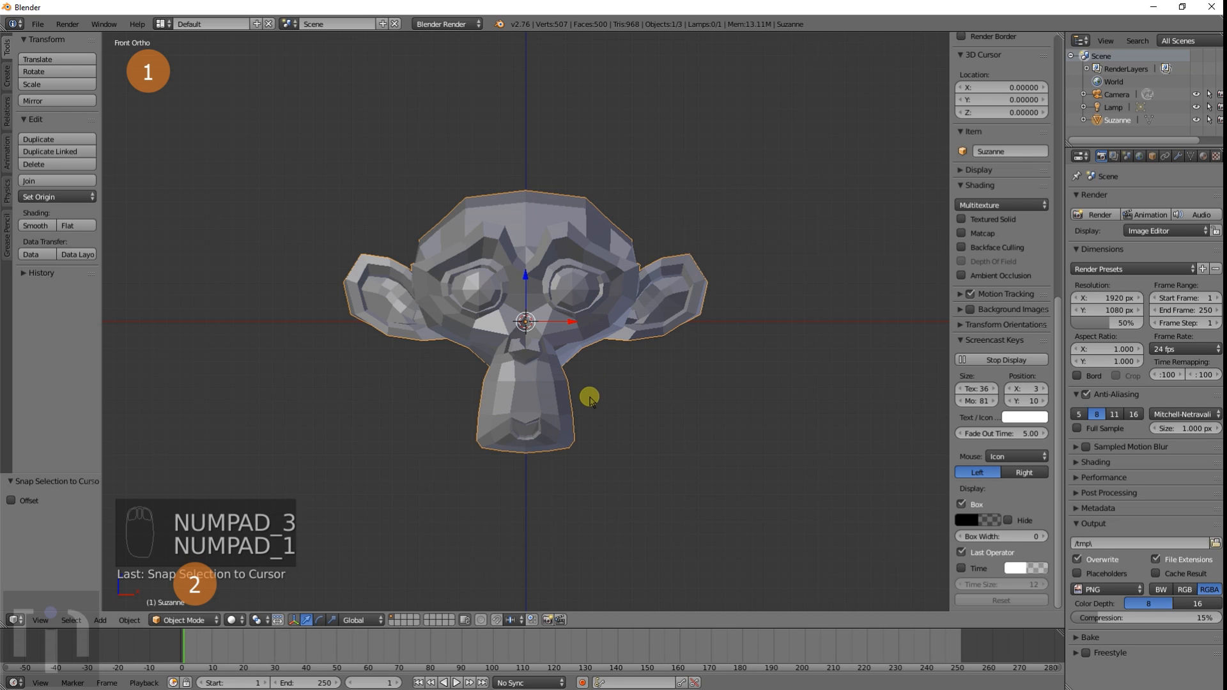
Step: Delete the monkey and add a cube mesh in its place at the scene center
key("x")
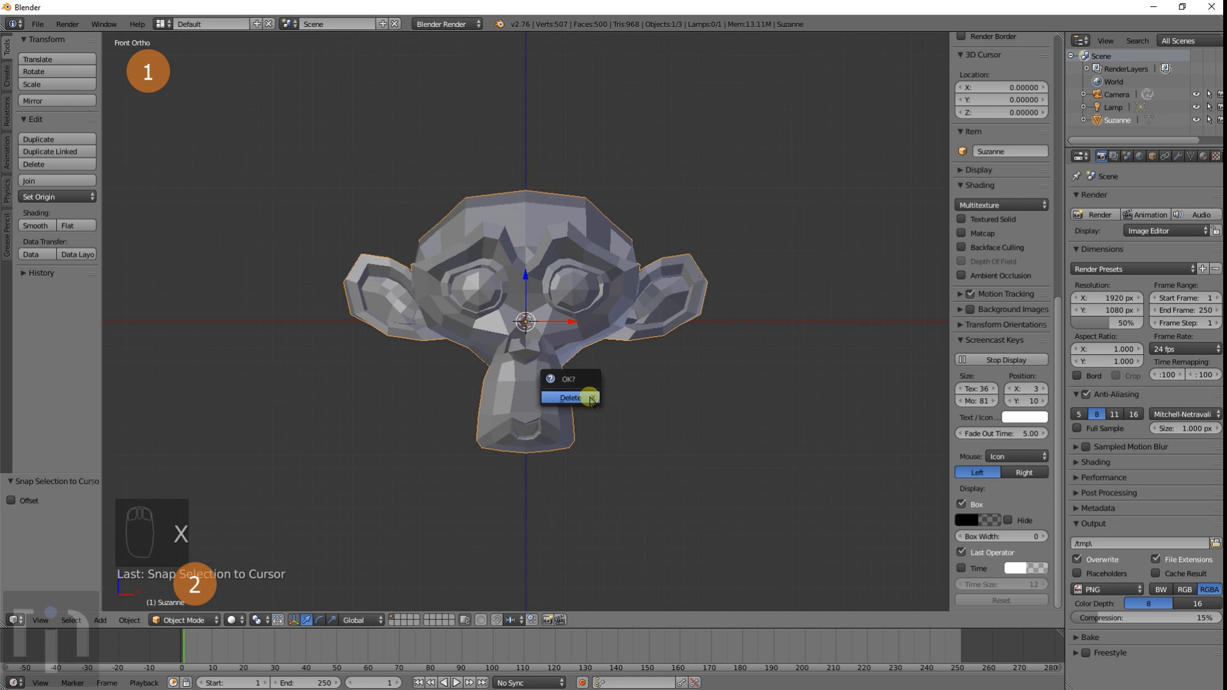
left_click(590, 400)
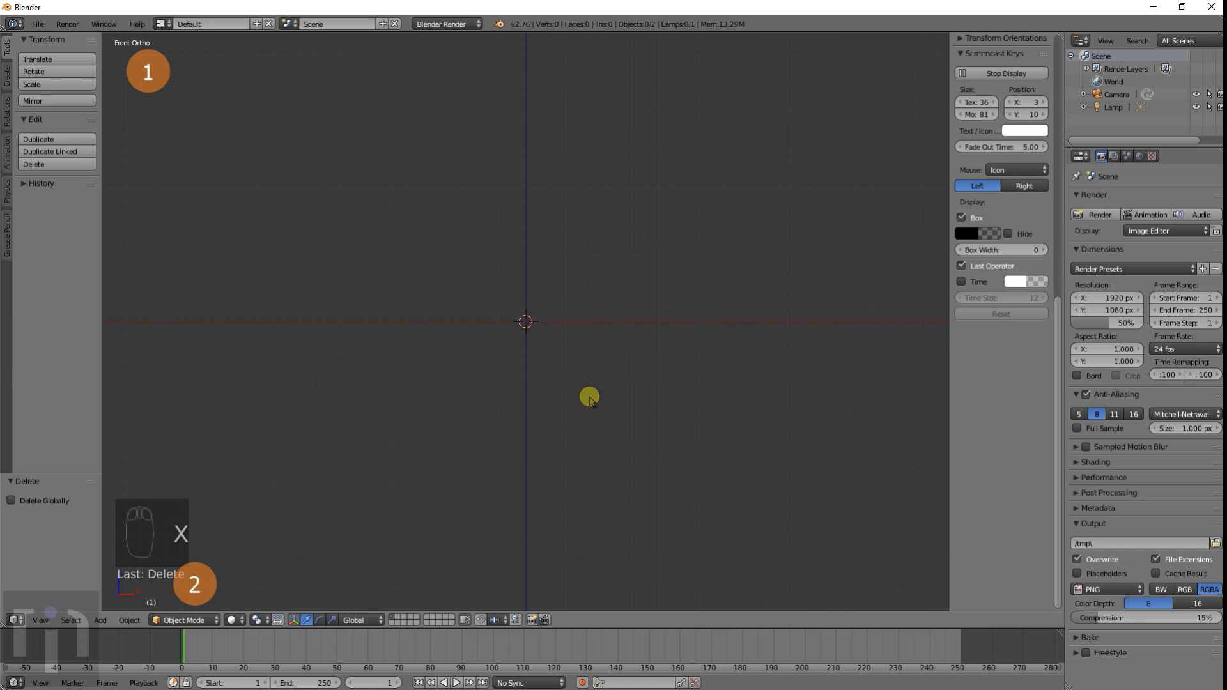
key("shift+a")
mouse_move(589, 399)
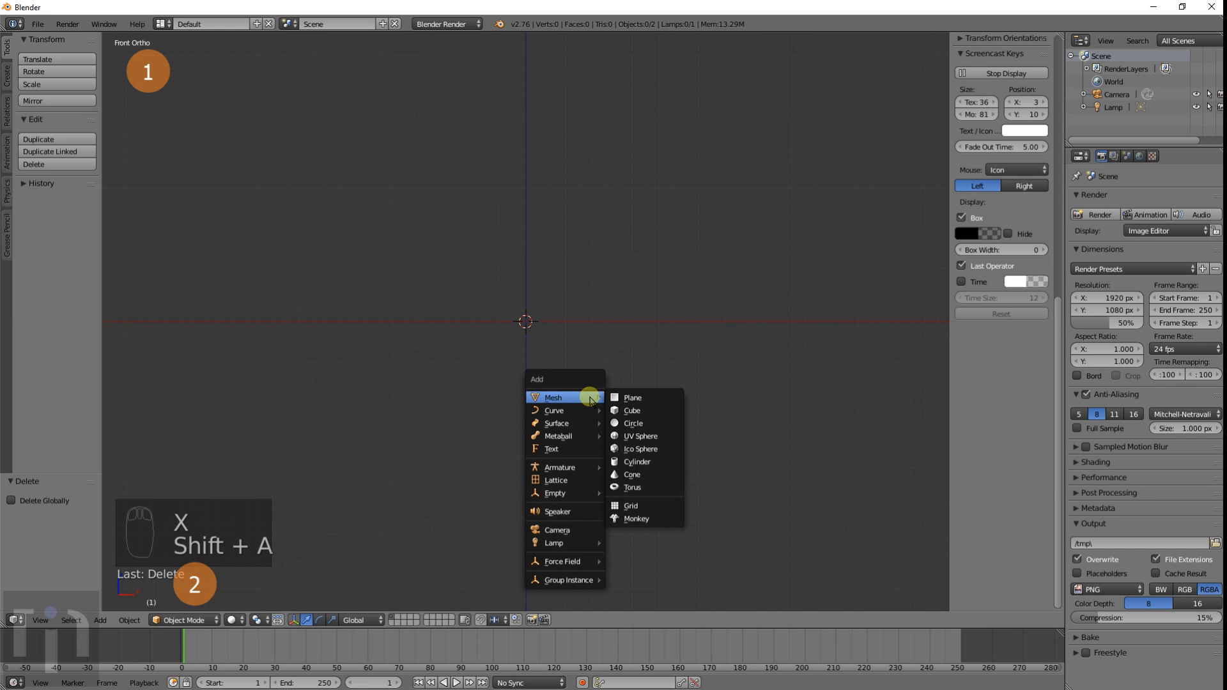
left_click(639, 413)
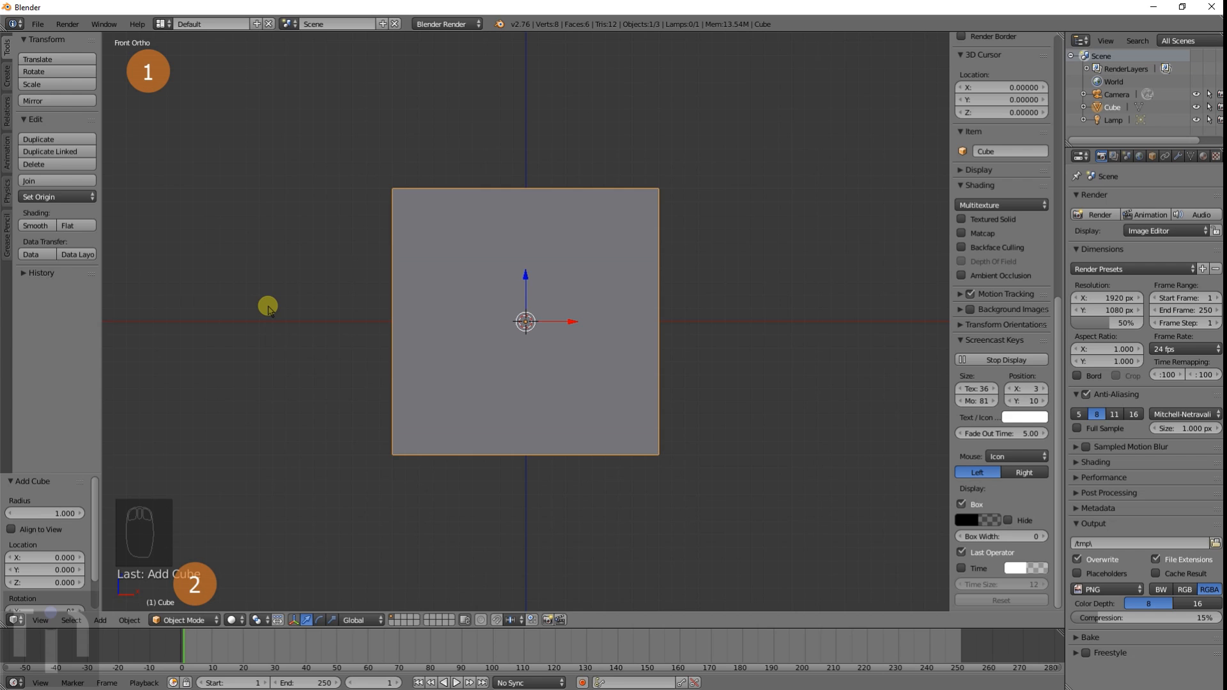
Step: Look at the cube in orthographic projection from the right, top and front, returning to the right view
key("KP_3")
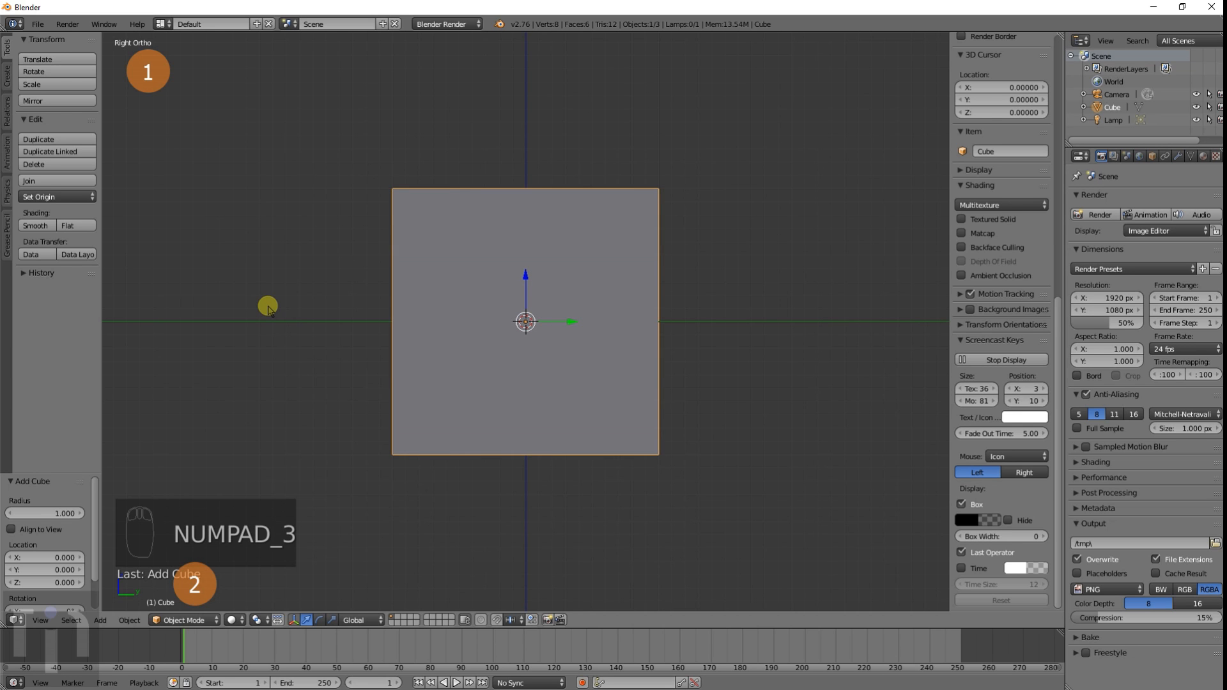
key("KP_7")
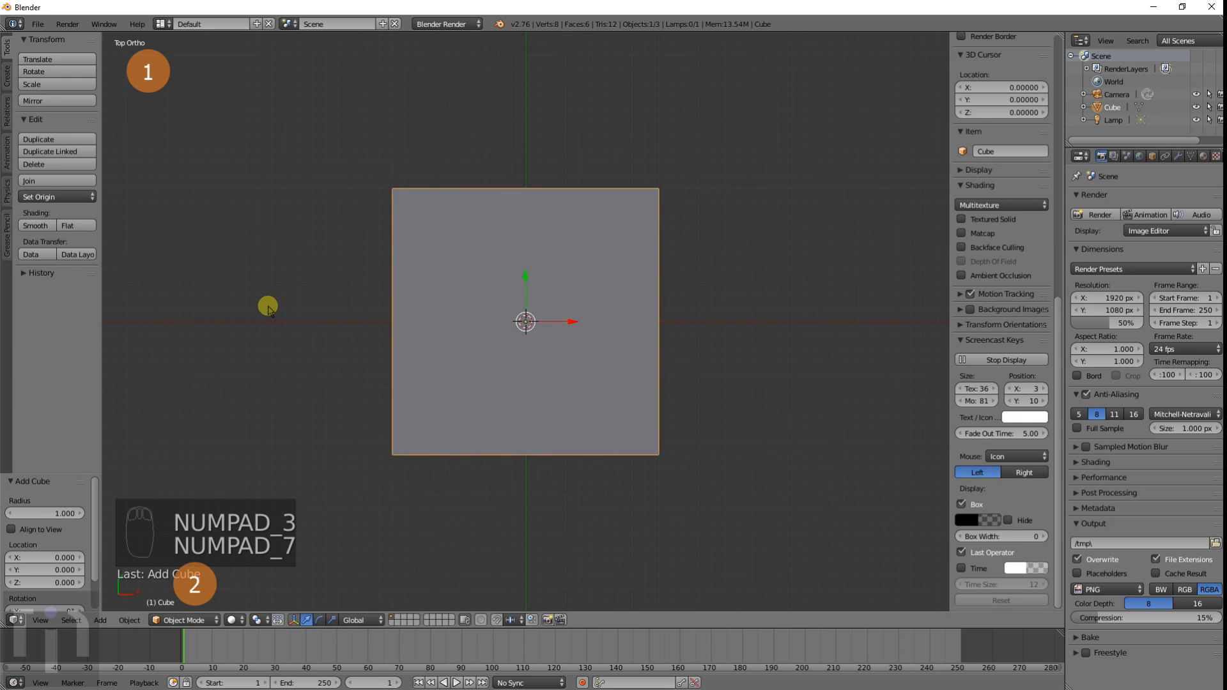
key("KP_1")
key("KP_3")
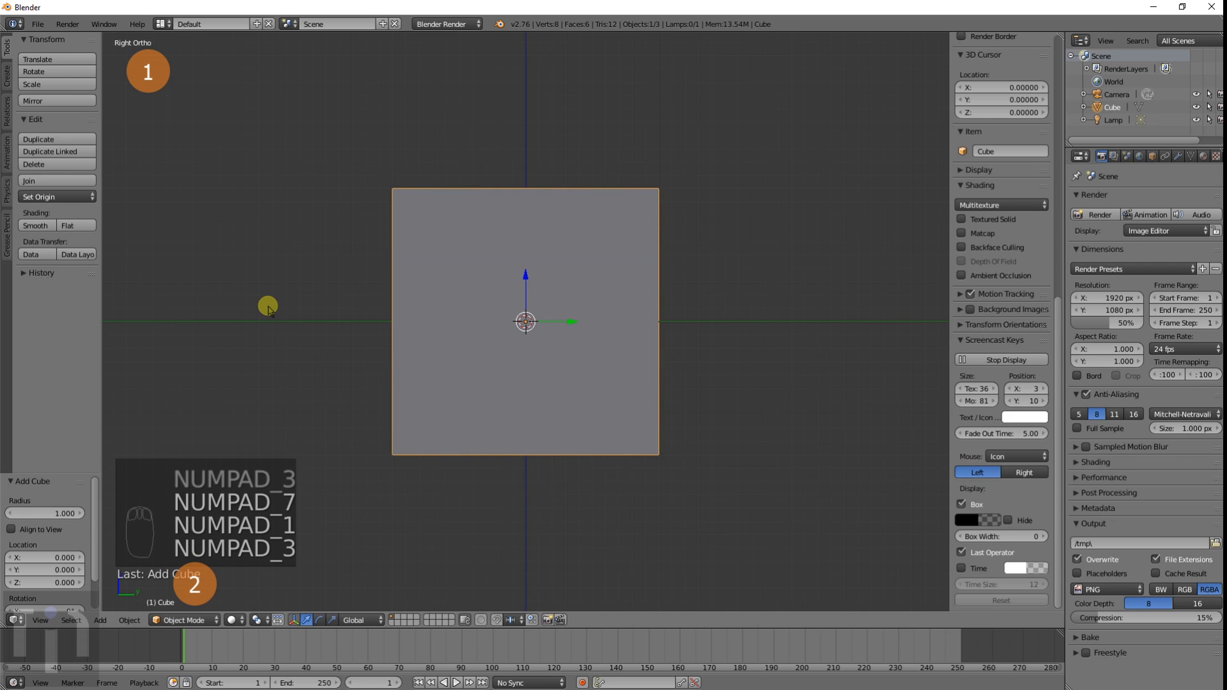
Step: Switch to perspective projection and look at the cube from the front, right and top
key("KP_5")
key("KP_1")
key("KP_3")
key("KP_7")
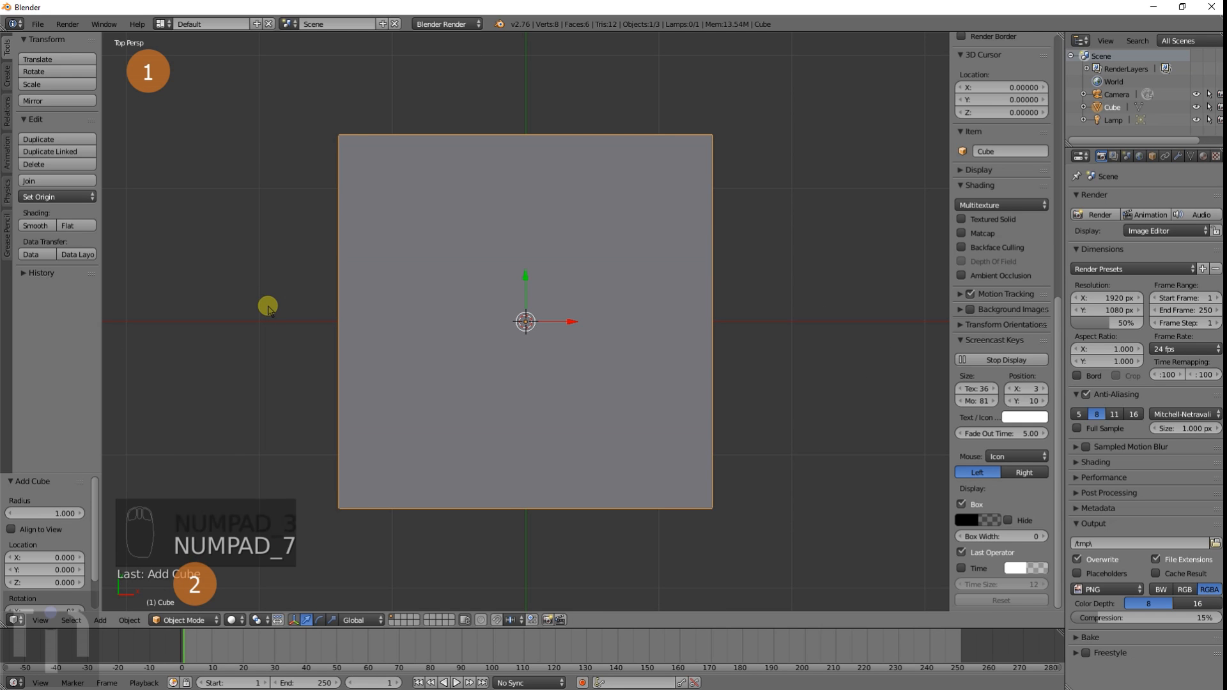
Step: Display the cube in wireframe and compare its perspective and orthographic projections from an angled viewpoint
key("z")
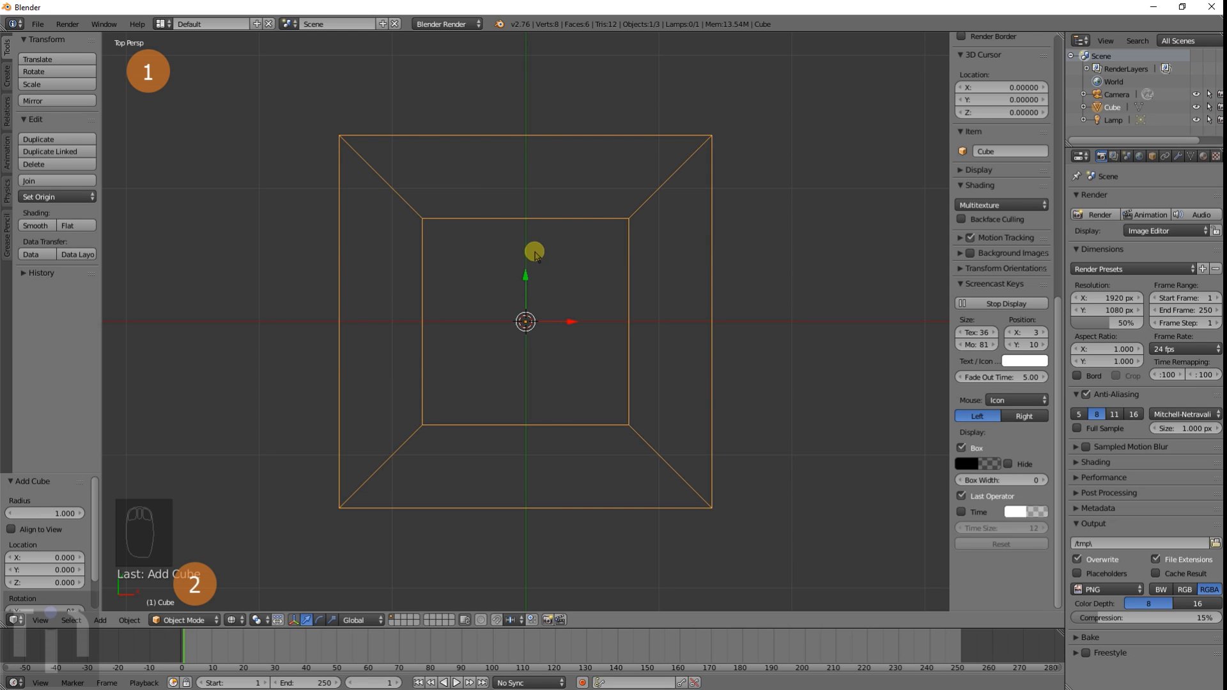
scroll(676, 379, "down", 5)
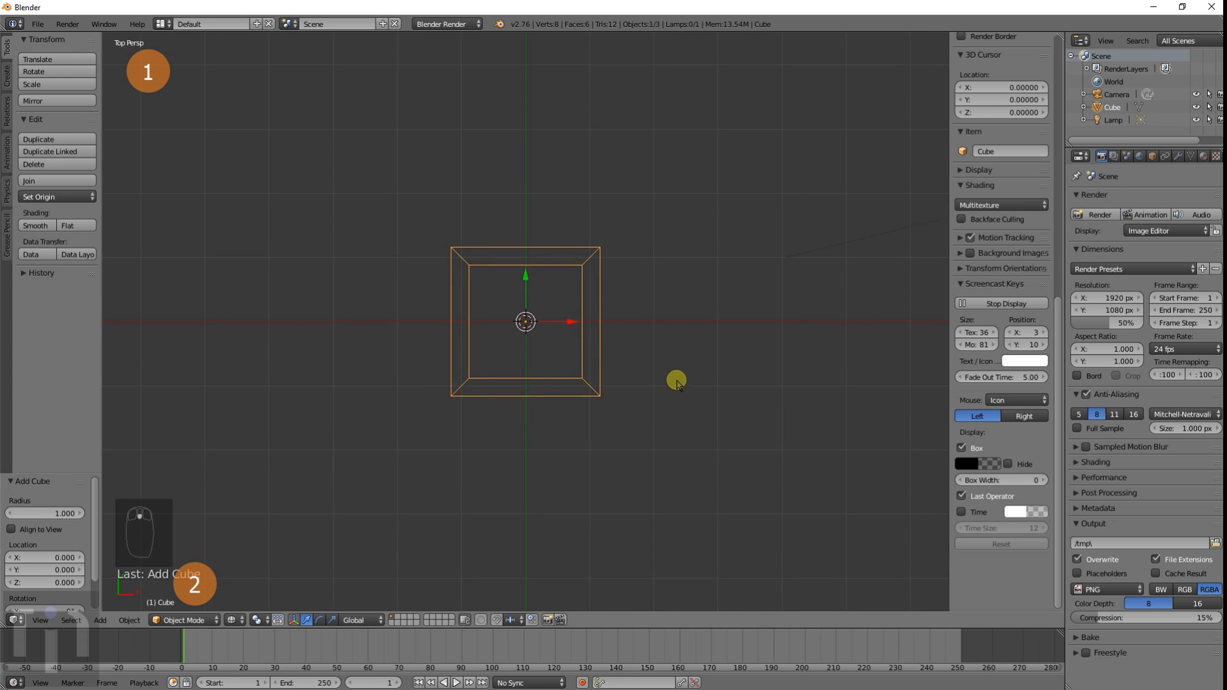
middle_click_drag(652, 428, 623, 339)
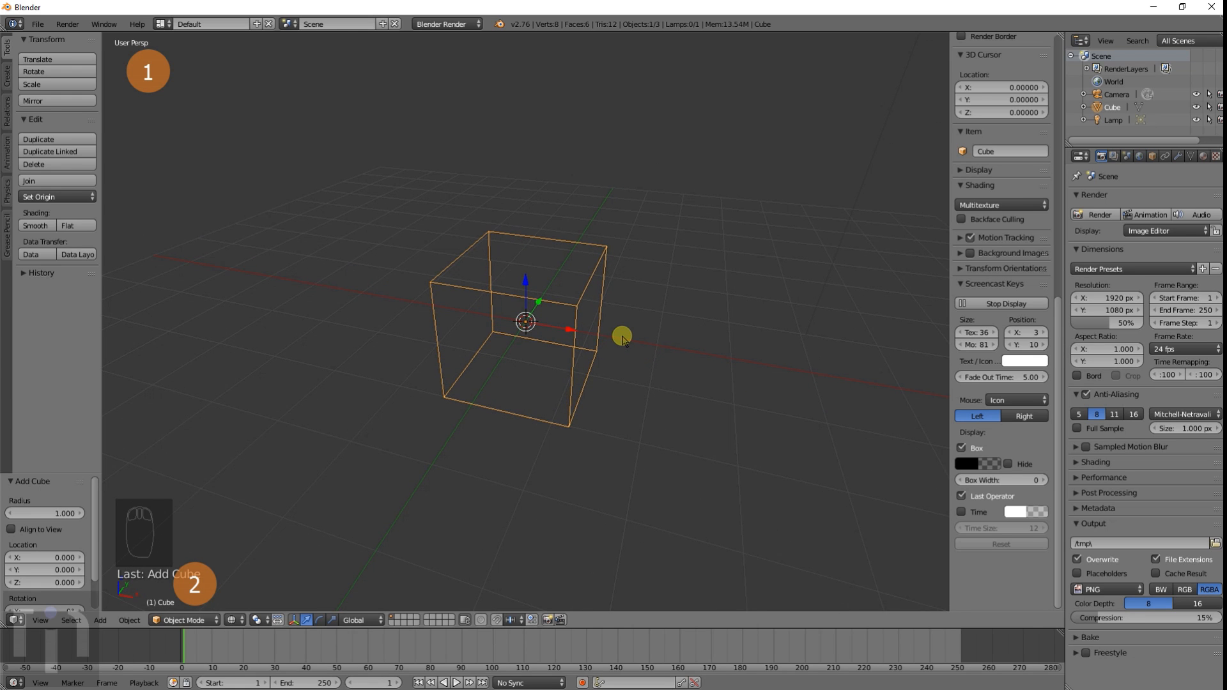
key("KP_5")
key("KP_5")
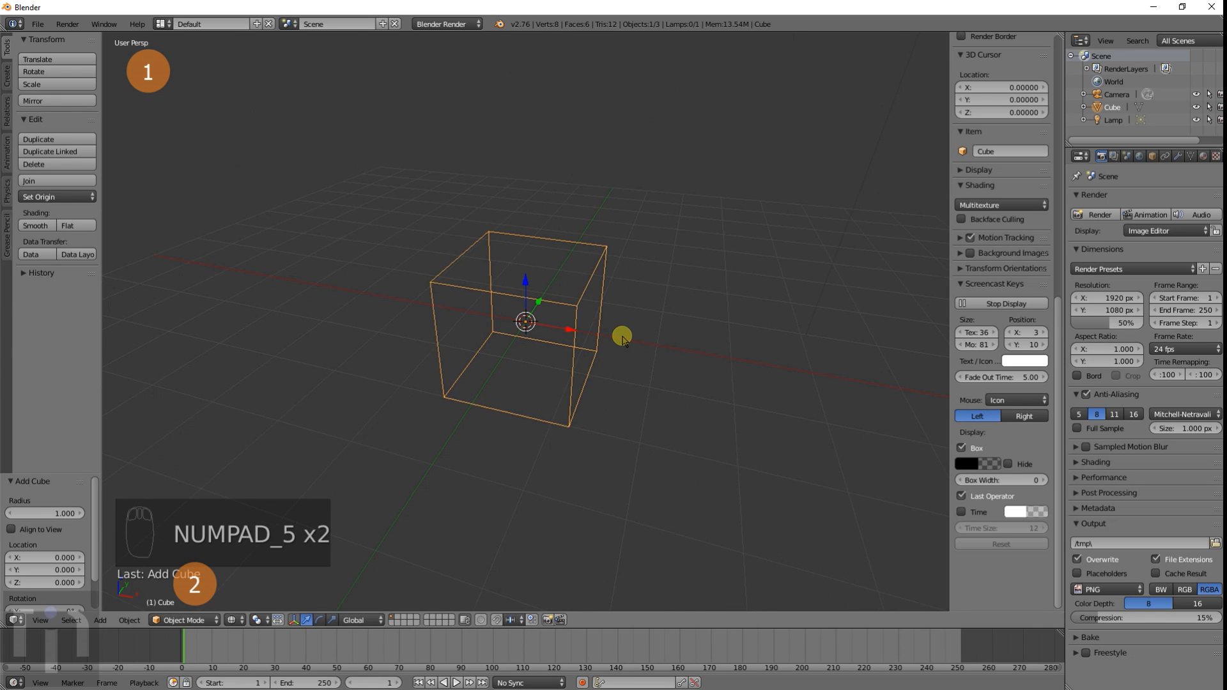
key("KP_5")
key("KP_5")
Step: Compare both projections of the wireframe cube from the front, right and top, finishing on the orthographic top view
key("KP_1")
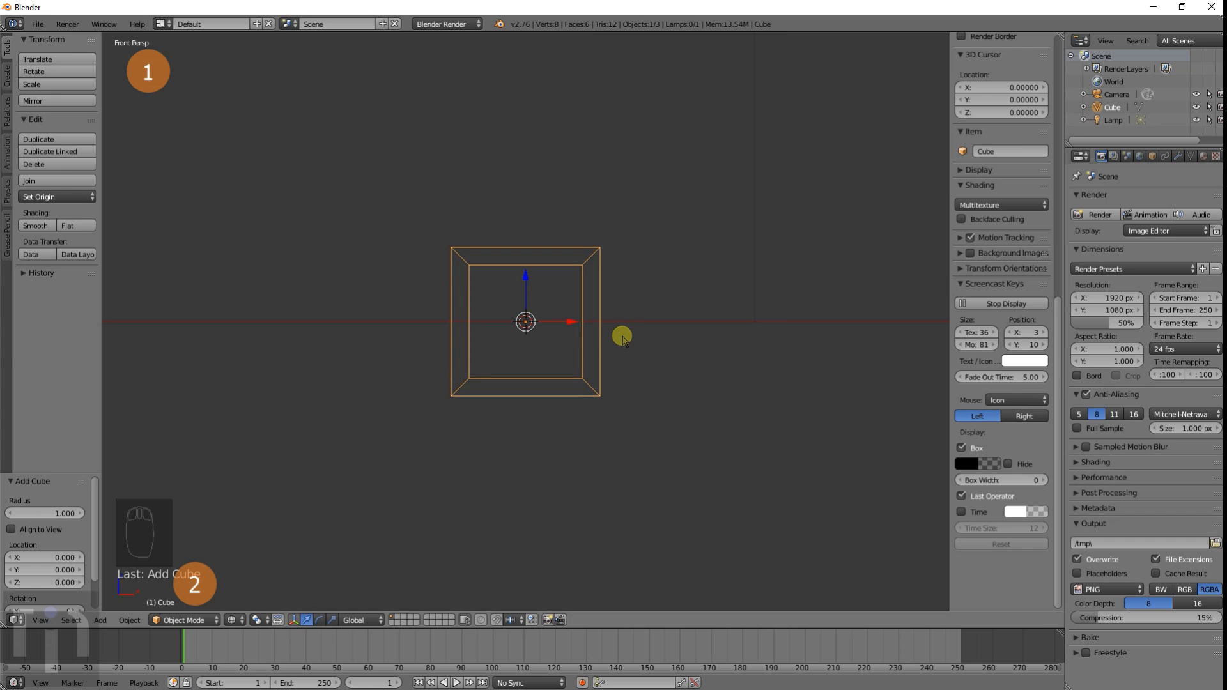
key("KP_5")
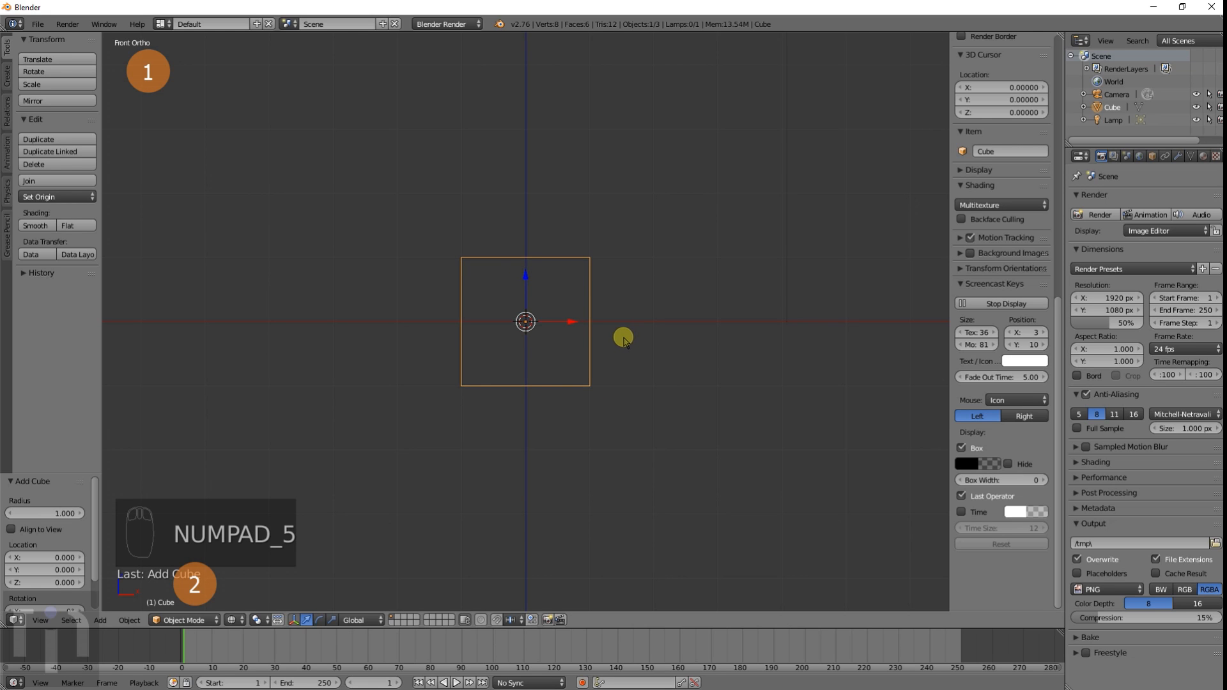
key("KP_3")
key("KP_5")
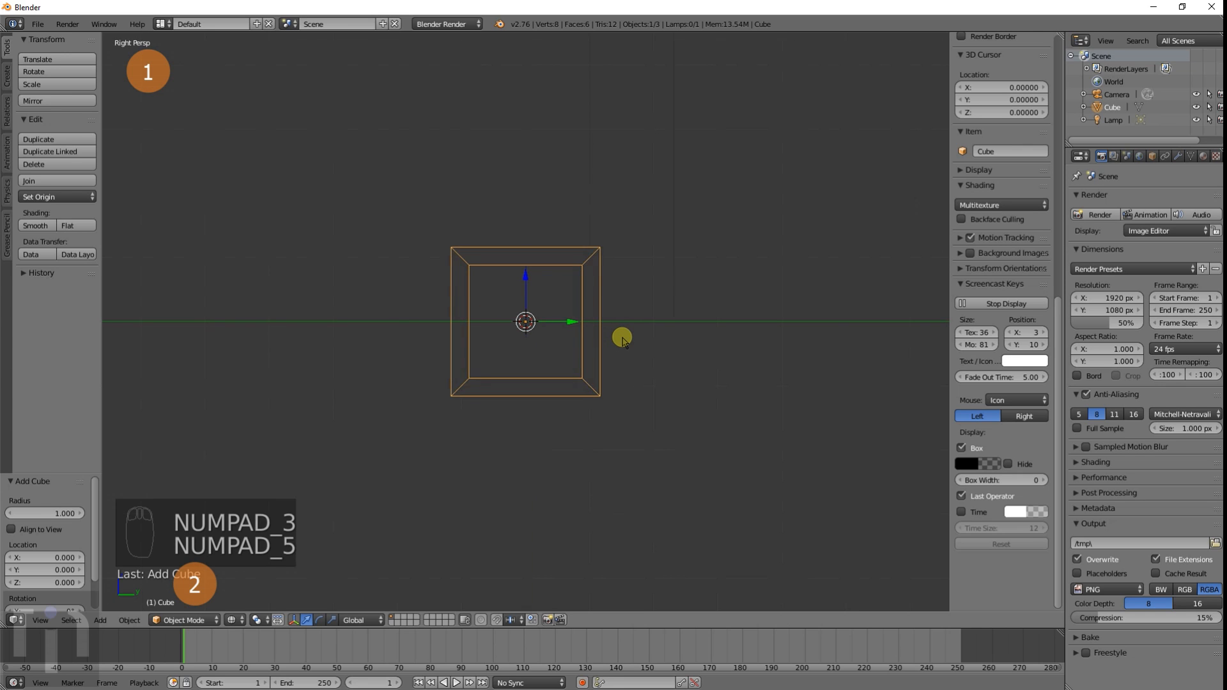
key("KP_7")
key("KP_5")
key("KP_5")
key("KP_5")
key("KP_5")
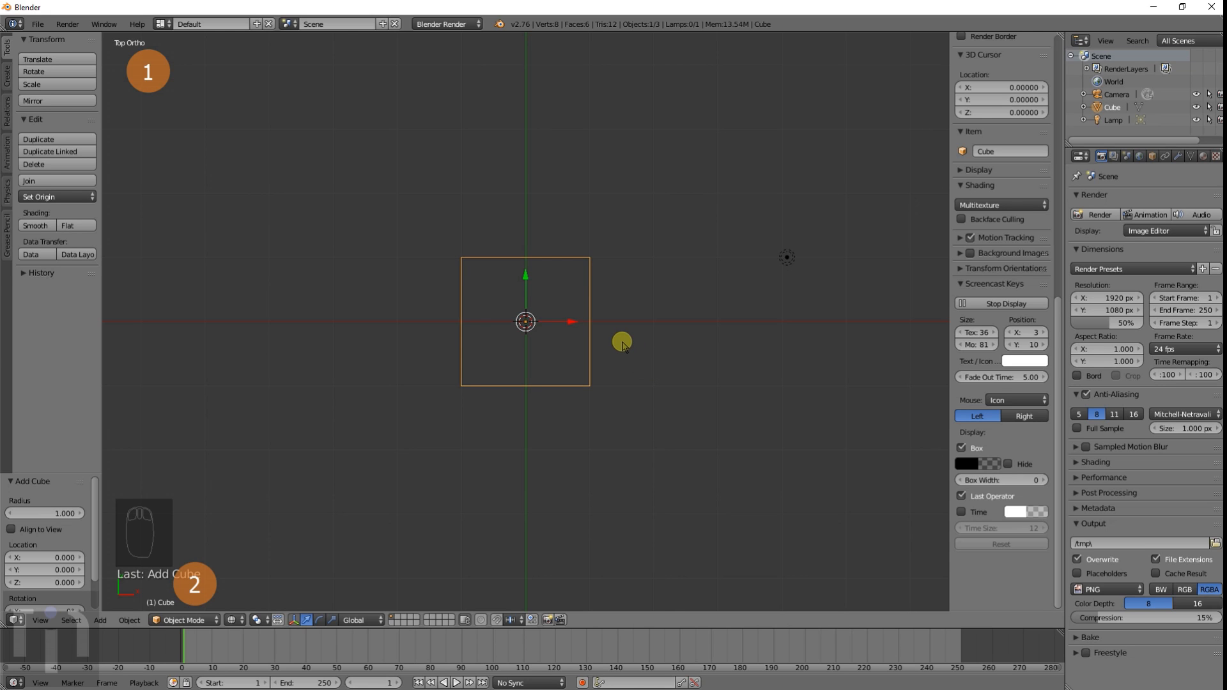
Step: Enter Edit Mode on the cube and compare solid and wireframe shading from an angled orthographic viewpoint
key("Tab")
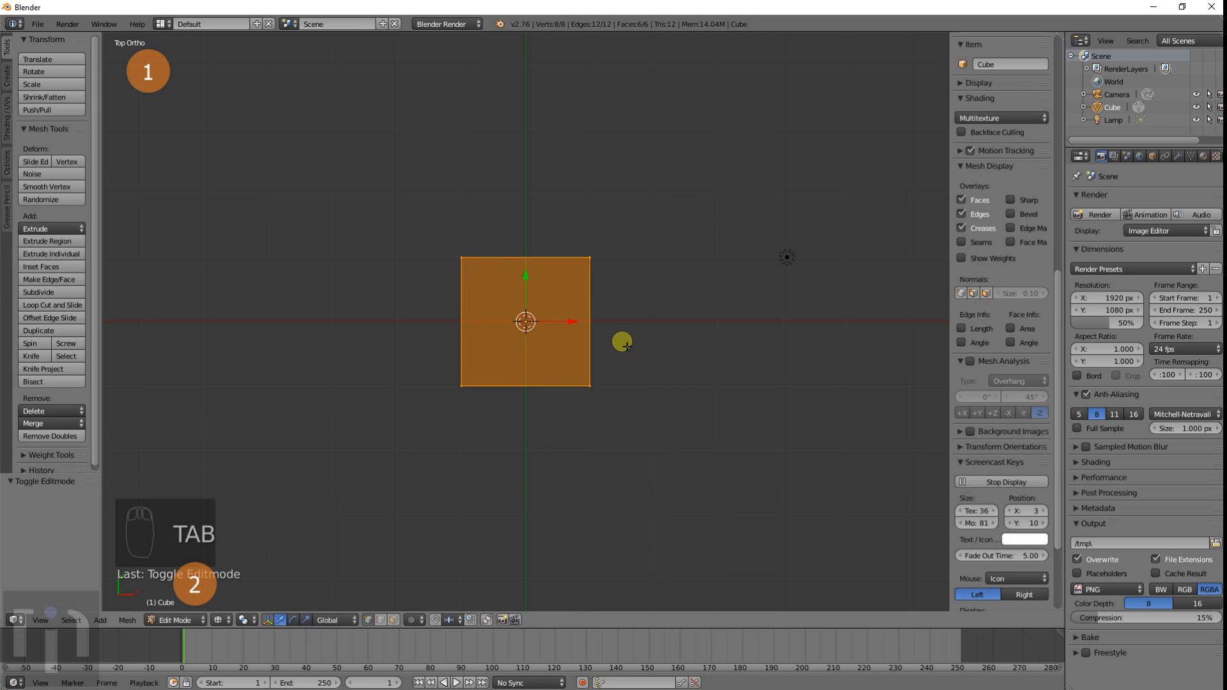
mouse_move(624, 454)
middle_mouse_down()
mouse_move(595, 311)
mouse_move(561, 356)
mouse_move(430, 345)
mouse_move(460, 356)
mouse_move(657, 345)
mouse_move(708, 358)
mouse_move(546, 348)
middle_mouse_up()
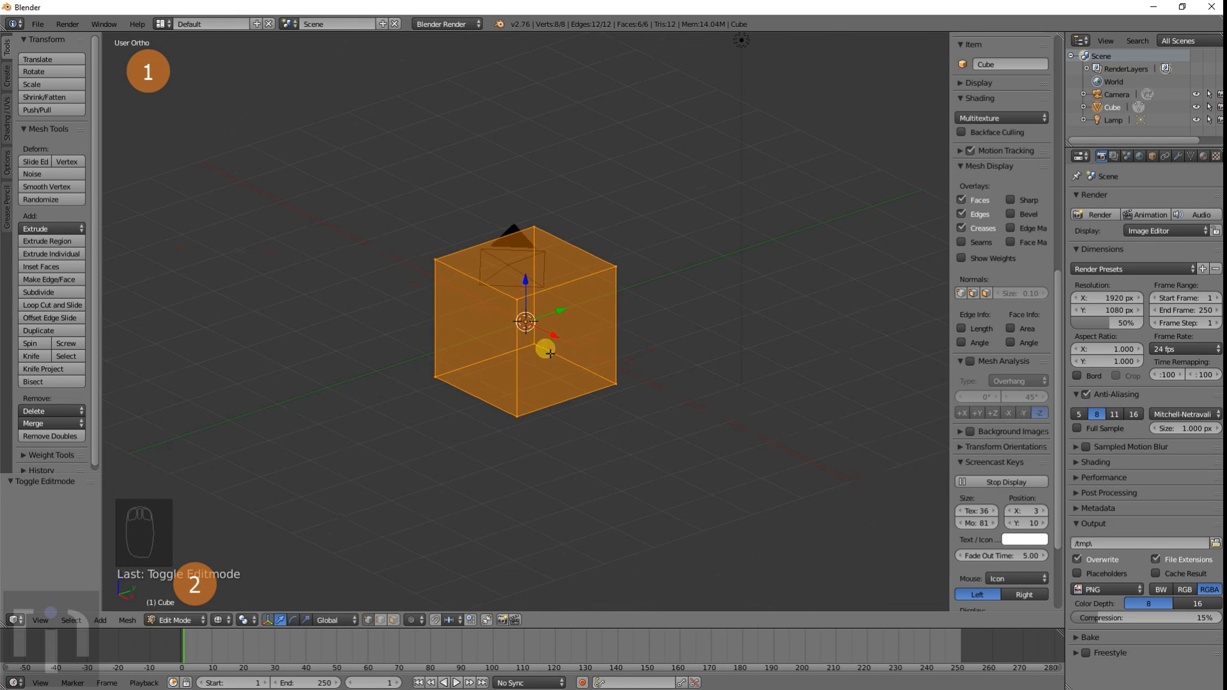
key("z")
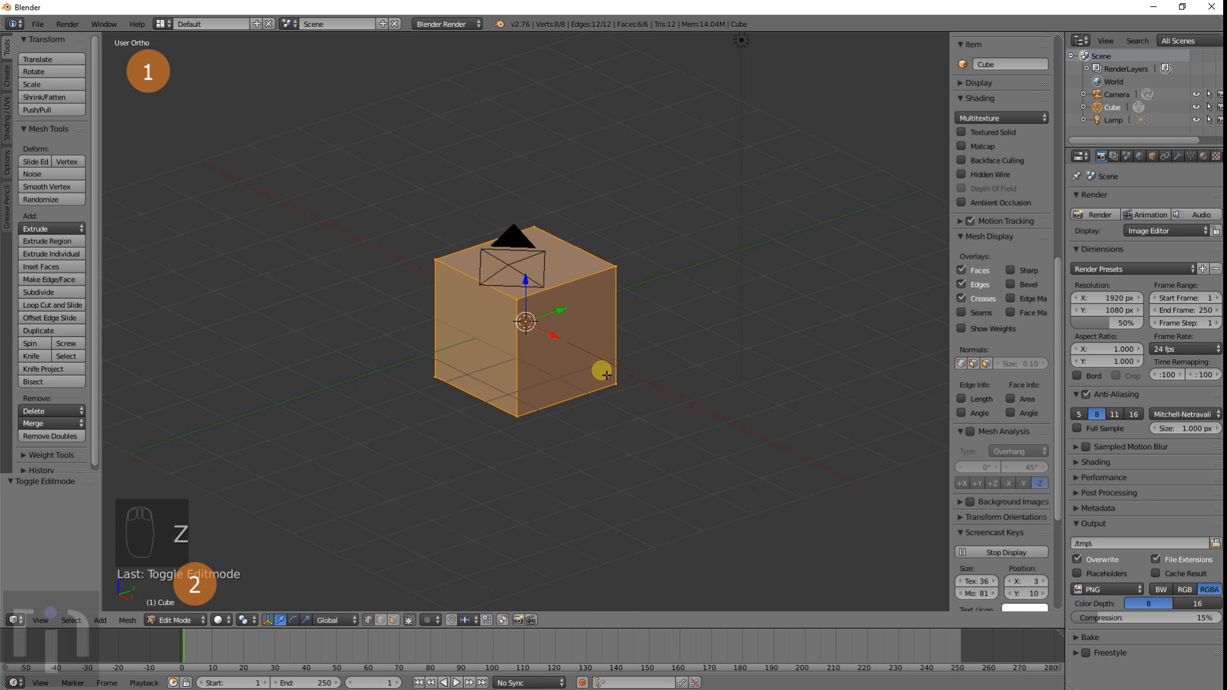
scroll(603, 370, "up", 5)
key("z")
scroll(606, 376, "down", 3)
key("z")
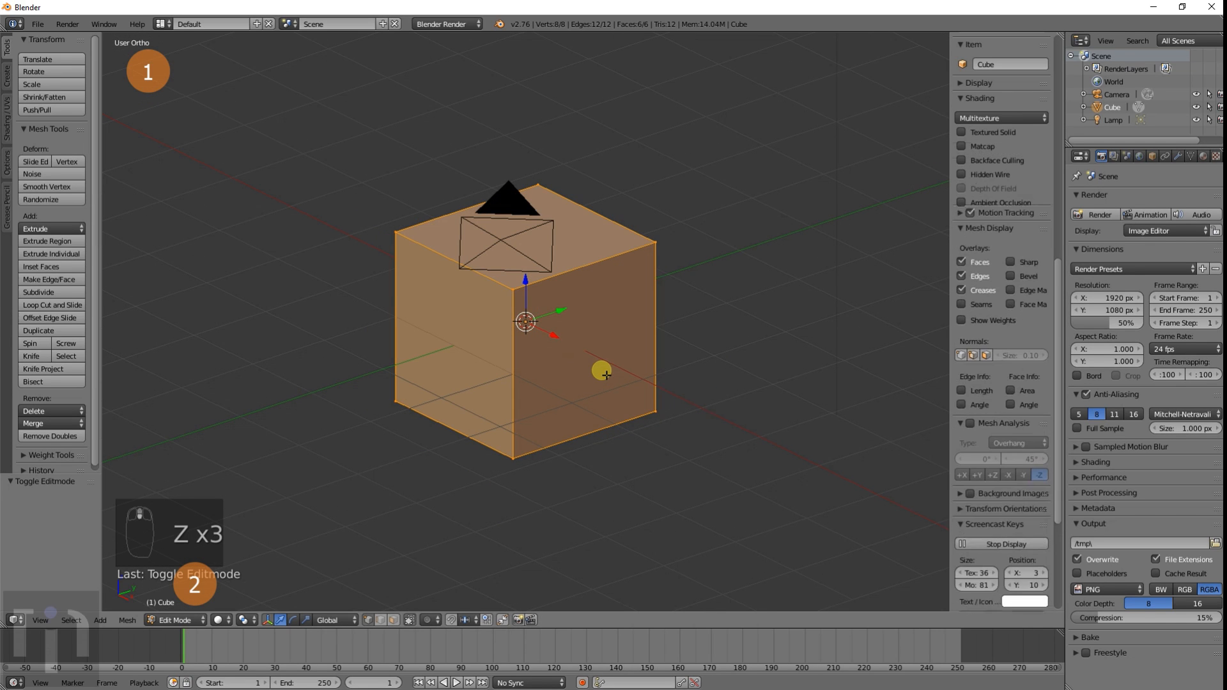
mouse_move(605, 375)
middle_mouse_down()
mouse_move(584, 419)
mouse_move(657, 375)
middle_mouse_up()
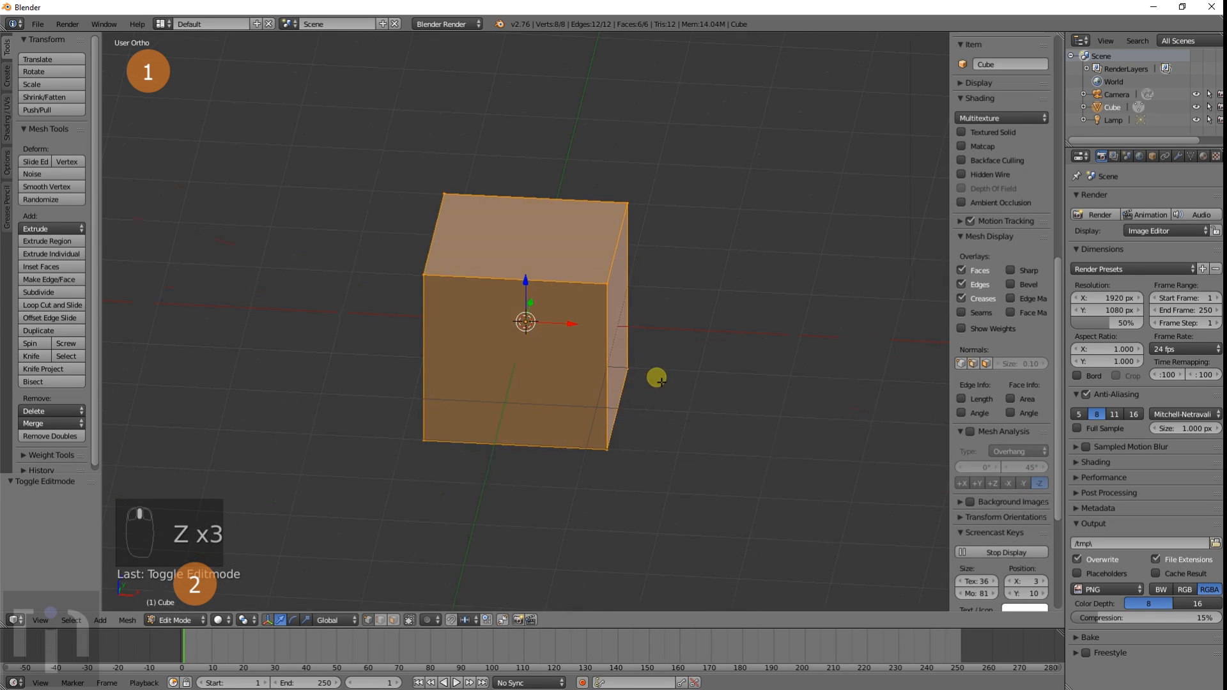
Step: Show the cube in wireframe from the top and switch that view to perspective
key("z")
key("KP_7")
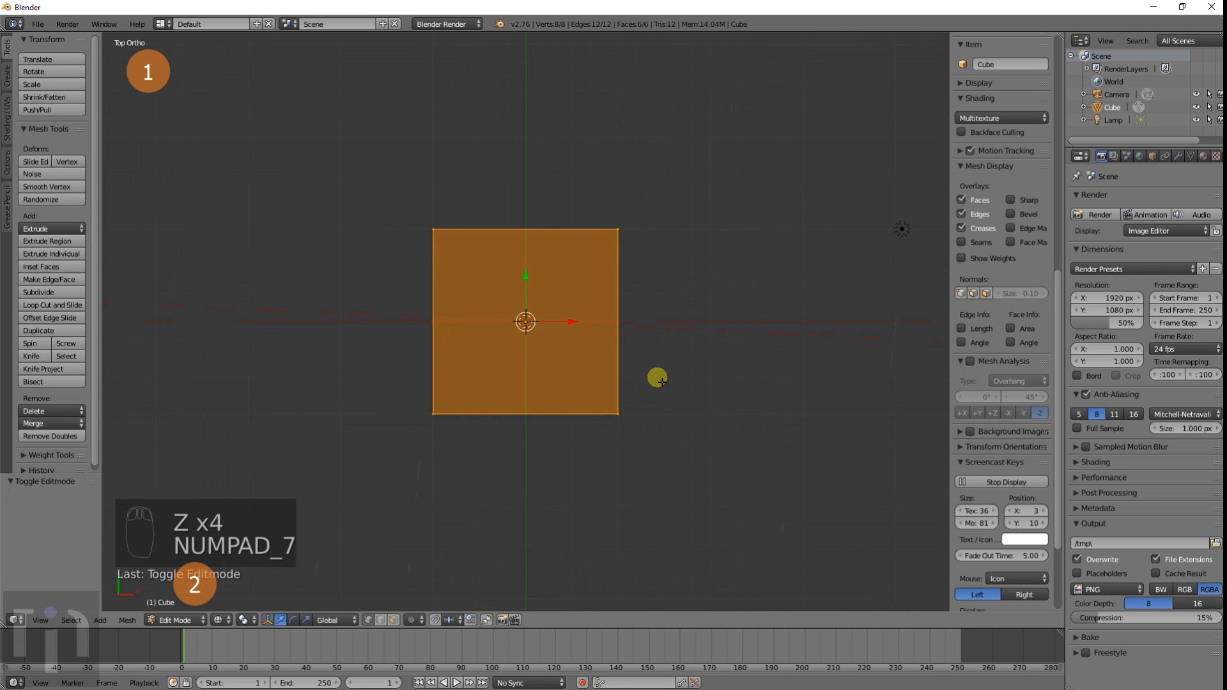
key("KP_7")
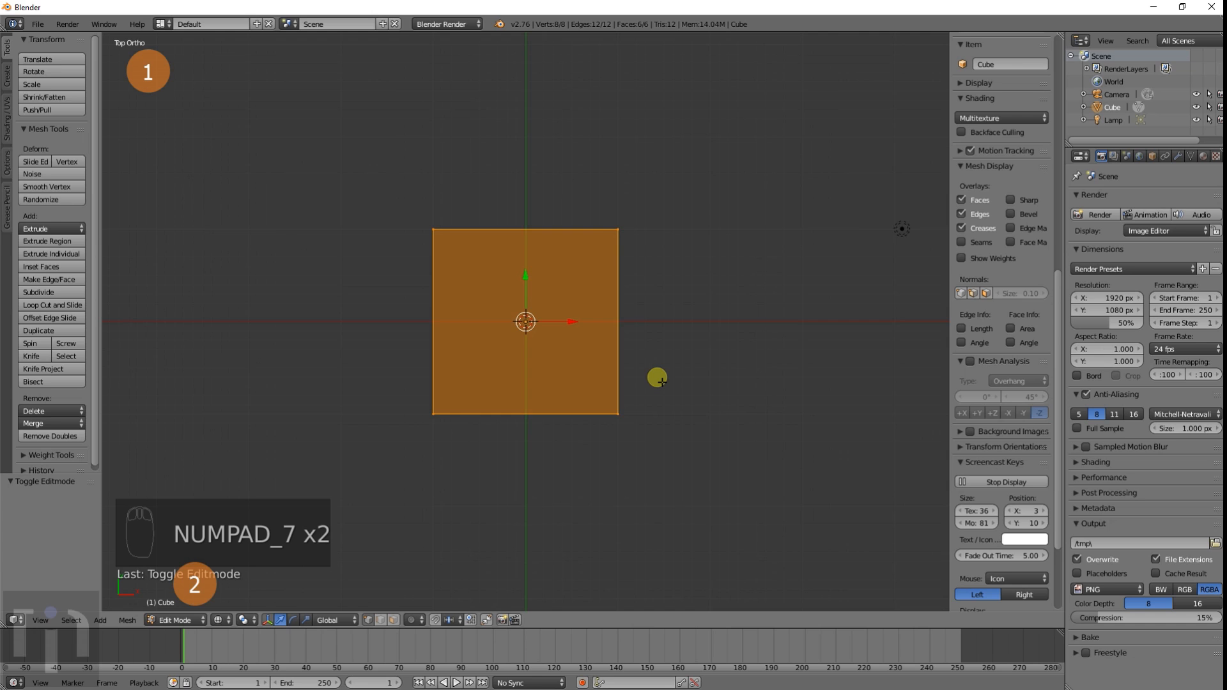
key("KP_5")
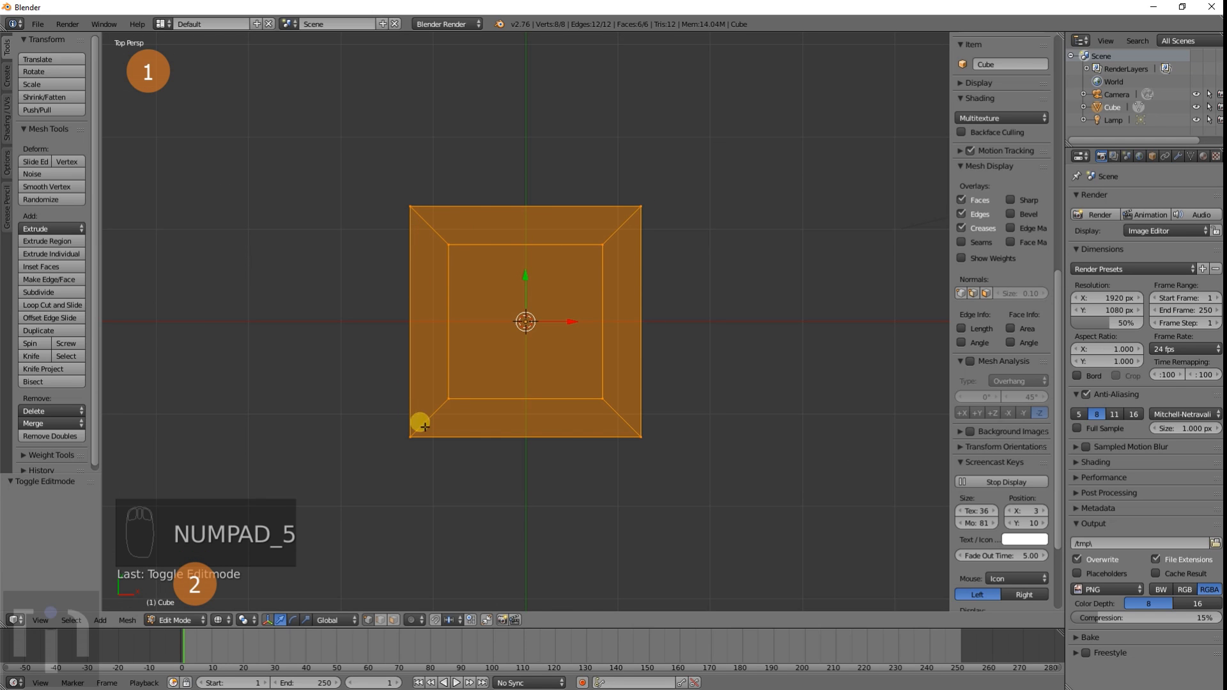
Step: Deselect the whole mesh and select upper corner vertices of the outer and inner squares one at a time, ending on the outer upper-right one
key("a")
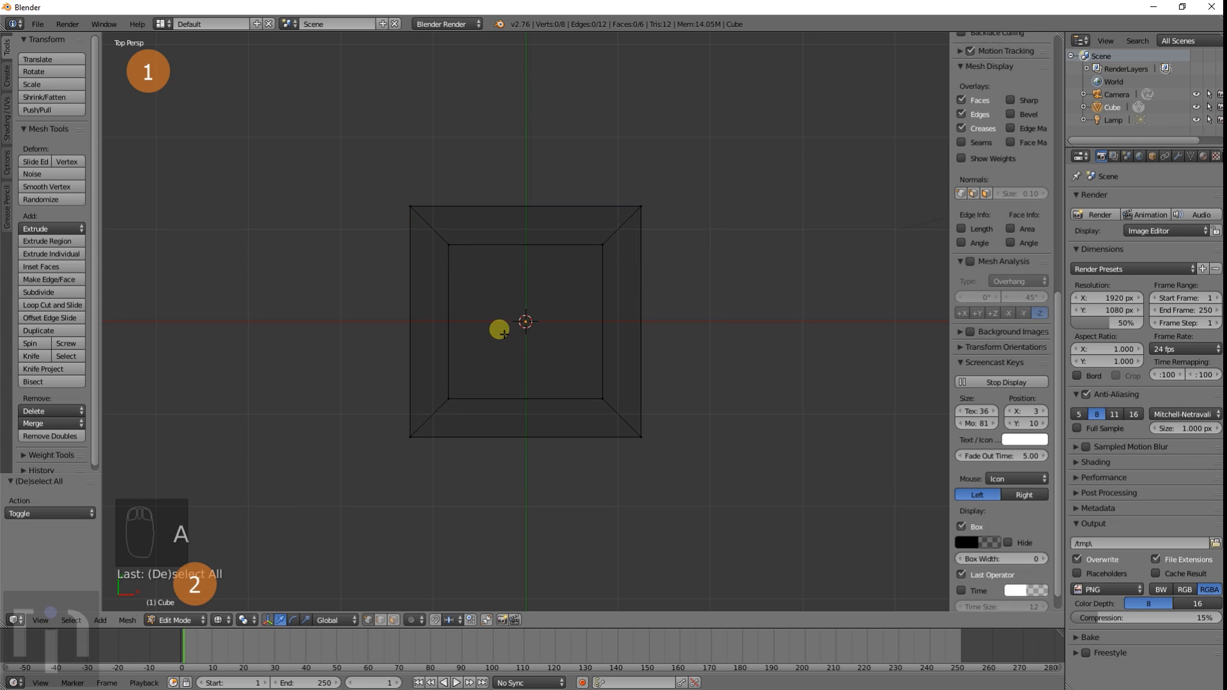
right_click(639, 206)
right_click(419, 211)
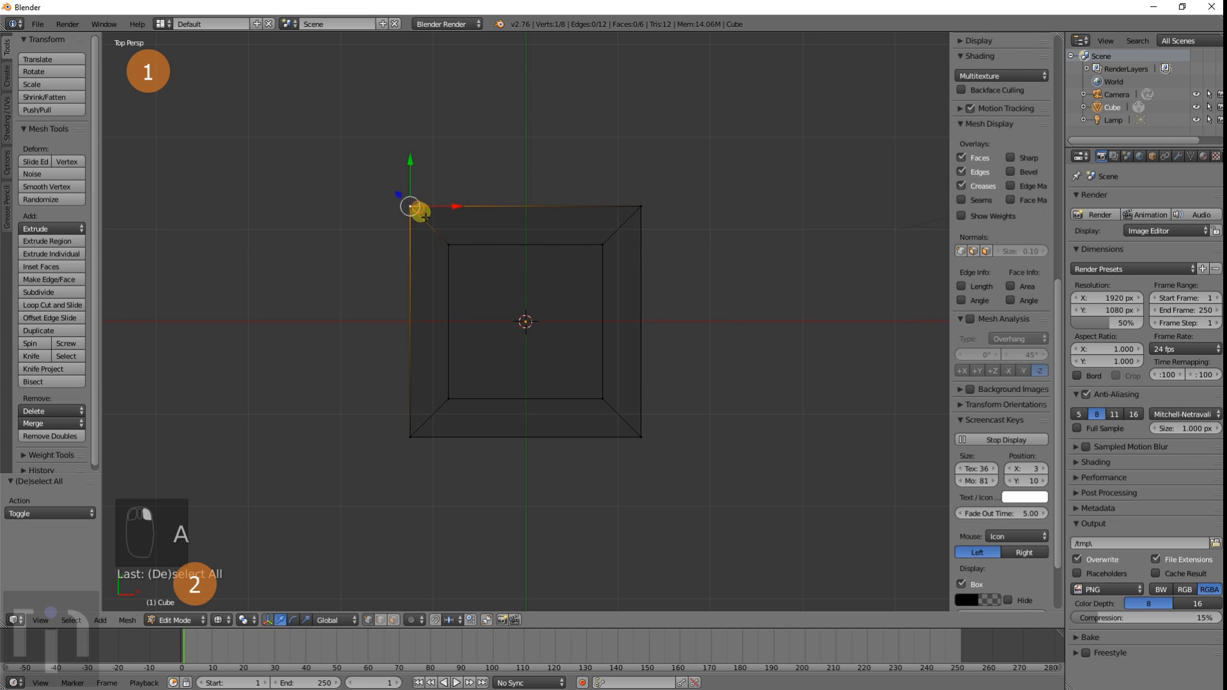
right_click(449, 247)
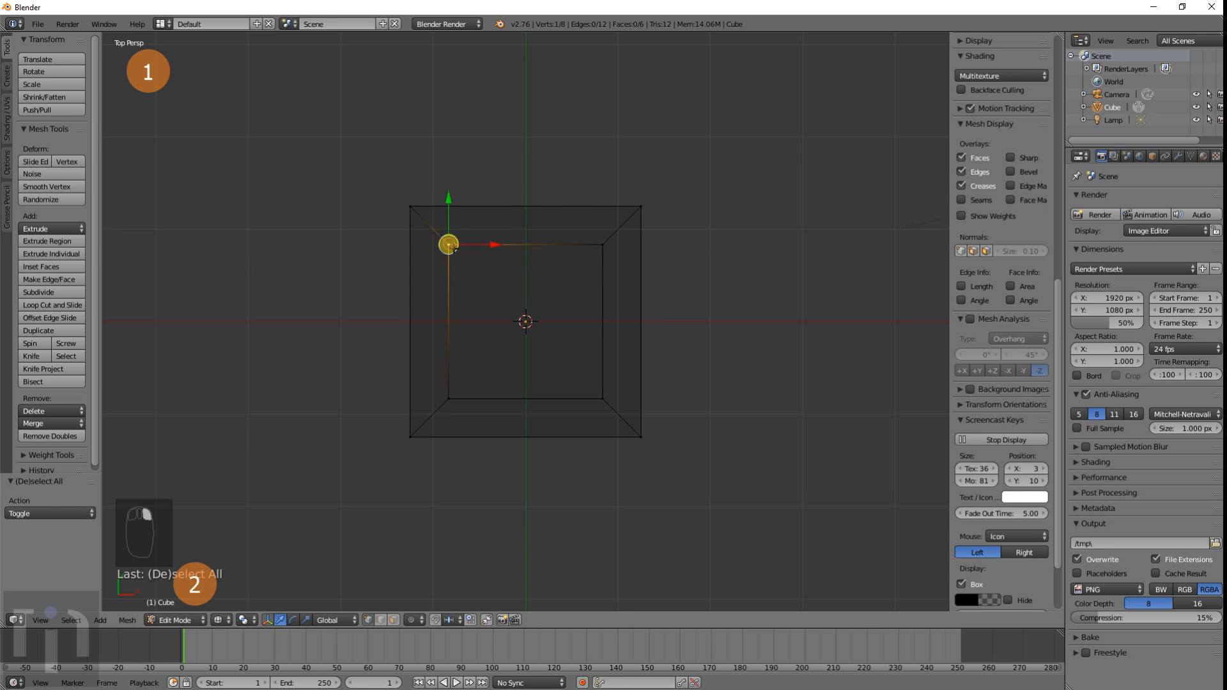
right_click(603, 246)
right_click(639, 216)
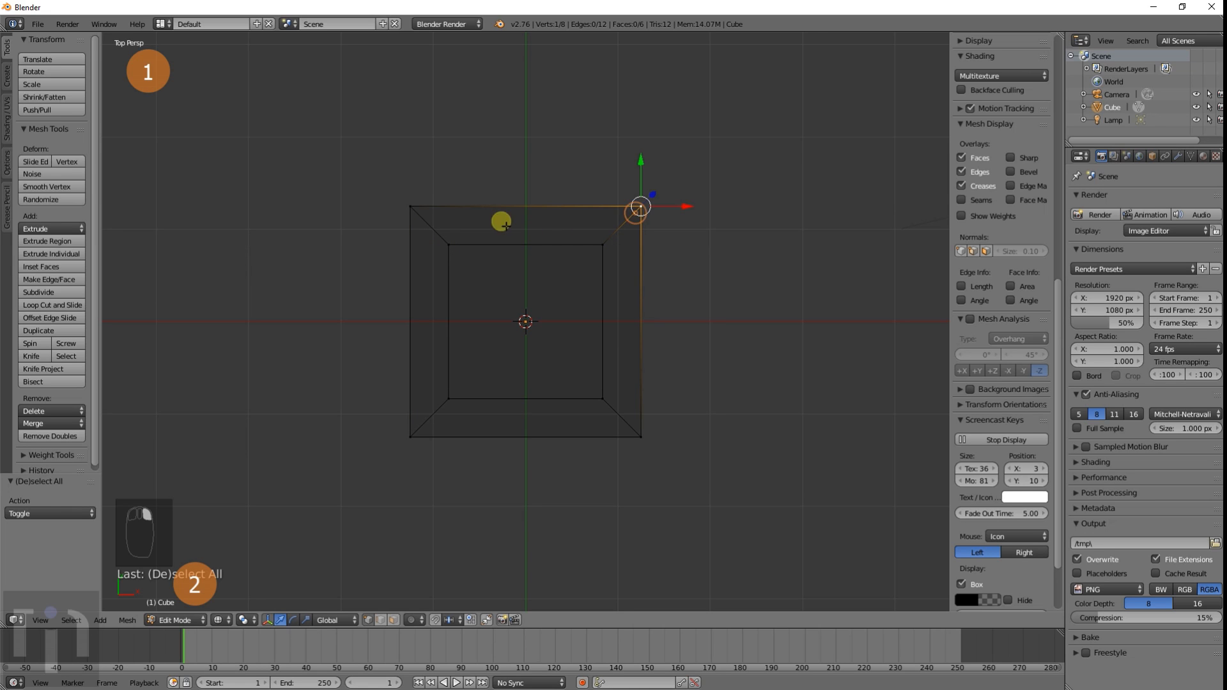
Step: Select the outer square's upper-left, lower-left and lower-right corner vertices one at a time
right_click(426, 213)
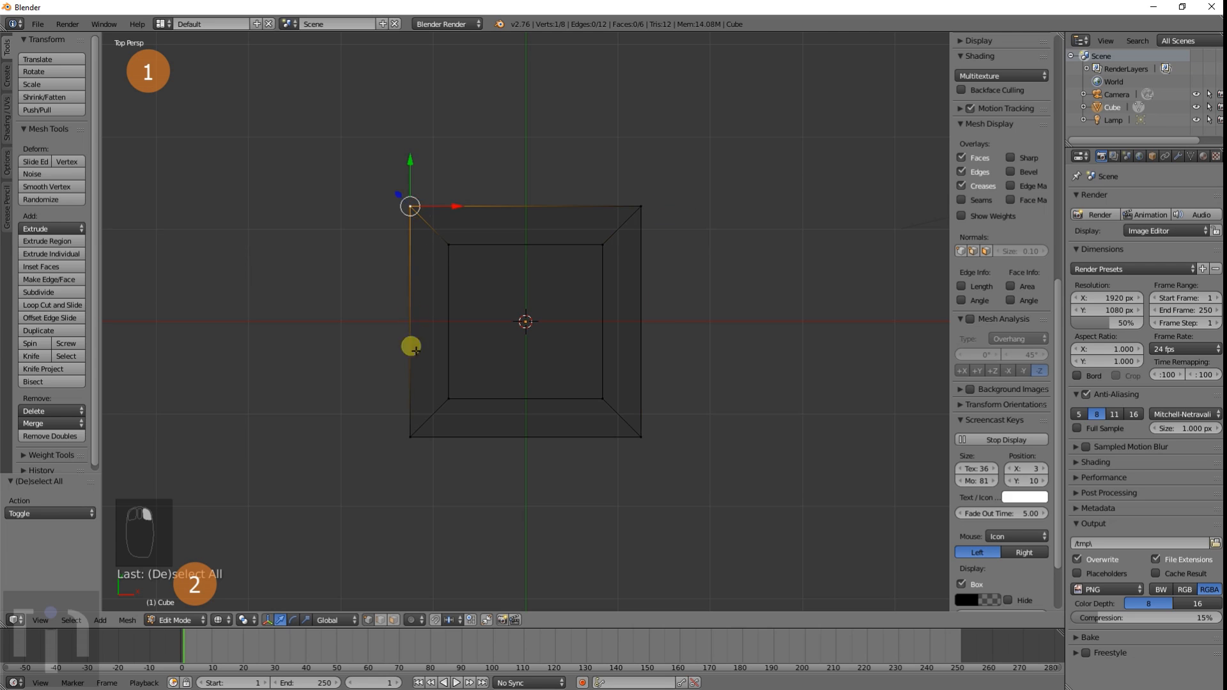
right_click(414, 439)
right_click(639, 434)
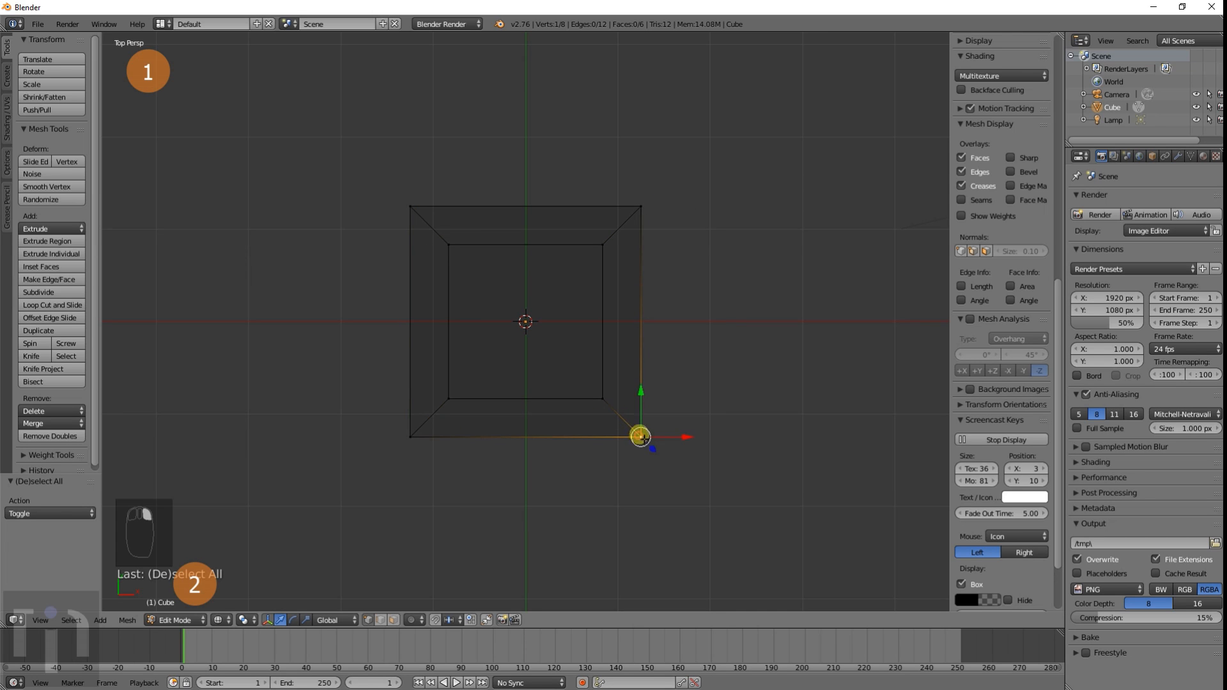
Step: Extend the selection with the inner lower-right, inner upper-right, outer upper-right, outer upper-left and inner upper-left vertices
right_click(608, 401, "shift")
right_click(606, 240, "shift")
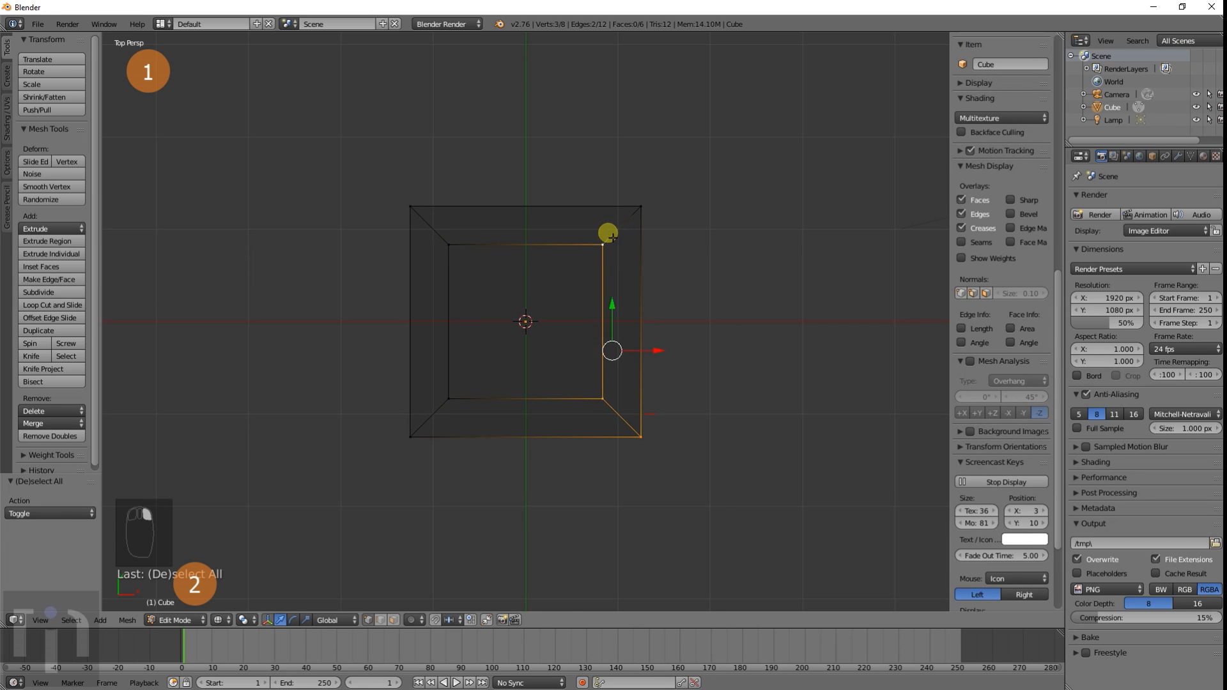
right_click(637, 211, "shift")
right_click(412, 208, "shift")
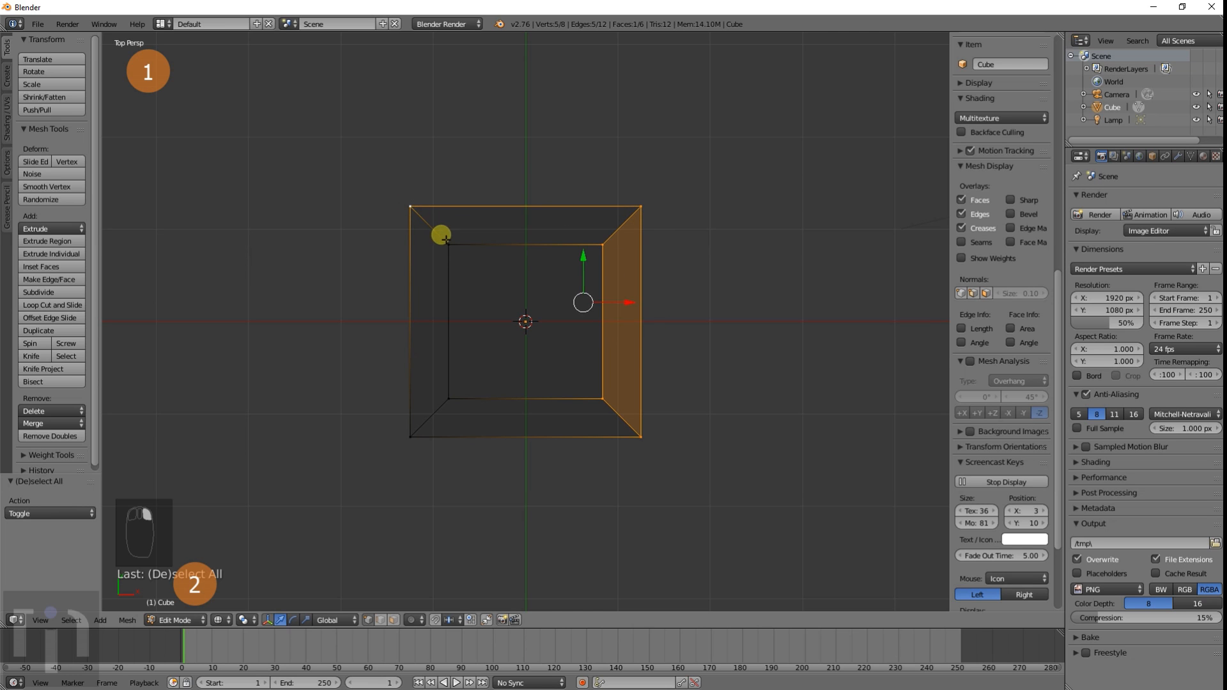
right_click(445, 241, "shift")
Step: Clear the selection and circle-select the four vertices of the cube's right side in the perspective top view
key("a")
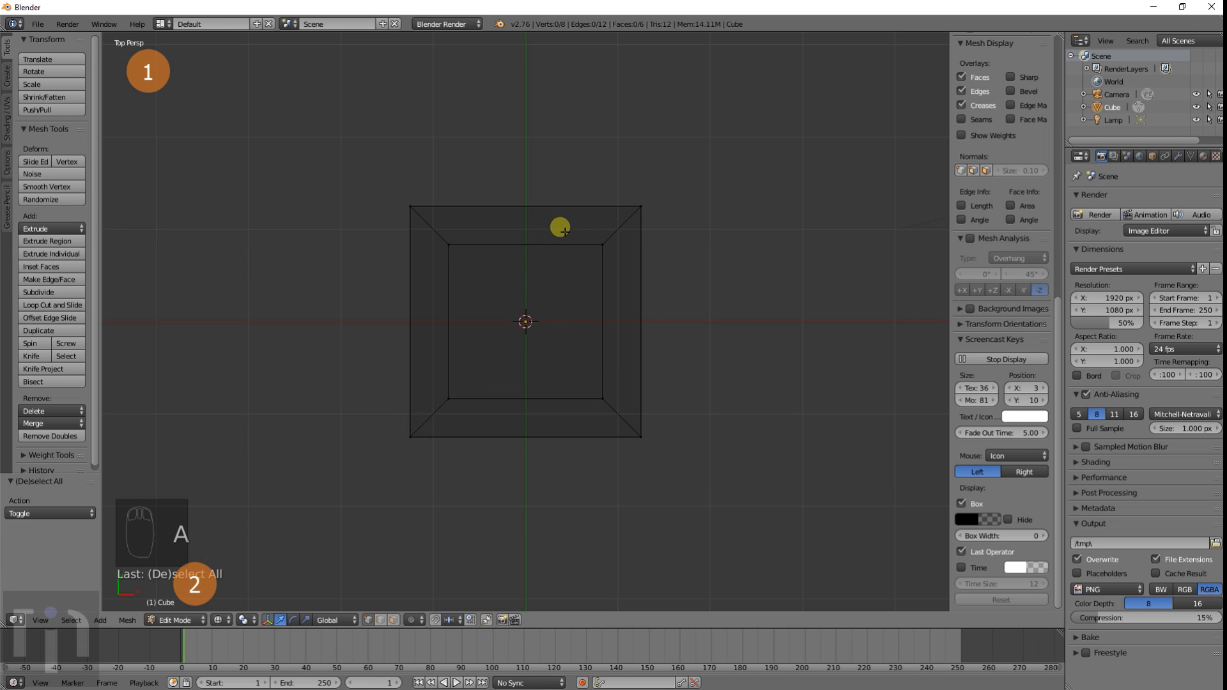
key("c")
mouse_move(648, 209)
left_mouse_down()
mouse_move(604, 237)
mouse_move(588, 351)
mouse_move(636, 443)
left_mouse_up()
right_click(652, 403)
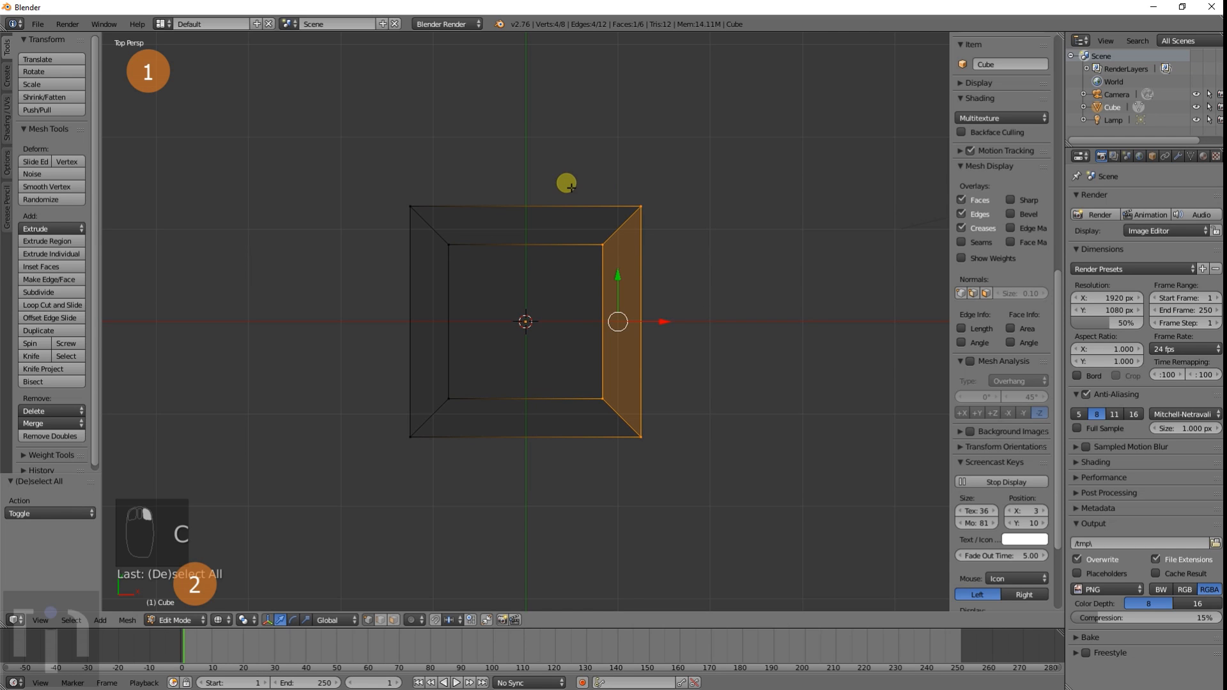
Step: Add the outer and inner upper-left vertices to the selection with Circle Select
key("c")
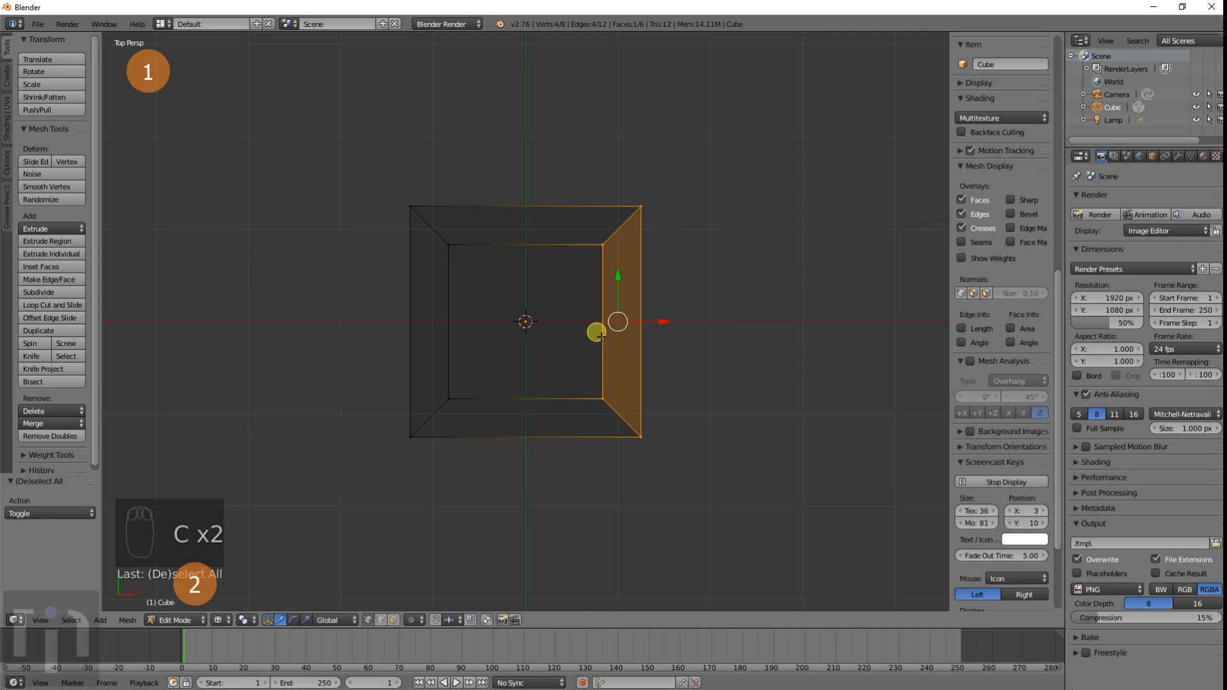
right_click(639, 216)
key("c")
left_click_drag(478, 253, 405, 212)
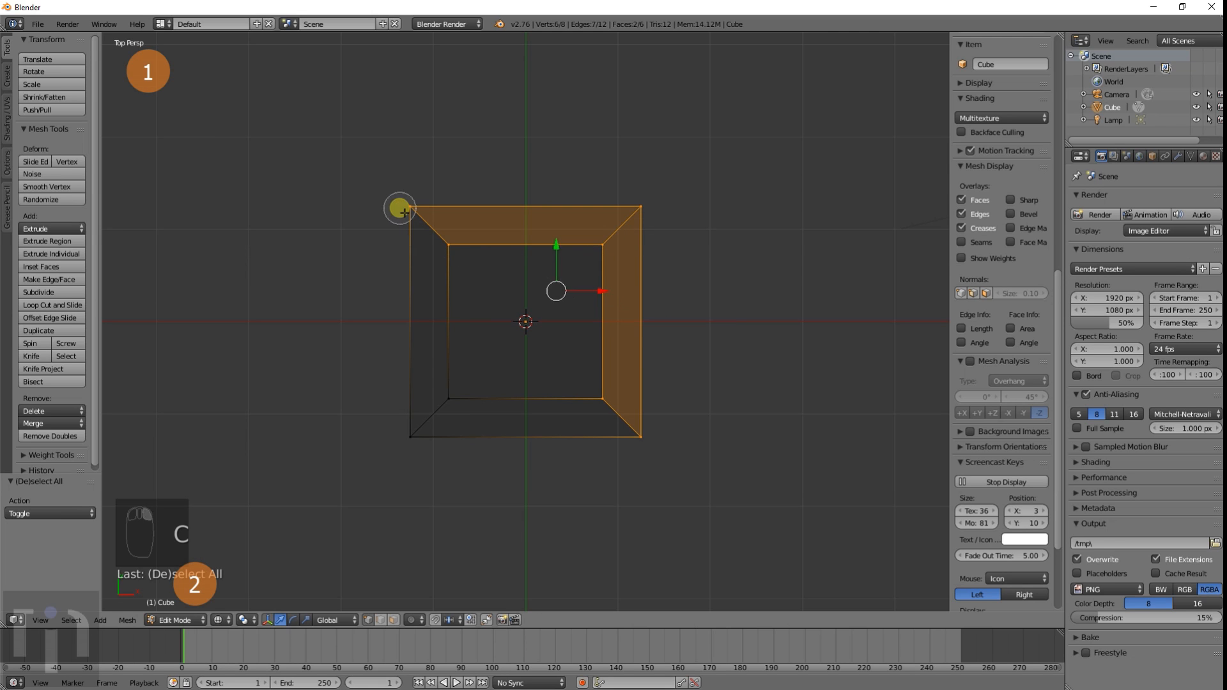
right_click(402, 209)
Step: Use Circle Select to deselect the outer upper-left, inner upper-left and inner upper-right vertices
key("c")
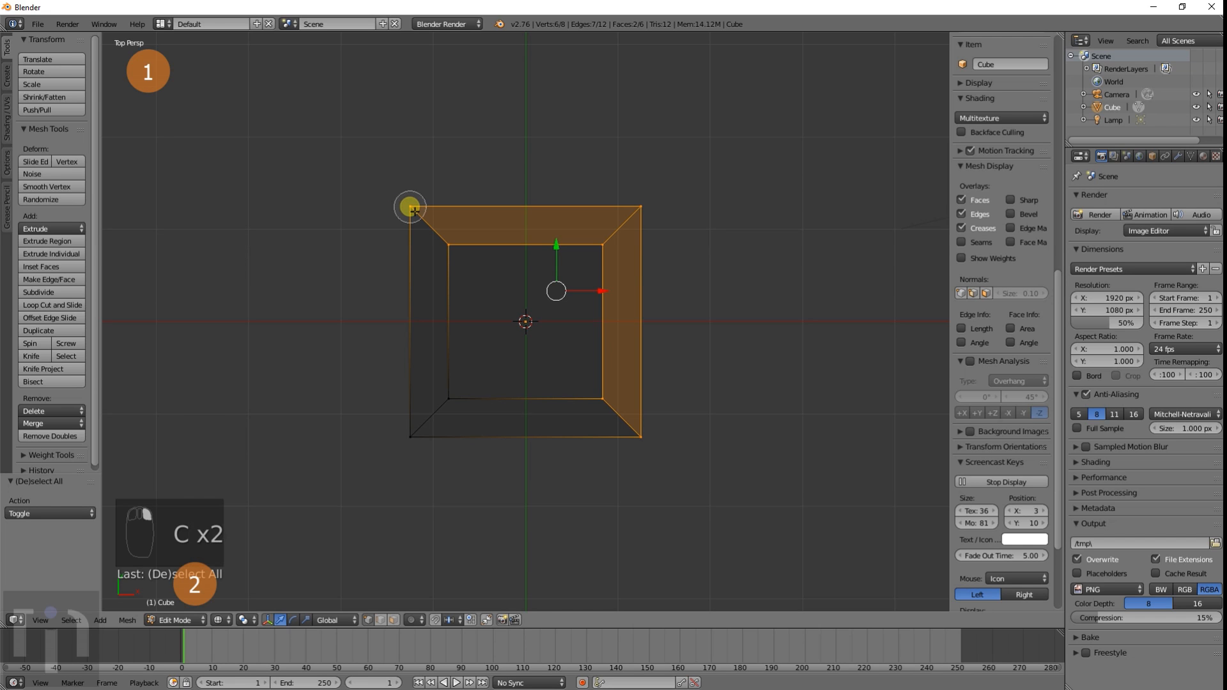
right_click(412, 210)
key("c")
right_click(413, 210)
key("c")
middle_click(414, 211)
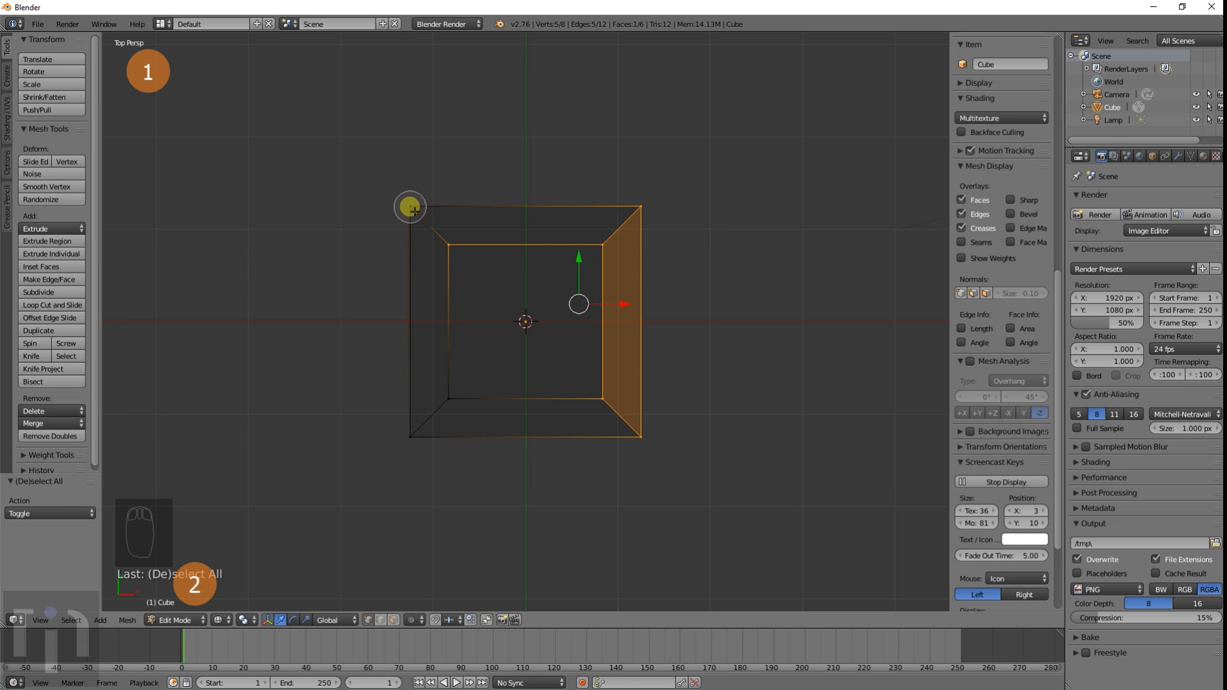
right_click(442, 246, "shift")
right_click(611, 250, "shift")
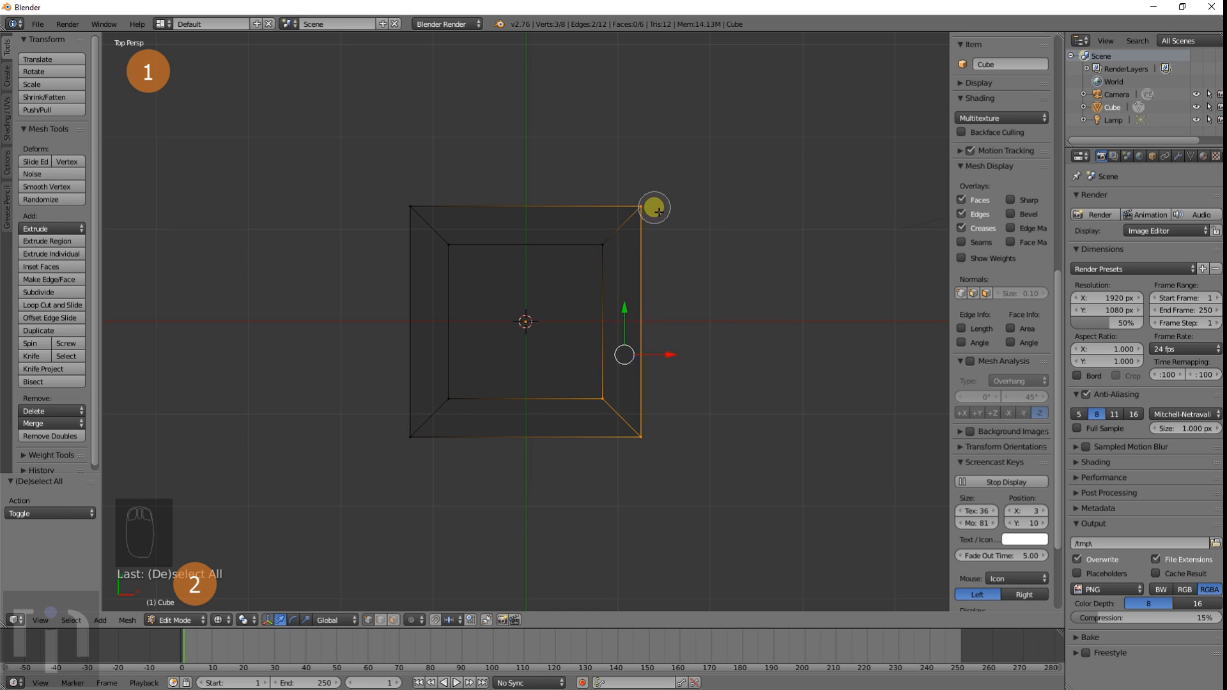
Step: Reselect the inner upper-right vertex, and remove both upper-right vertices so only the lower-right pair stays selected
right_click(595, 242, "shift")
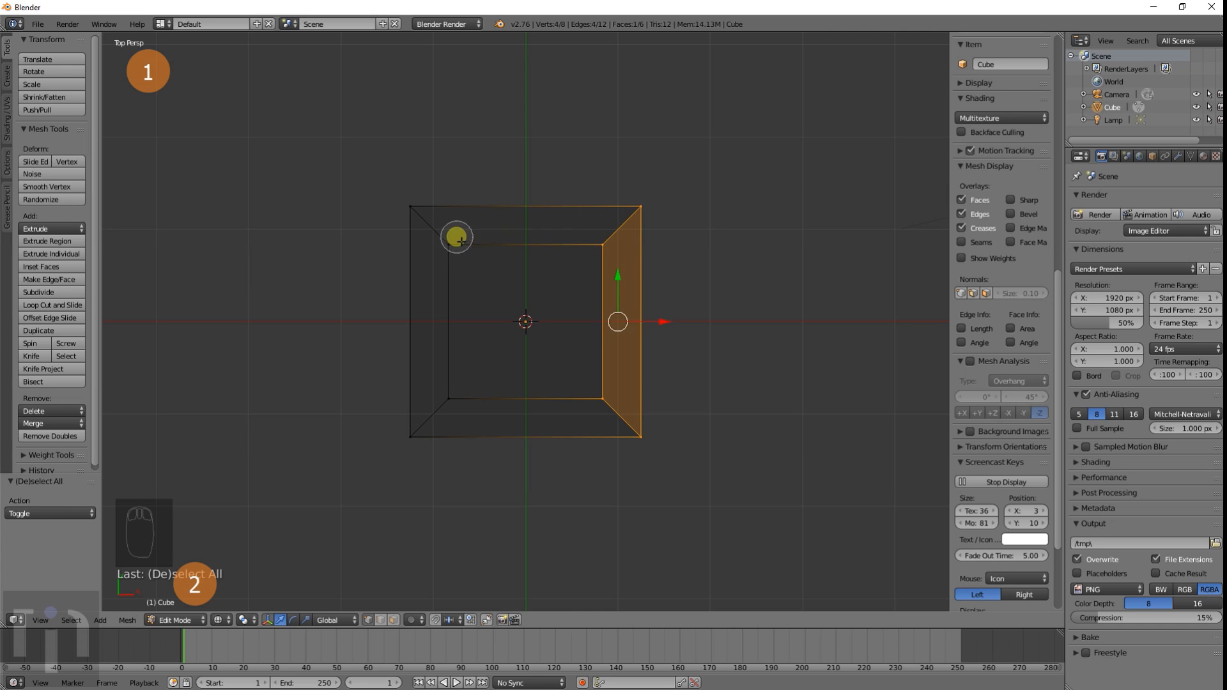
right_click(413, 206, "shift")
right_click(414, 206, "shift")
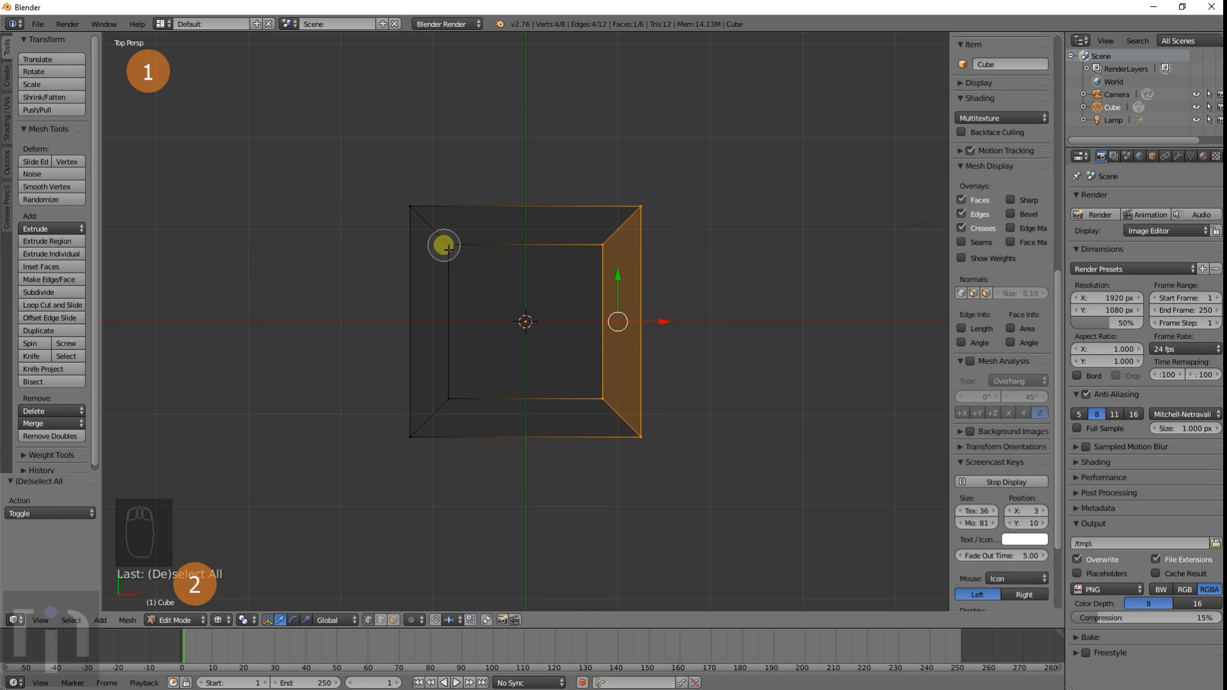
right_click(584, 243, "shift")
right_click(638, 211, "shift")
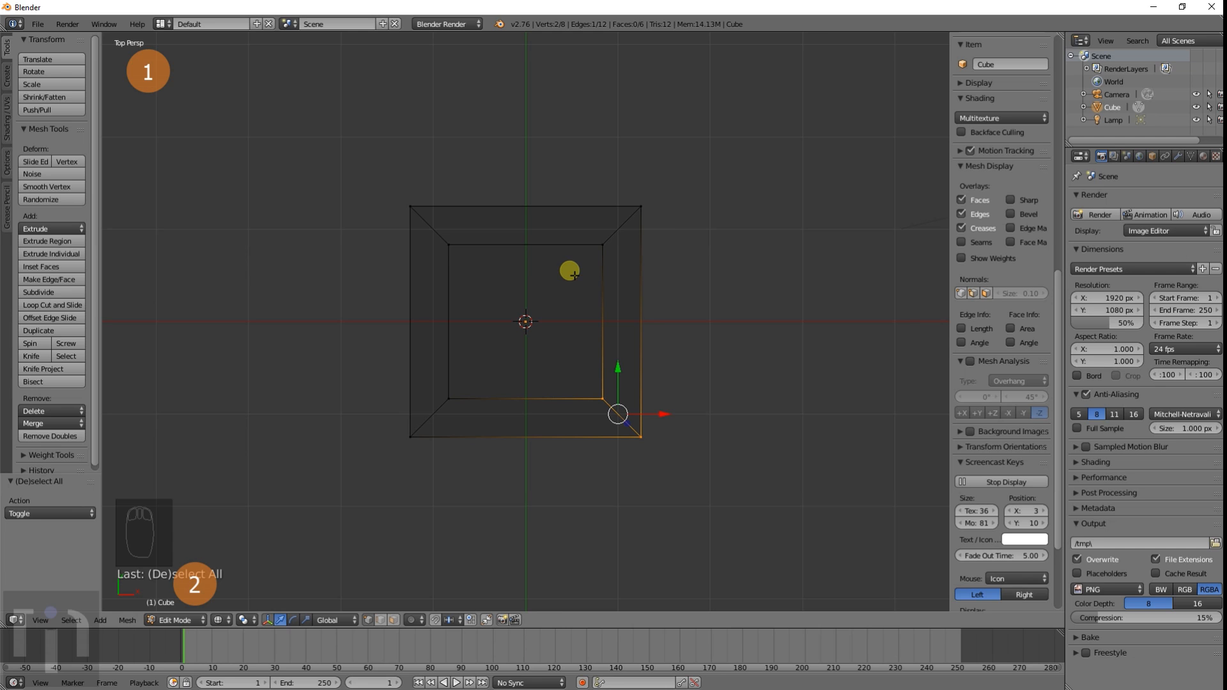
Step: Switch the top view to orthographic, clear the selection and circle-select the upper-right corner
key("KP_5")
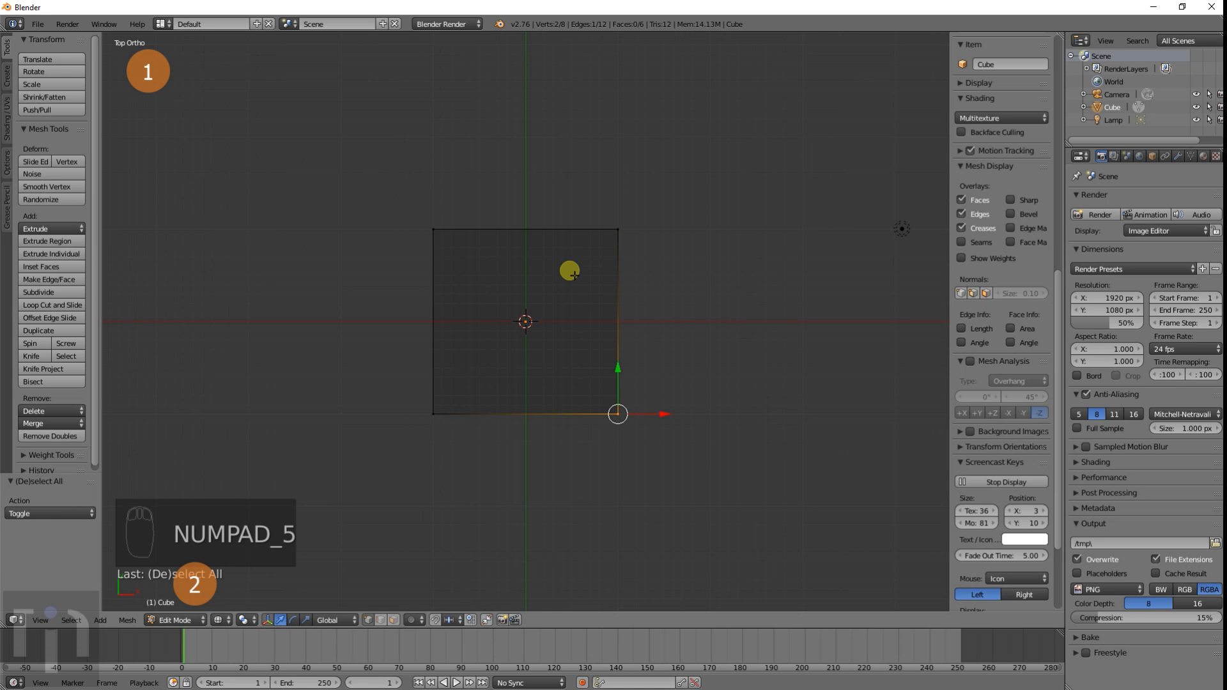
key("a")
key("a")
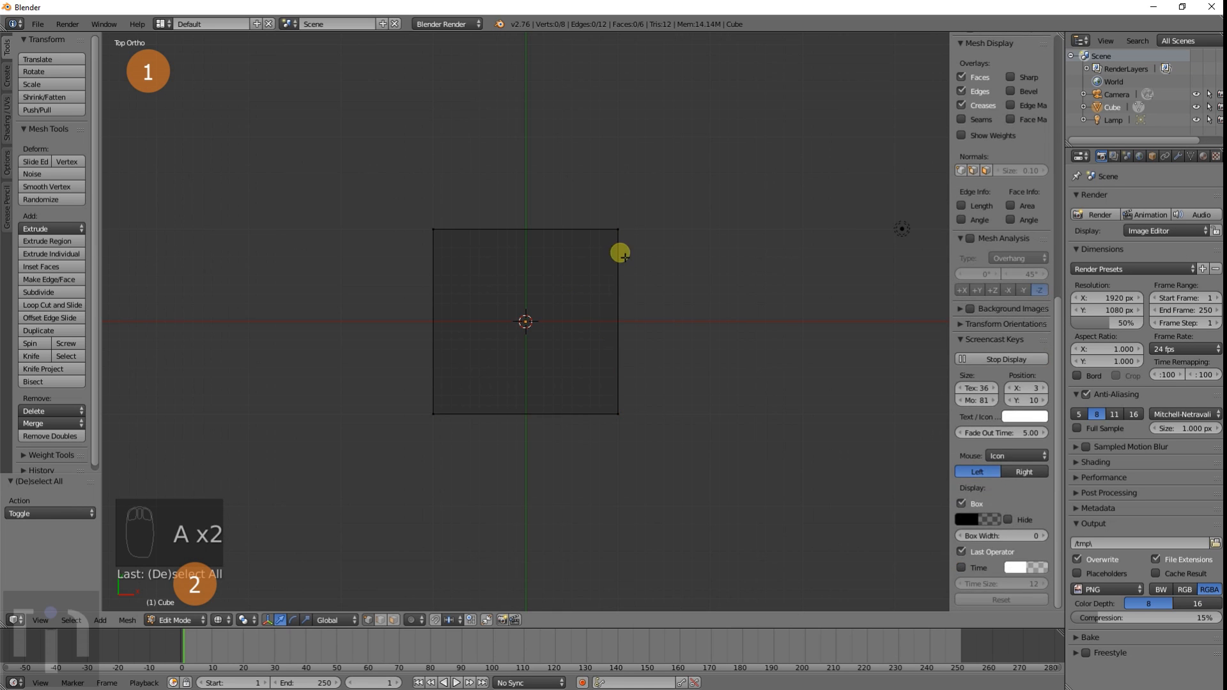
key("c")
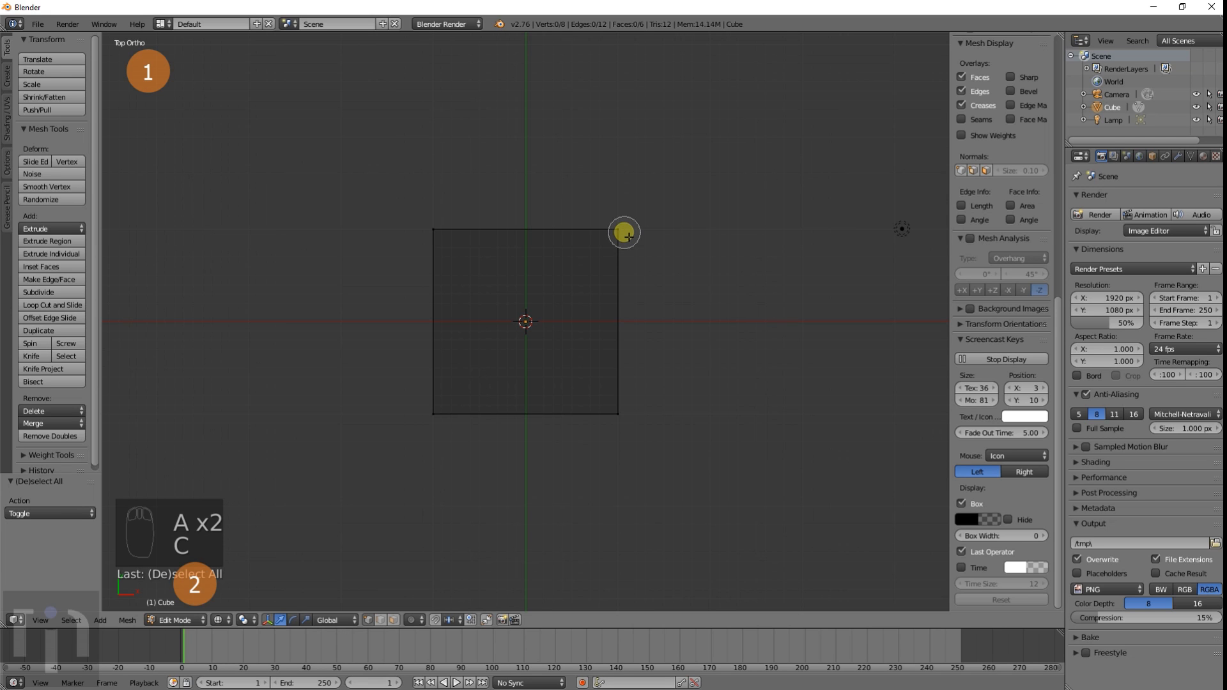
left_click(624, 233)
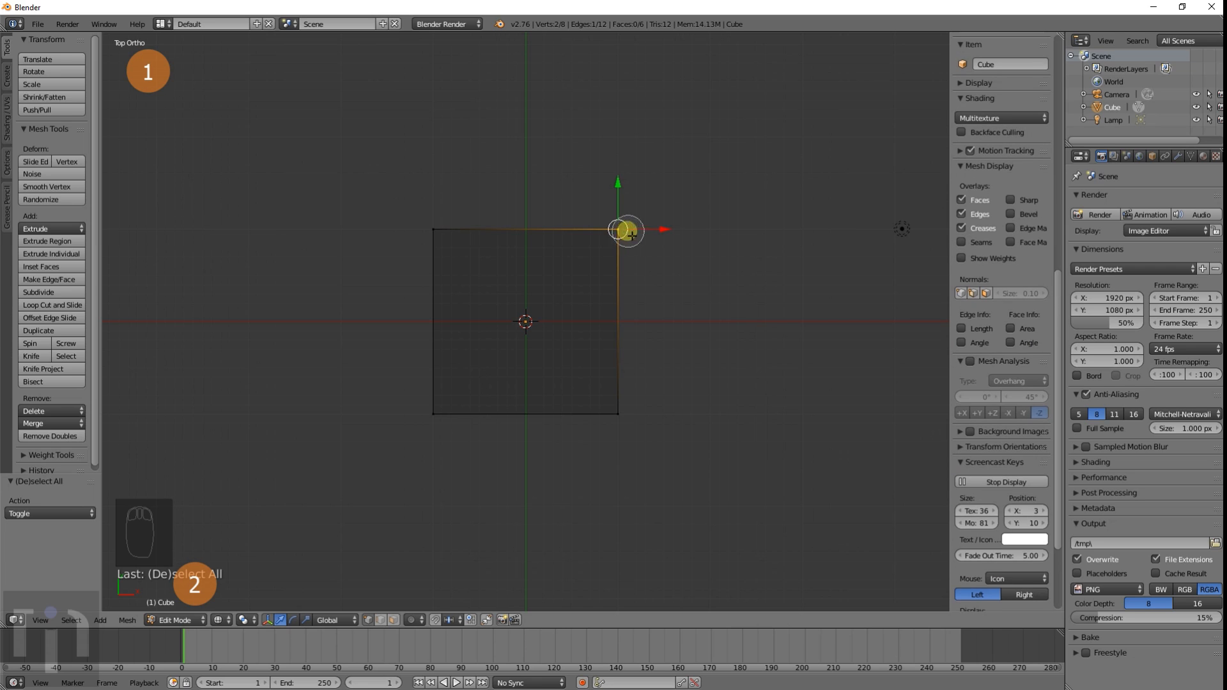
right_click(672, 221)
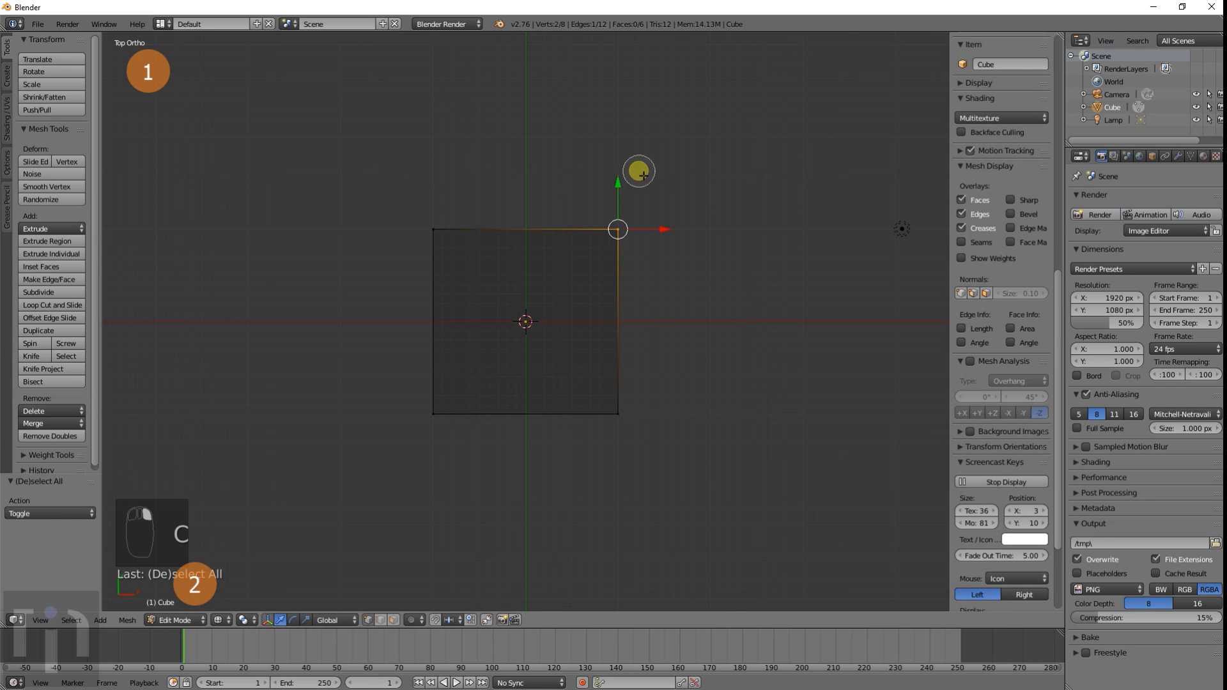
Step: Check the upper-right corner selection in perspective and return the top view to orthographic
key("c")
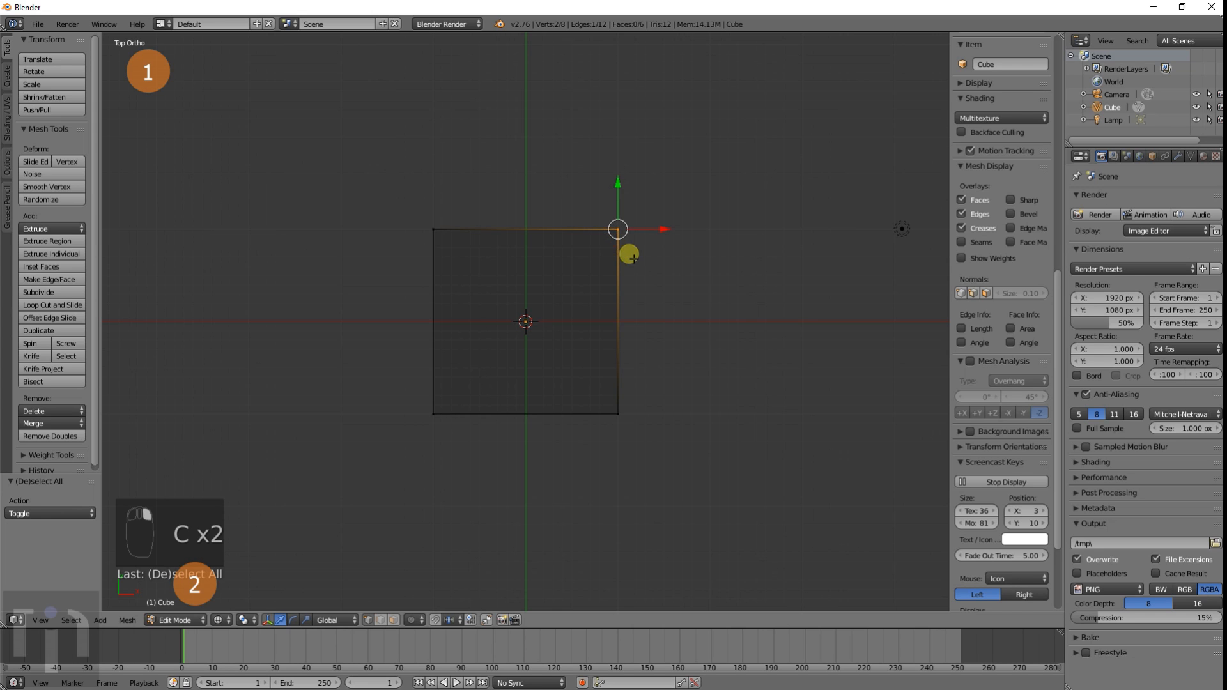
key("KP_5")
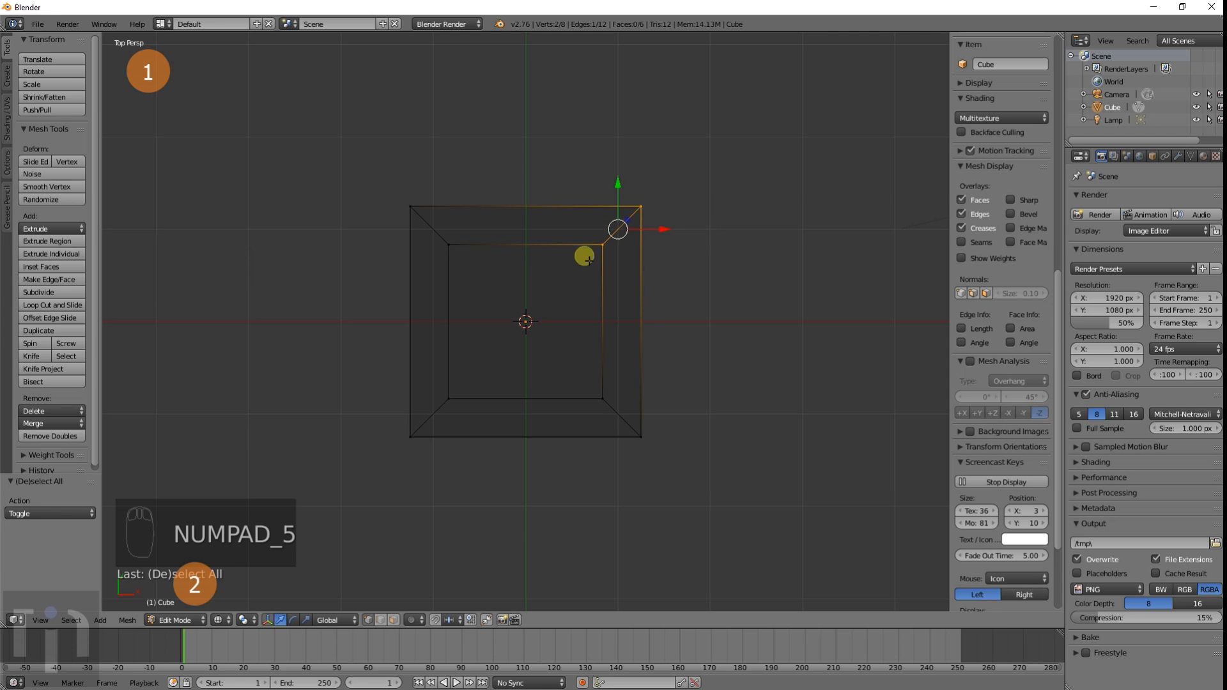
key("KP_5")
Step: Toggle the selection of the whole mesh on and off repeatedly, ending with nothing selected
key("a")
key("a")
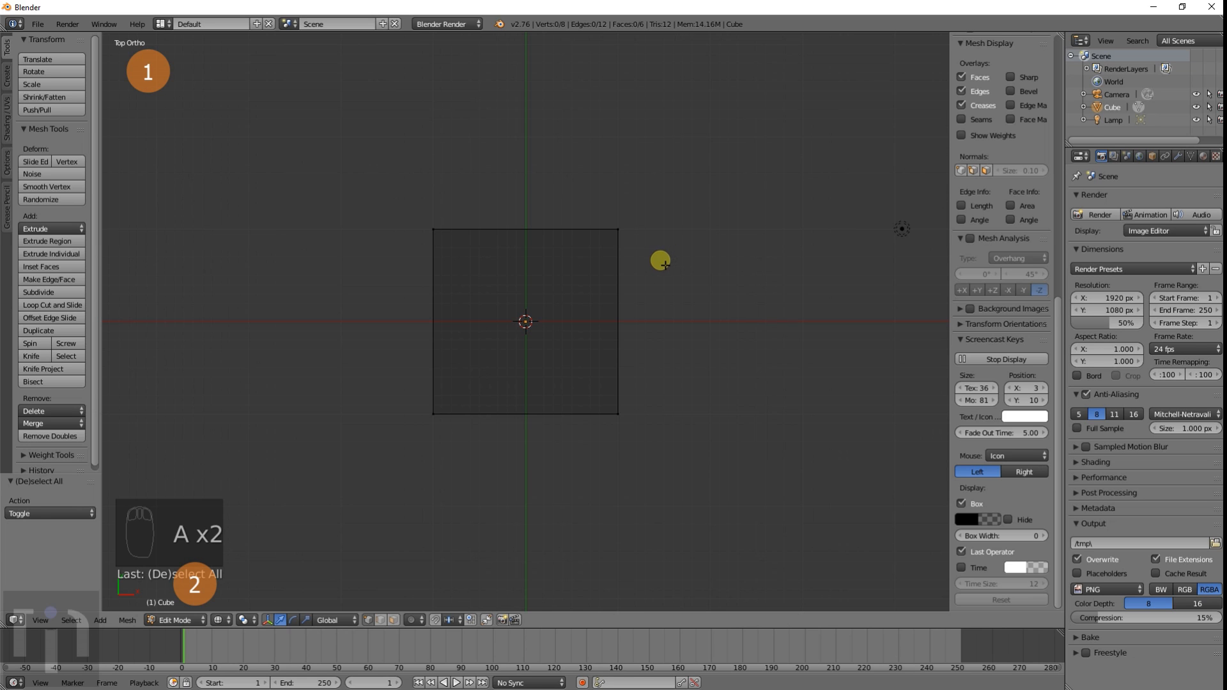
key("a")
key("a")
key("a")
key("a")
key("a")
key("a")
key("a")
key("a")
key("a")
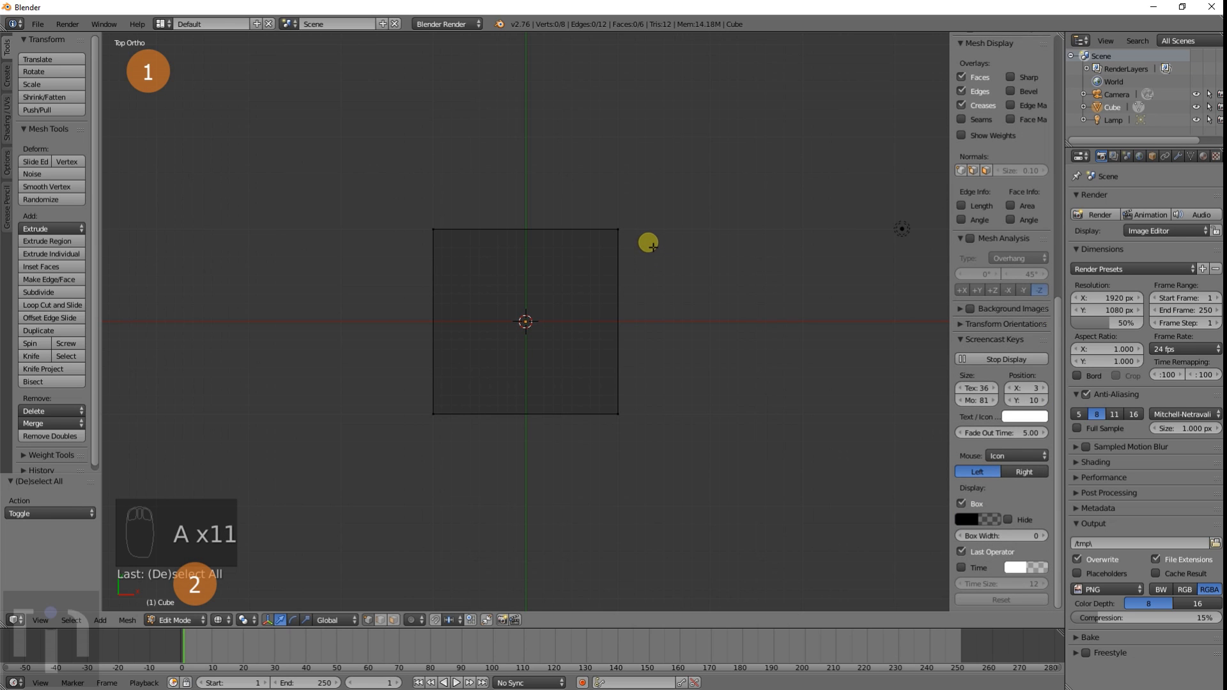
Step: Circle-select the square's right edge in the orthographic top view and check it from the front and in top perspective
key("c")
left_click_drag(629, 232, 616, 400)
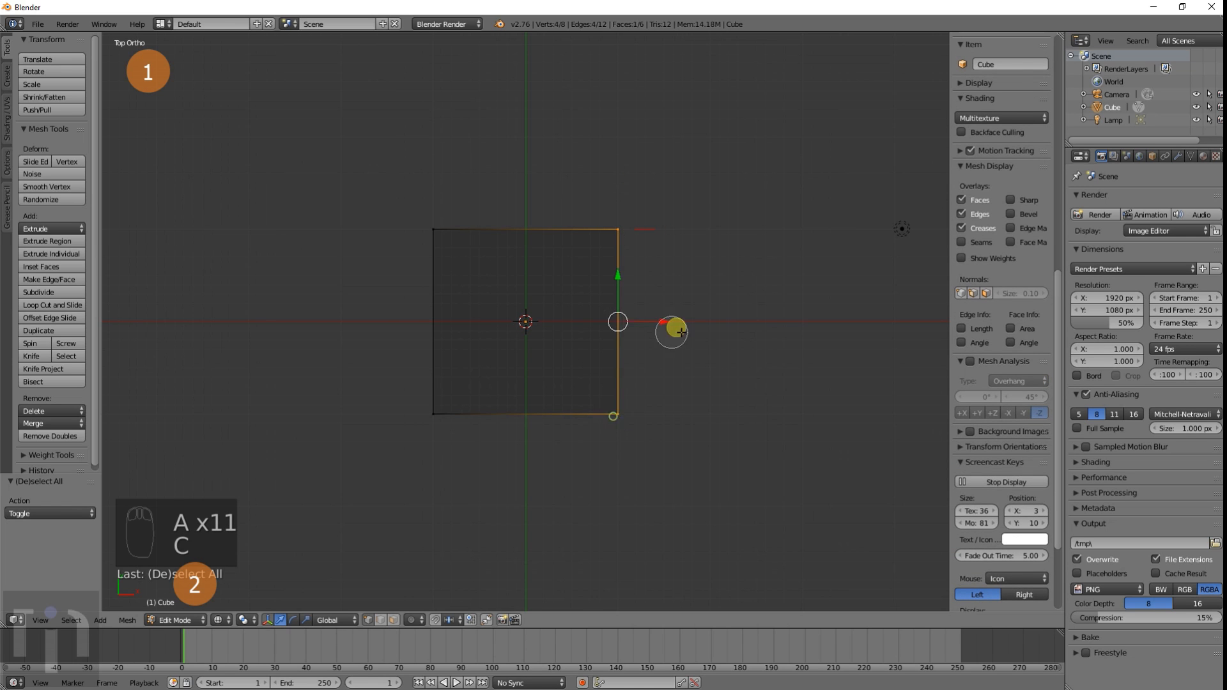
key("KP_1")
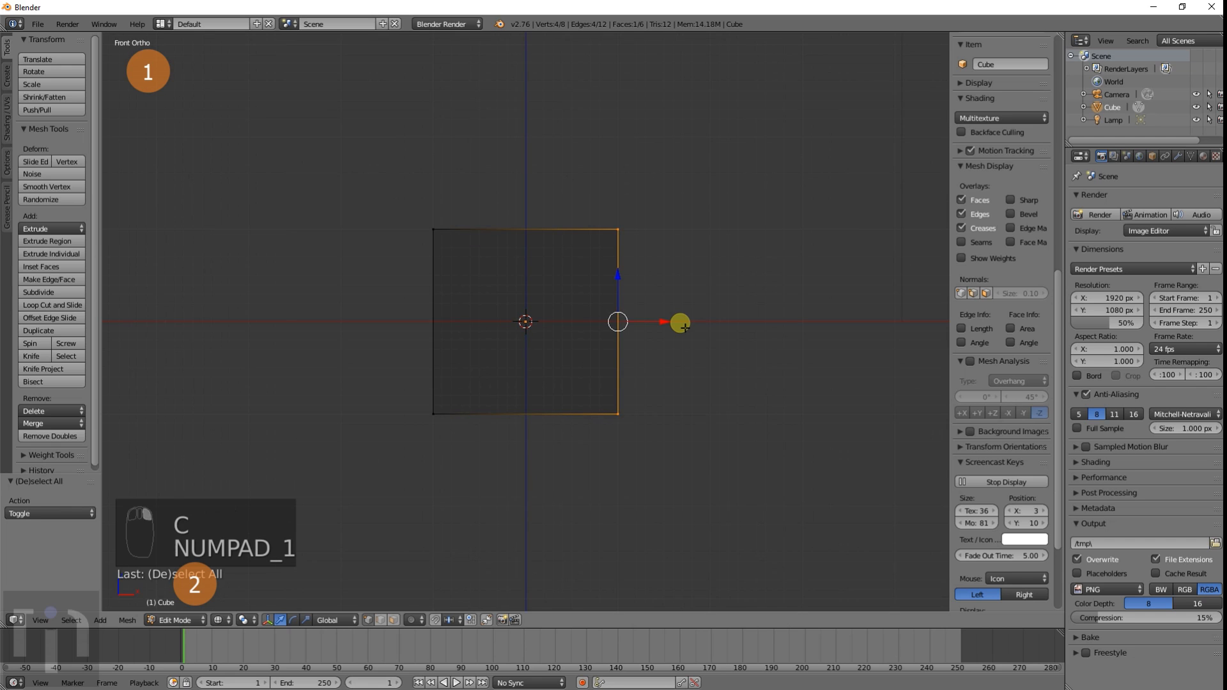
key("KP_7")
key("KP_5")
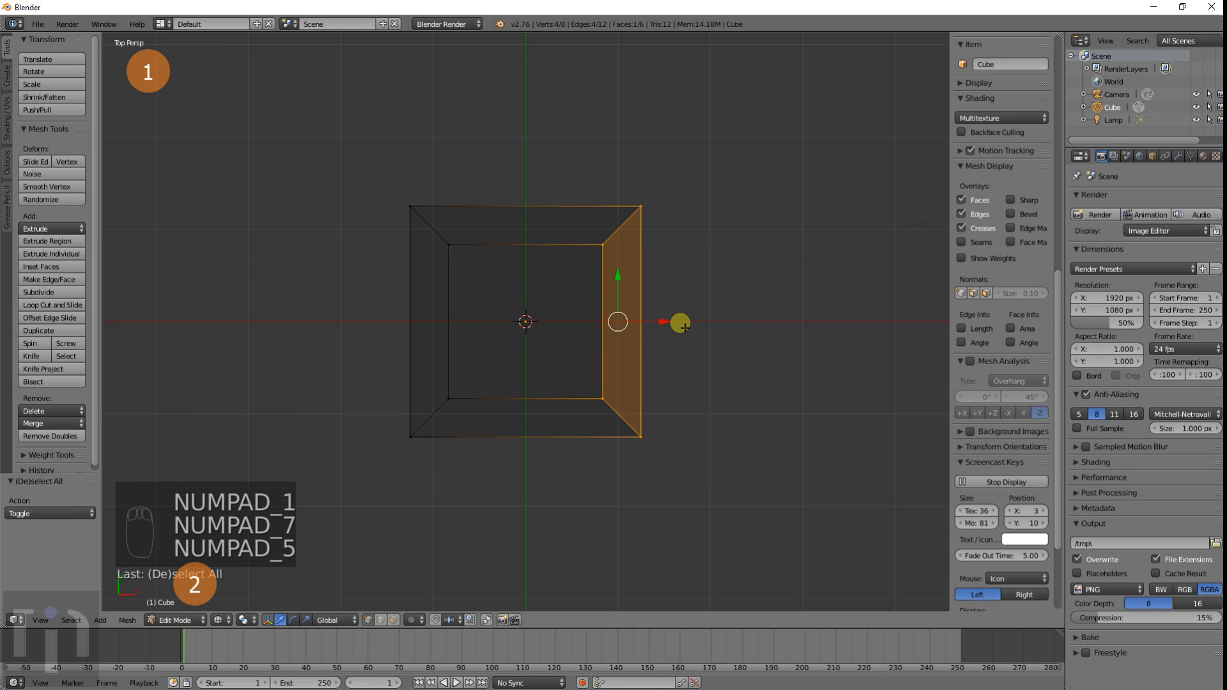
Step: Clear the selection and circle-select all four right-side vertices again in the wireframe perspective top view
key("z")
key("z")
key("a")
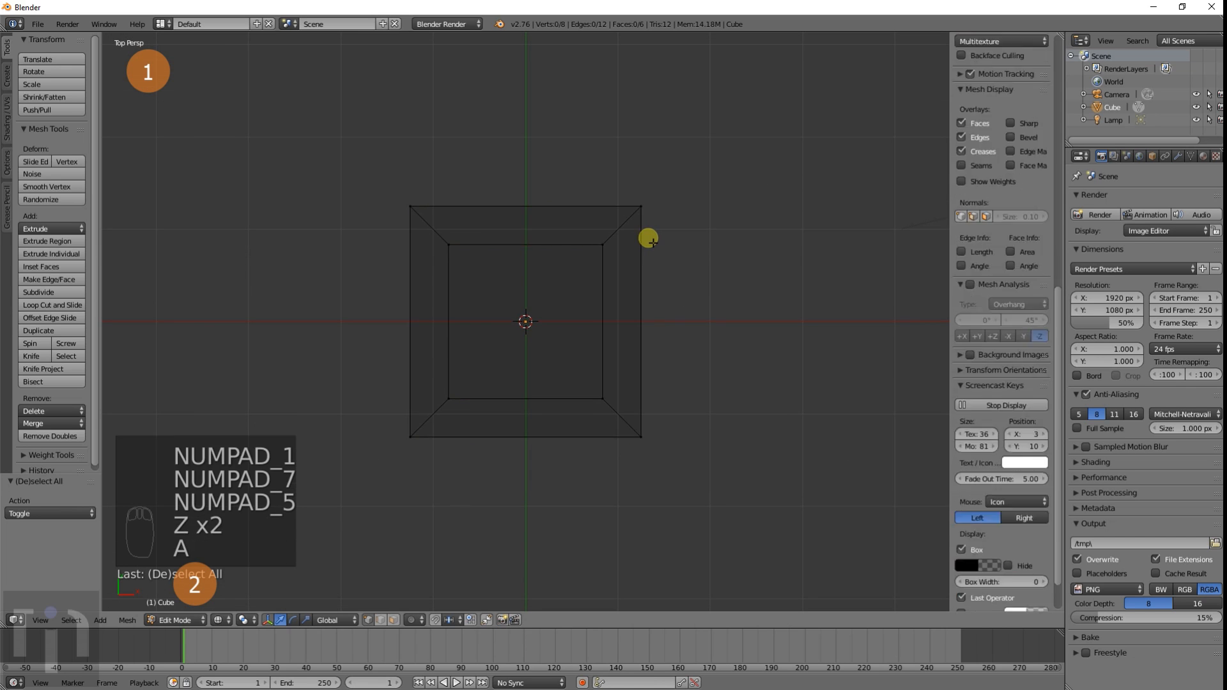
key("c")
mouse_move(646, 209)
left_mouse_down()
mouse_move(632, 282)
mouse_move(635, 452)
mouse_move(594, 395)
mouse_move(586, 266)
mouse_move(619, 224)
left_mouse_up()
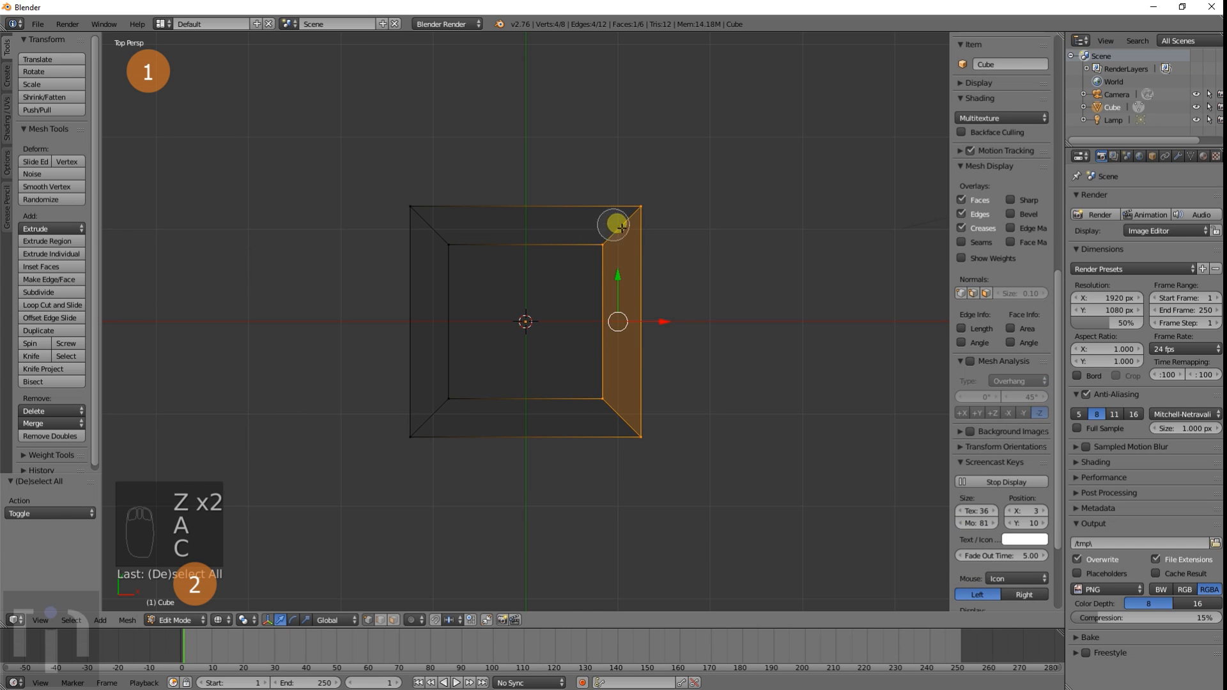
right_click(692, 186)
Step: Switch the top view to orthographic, deselect everything and circle-select both corners of the right edge
key("KP_5")
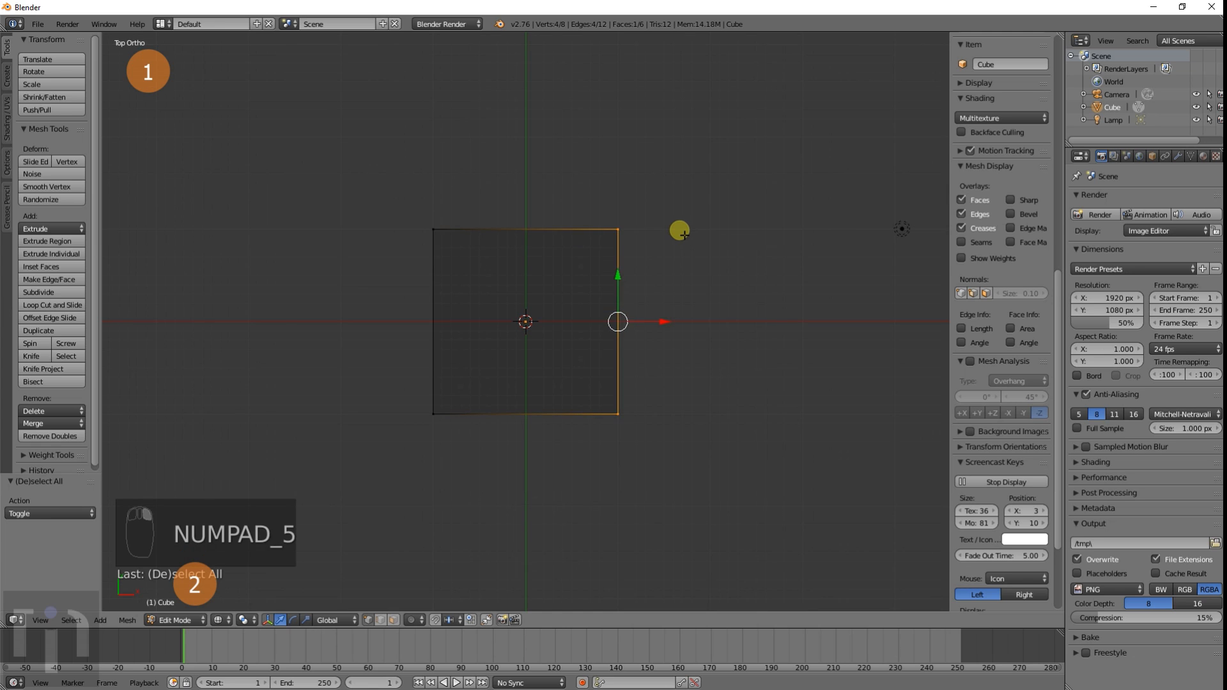
key("a")
key("a")
key("c")
mouse_move(677, 228)
left_mouse_down()
mouse_move(619, 220)
mouse_move(627, 425)
left_mouse_up()
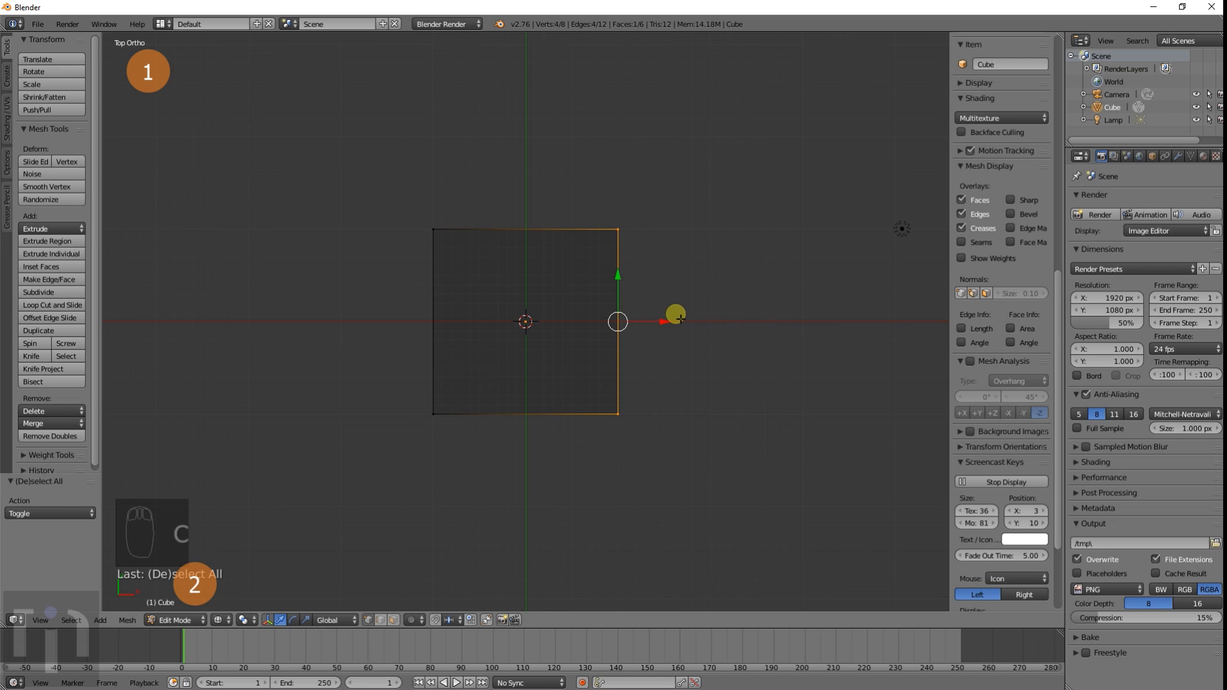
Step: Compare the selected right side between perspective and orthographic from the front and top, finishing on the orthographic top view
key("KP_5")
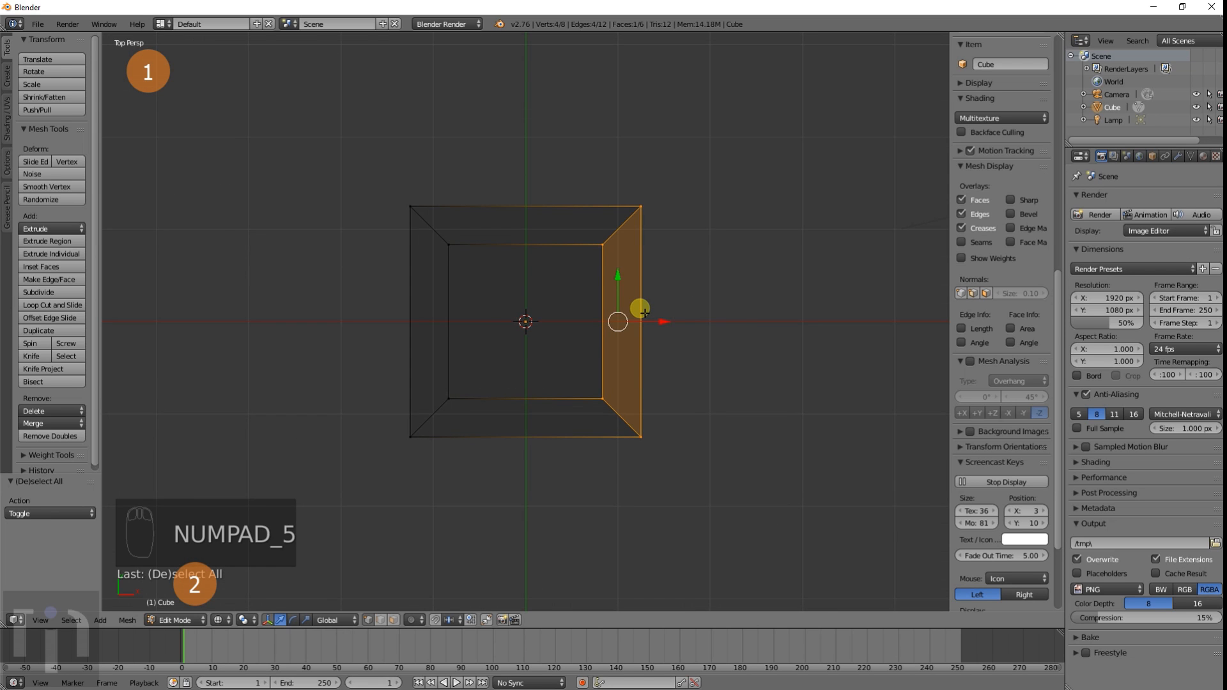
key("KP_1")
key("KP_7")
key("KP_5")
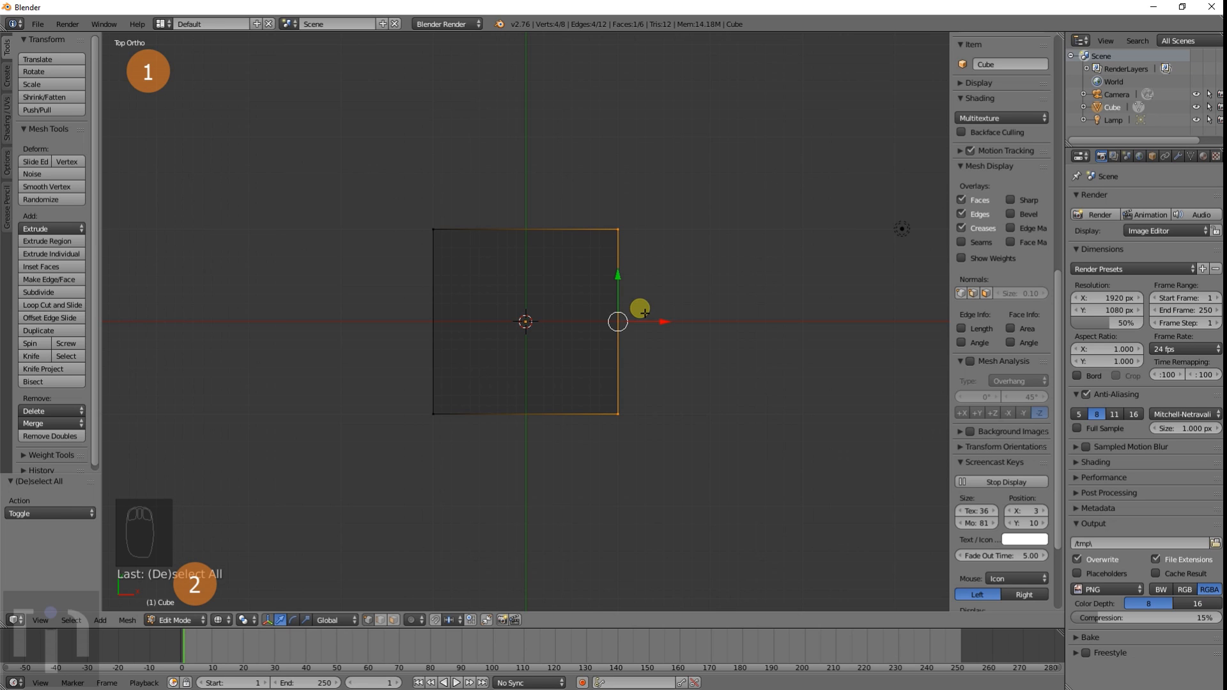
key("KP_5")
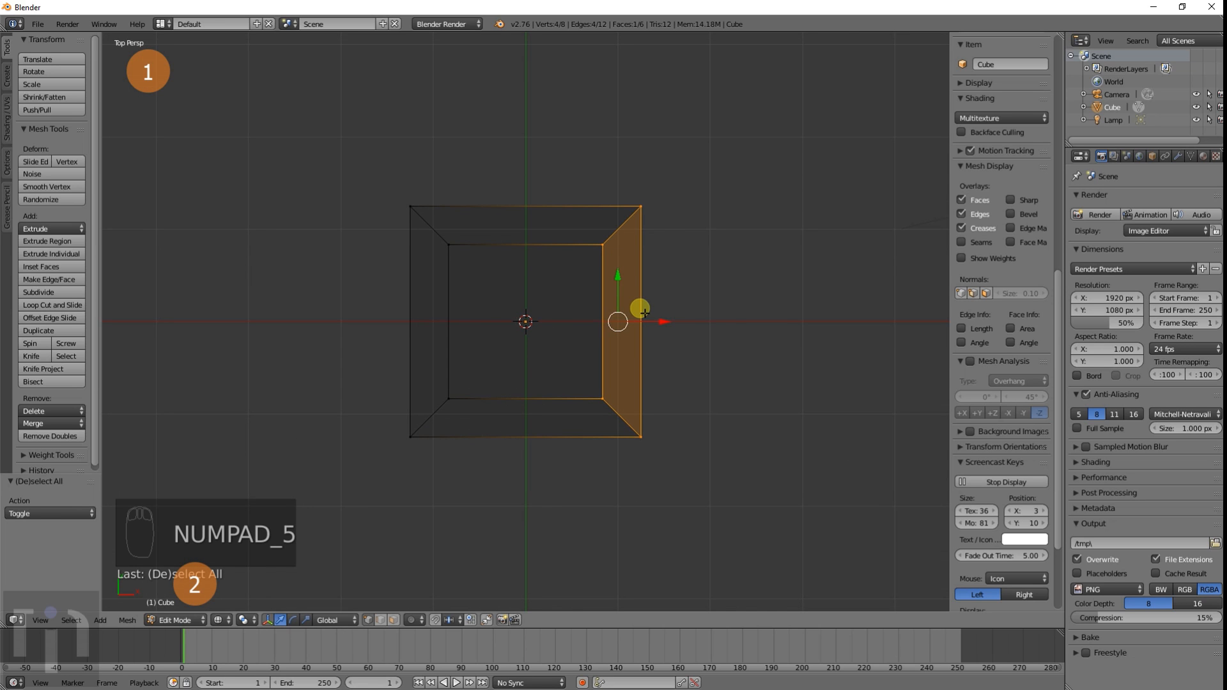
key("KP_5")
Step: Deselect the whole mesh and switch the top view to perspective
key("a")
key("a")
key("a")
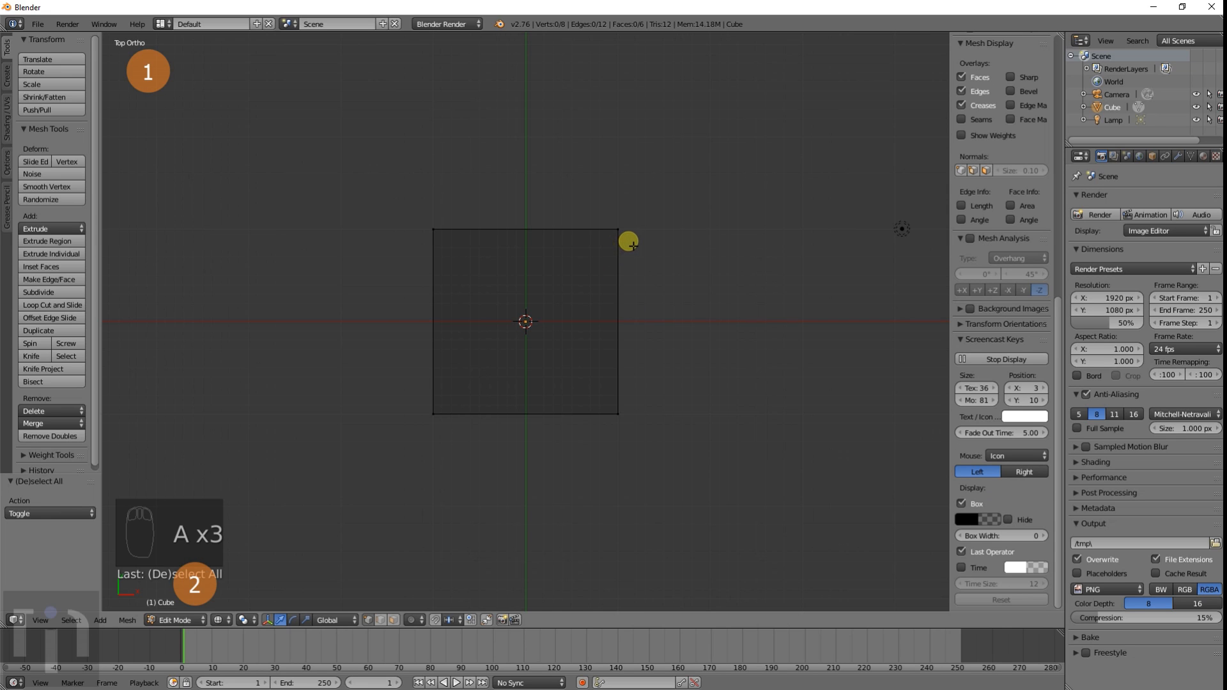
key("KP_5")
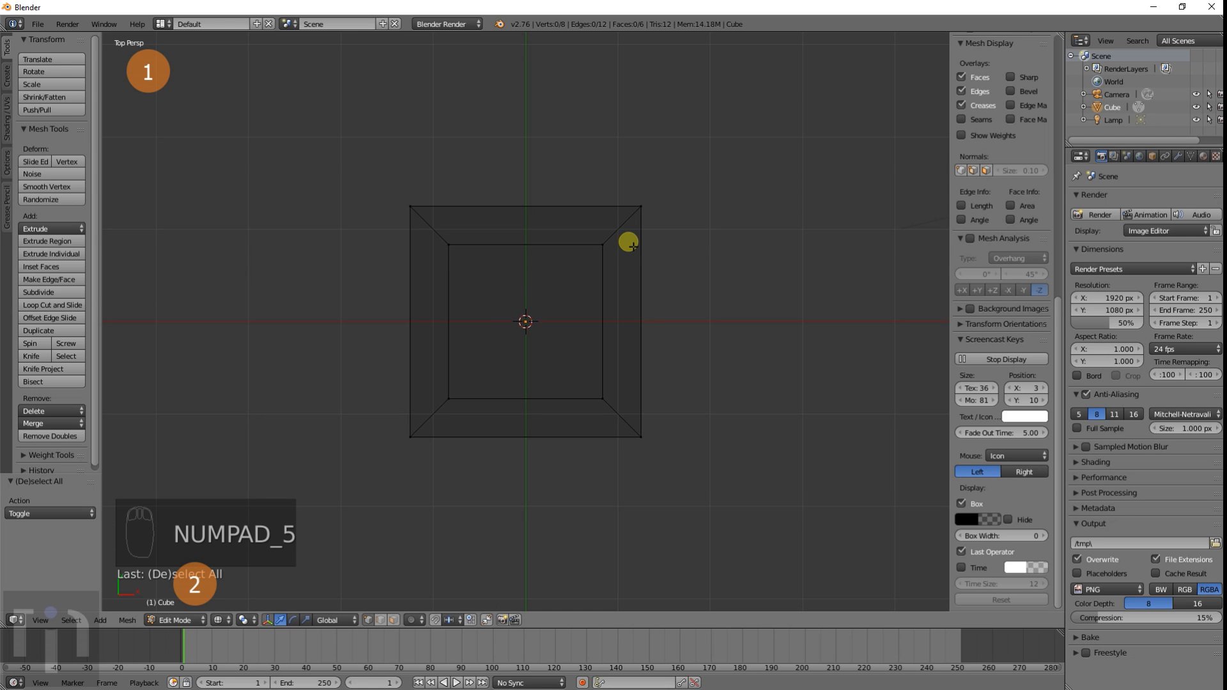
Step: Select the cube's upper-right outer vertex and move it about 0.848 in X and 0.466 in Y in the perspective top view
right_click(641, 207)
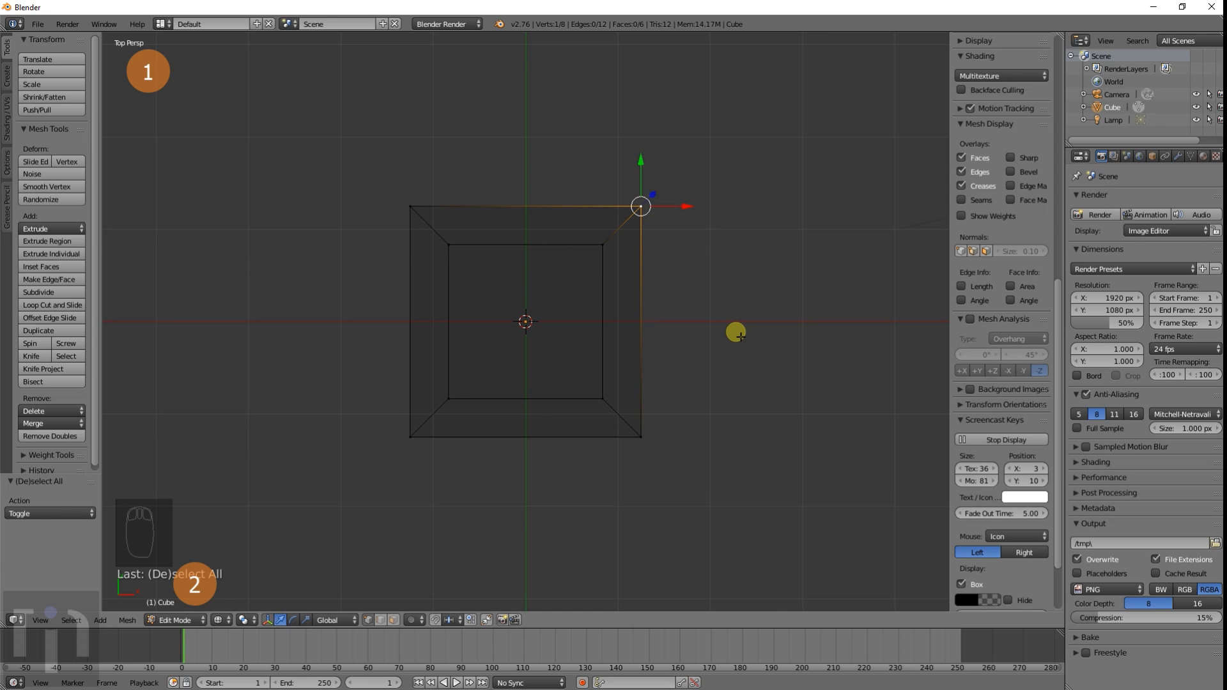
key("g")
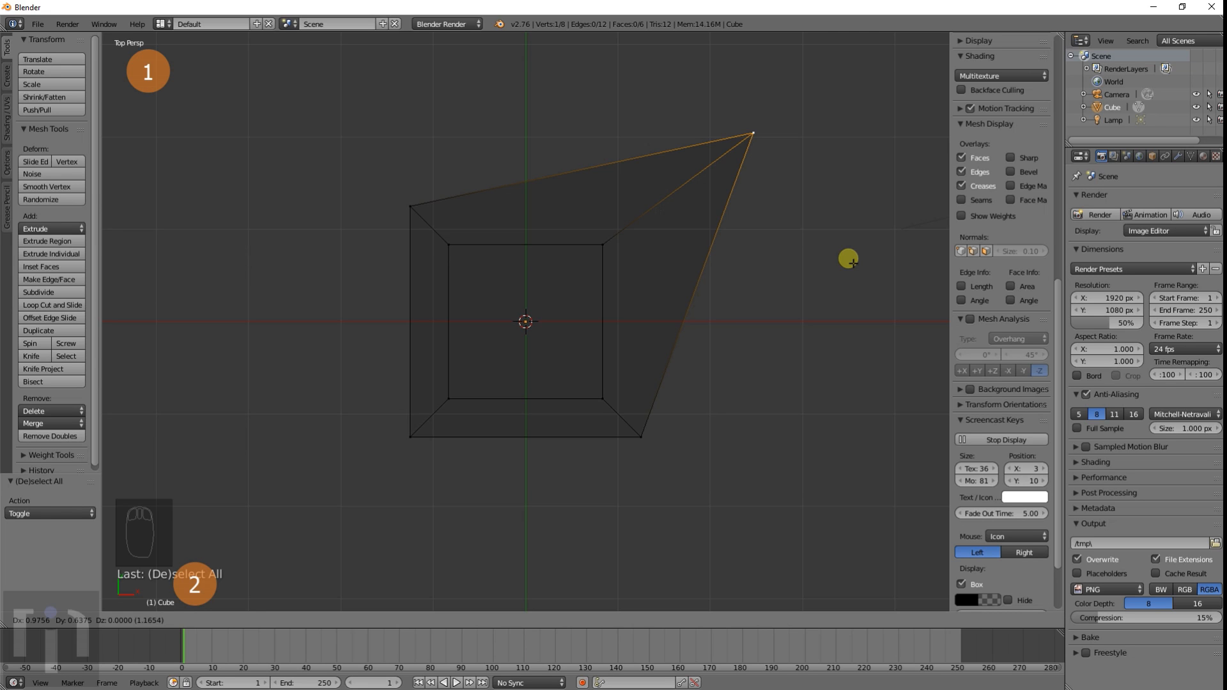
right_click(848, 259)
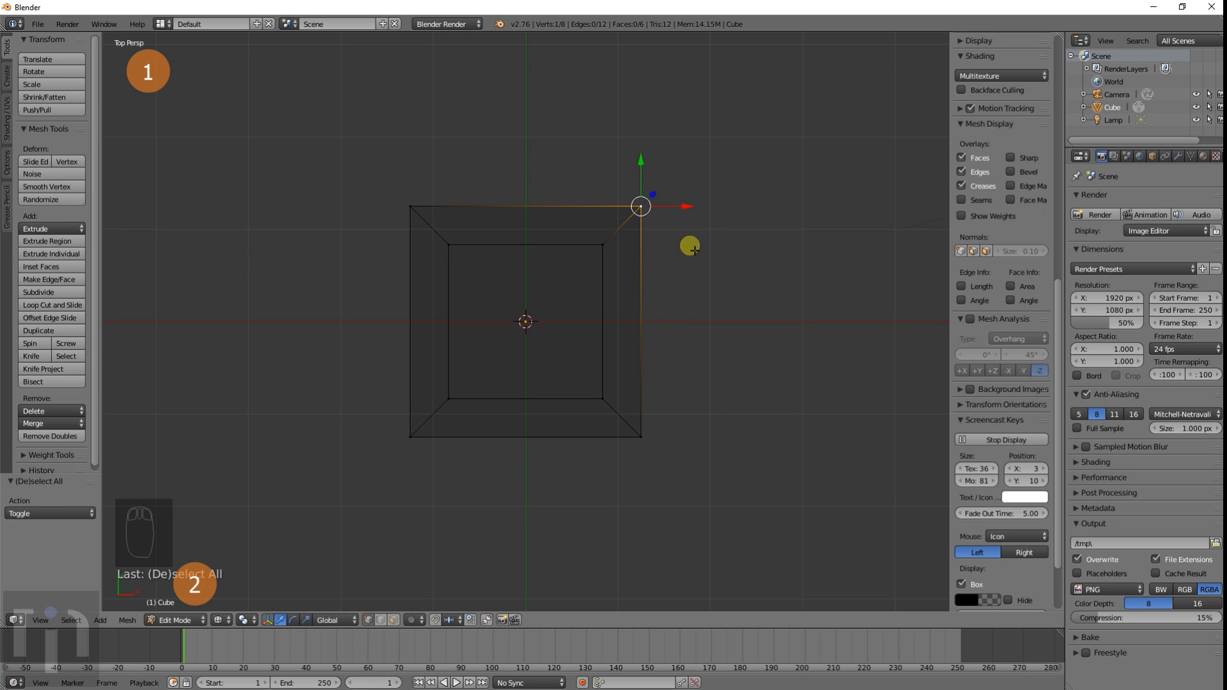
key("g")
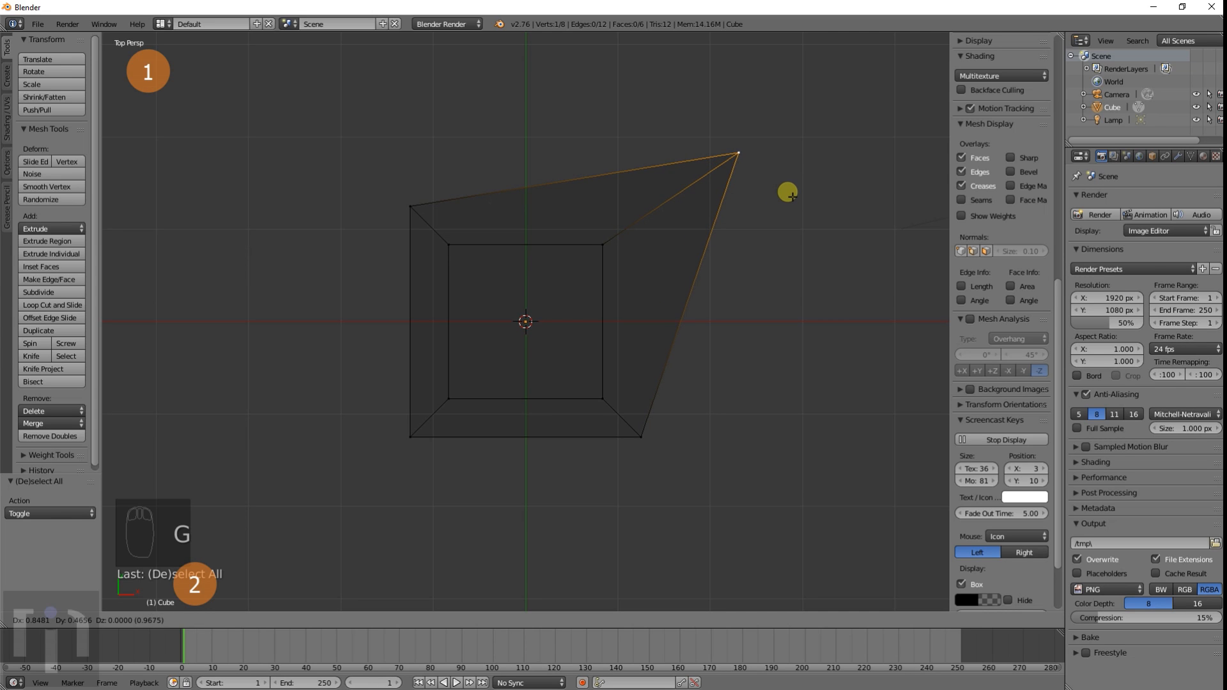
left_click(792, 197)
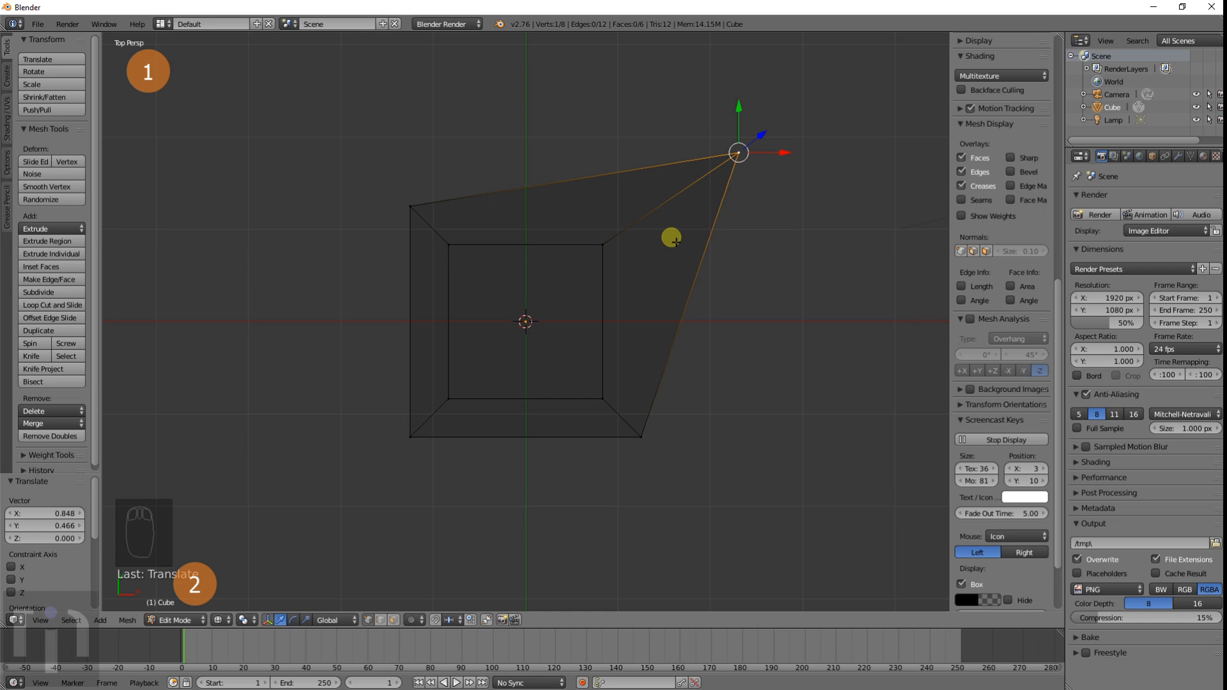
Step: Try moving the selected vertex constrained to the Y, Z and X axes in the perspective top view
key("g")
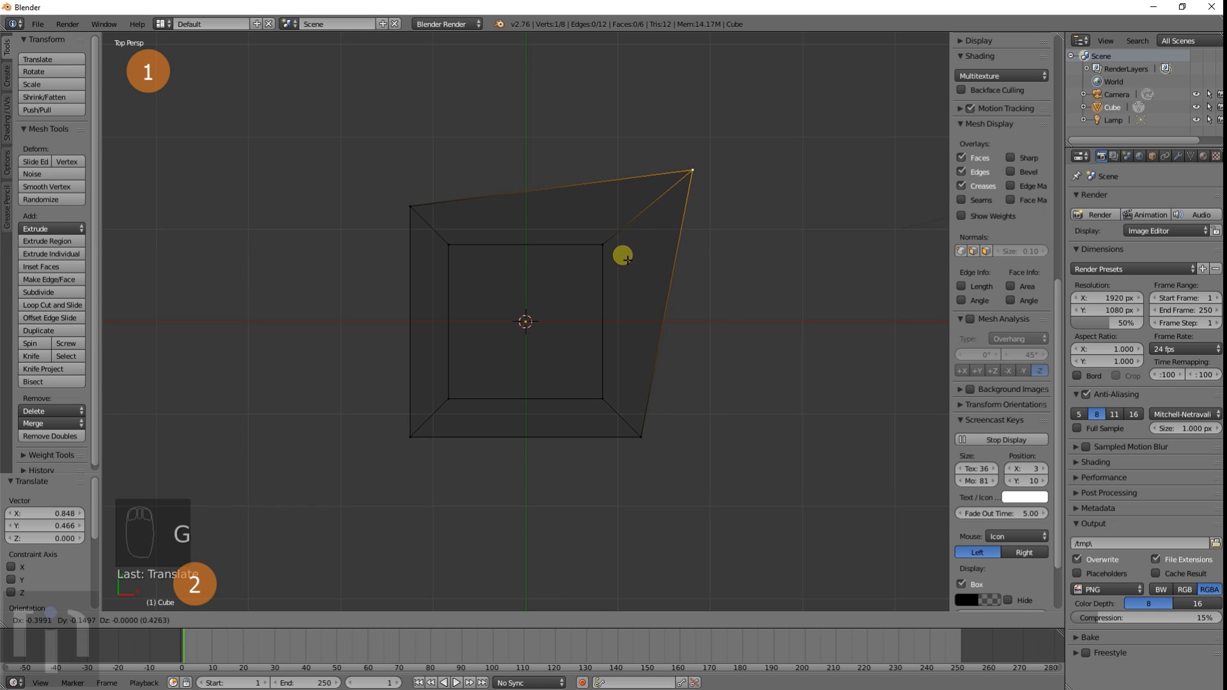
middle_click(616, 255)
middle_click(665, 233)
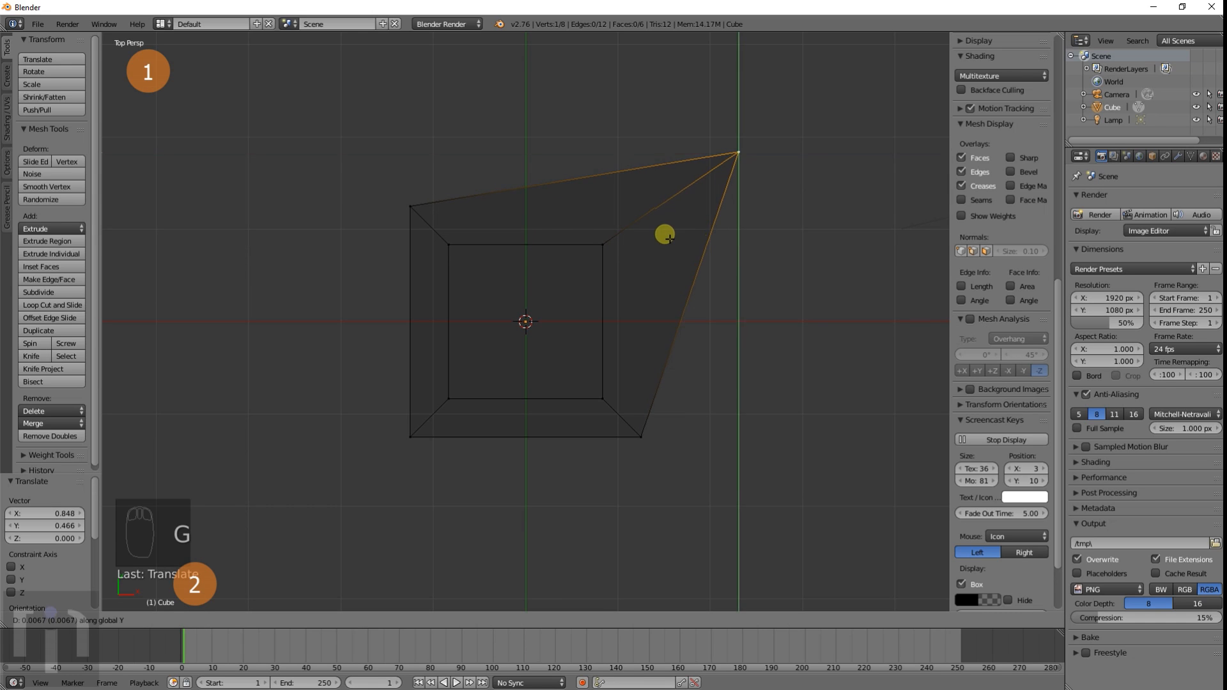
middle_click(752, 281)
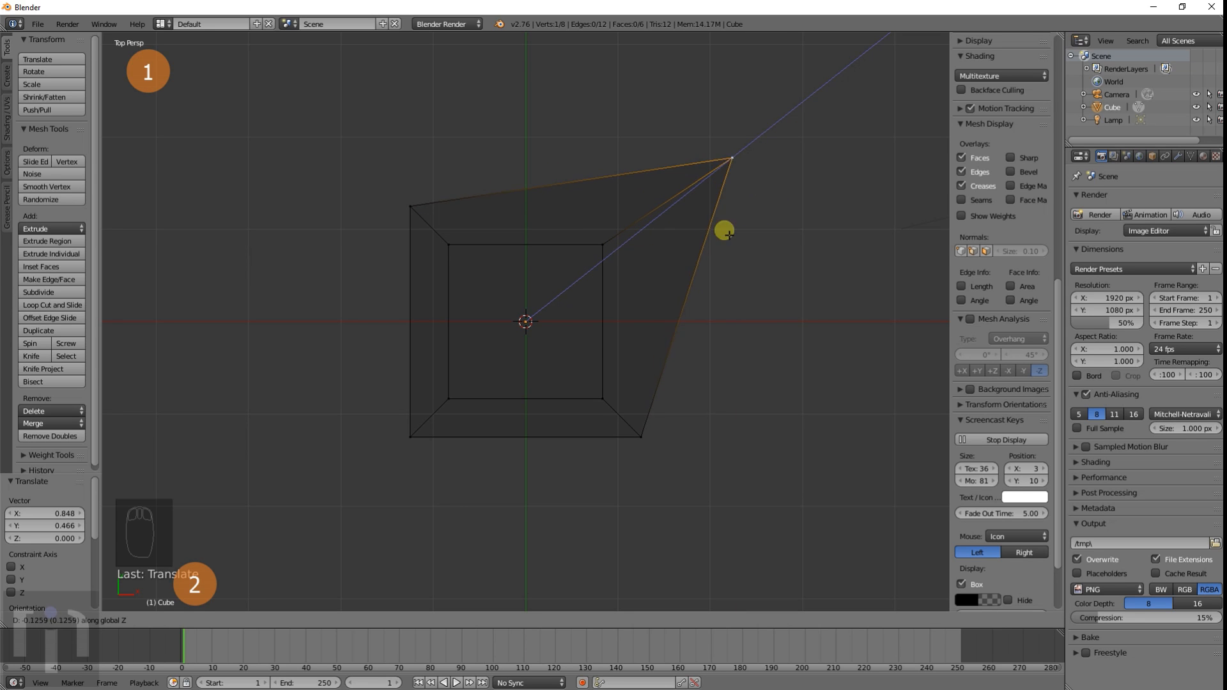
key("y")
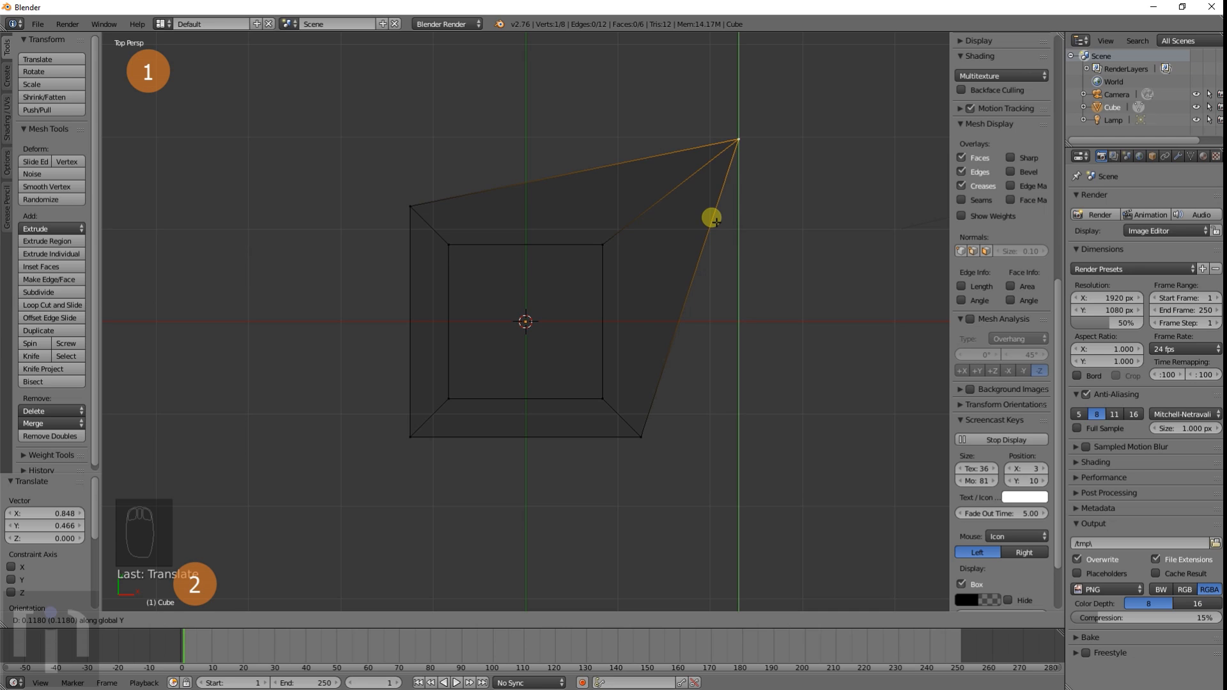
key("x")
right_click(713, 227)
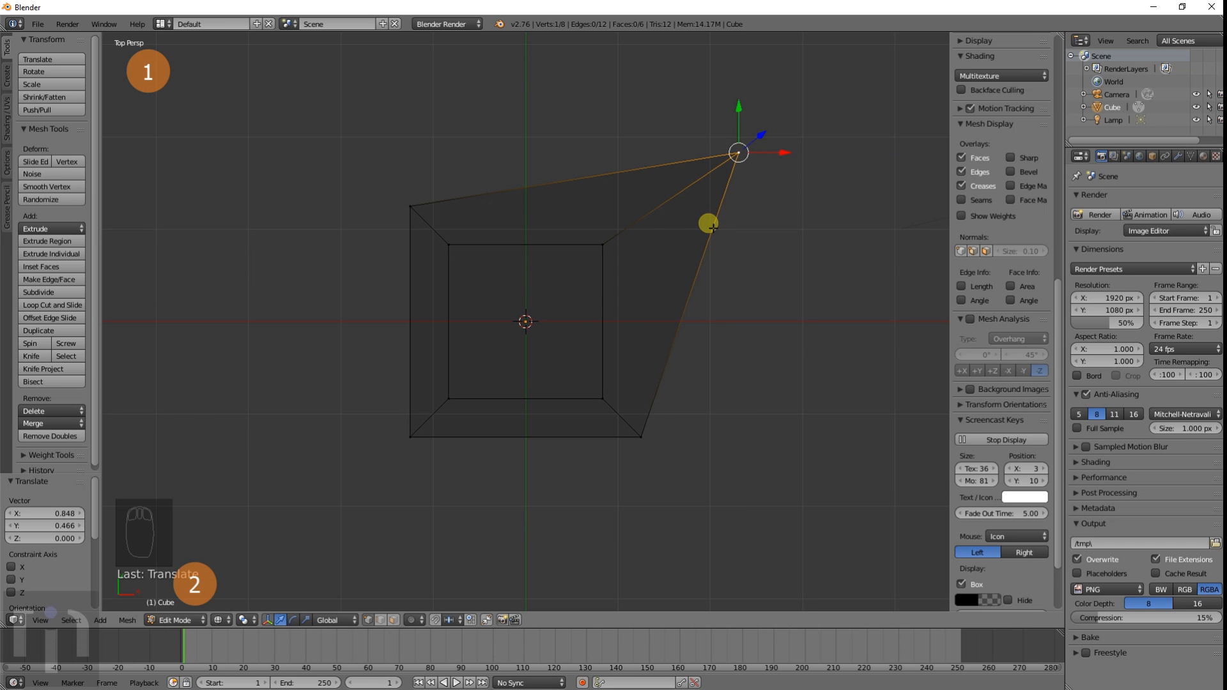
Step: Switch the top view to orthographic, try the axis constraints and move the vertex about 0.263 along Y
key("KP_5")
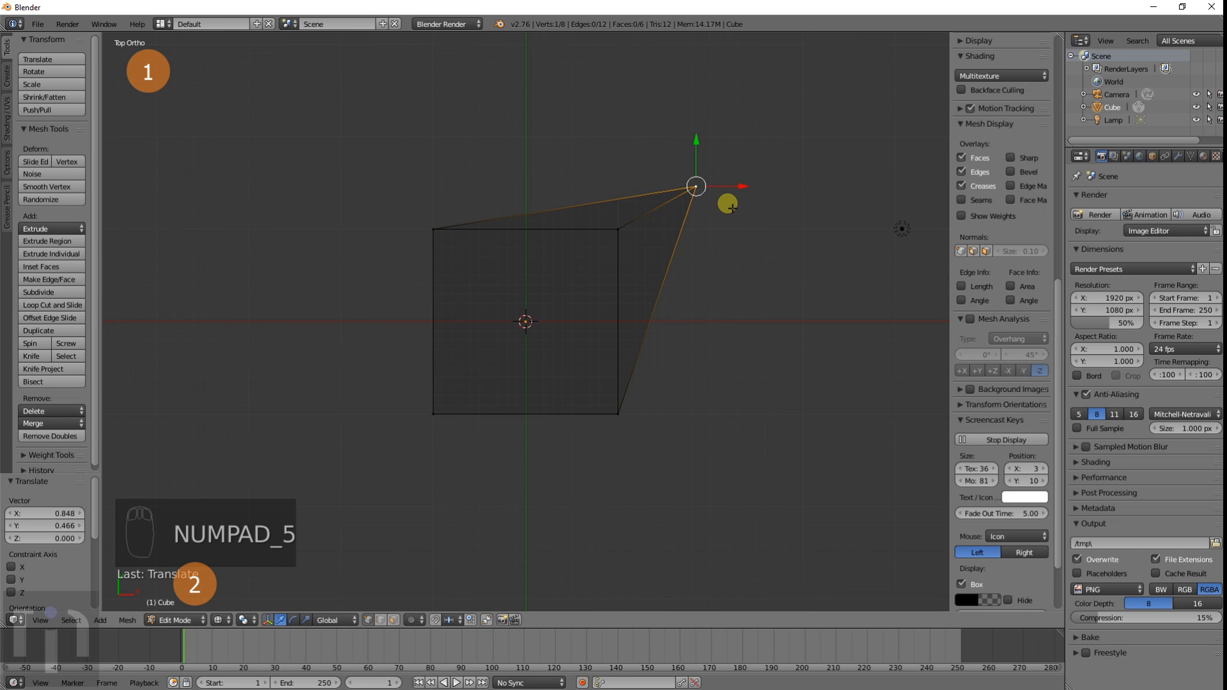
key("g")
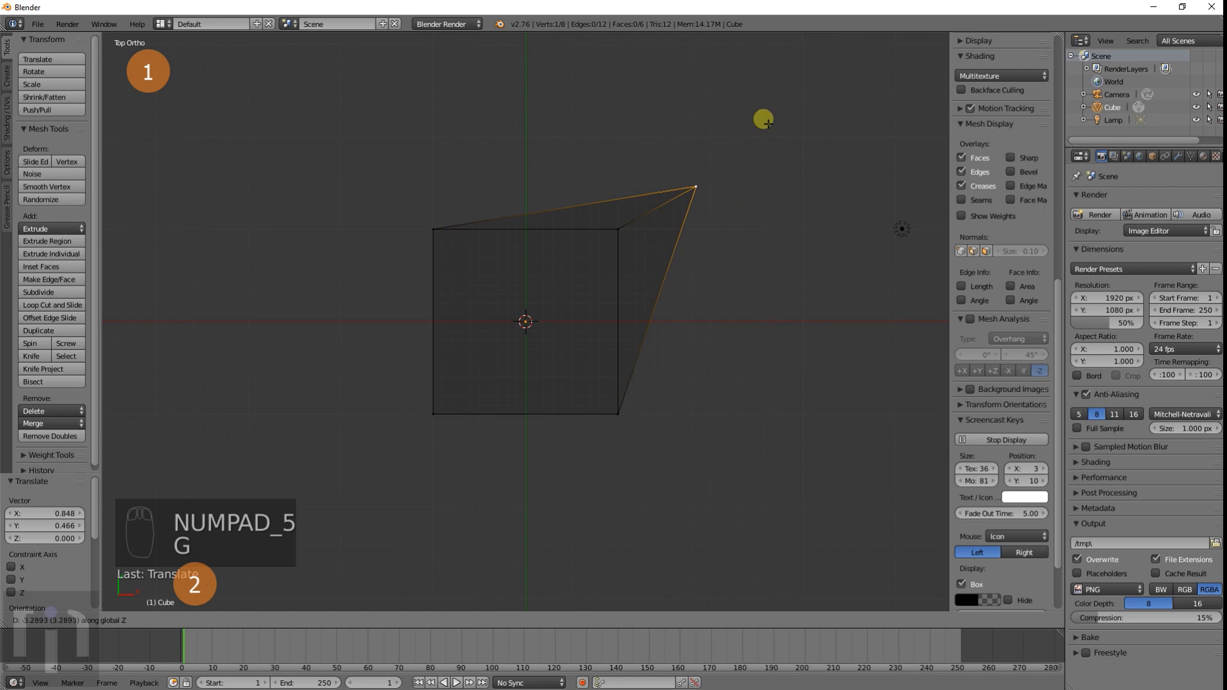
key("z")
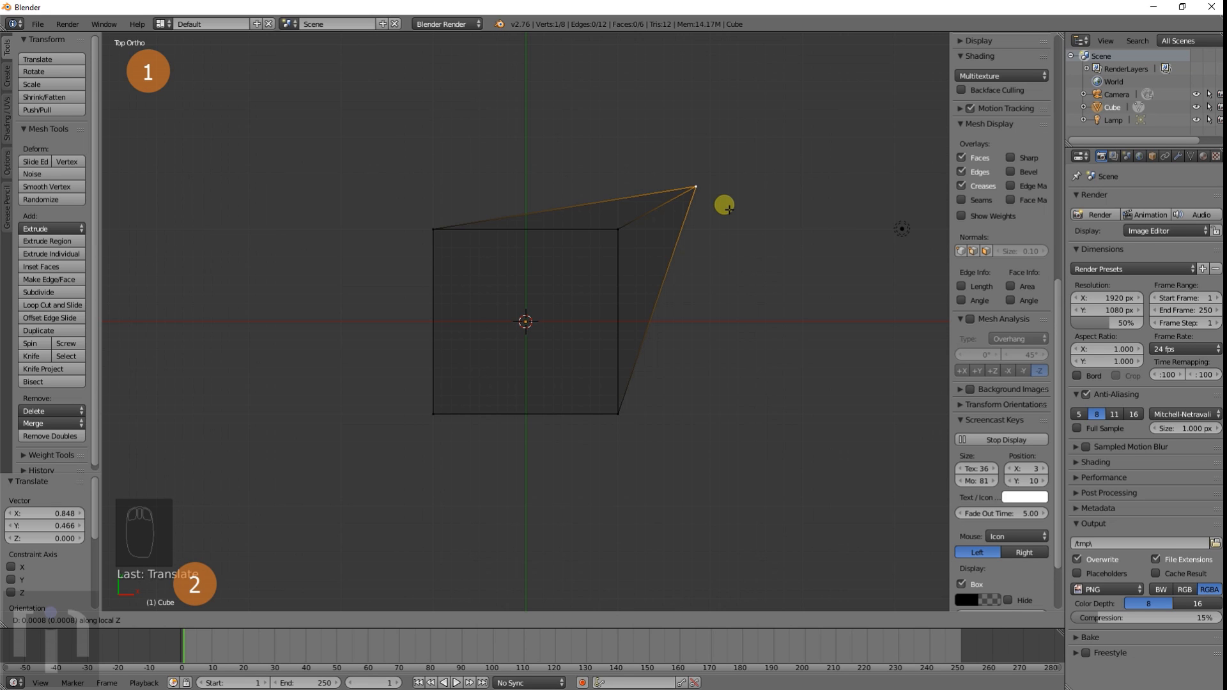
key("x")
key("y")
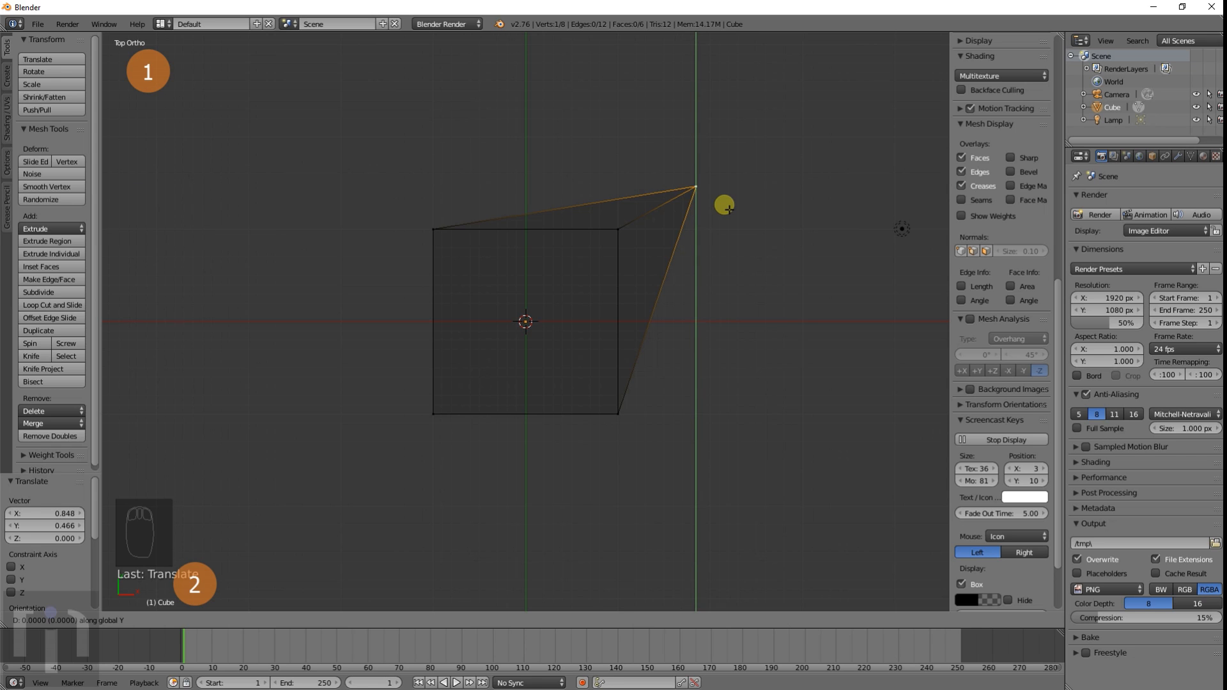
left_click(734, 183)
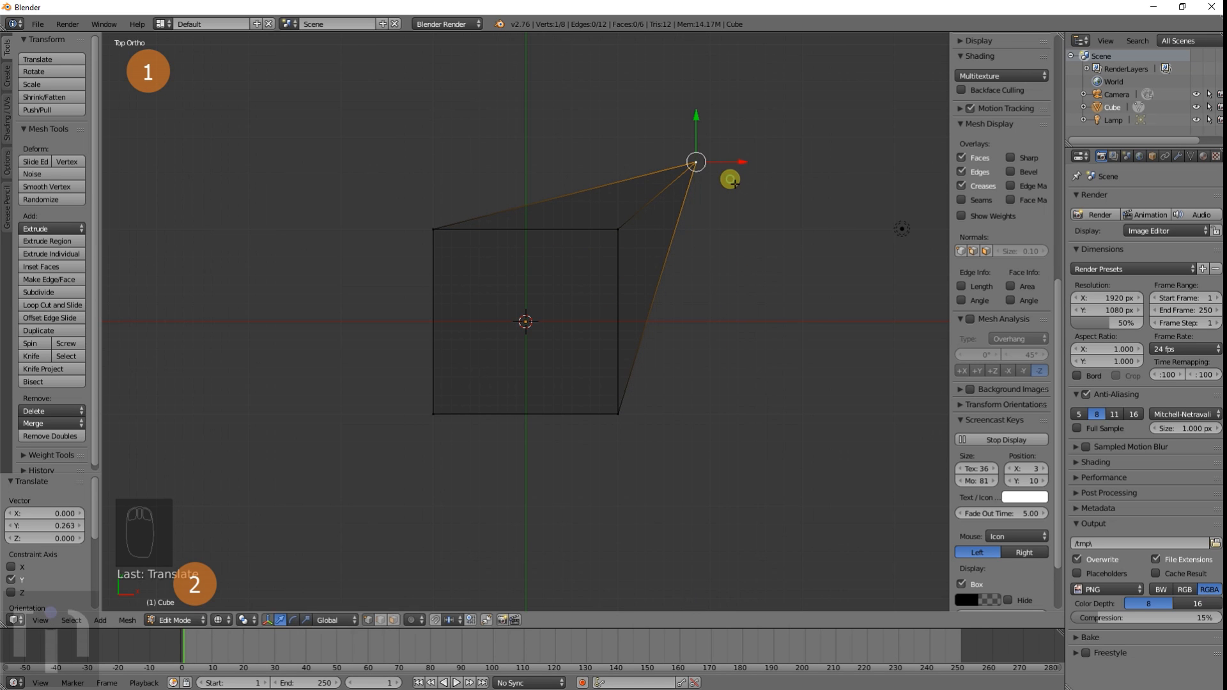
Step: Compare the deformed cube in wireframe and solid shading from angled views, finishing in solid shading in Edit Mode
middle_click_drag(710, 400, 663, 293)
key("z")
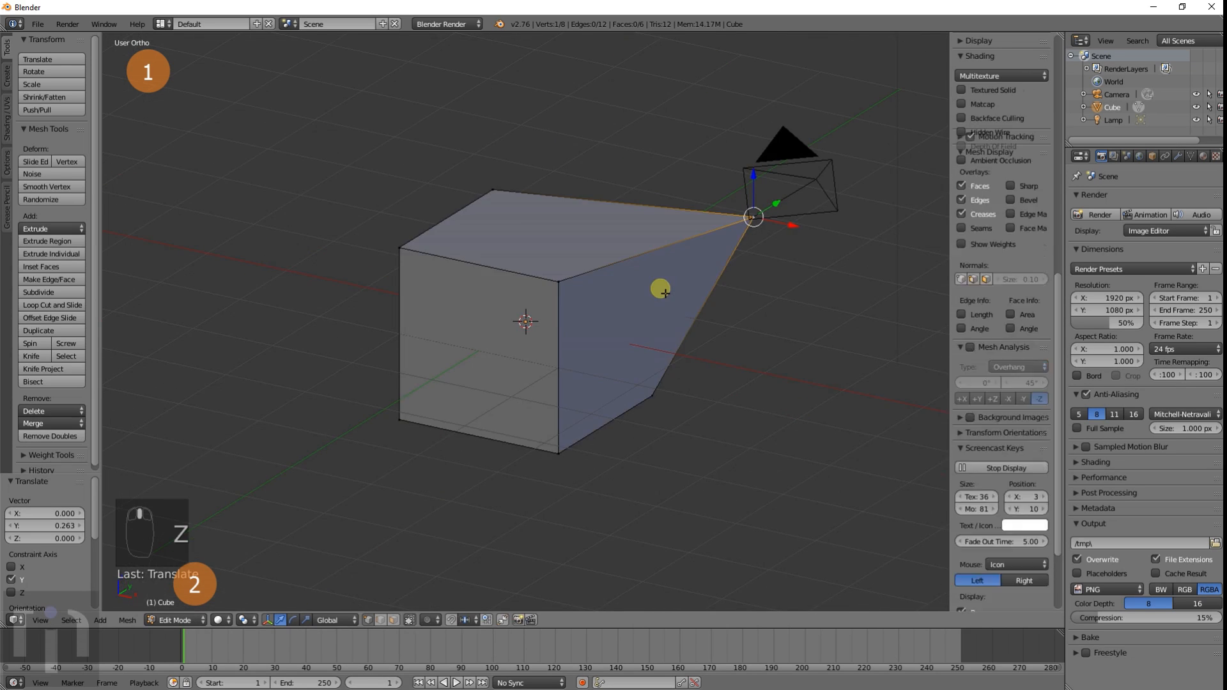
key("z")
key("z")
key("z")
key("z")
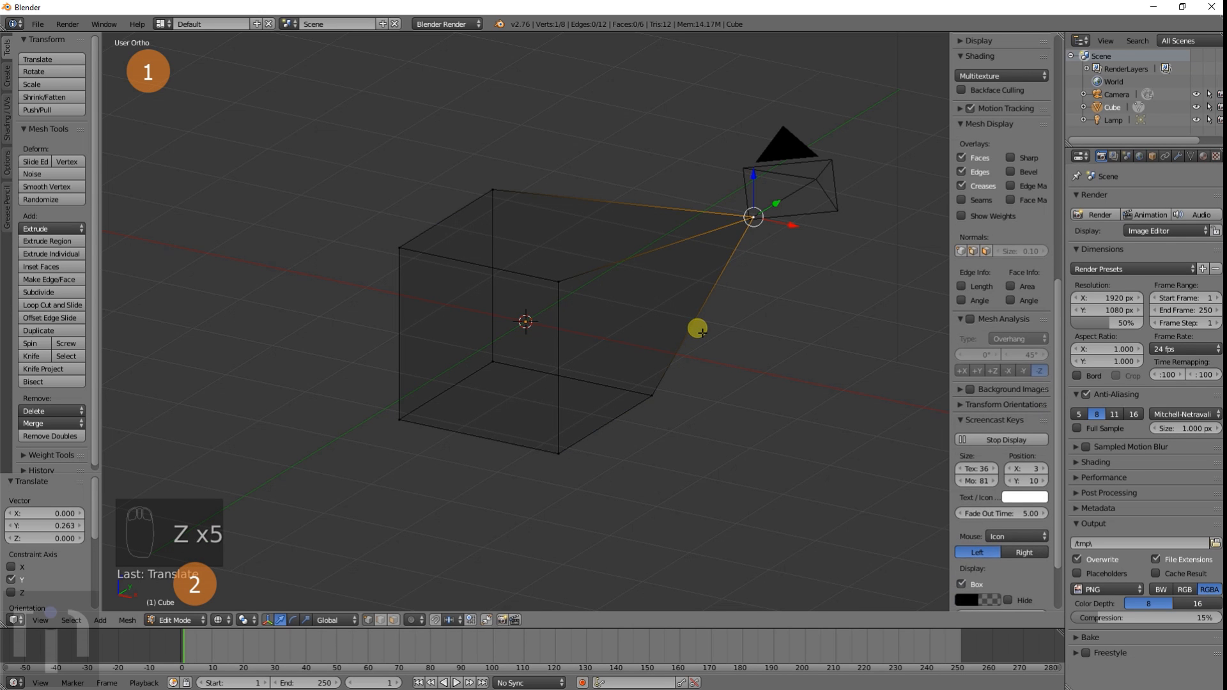
key("z")
mouse_move(699, 329)
middle_mouse_down()
mouse_move(704, 359)
mouse_move(621, 324)
mouse_move(601, 410)
mouse_move(466, 317)
mouse_move(501, 238)
mouse_move(522, 226)
mouse_move(707, 365)
mouse_move(578, 332)
mouse_move(469, 337)
mouse_move(419, 364)
mouse_move(561, 438)
mouse_move(706, 432)
mouse_move(736, 397)
mouse_move(732, 370)
mouse_move(767, 365)
mouse_move(406, 309)
mouse_move(469, 385)
mouse_move(721, 364)
middle_mouse_up()
key("Tab")
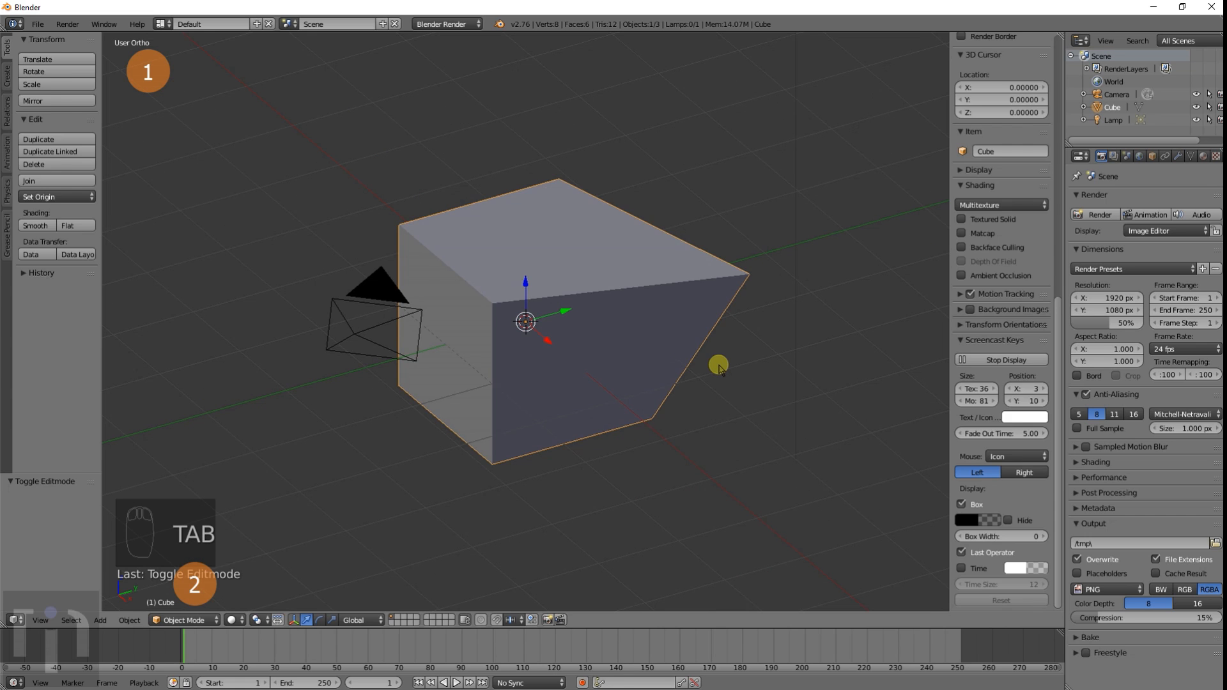
key("Tab")
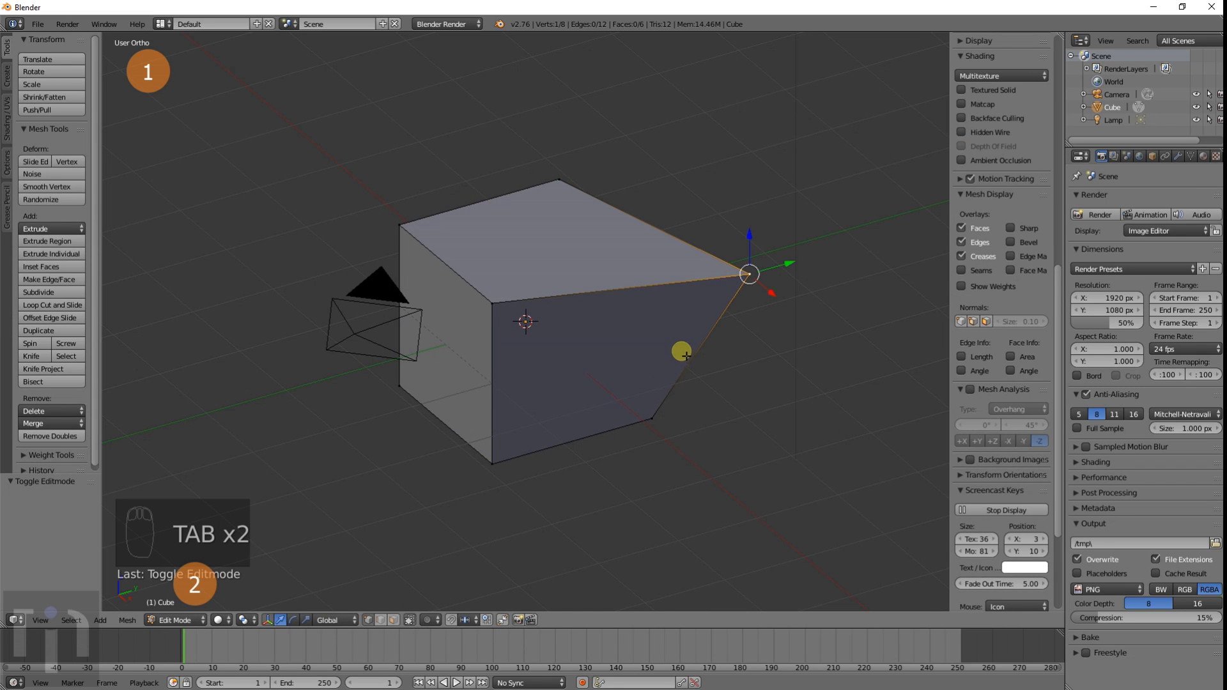
Step: Circle-select the nearest top vertex as well and move both vertices about -1.031 in X, 0.676 in Y and -0.055 in Z
key("c")
left_click(493, 302)
middle_click_drag(592, 326, 646, 419)
key("g")
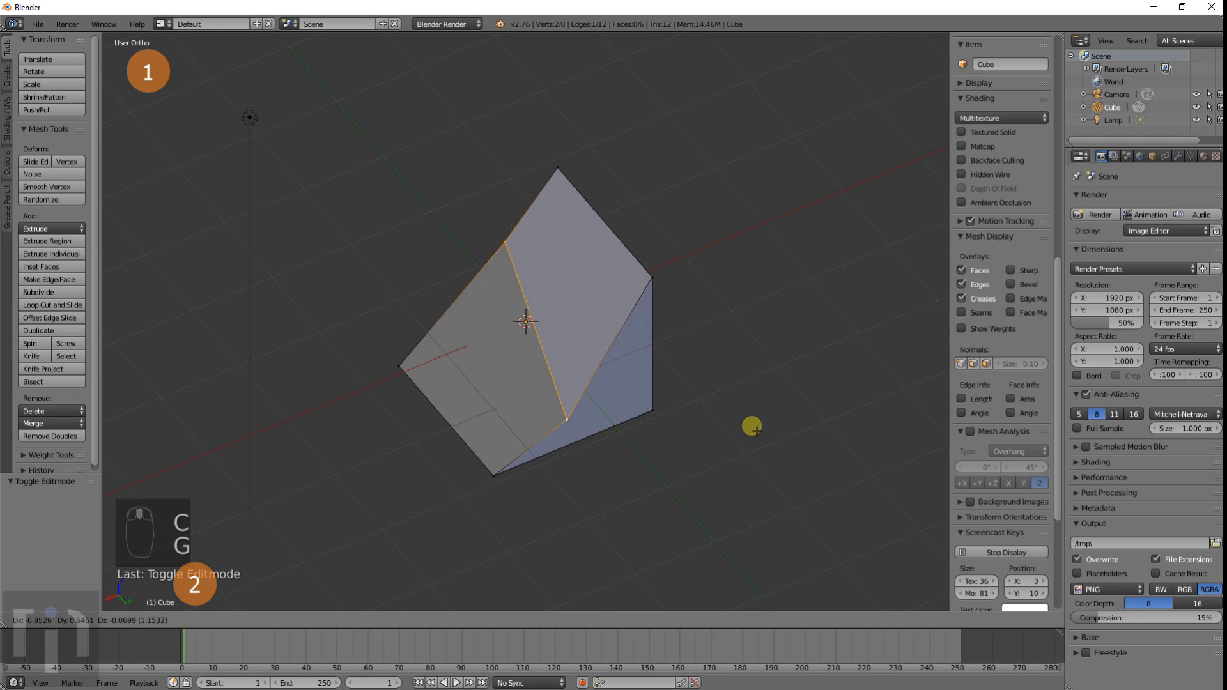
left_click(759, 425)
Step: Select the front-left top vertex and move it about 0.815 in X, -0.068 in Y and -0.812 in Z
middle_click_drag(668, 474, 858, 423)
right_click(414, 257)
key("g")
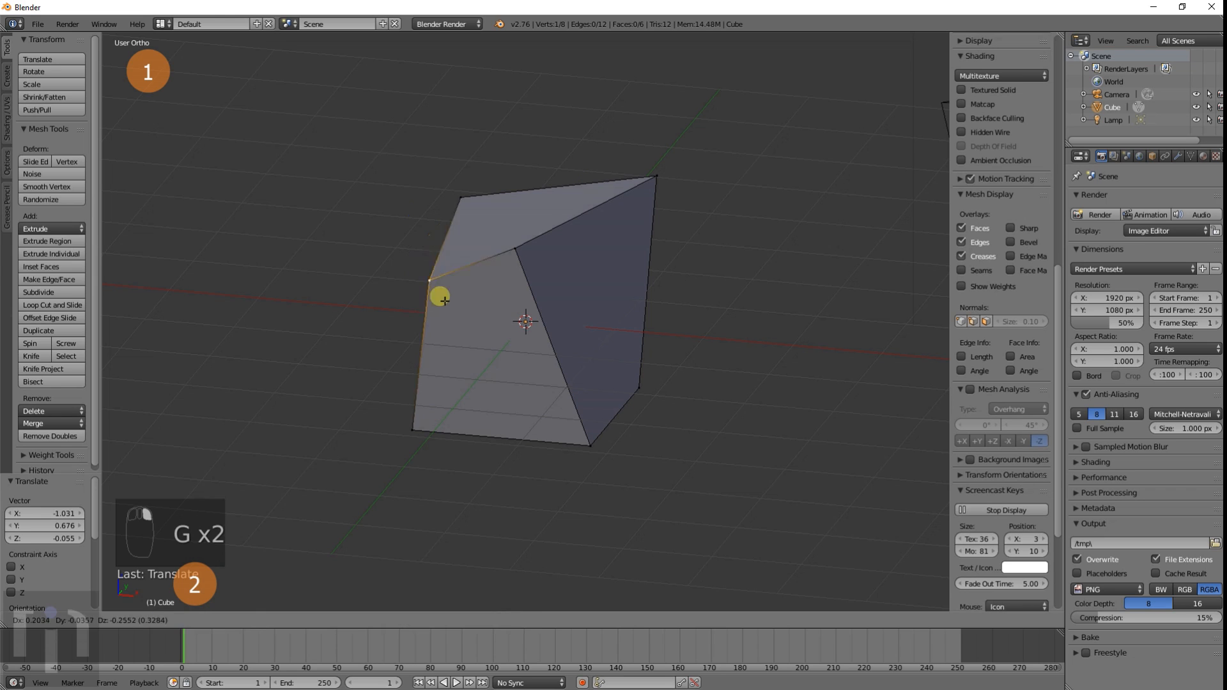
left_click(493, 346)
Step: Move the same vertex again, about -0.472 in X, 0.852 in Y and 0.175 in Z
middle_click_drag(492, 345, 607, 301)
scroll(633, 442, "up", 4)
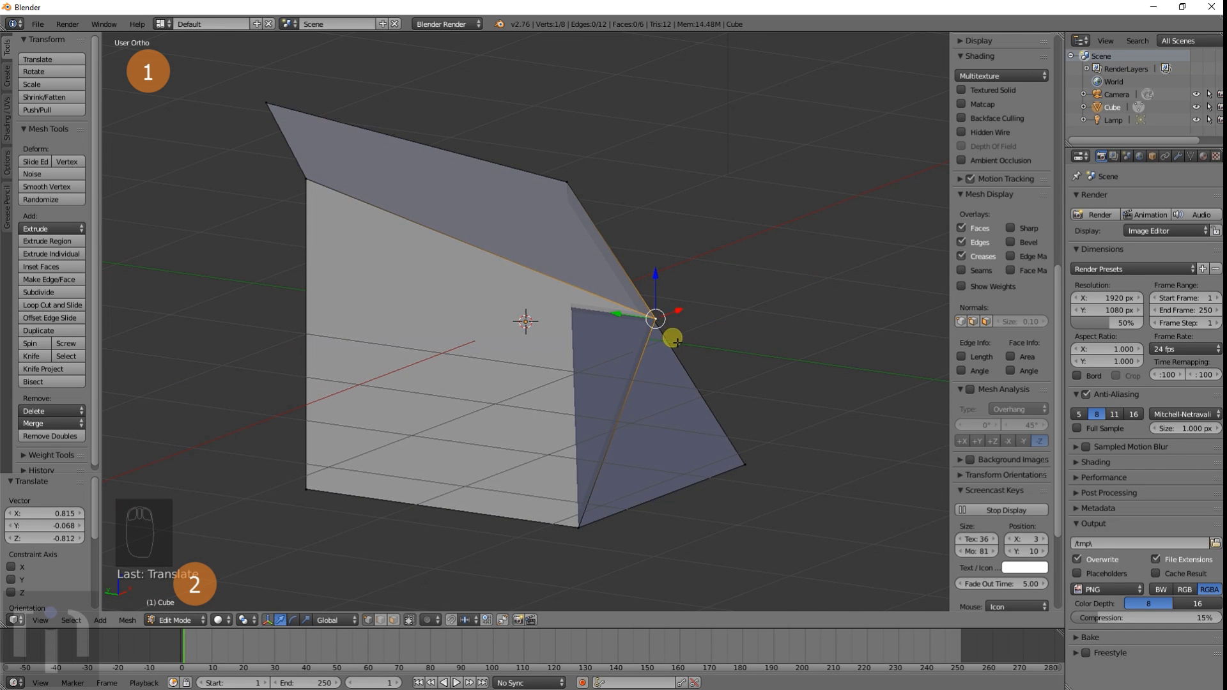
key("g")
left_click(517, 311)
Step: Select a neighbouring corner vertex and move it about 0.111 in X, 1.013 in Y and 0.199 in Z
middle_click_drag(689, 411, 674, 444)
right_click(512, 491)
key("g")
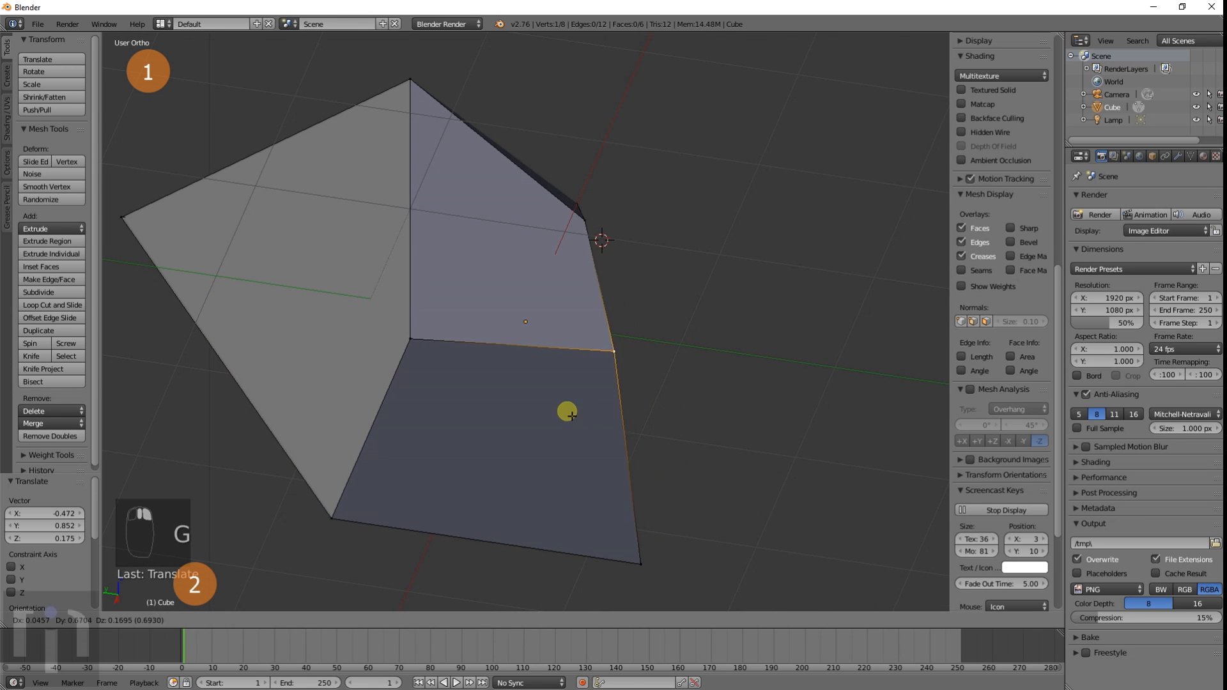
left_click(523, 409)
Step: Select the peak vertex of the deformed mesh and move it freely downward
middle_click_drag(605, 405, 330, 564)
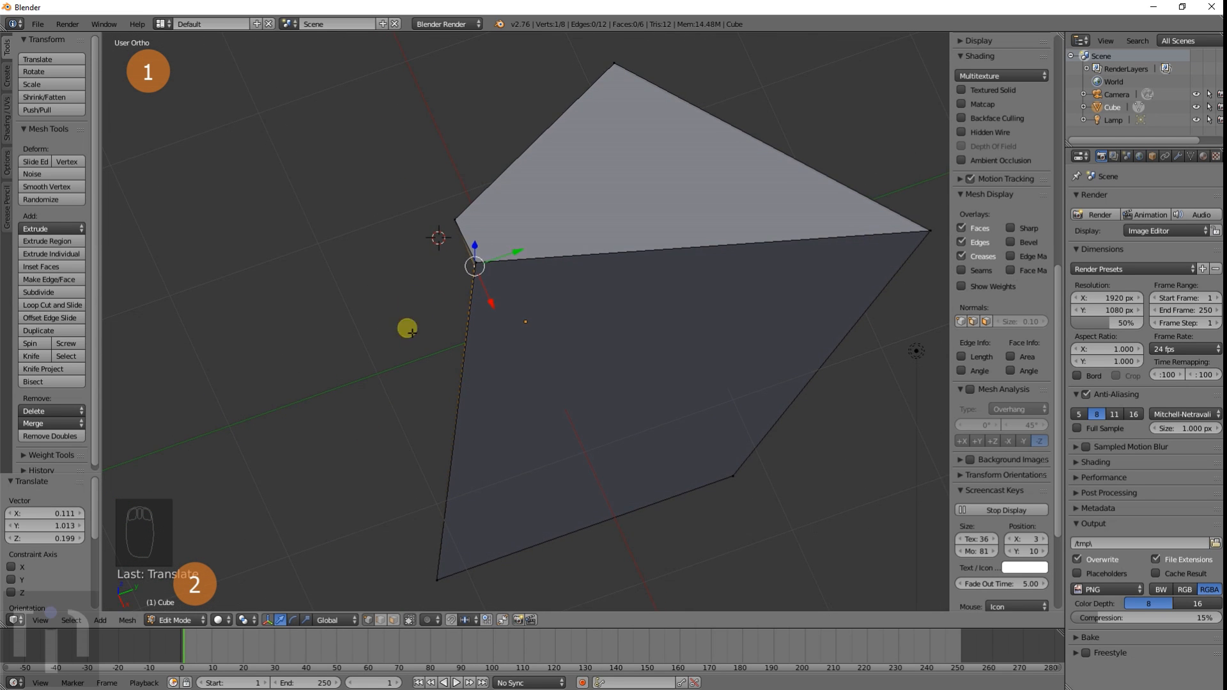
middle_click_drag(464, 364, 563, 179)
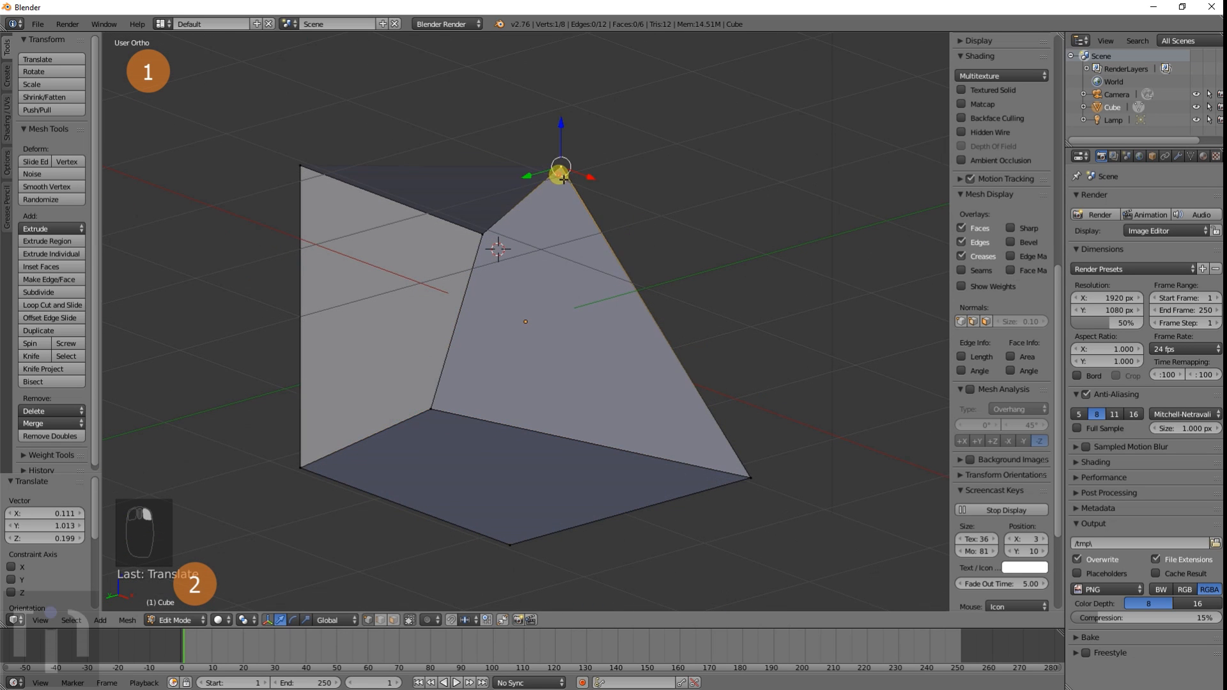
key("g")
left_click(580, 310)
Step: Examine the deformed mesh from several angles in Object Mode and return to Edit Mode
middle_click_drag(581, 309, 727, 397)
key("Tab")
middle_click_drag(593, 397, 601, 462)
middle_click_drag(552, 466, 584, 507)
key("Tab")
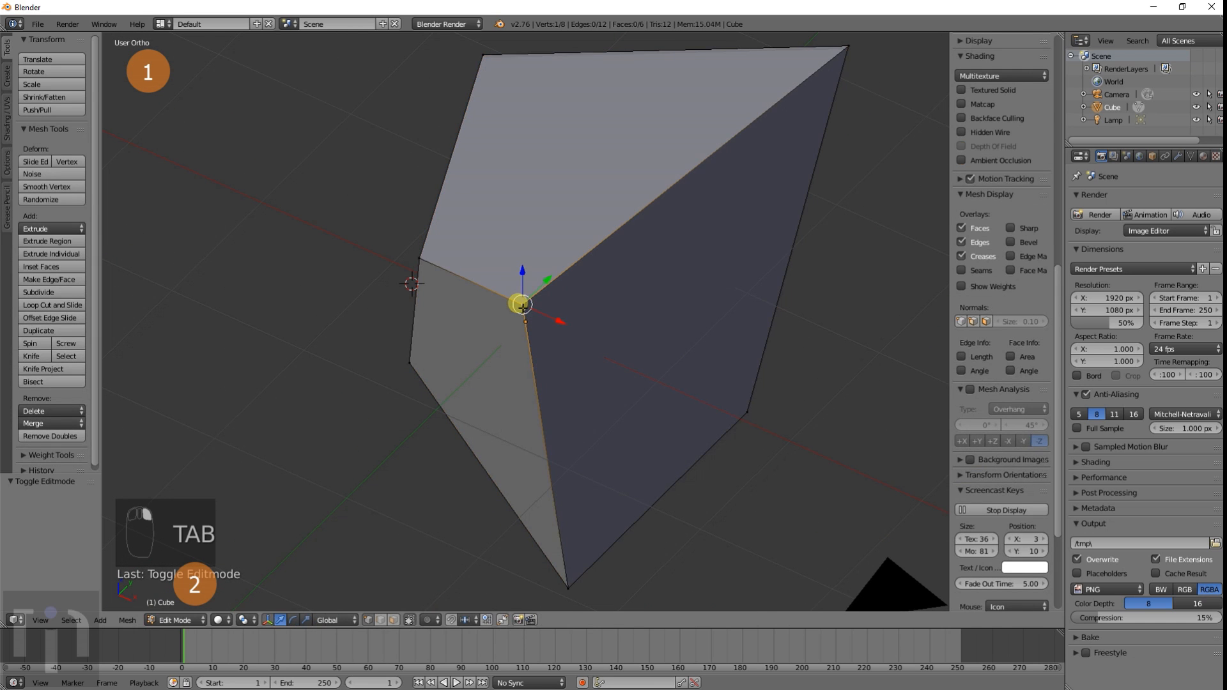
Step: Move the corner vertex where the three large faces meet about -0.075 in X, -0.715 in Y and 0.043 in Z
middle_click_drag(632, 357, 550, 365)
key("g")
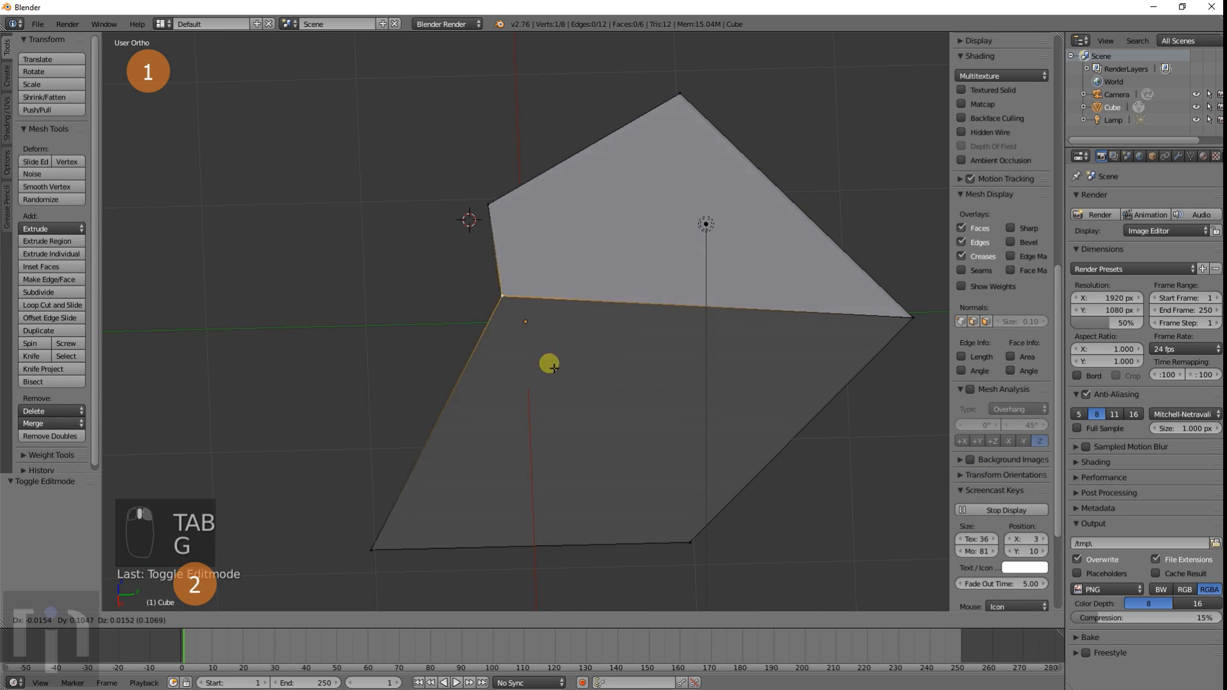
left_click(436, 364)
Step: Select another corner vertex from a rotated view and move it freely to distort the mesh further
middle_click_drag(437, 364, 612, 371)
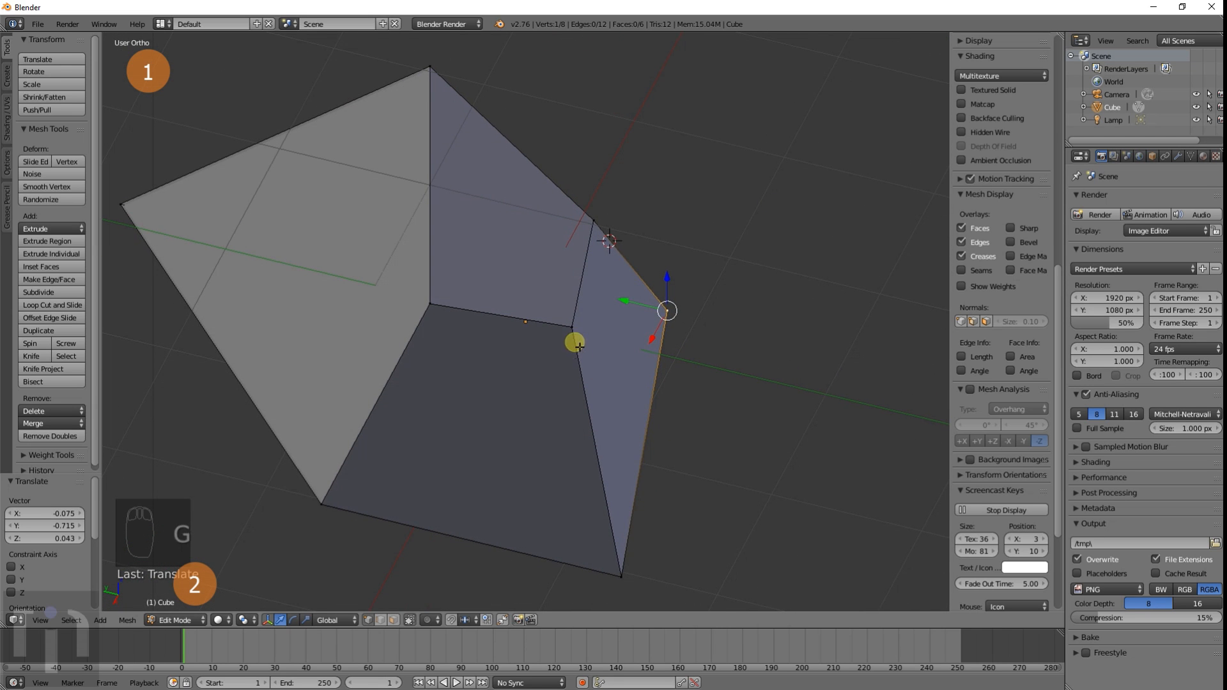
middle_click_drag(684, 309, 722, 422)
right_click(612, 246)
key("g")
left_click(471, 383)
Step: Select one more corner vertex and move it about 0.421 in X, -0.293 in Y and -0.281 in Z
middle_click_drag(666, 498, 487, 351)
right_click(503, 308)
key("g")
left_click(556, 381)
Step: Return to Object Mode and delete the deformed cube
middle_click_drag(561, 389, 753, 430)
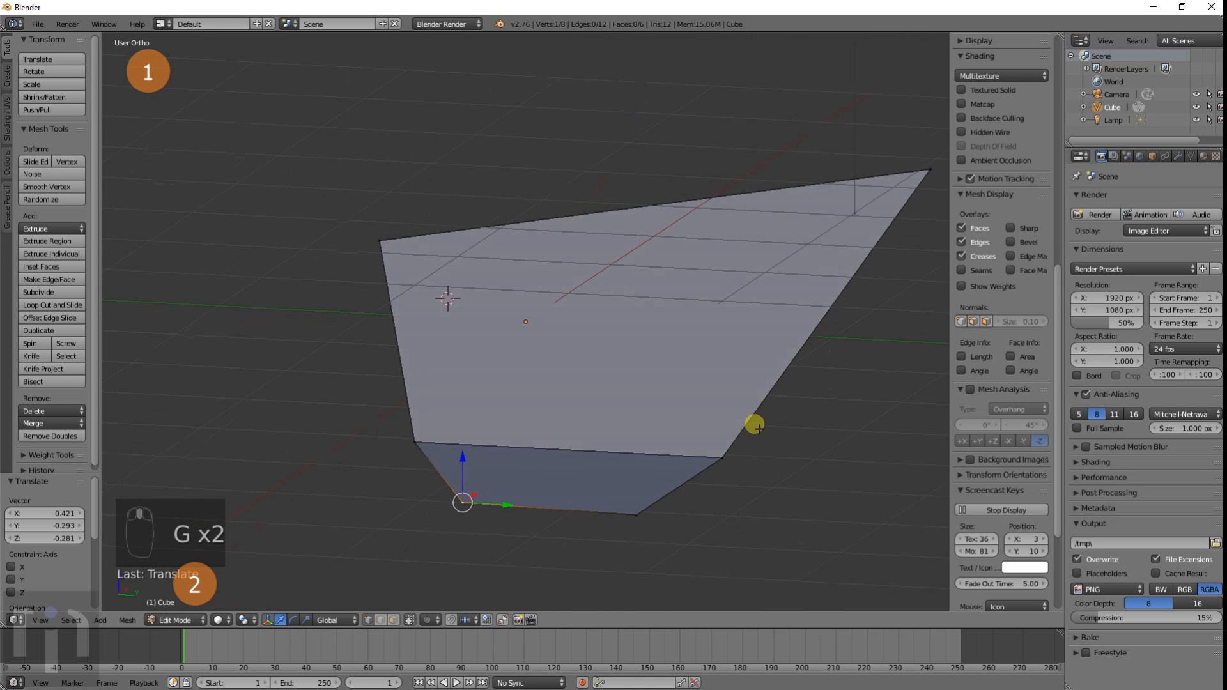
key("Tab")
middle_click_drag(710, 379, 470, 392)
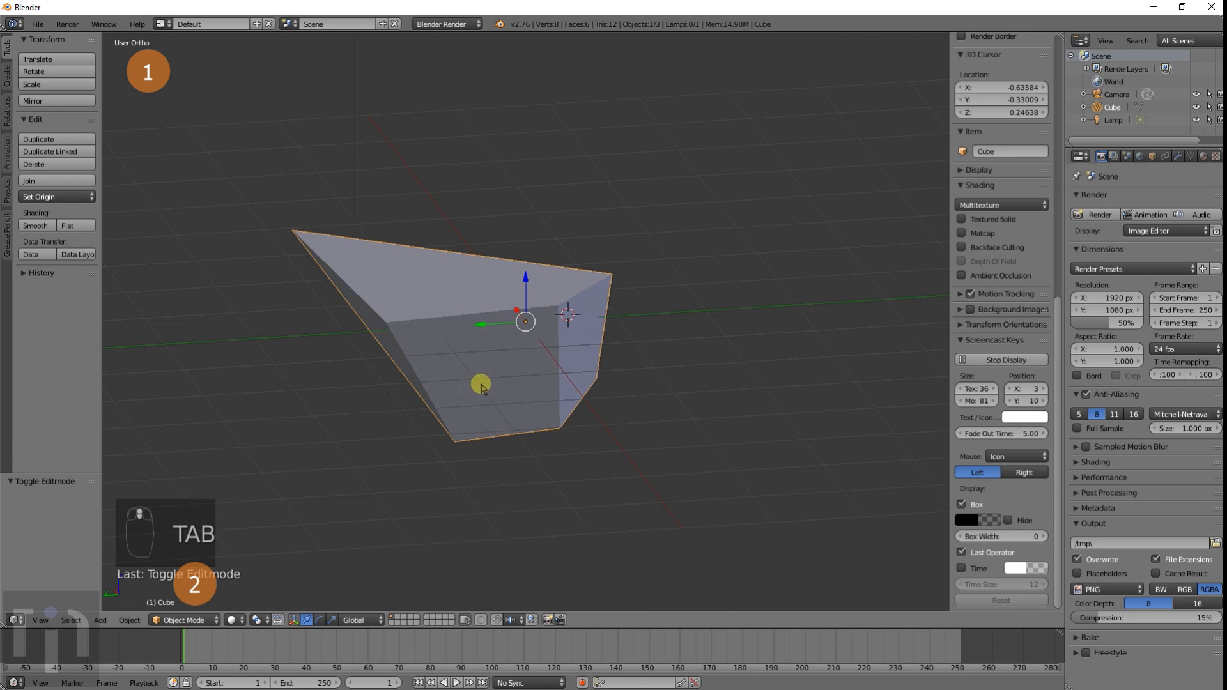
key("x")
left_click(496, 281)
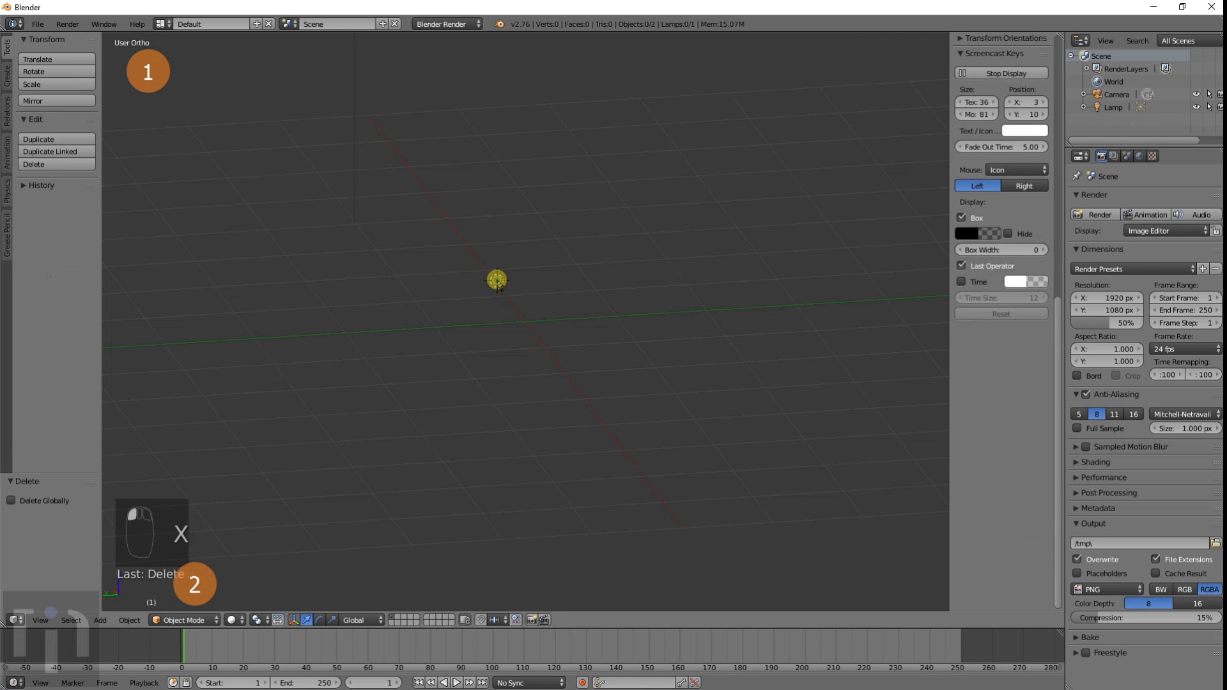
key("shift+a")
mouse_move(552, 308)
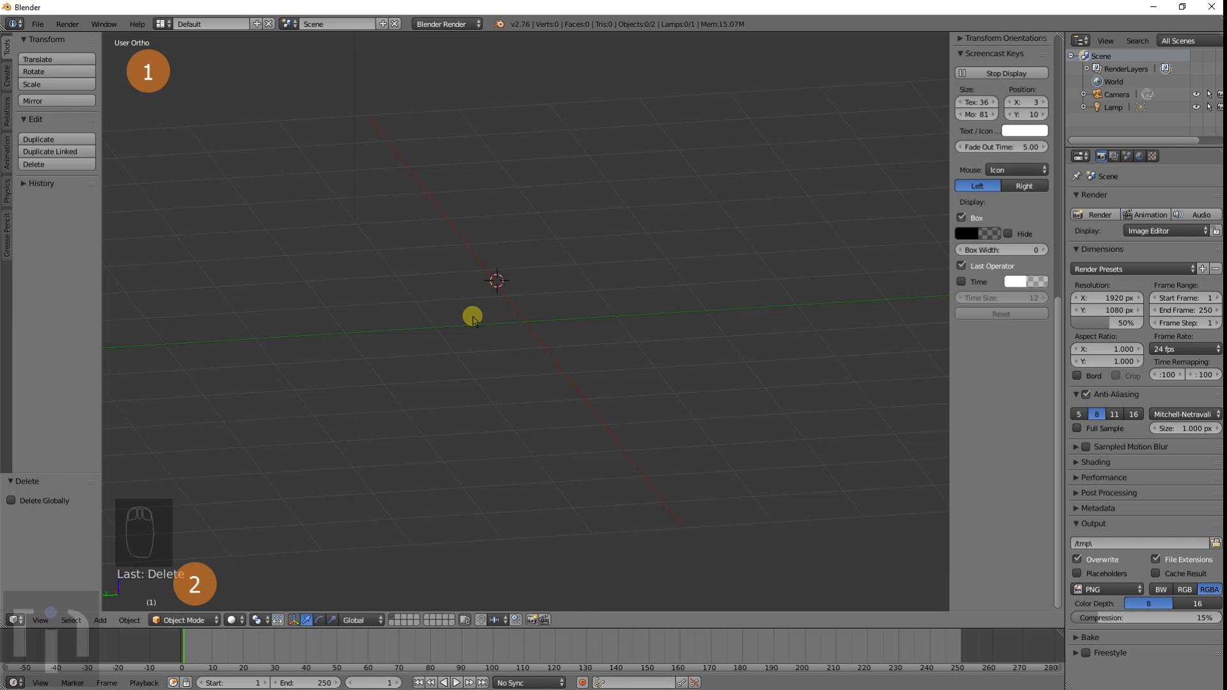
key("shift+a")
Step: Switch the view to perspective and snap the 3D cursor to the scene's center
key("KP_5")
middle_click_drag(630, 248, 579, 329)
key("shift+s")
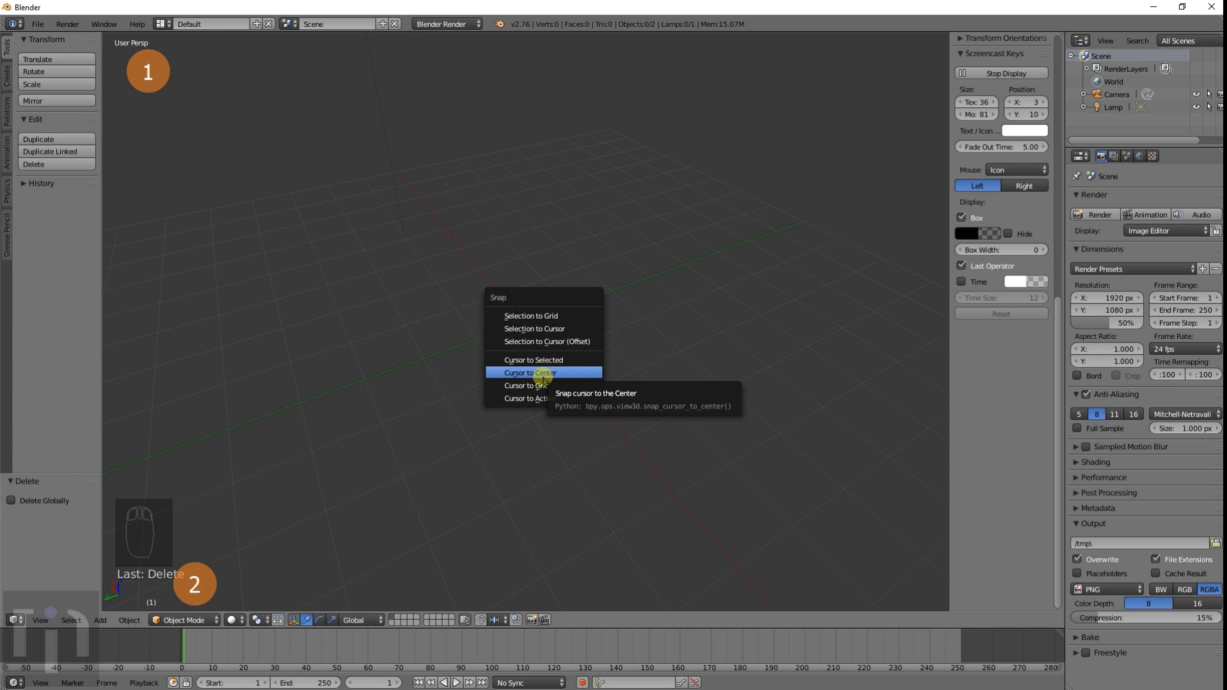
left_click(540, 373)
Step: Snap the 3D cursor to the scene's center once more from a wider view
scroll(566, 361, "down", 3)
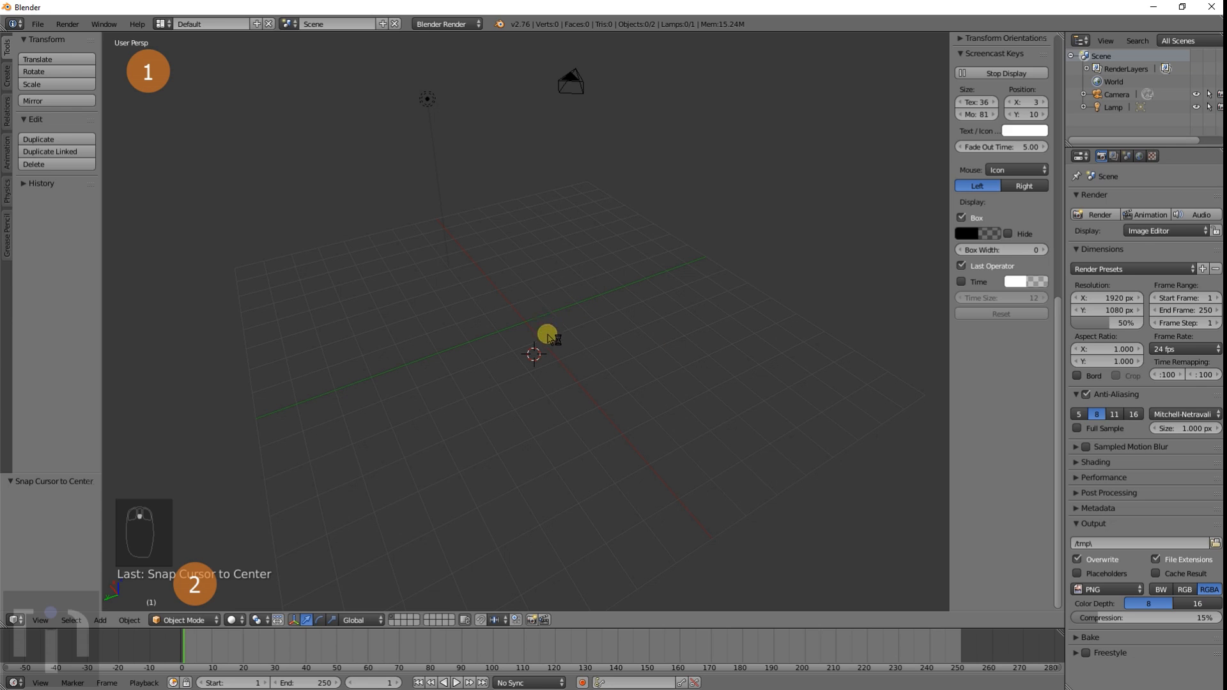
key("shift+s")
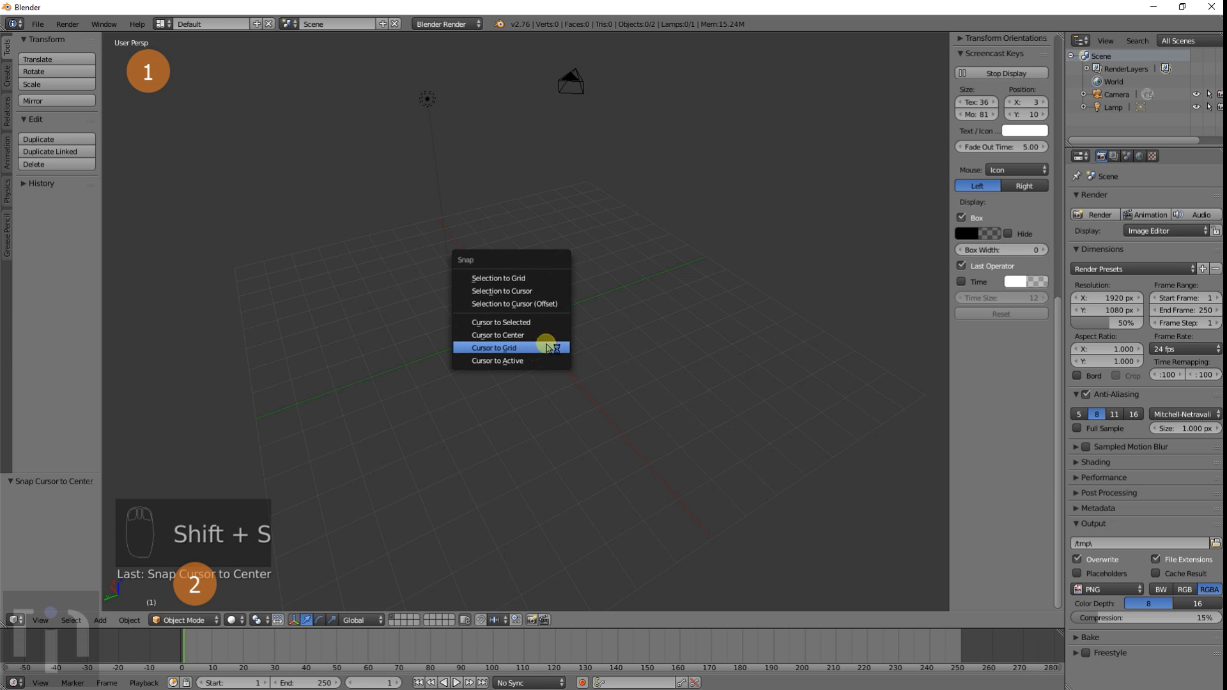
left_click(545, 333)
mouse_move(548, 364)
middle_mouse_down()
mouse_move(625, 318)
mouse_move(555, 363)
middle_mouse_up()
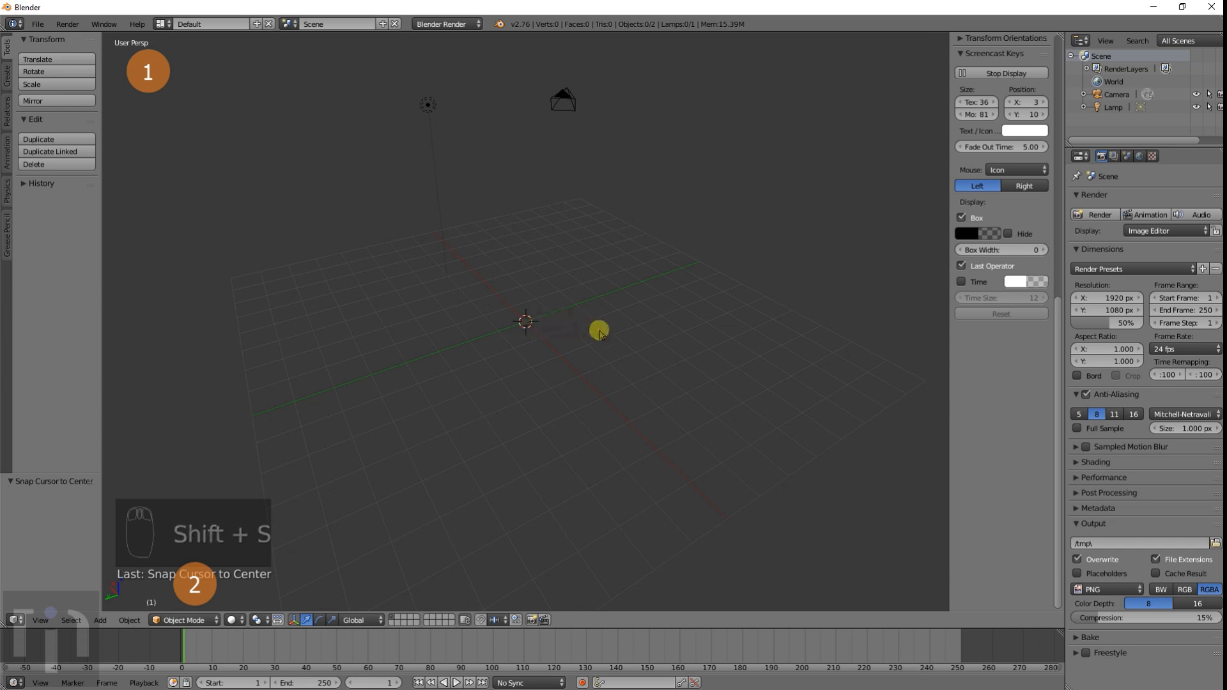
Step: Add a cylinder mesh at the 3D cursor and enlarge the area showing its creation settings
key("shift+a")
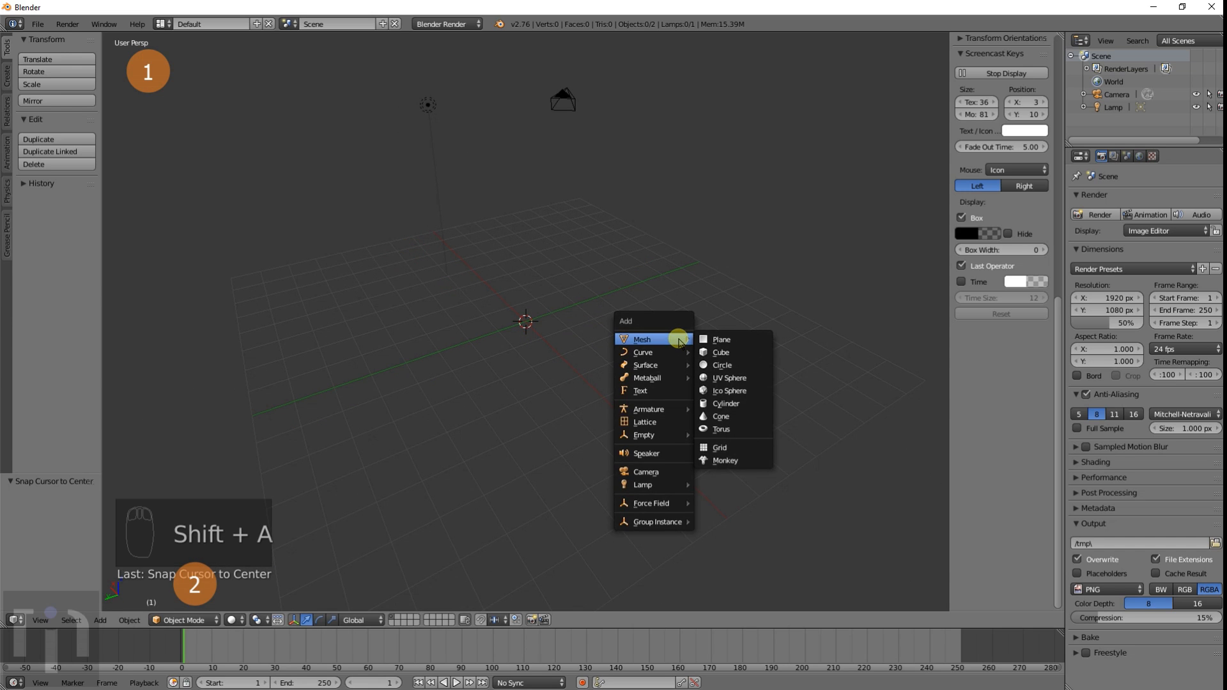
left_click(732, 405)
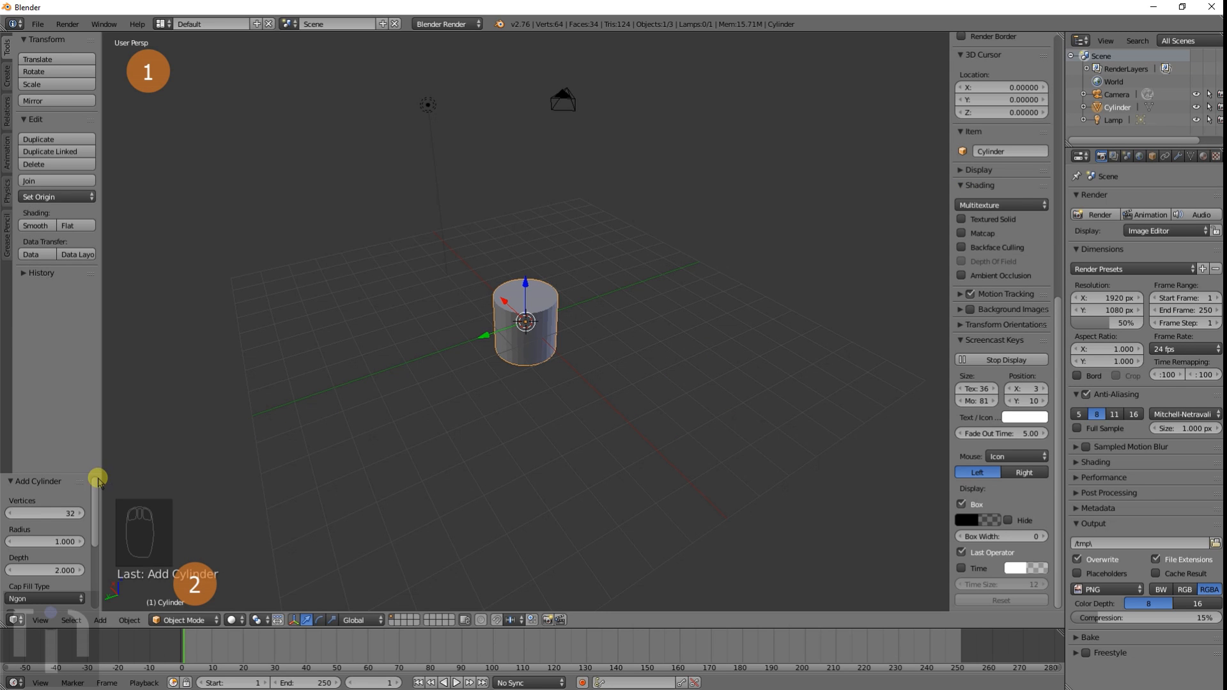
left_click_drag(91, 485, 189, 406)
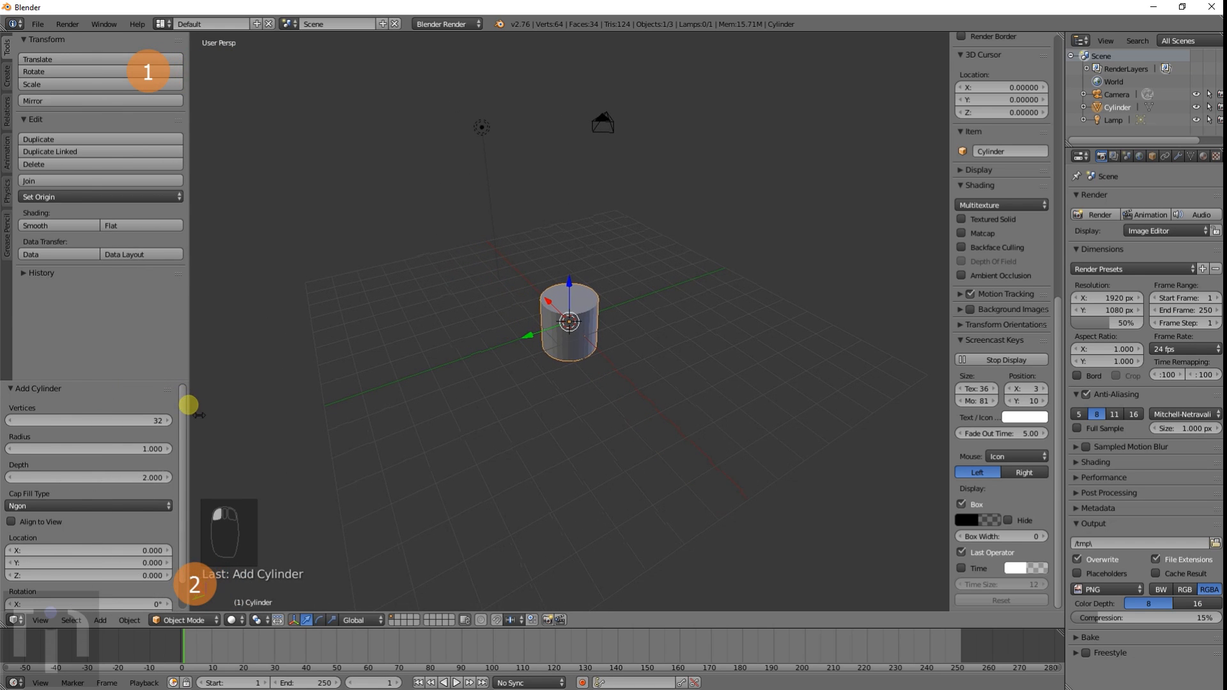
Step: Set the cylinder's vertex count to 64 while viewing its side faces up close
left_click(101, 417)
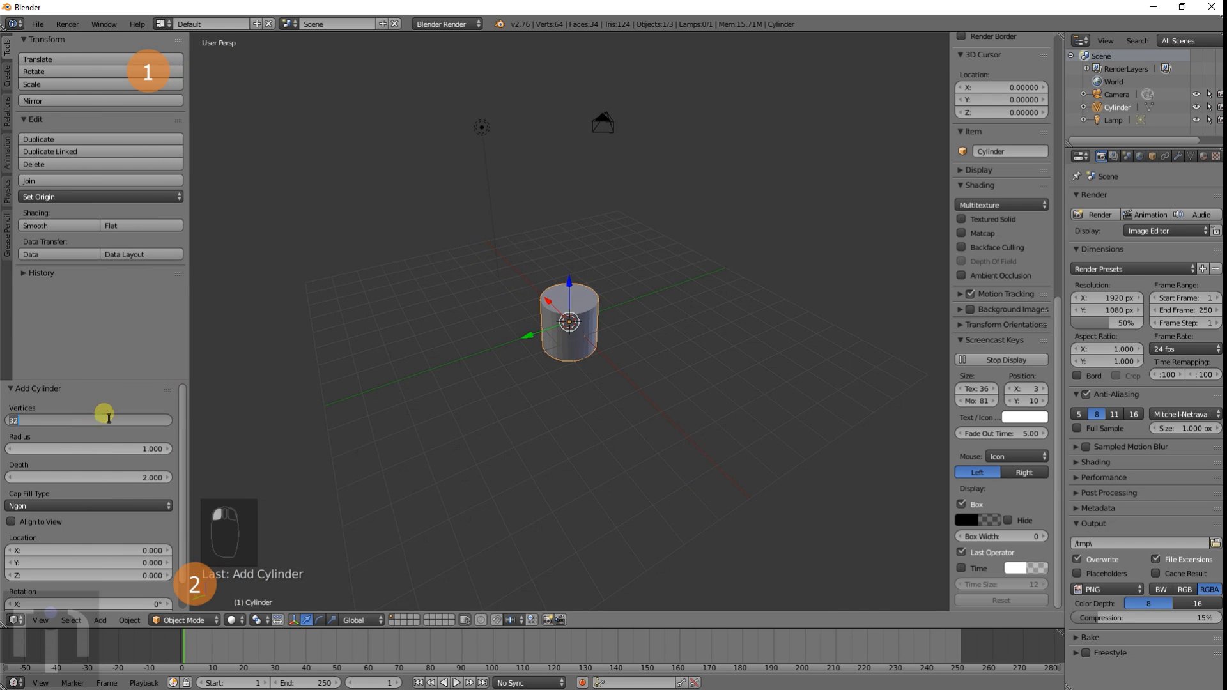
left_click(544, 378)
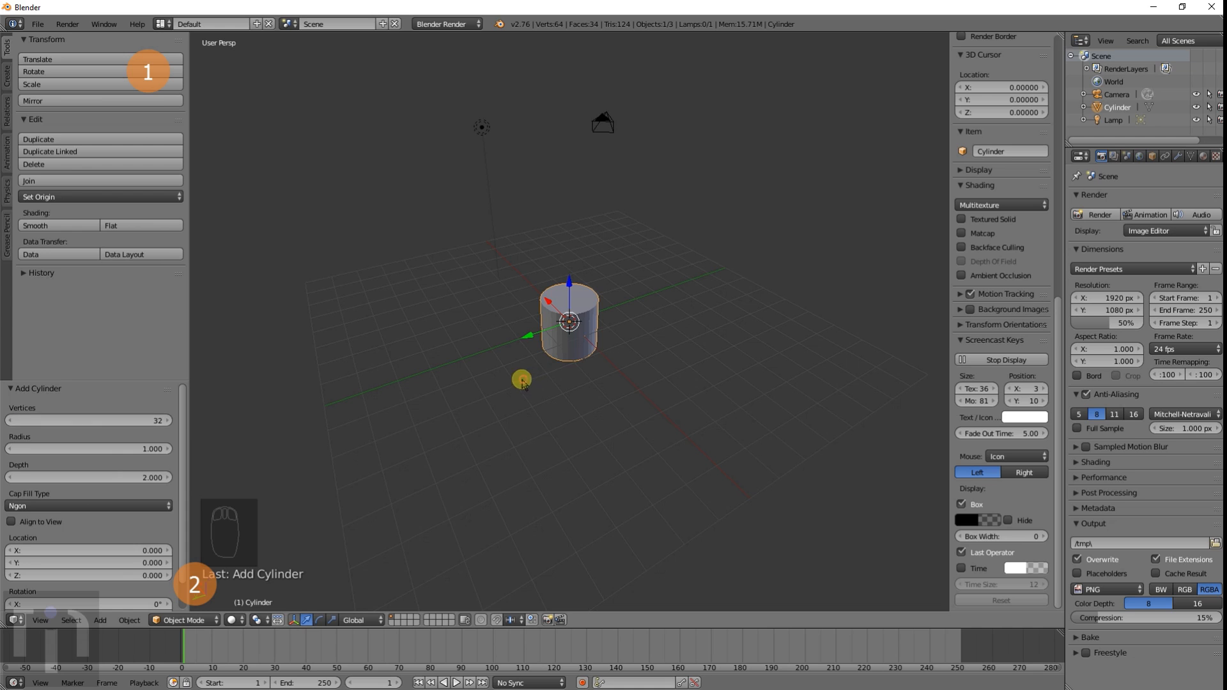
scroll(502, 385, "up", 5)
scroll(502, 385, "up", 2)
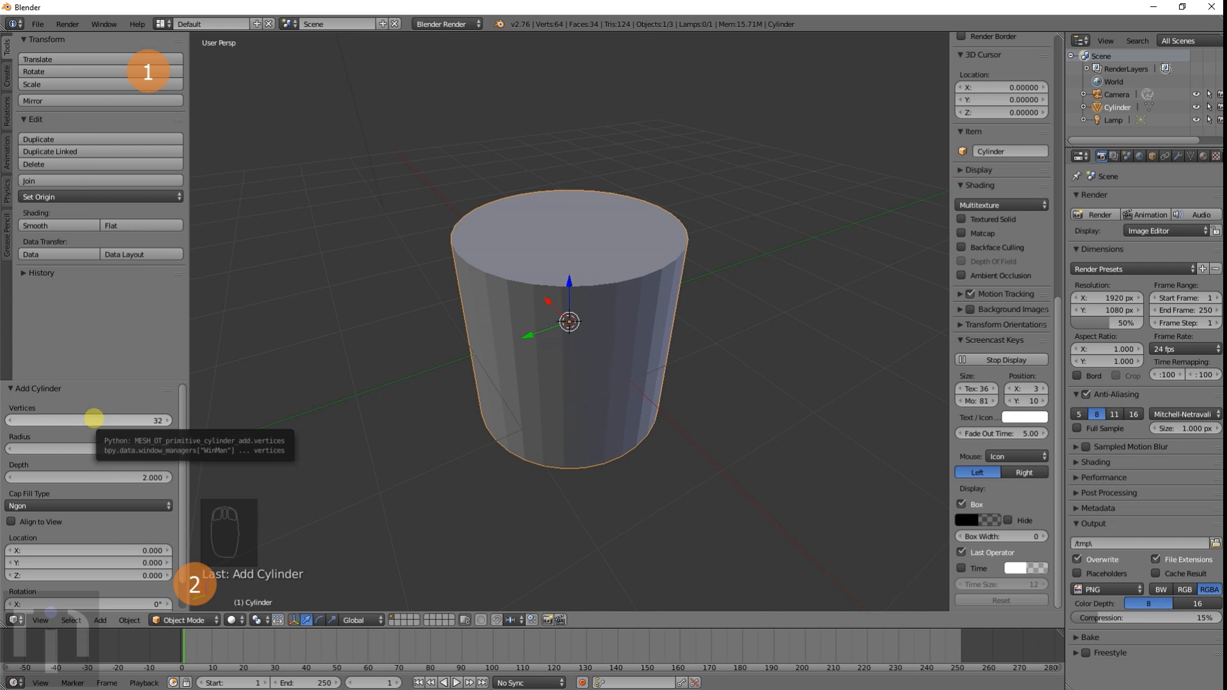
left_click(94, 419)
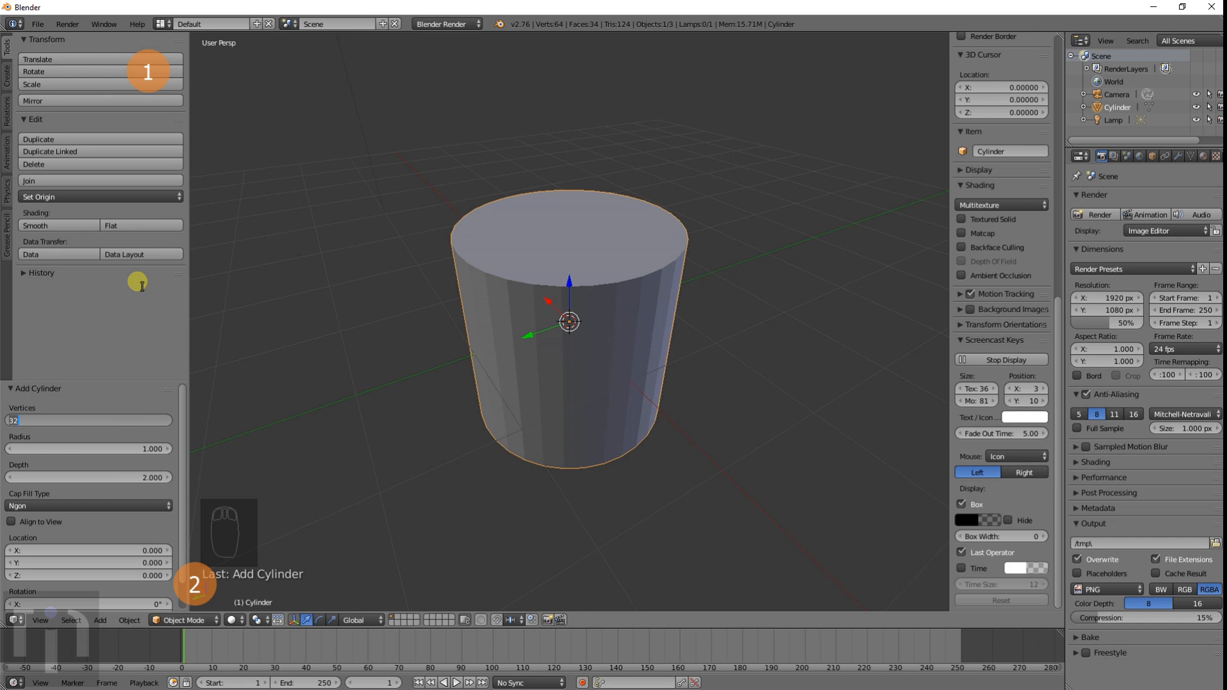
left_click(92, 421)
key("Return")
Step: Raise the cylinder's vertex count to 128 for a smoother side surface
left_click(87, 423)
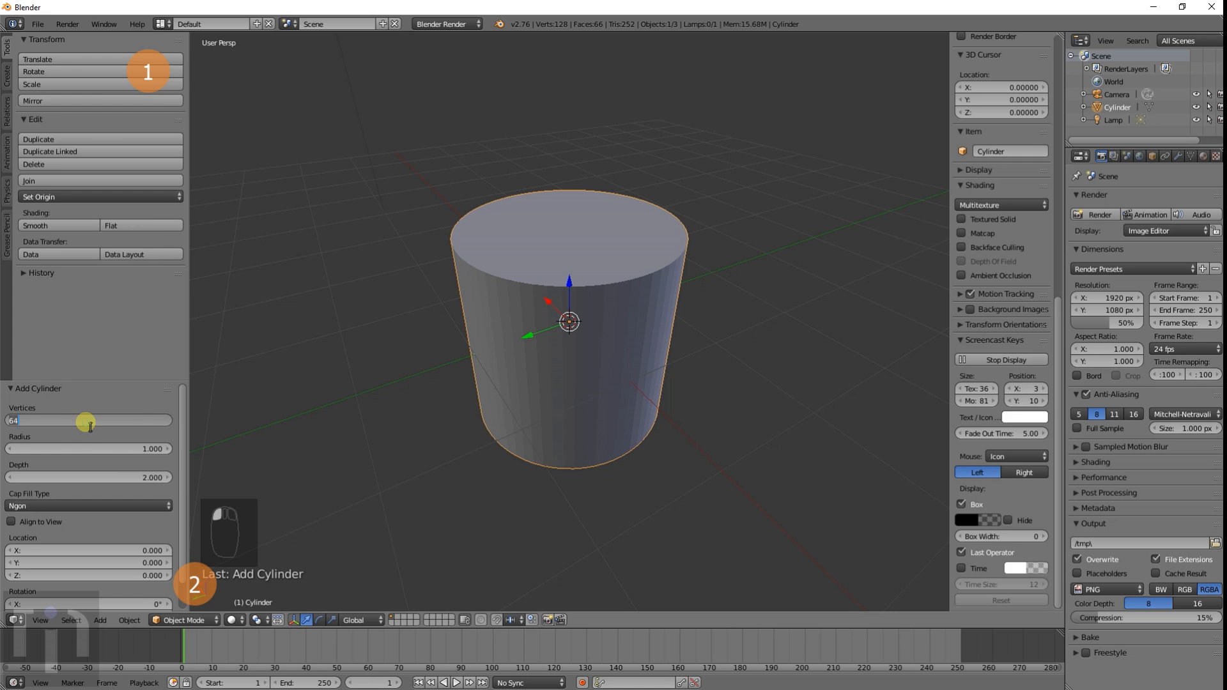
type("128")
key("Return")
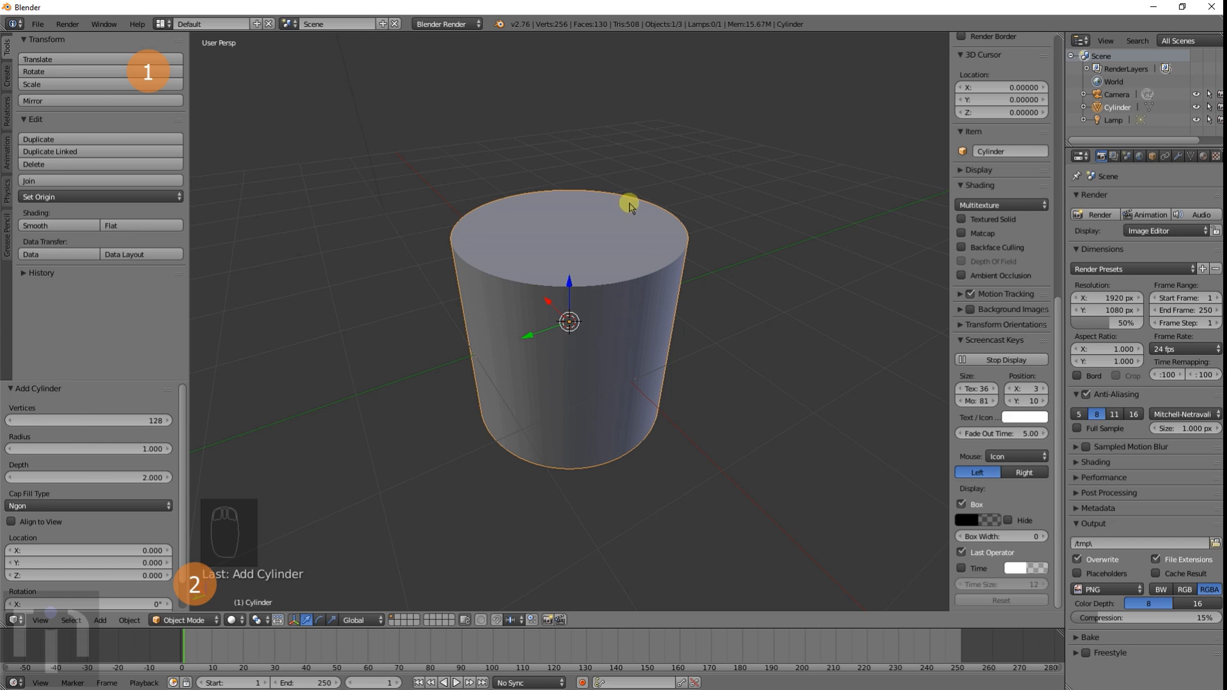
Step: Try vertex counts of 3, 4 and 5 in turn on the cylinder to compare the resulting prisms
left_click(116, 420)
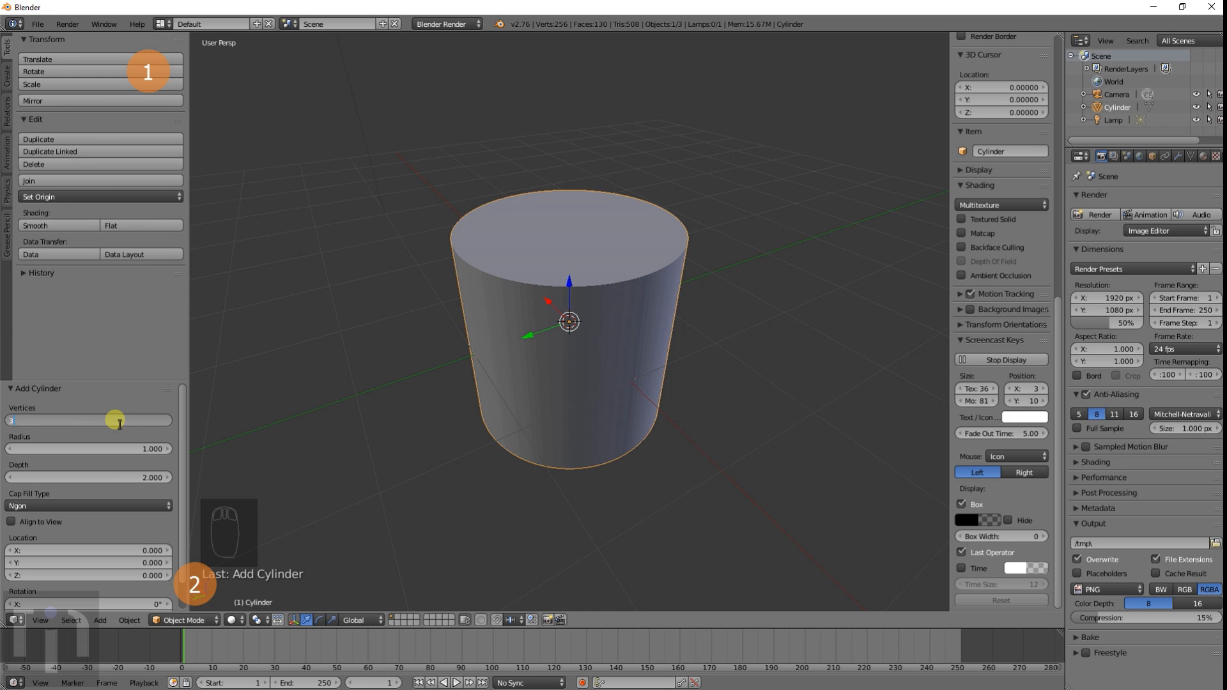
key("Return")
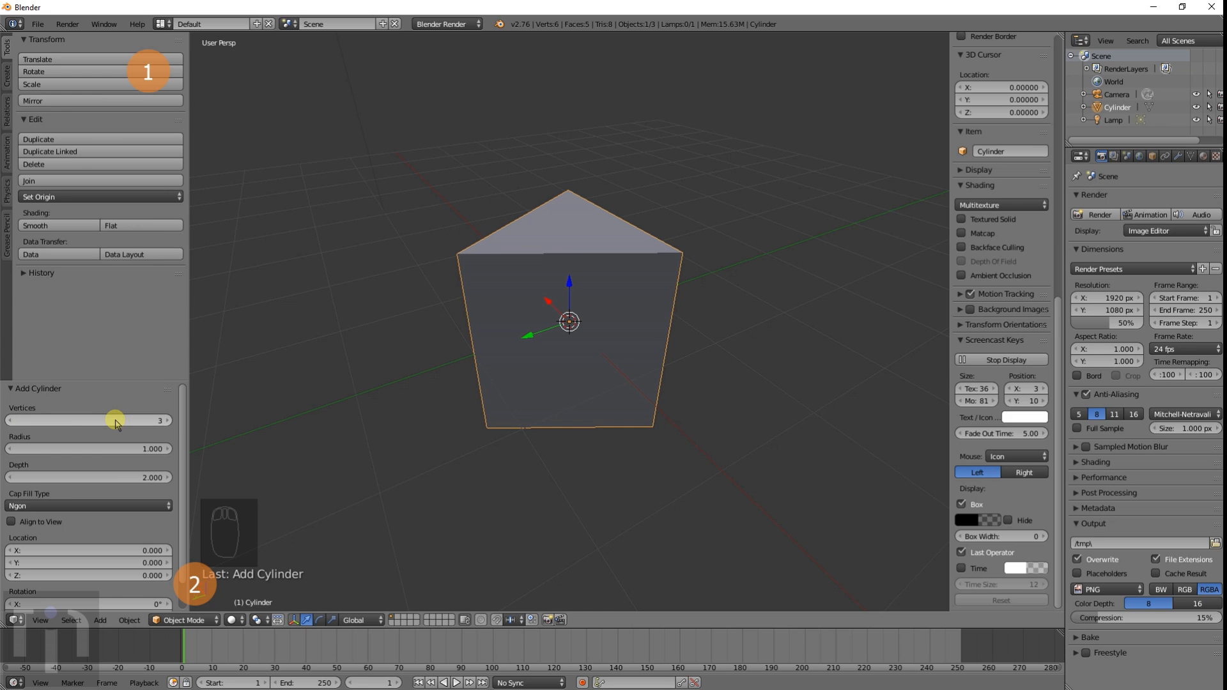
left_click(116, 420)
key("Return")
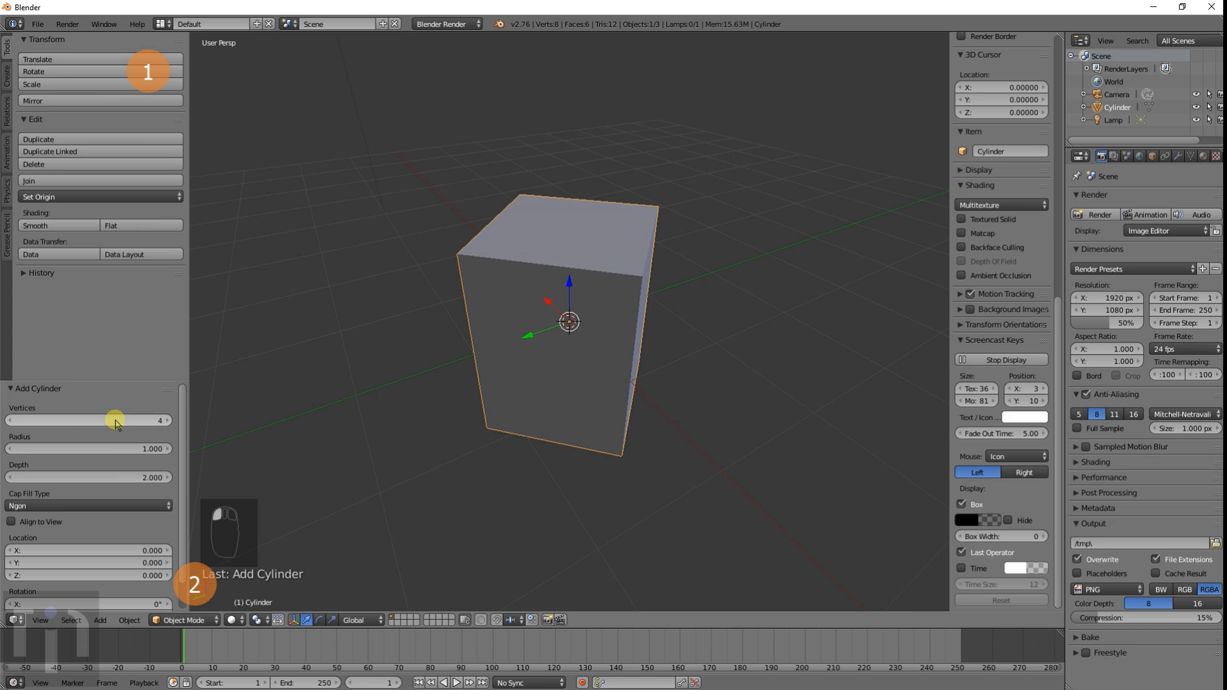
left_click(116, 422)
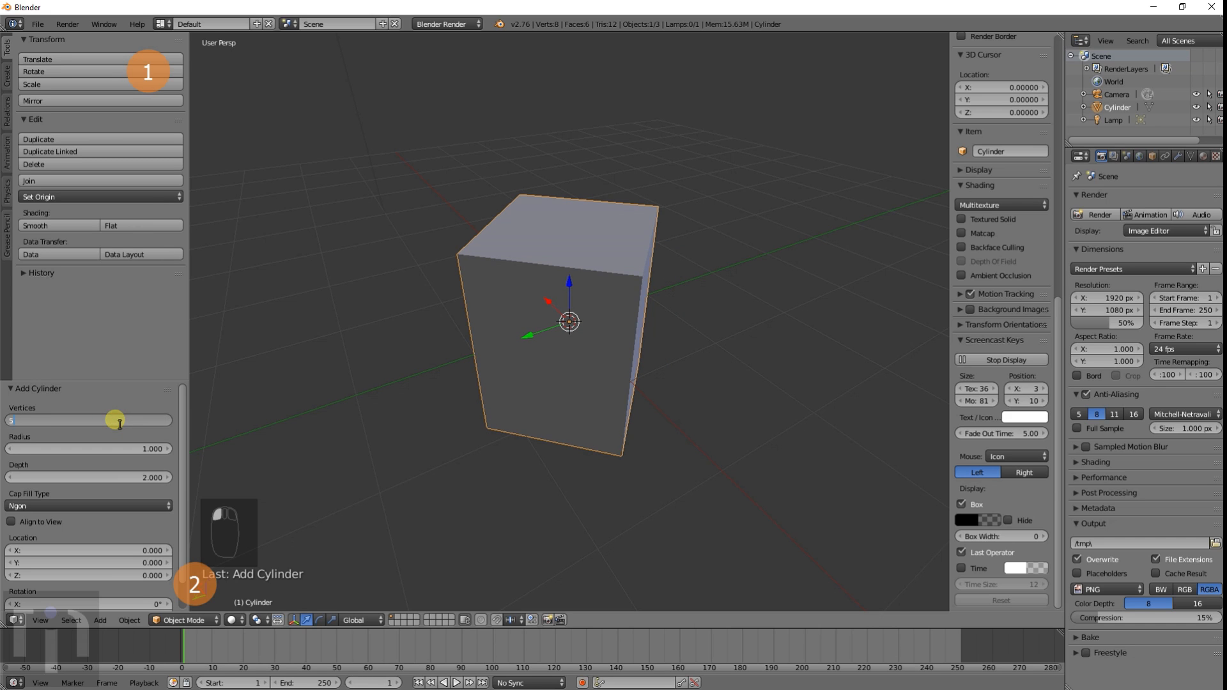
key("Return")
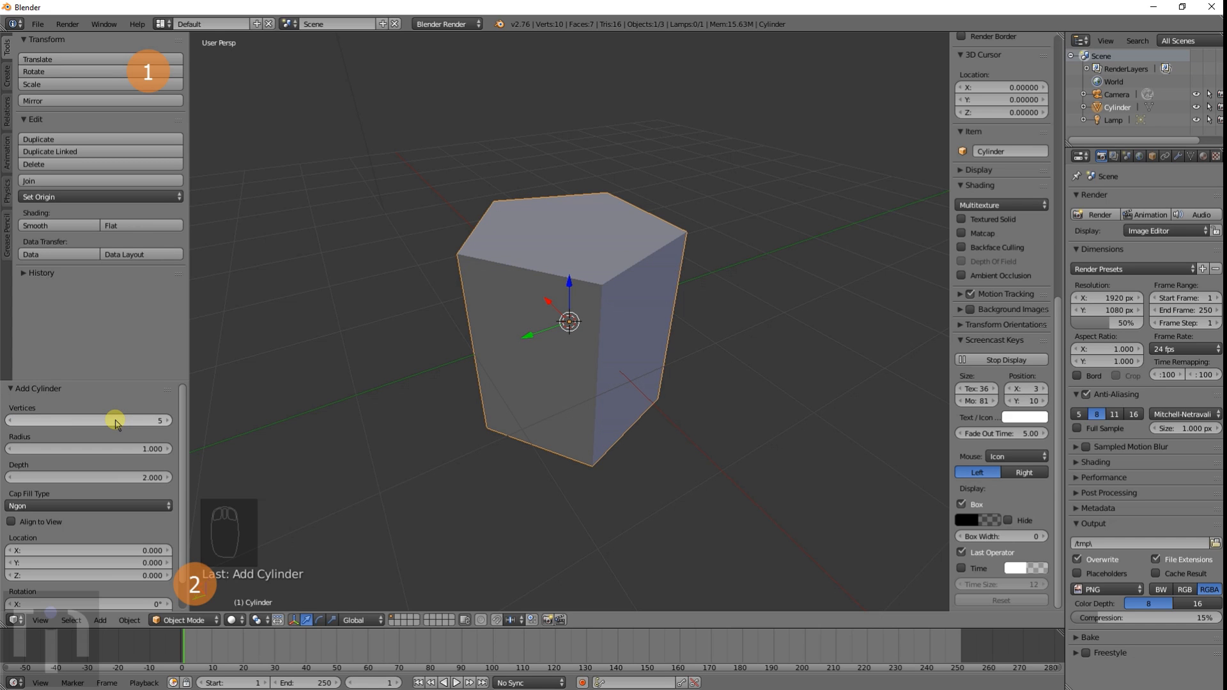
Step: Return the cylinder's vertex count to 64
left_click(113, 422)
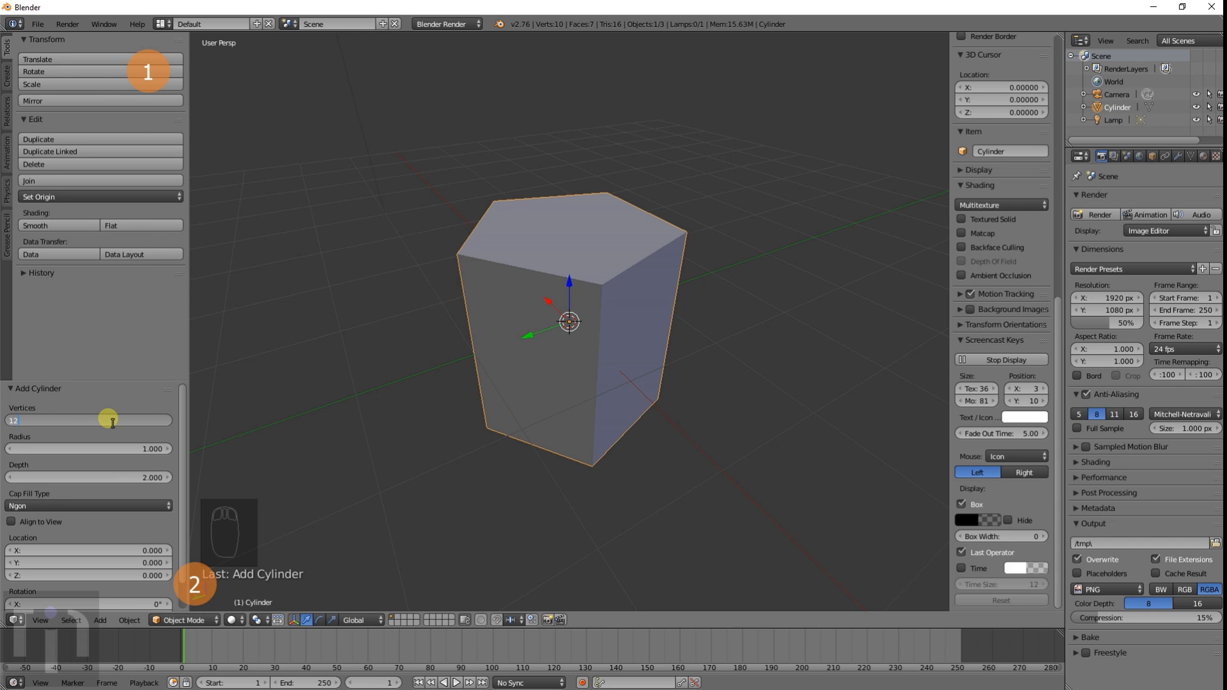
key("BackSpace")
key("BackSpace")
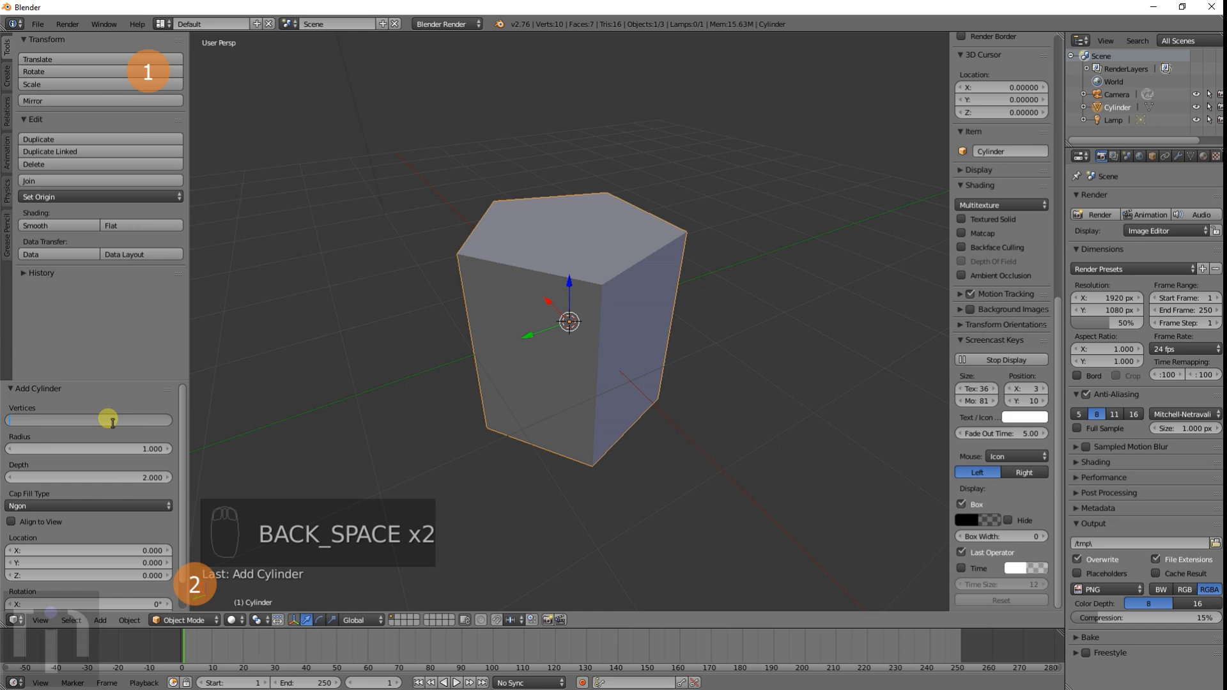
key("Return")
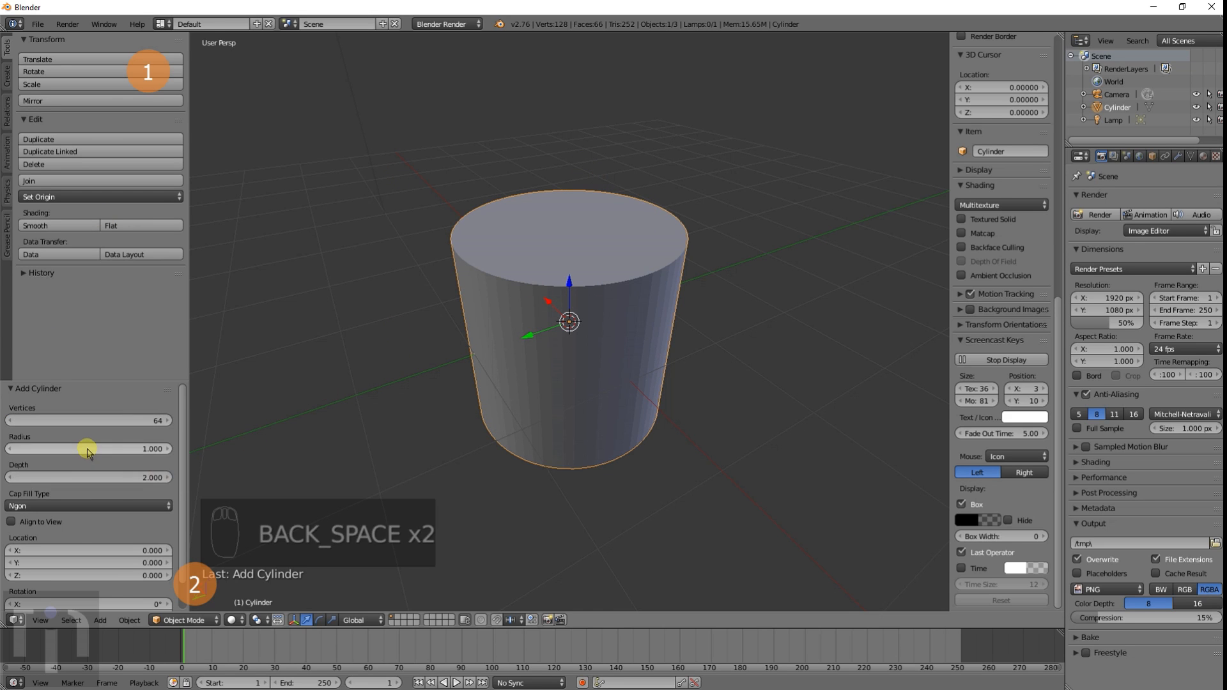
Step: Increase the cylinder's radius to 2.160 and bring its dimensions into view in the object properties
left_click_drag(79, 451, 159, 447)
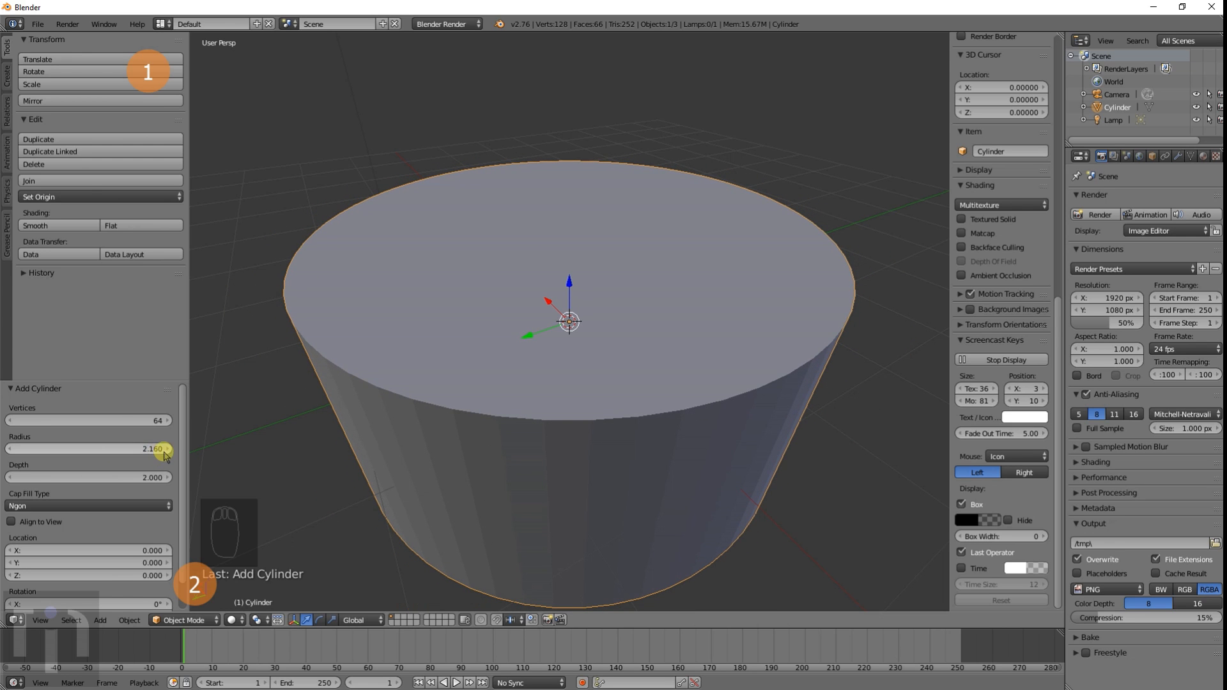
scroll(966, 184, "up", 5)
scroll(965, 185, "up", 12)
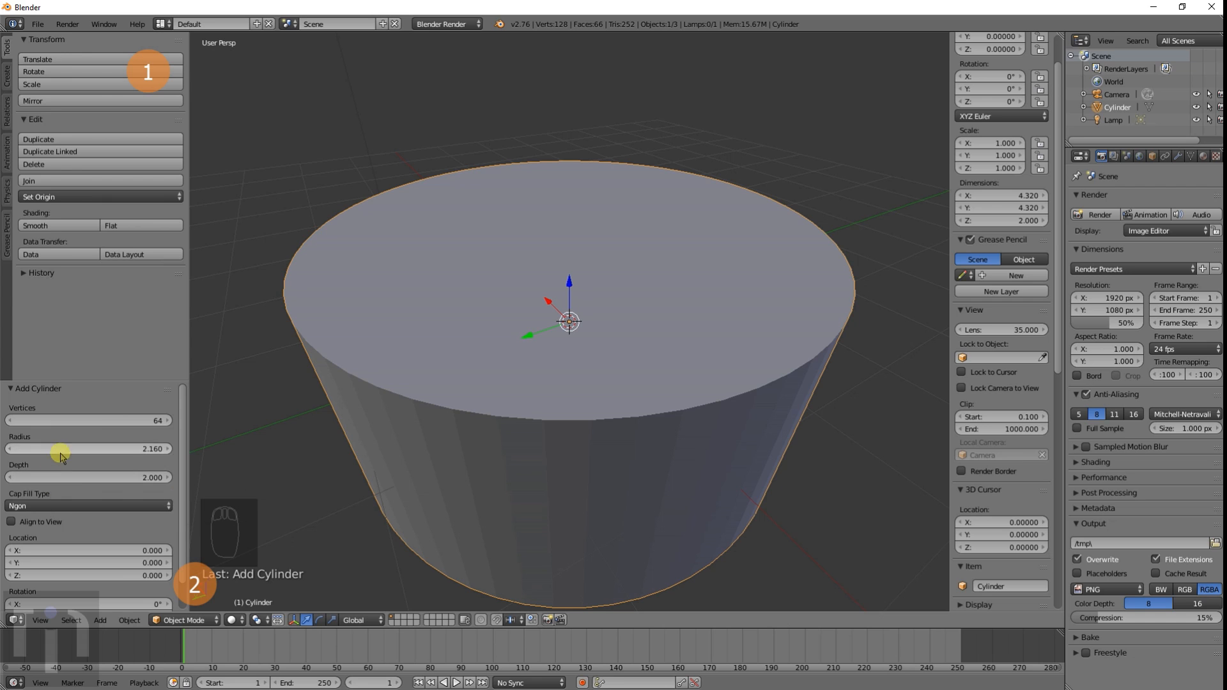
Step: Increase the cylinder's depth to 3.310 and further to 8.480
left_click_drag(76, 476, 177, 476)
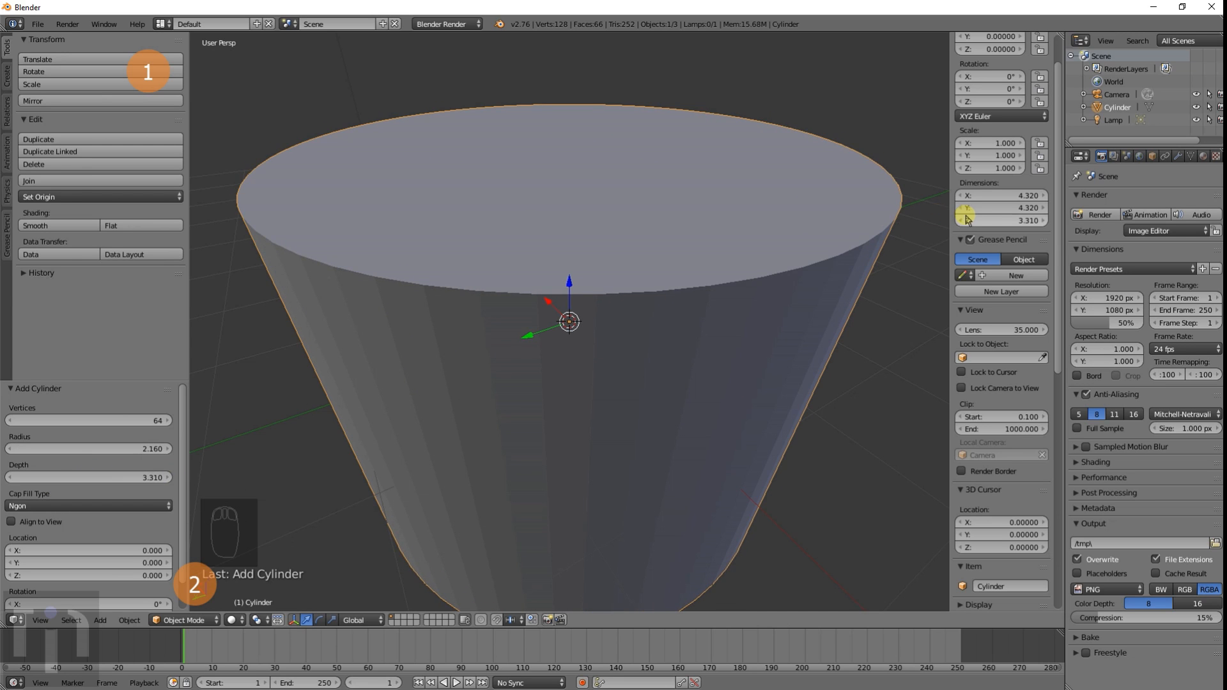
scroll(610, 385, "down", 2)
scroll(611, 385, "down", 2)
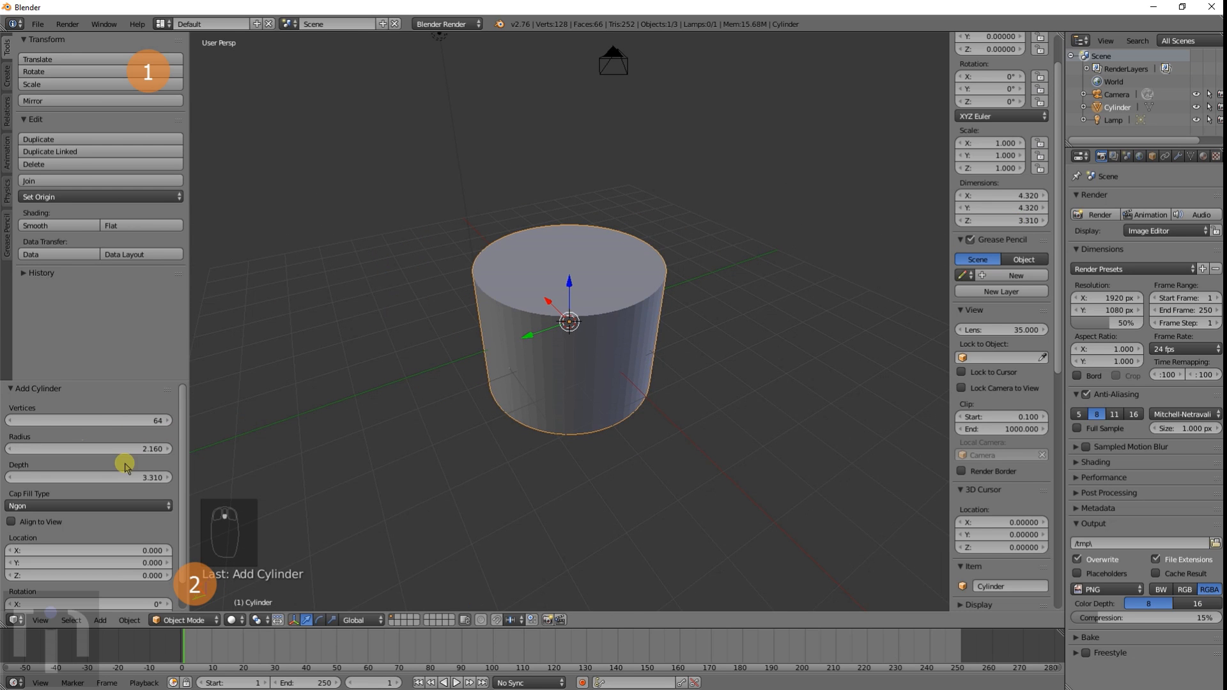
left_click_drag(126, 476, 473, 475)
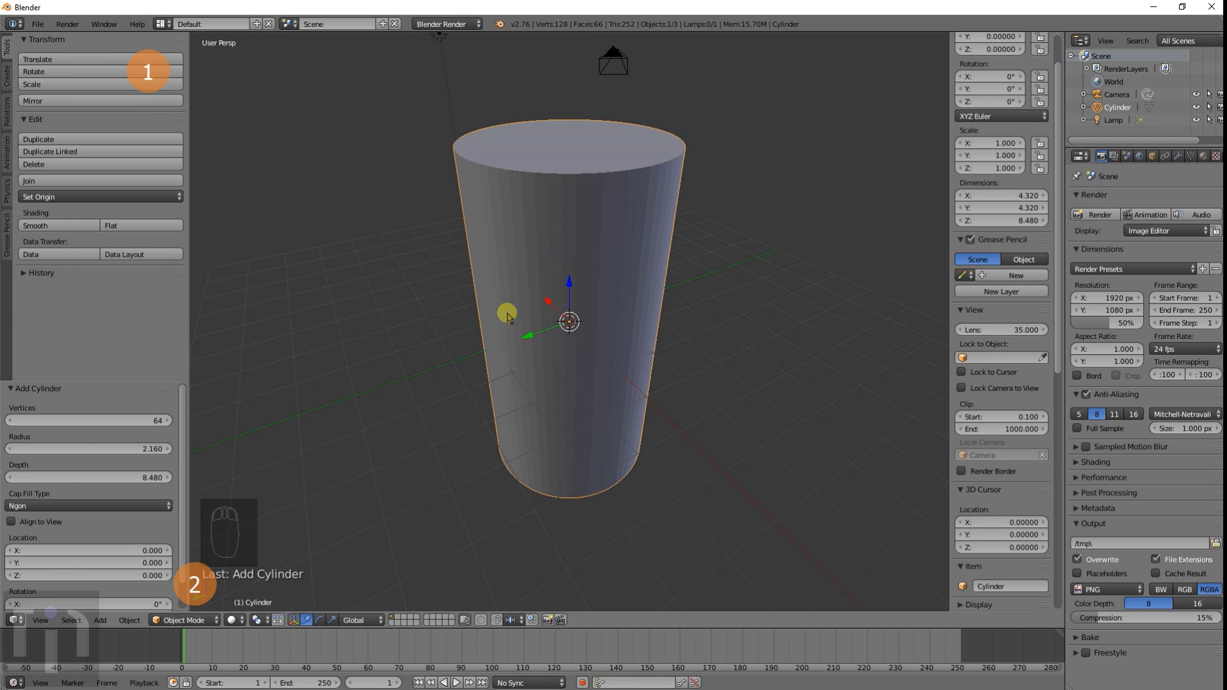
Step: Move the cylinder freely by about -1.444 in X, -2.866 in Y and 0.313 in Z
key("g")
right_click(770, 252)
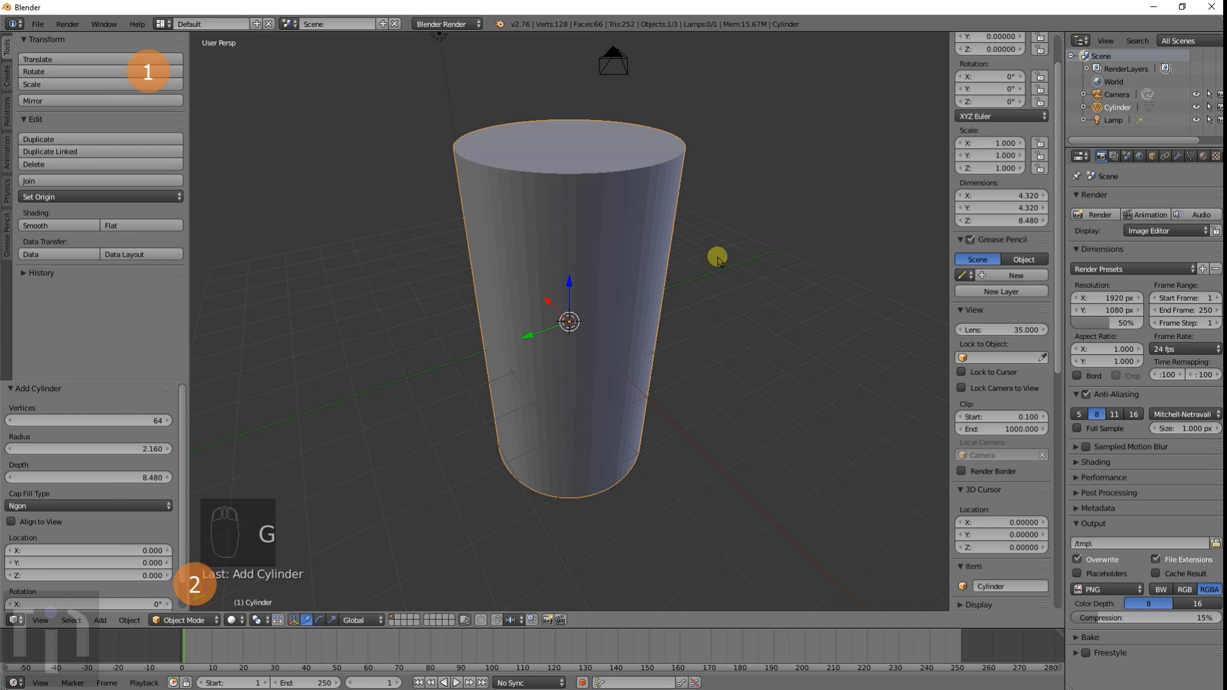
key("g")
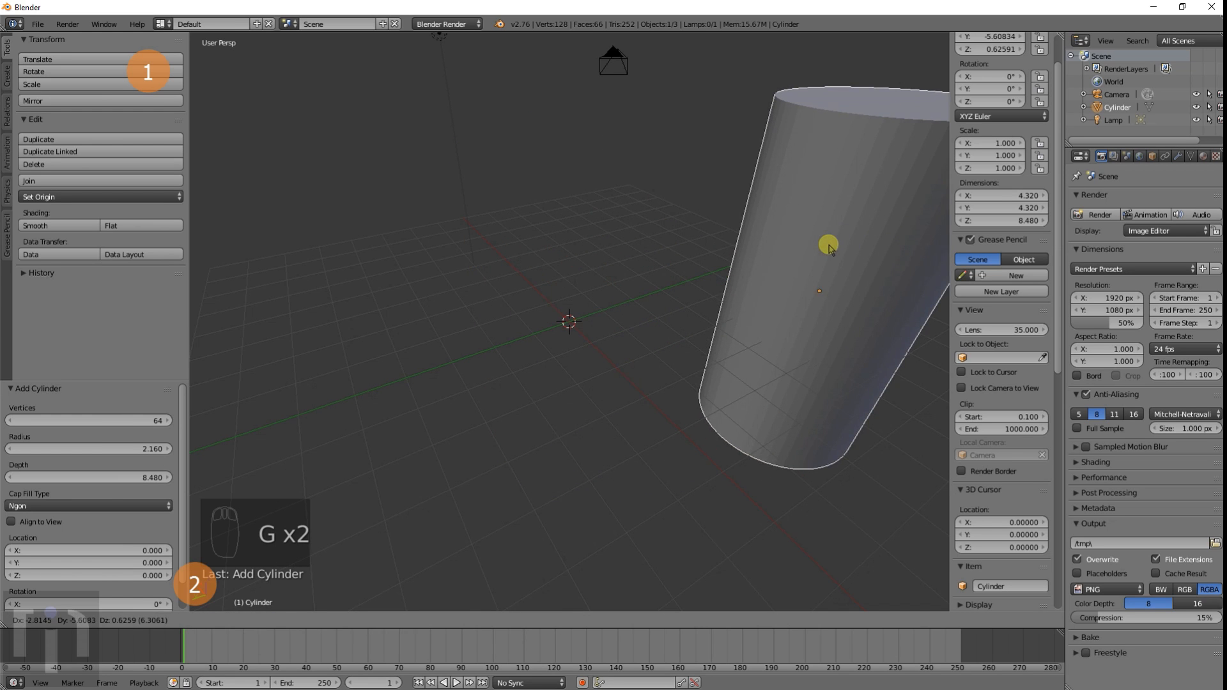
right_click(829, 248)
key("g")
left_click(772, 282)
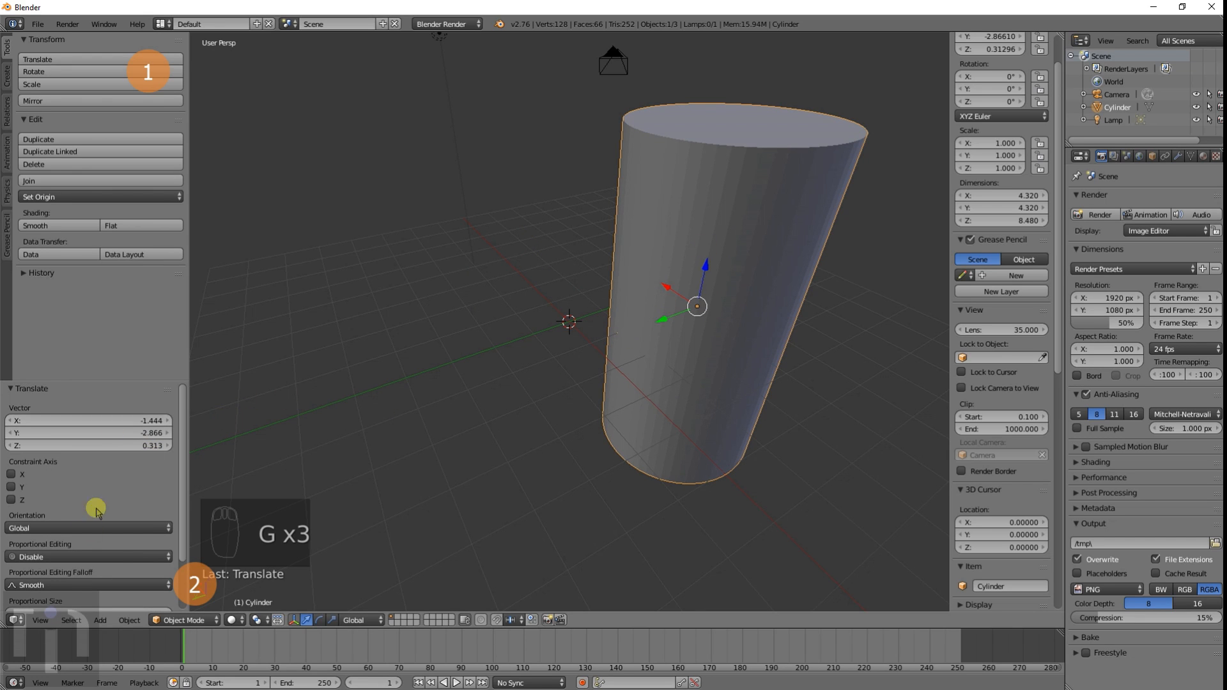
Step: Look through the move's settings, narrow the area showing them and delete the moved cylinder
scroll(96, 491, "down", 2)
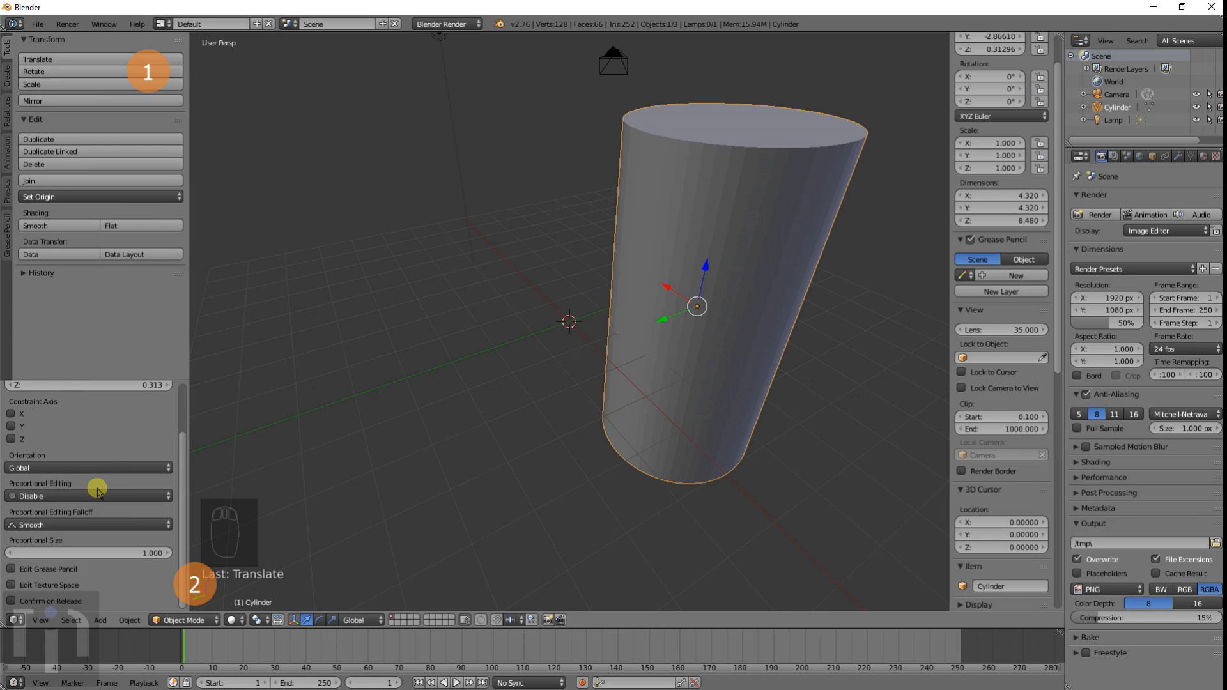
left_click_drag(189, 410, 161, 416)
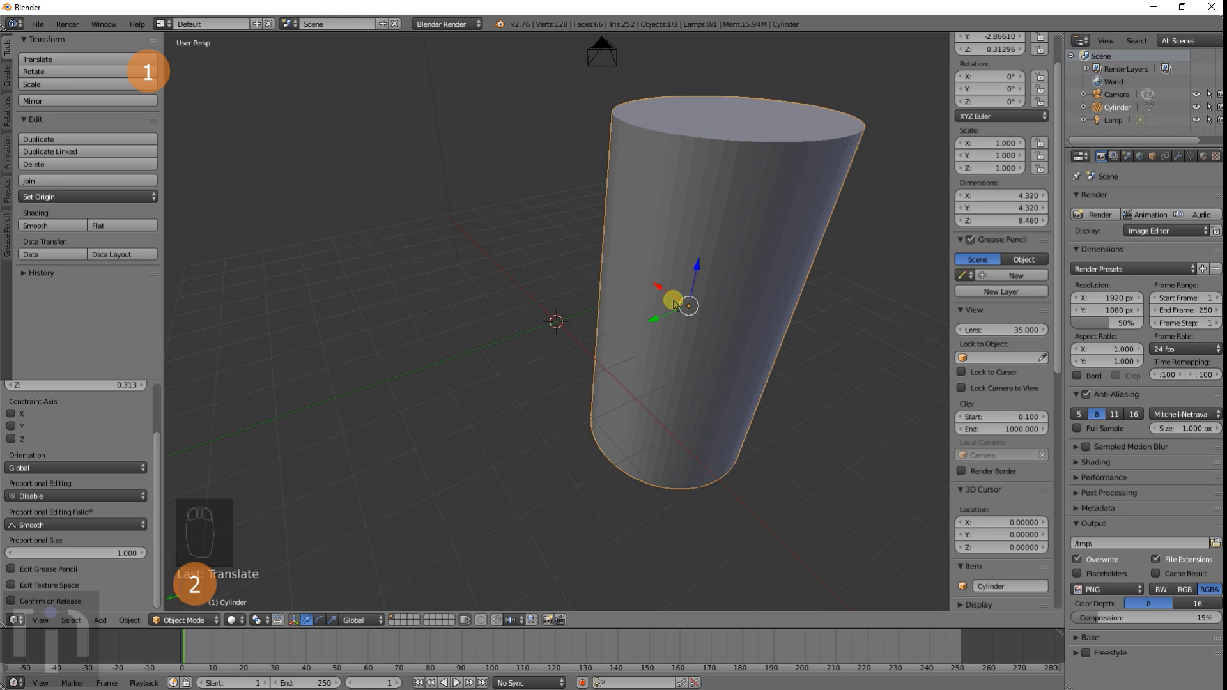
key("x")
left_click(753, 165)
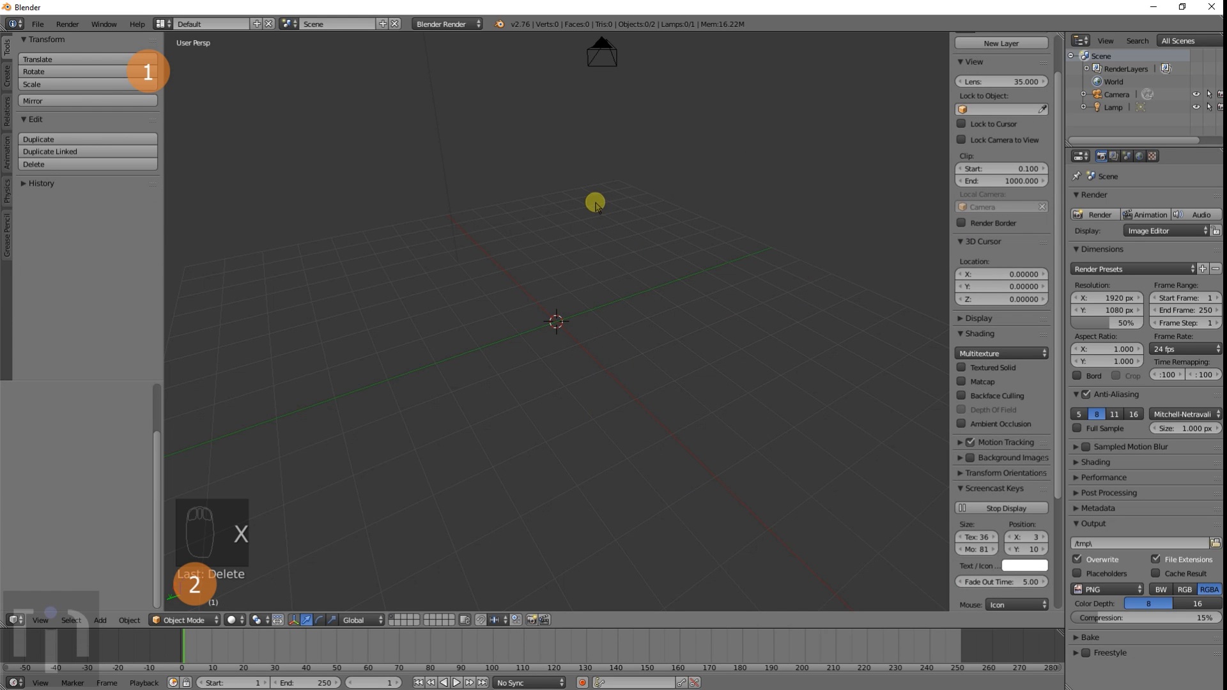
Step: Add another cylinder at the 3D cursor to check its starting settings, and delete it
key("shift+a")
mouse_move(583, 211)
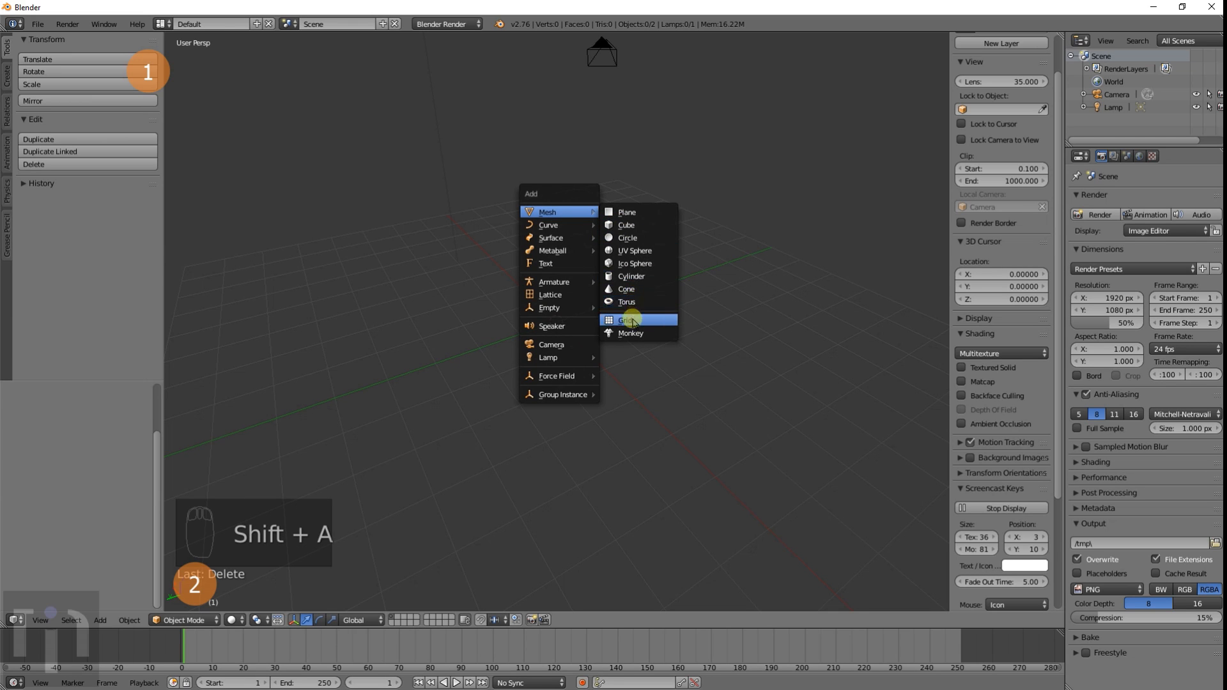
left_click(637, 280)
scroll(124, 458, "down", 1)
scroll(115, 458, "up", 1)
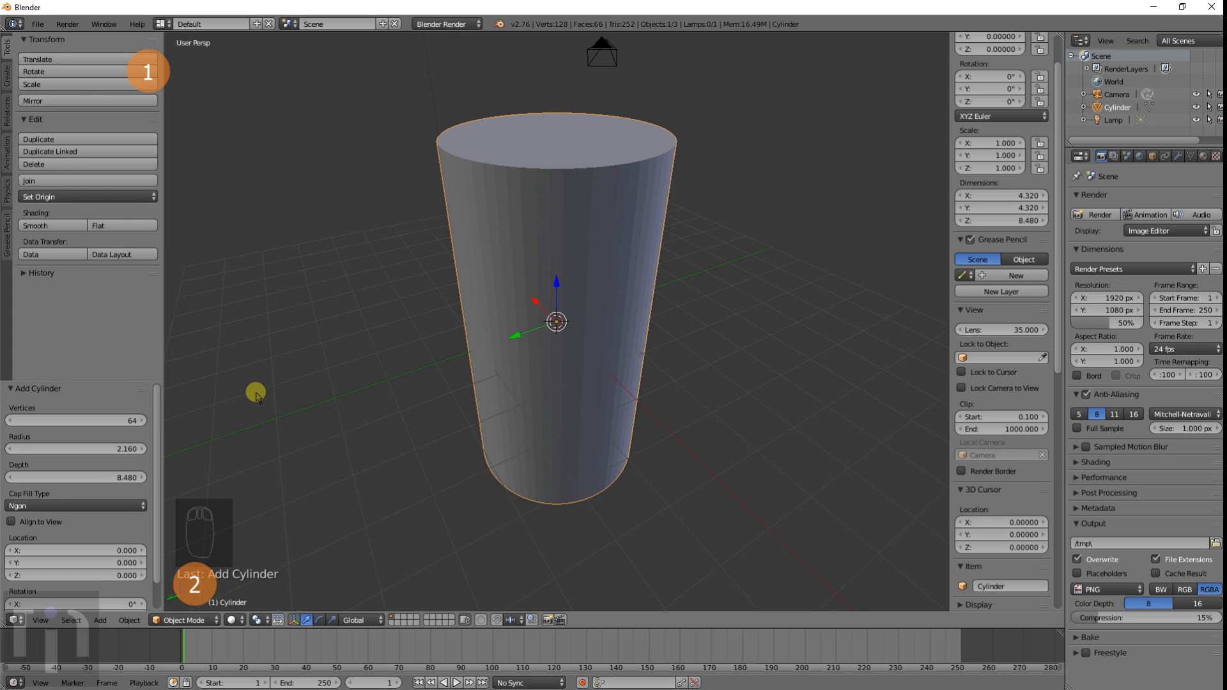
key("x")
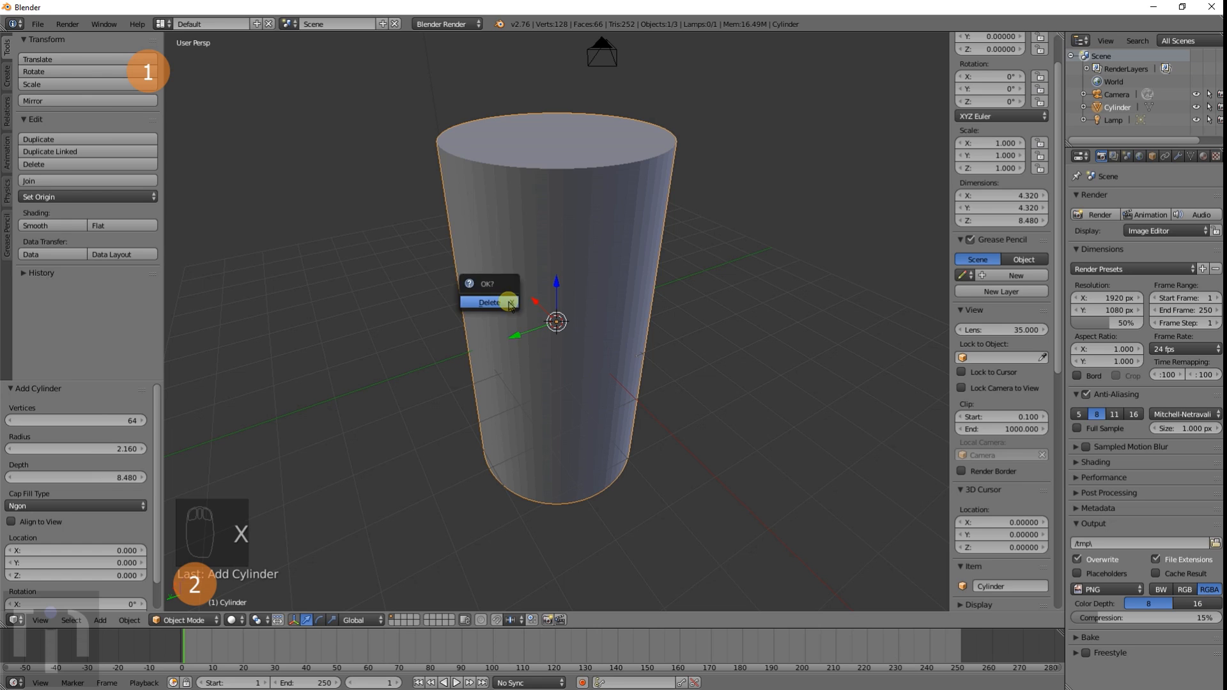
left_click(505, 300)
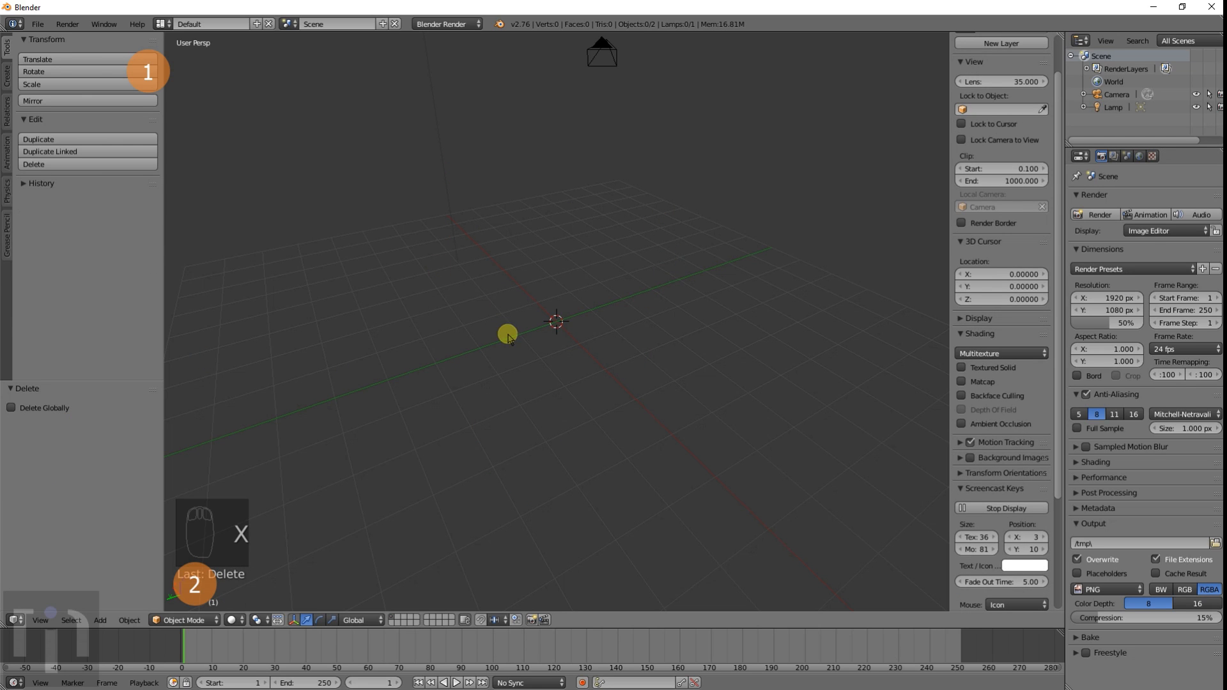
Step: Add a cone mesh at the 3D cursor and set its vertices to 64
key("shift+a")
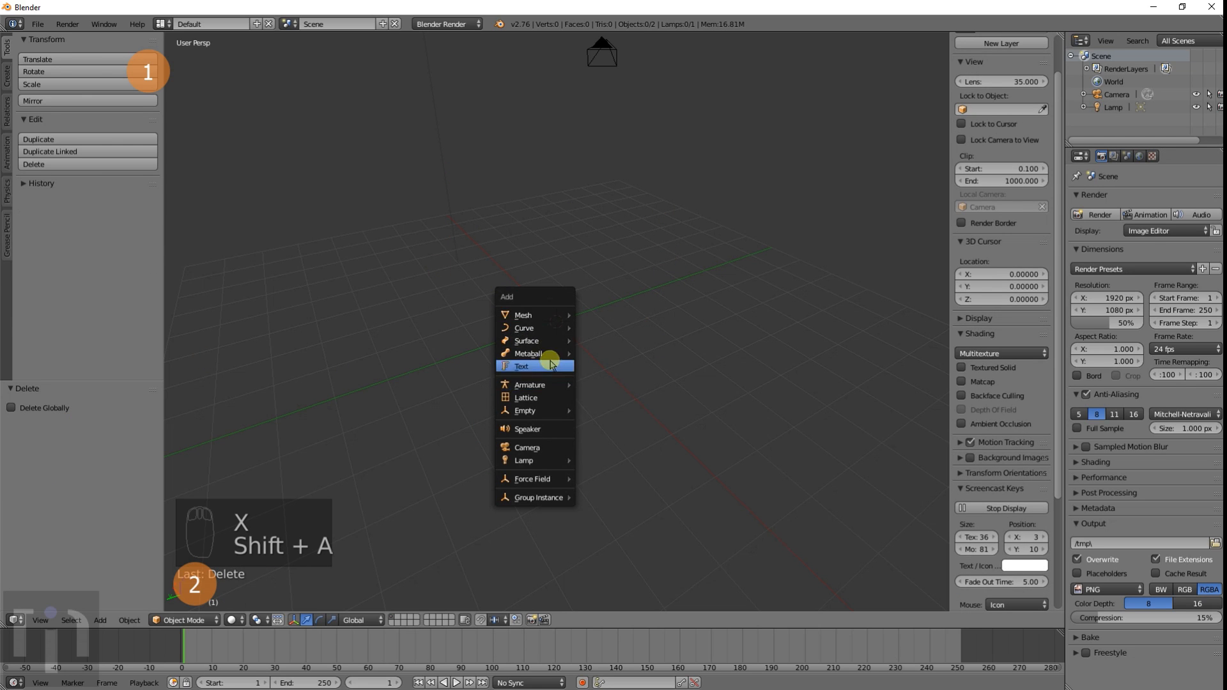
mouse_move(546, 342)
mouse_move(555, 315)
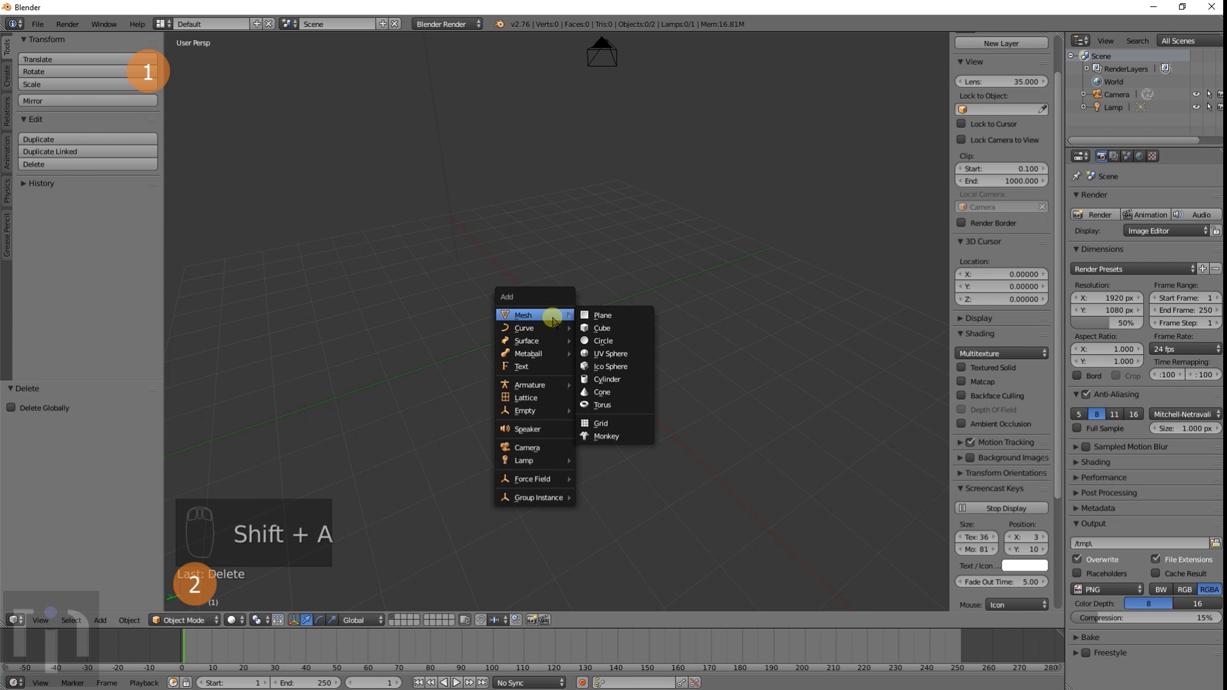
left_click(612, 391)
left_click(79, 421)
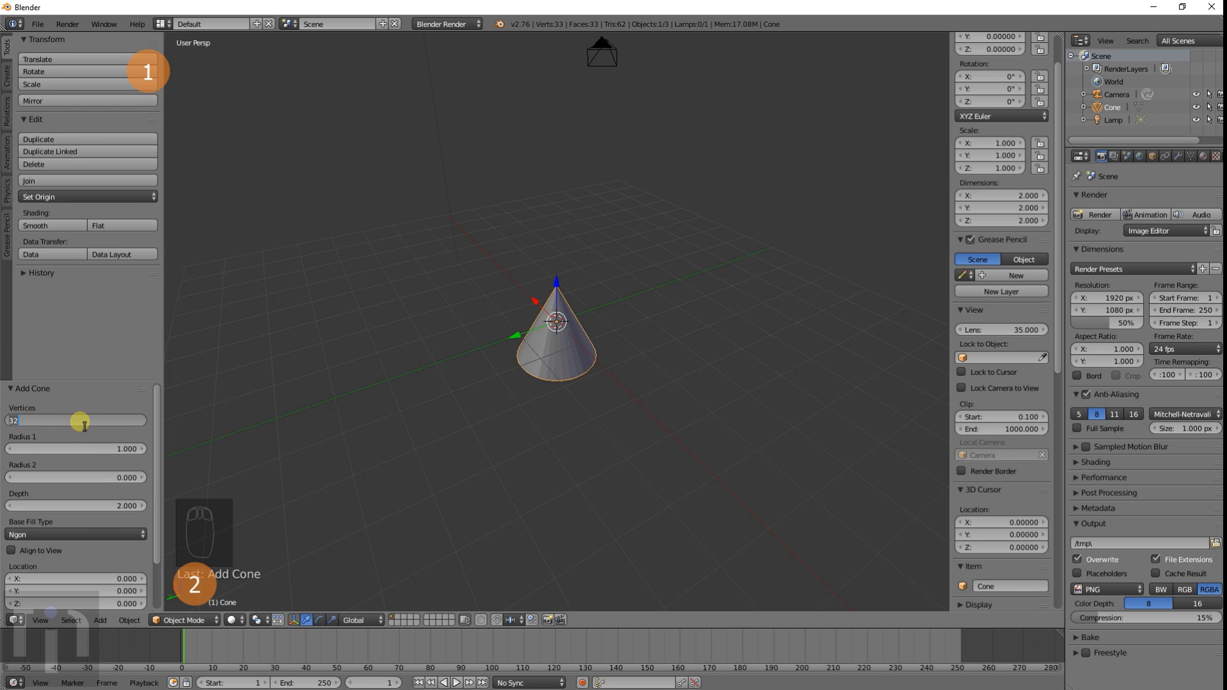
type("64")
key("Tab")
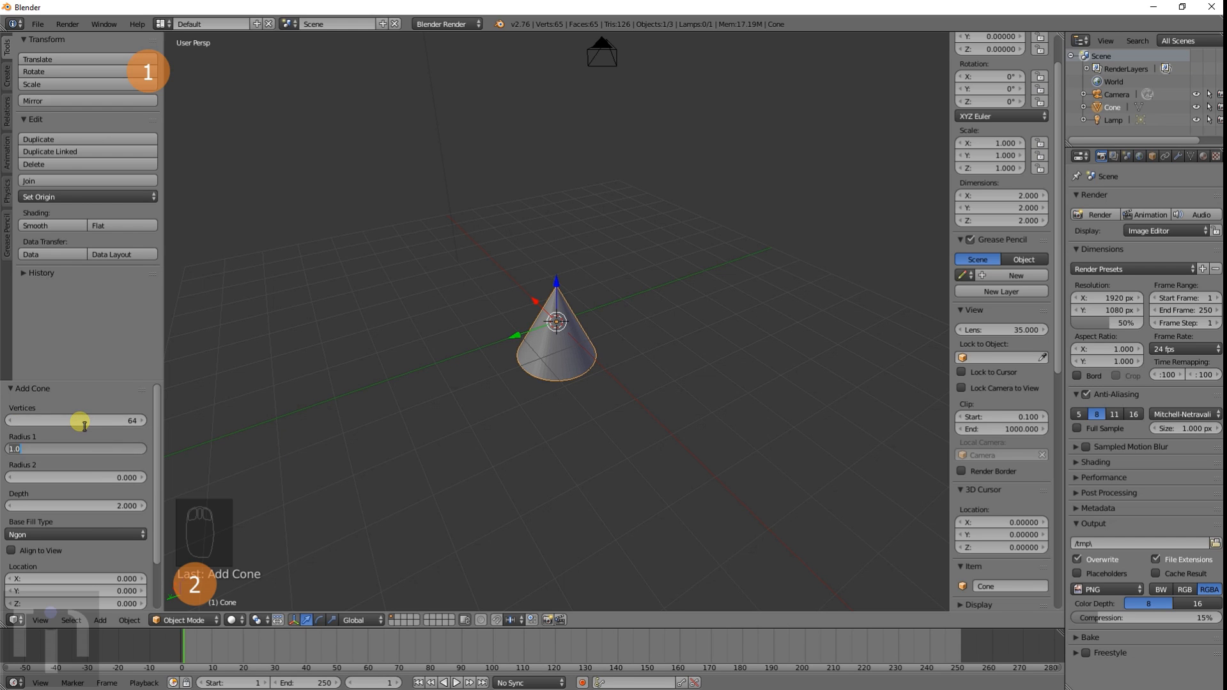
Step: Set the cone's Radius 1 to 2.840, Radius 2 to 0.750 and depth to 5.220, and delete the cone
left_click(56, 459)
left_click_drag(54, 448, 178, 449)
left_click_drag(38, 473, 245, 530)
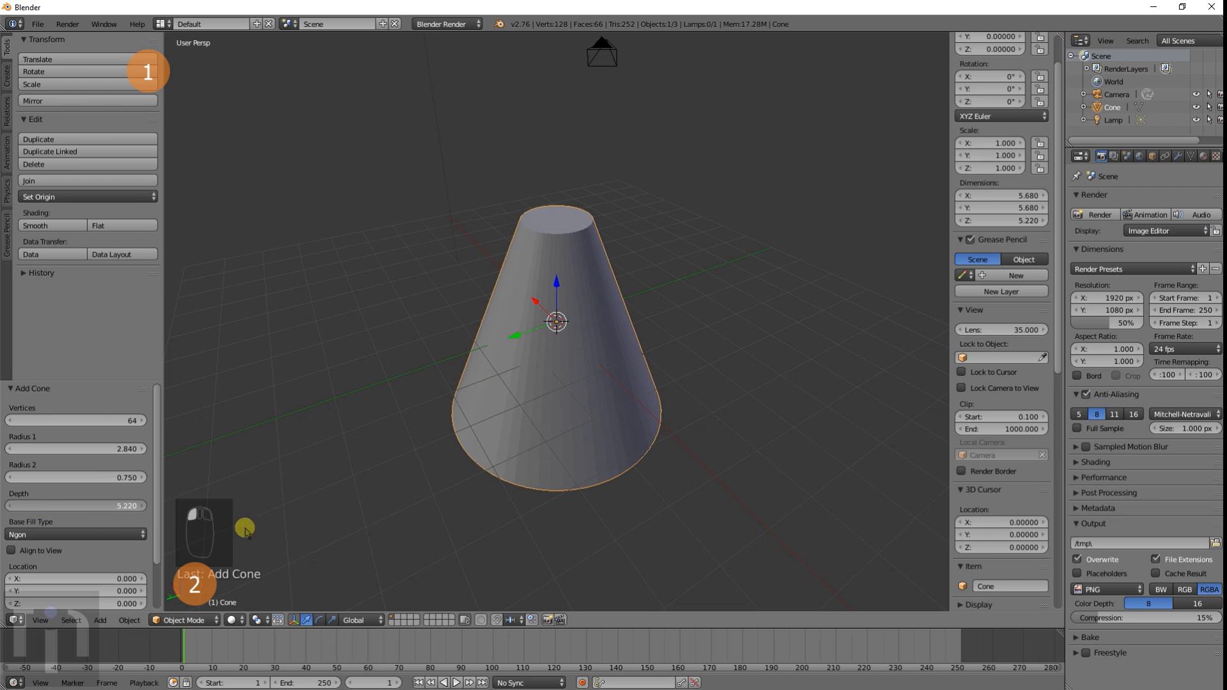
key("x")
left_click(419, 377)
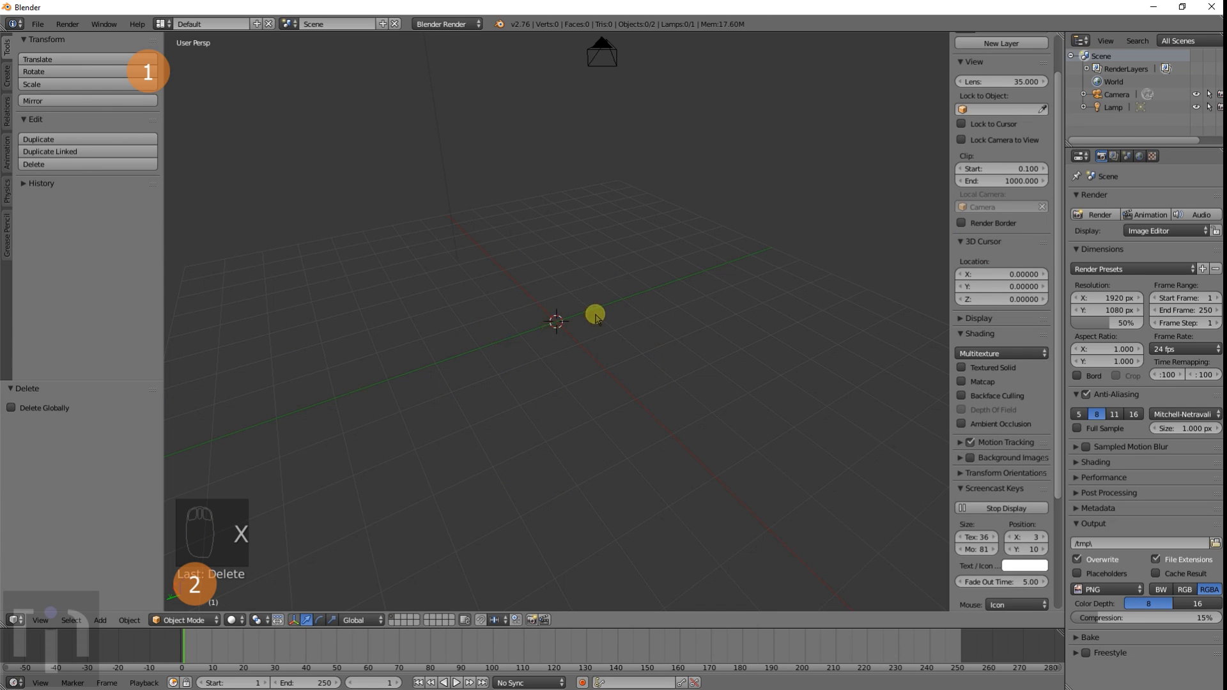
Step: Add a cube at the 3D cursor, increase its radius to 3.110, and delete it
key("shift+a")
mouse_move(594, 315)
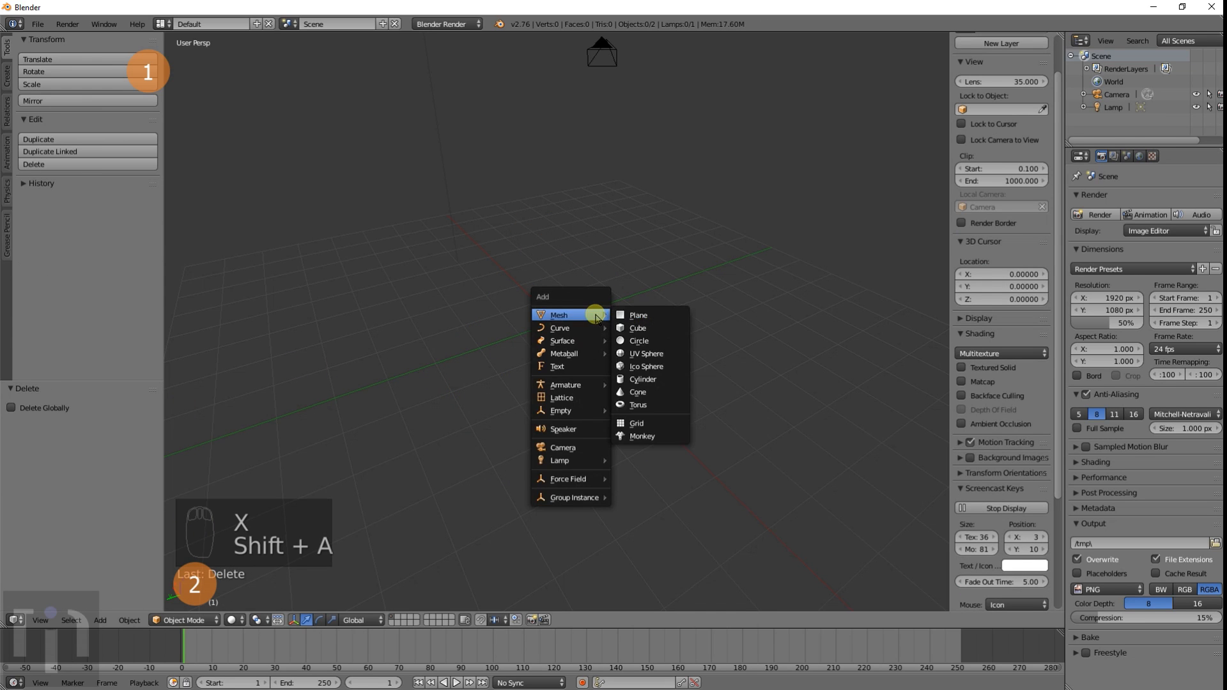
left_click(645, 328)
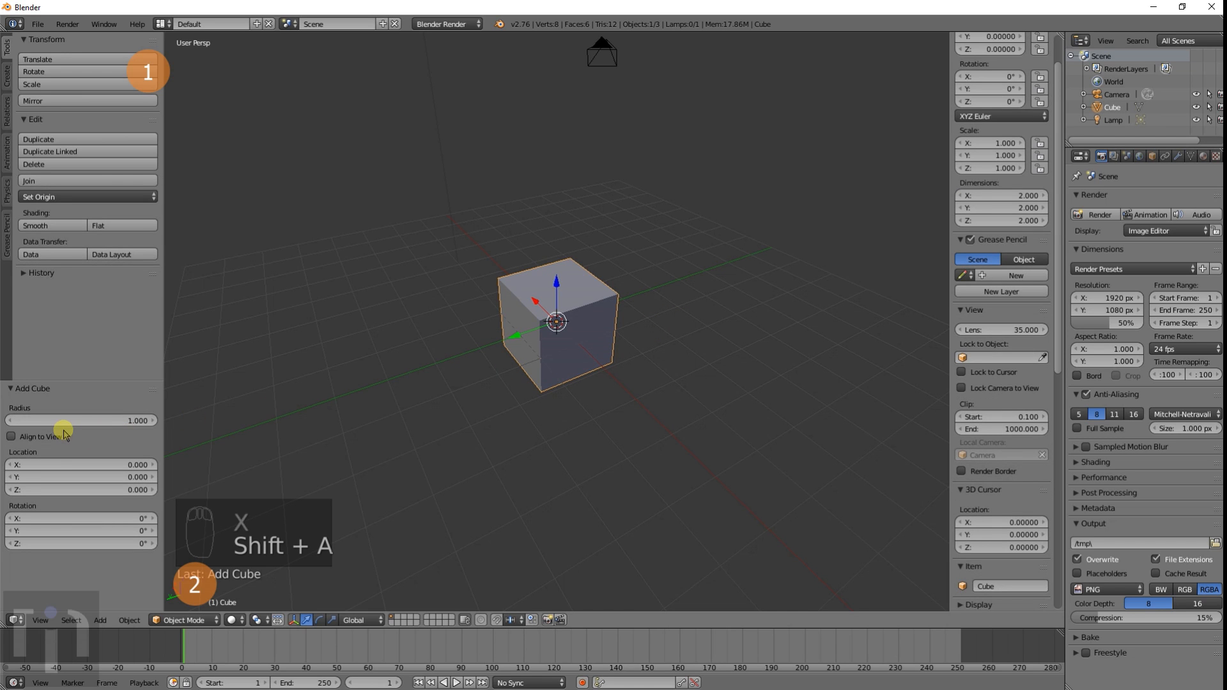
left_click_drag(60, 416, 204, 427)
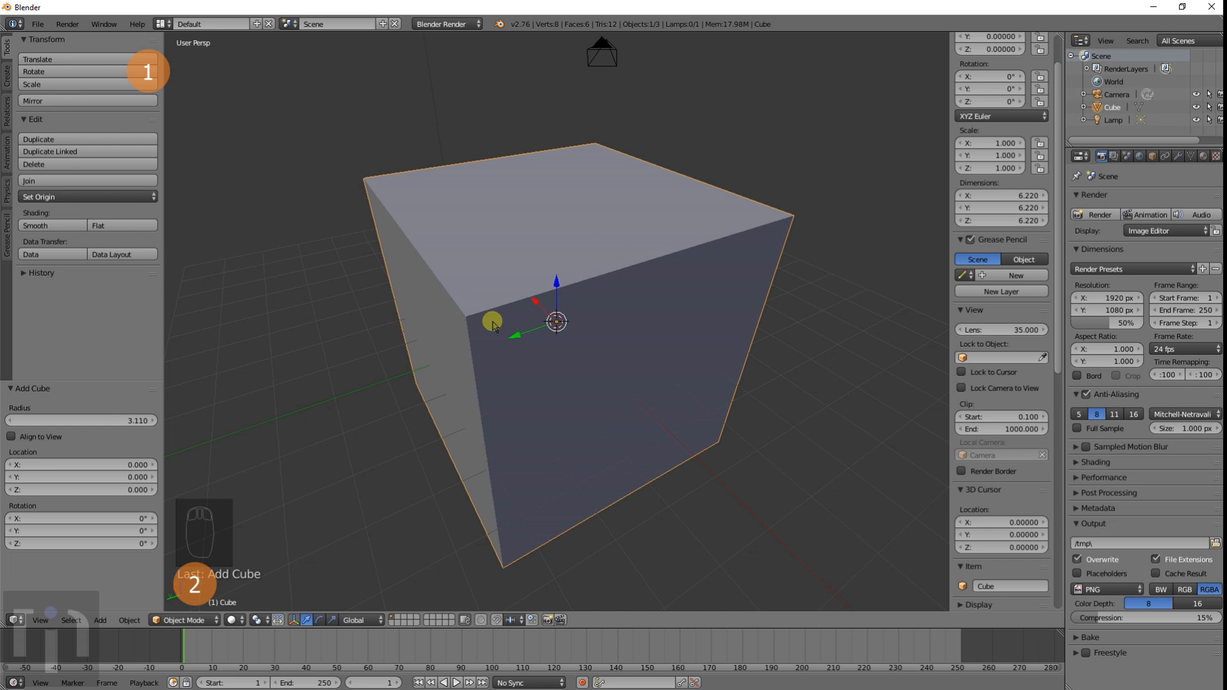
key("x")
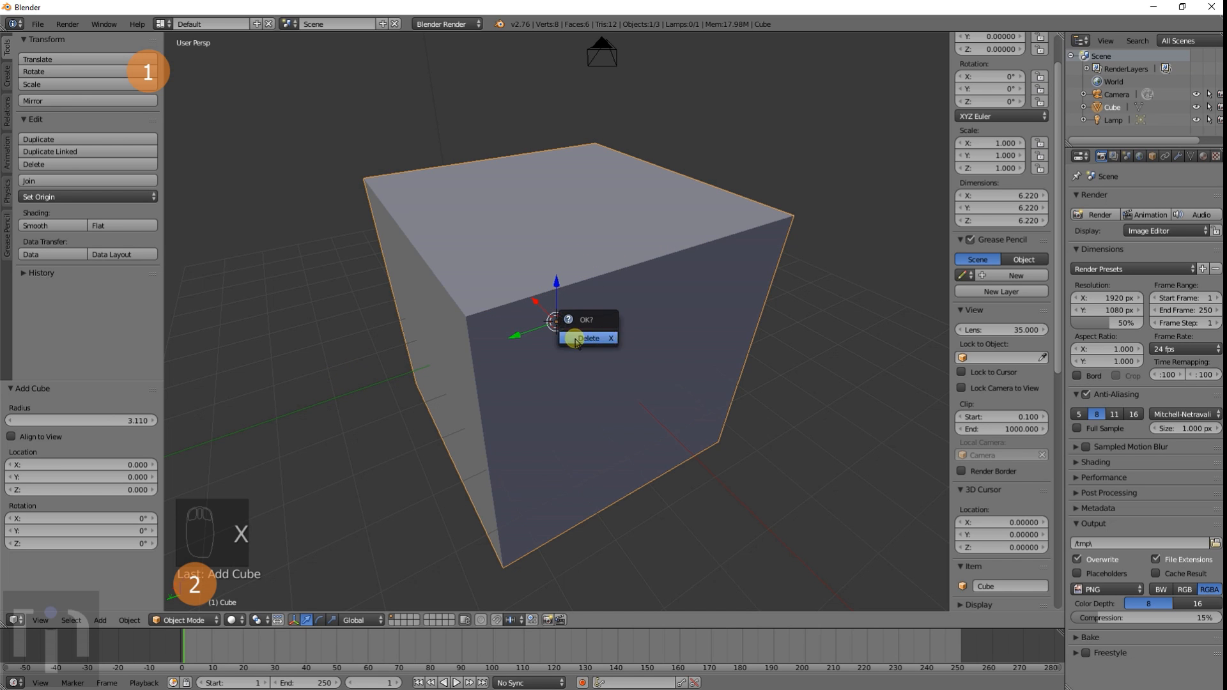
left_click(575, 337)
Step: Add a UV sphere at the 3D cursor and move it about 1.607 along the Y axis
key("shift+a")
mouse_move(574, 346)
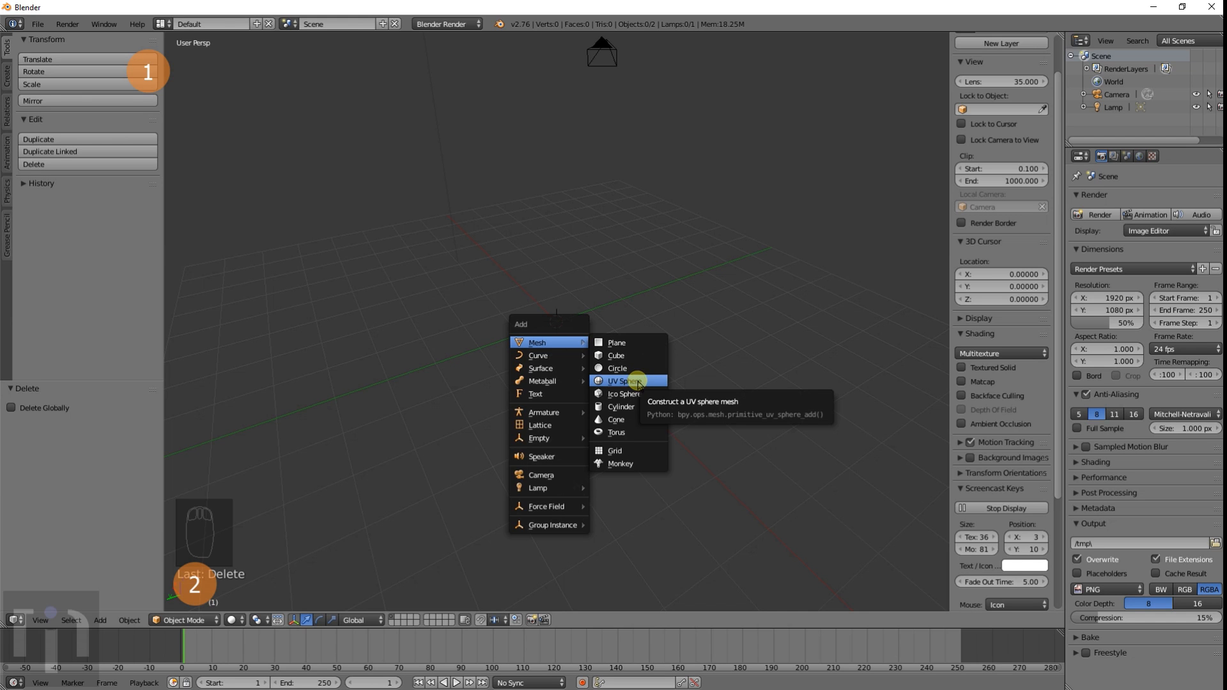
left_click(638, 384)
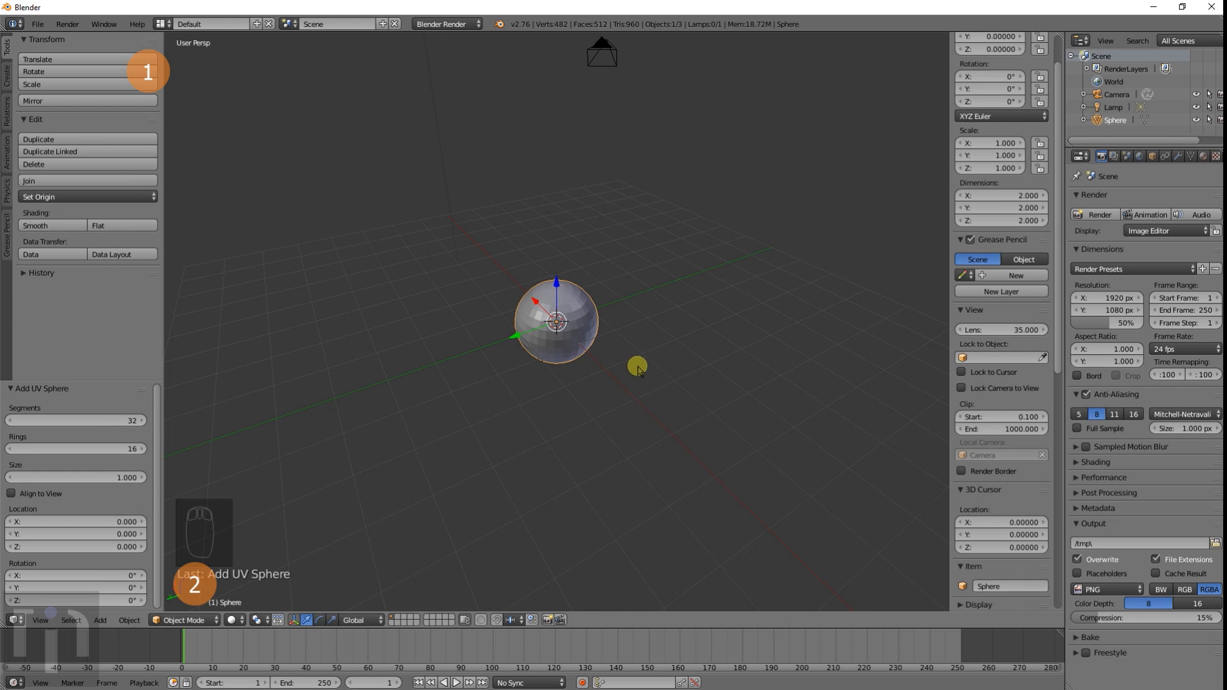
middle_click_drag(635, 397, 581, 404)
scroll(578, 403, "up", 5)
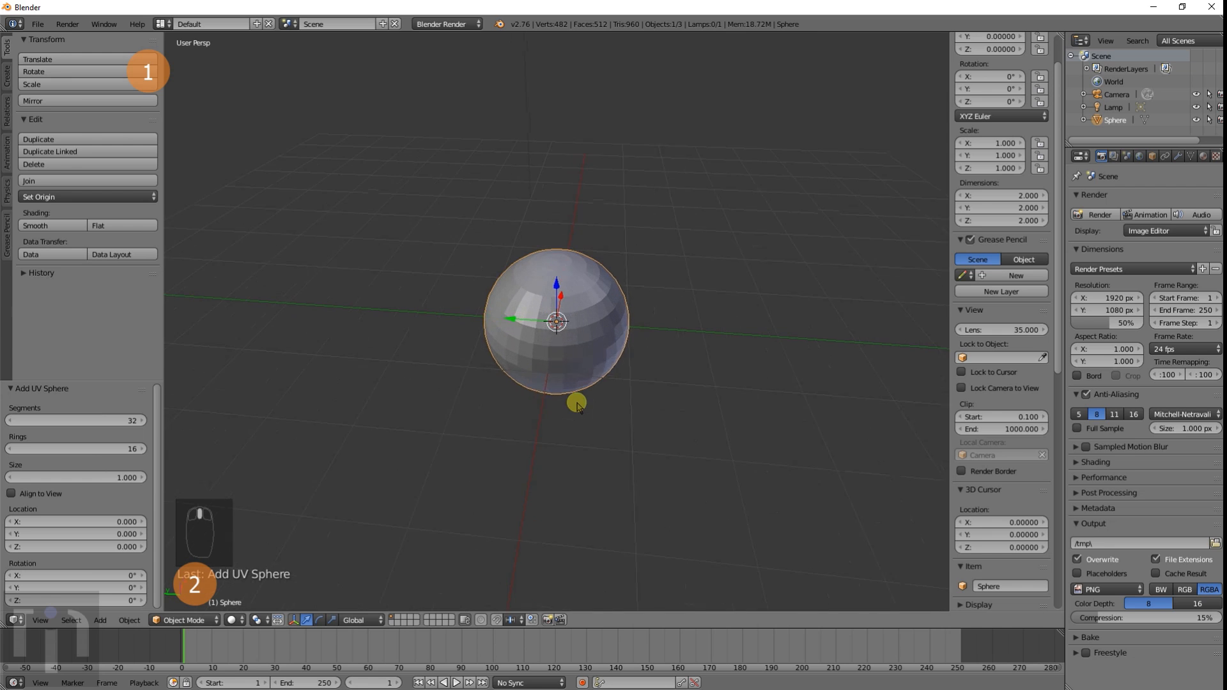
key("g")
key("y")
left_click(416, 370)
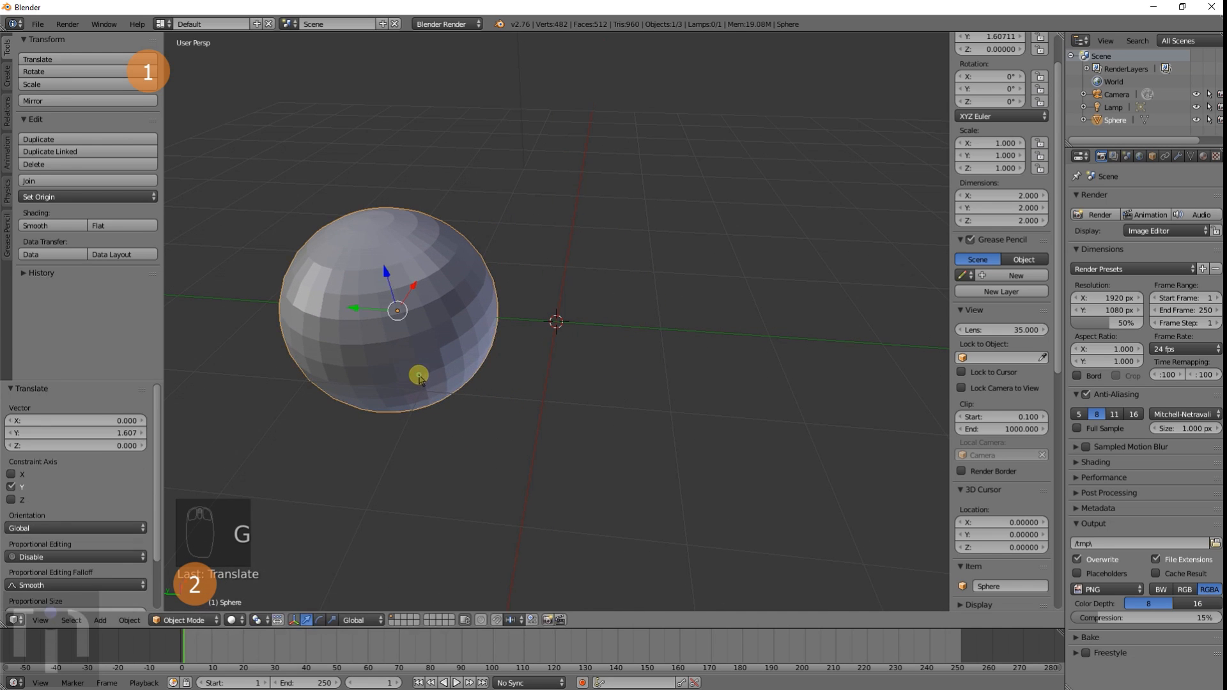
Step: Add an ico sphere at the 3D cursor and move it about -1.376 along the Y axis
key("shift+a")
mouse_move(503, 360)
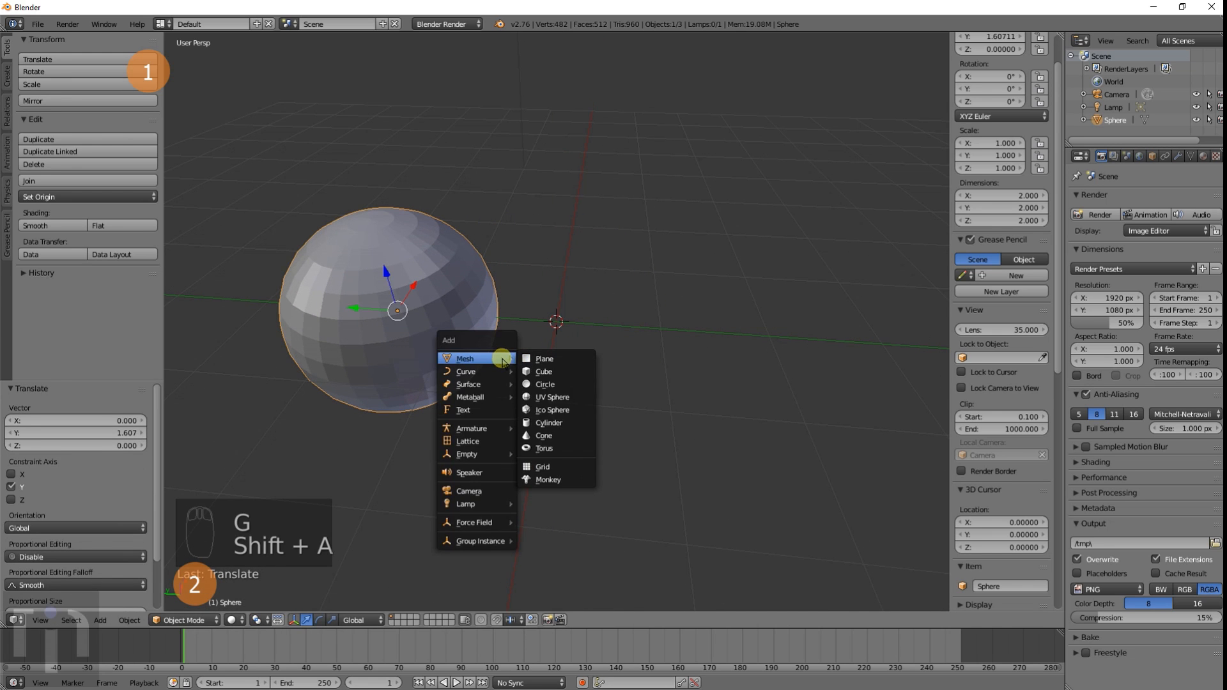
left_click(557, 409)
key("g")
key("y")
left_click(701, 368)
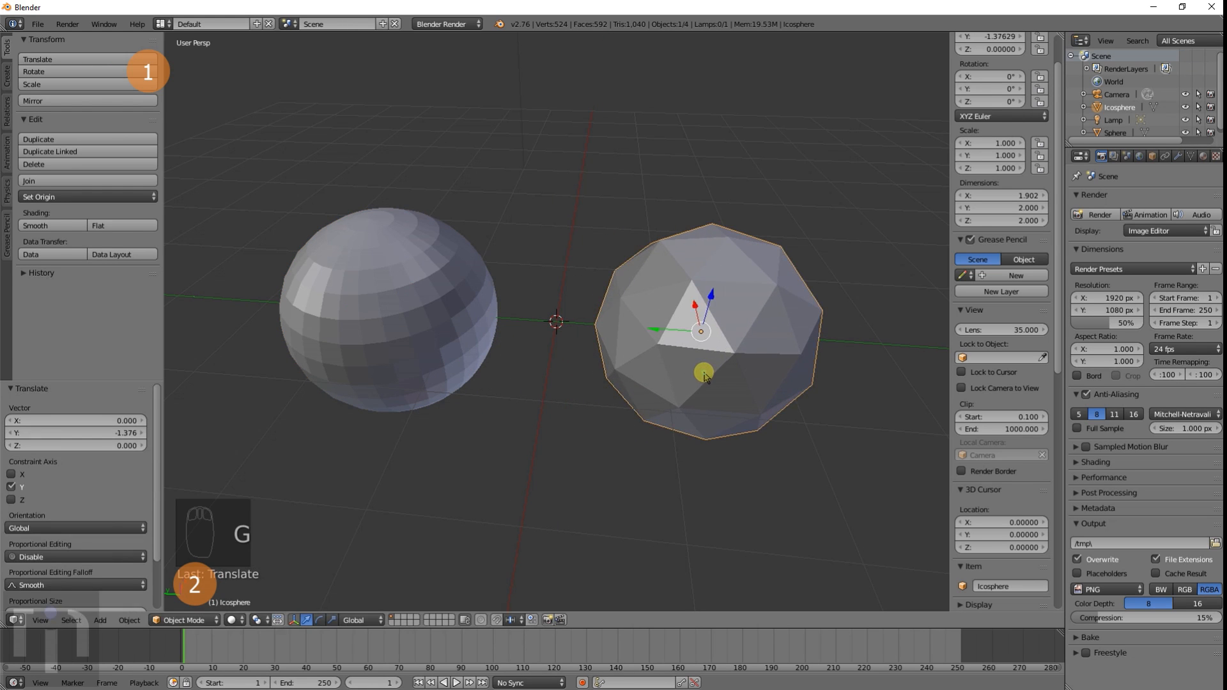
Step: Compare the face layout of the UV sphere and the ico sphere up close and from several angles
scroll(603, 438, "down", 3)
right_click(470, 338)
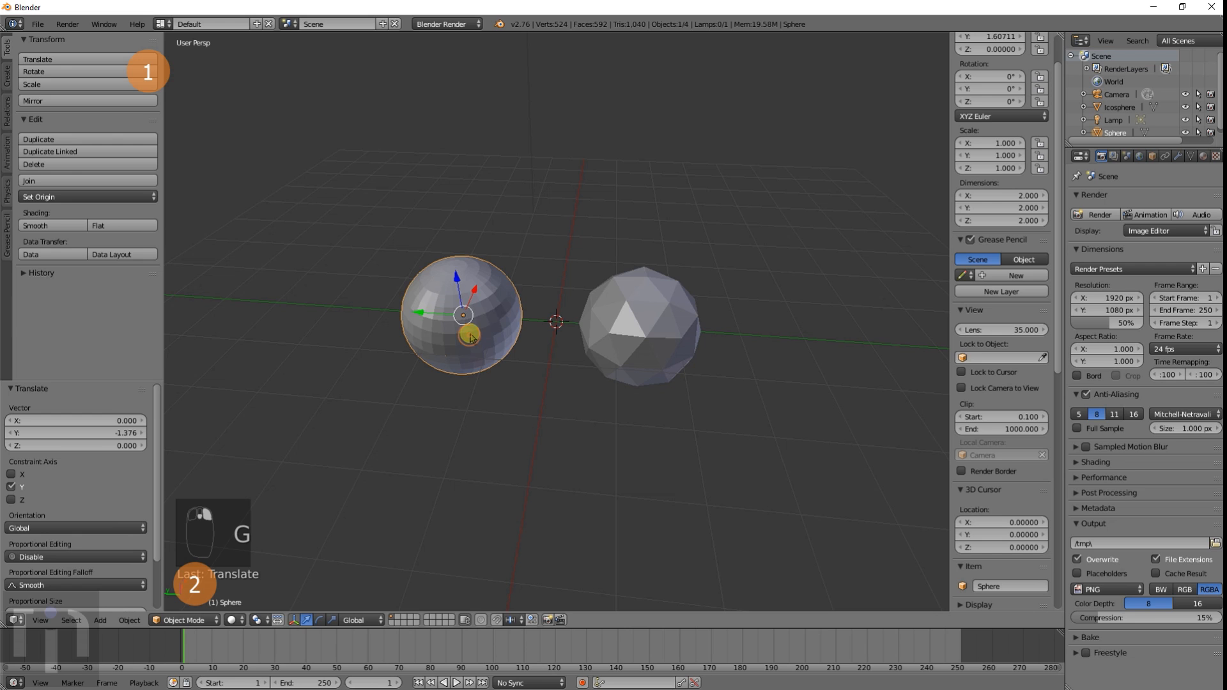
middle_click_drag(507, 408, 607, 396)
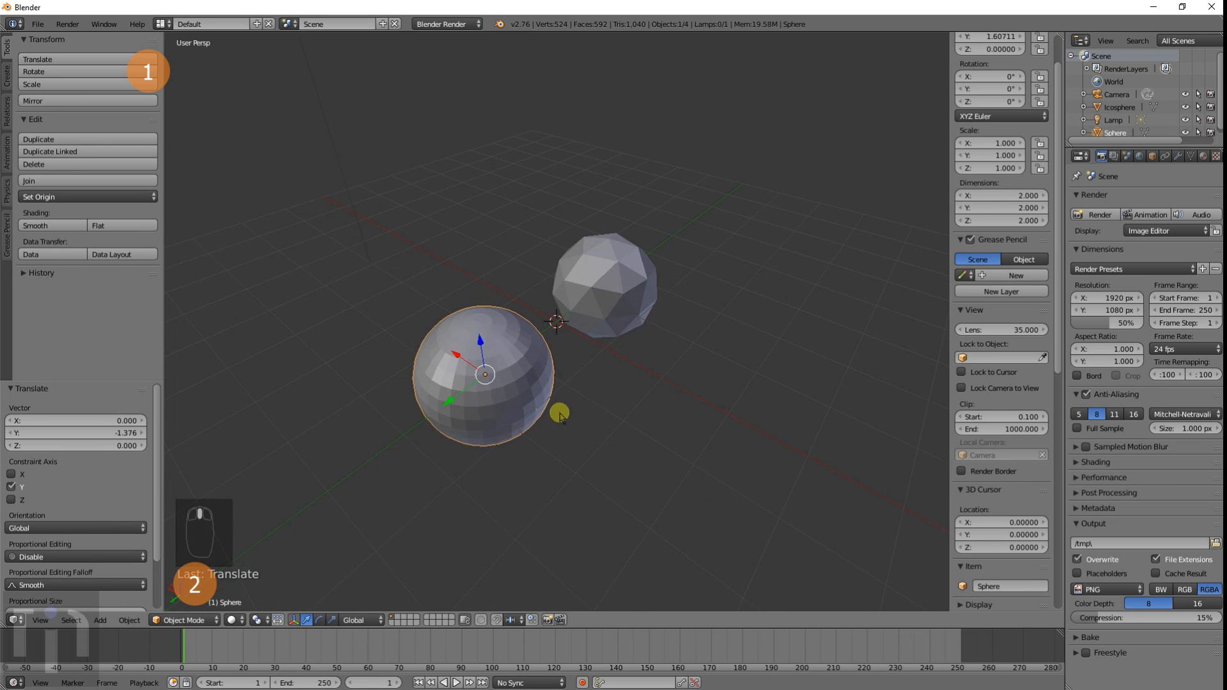
scroll(558, 414, "up", 6)
middle_click_drag(415, 412, 477, 378)
scroll(477, 377, "down", 4)
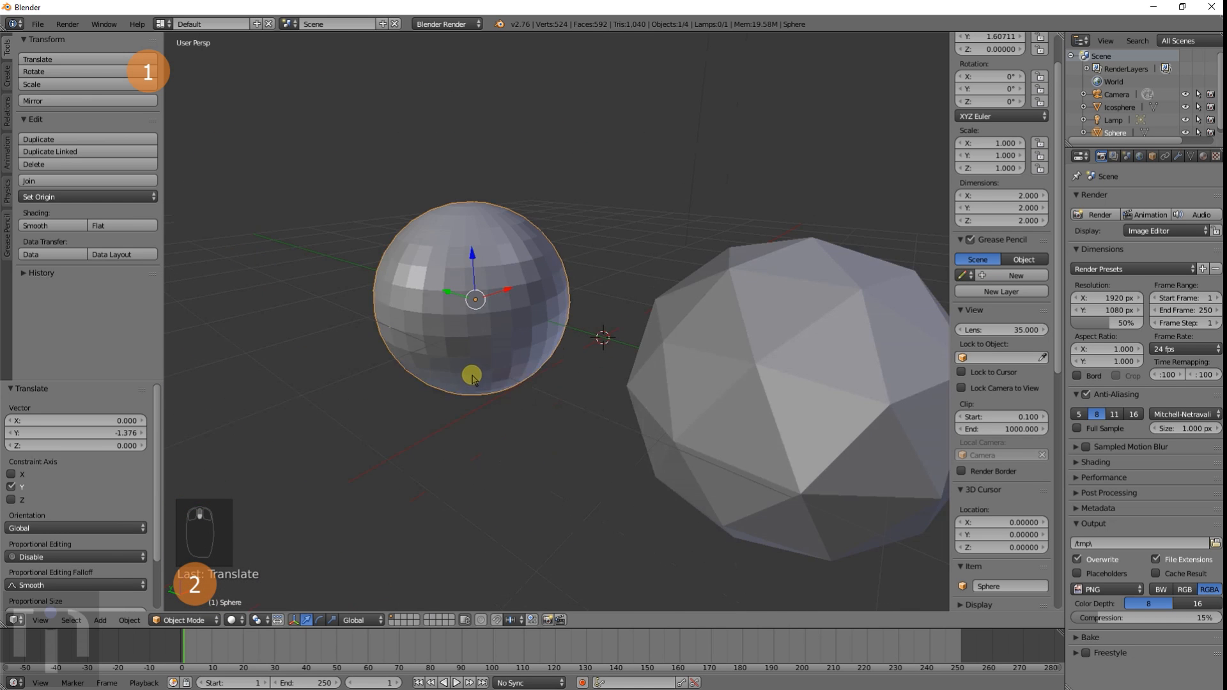
middle_click_drag(656, 402, 527, 332, "shift")
right_click(580, 303)
scroll(505, 342, "down", 5)
middle_click_drag(481, 370, 493, 416)
scroll(583, 466, "up", 4)
scroll(614, 435, "down", 4)
middle_click_drag(687, 383, 665, 367)
scroll(678, 351, "down", 2)
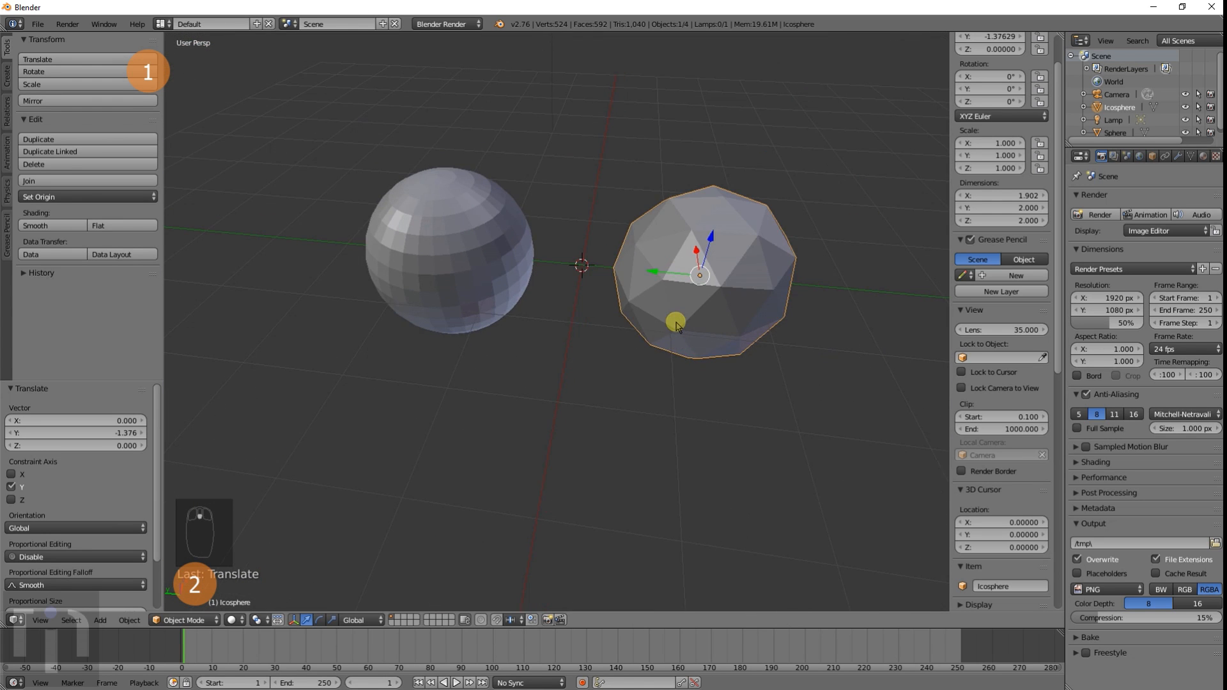
right_click(482, 257)
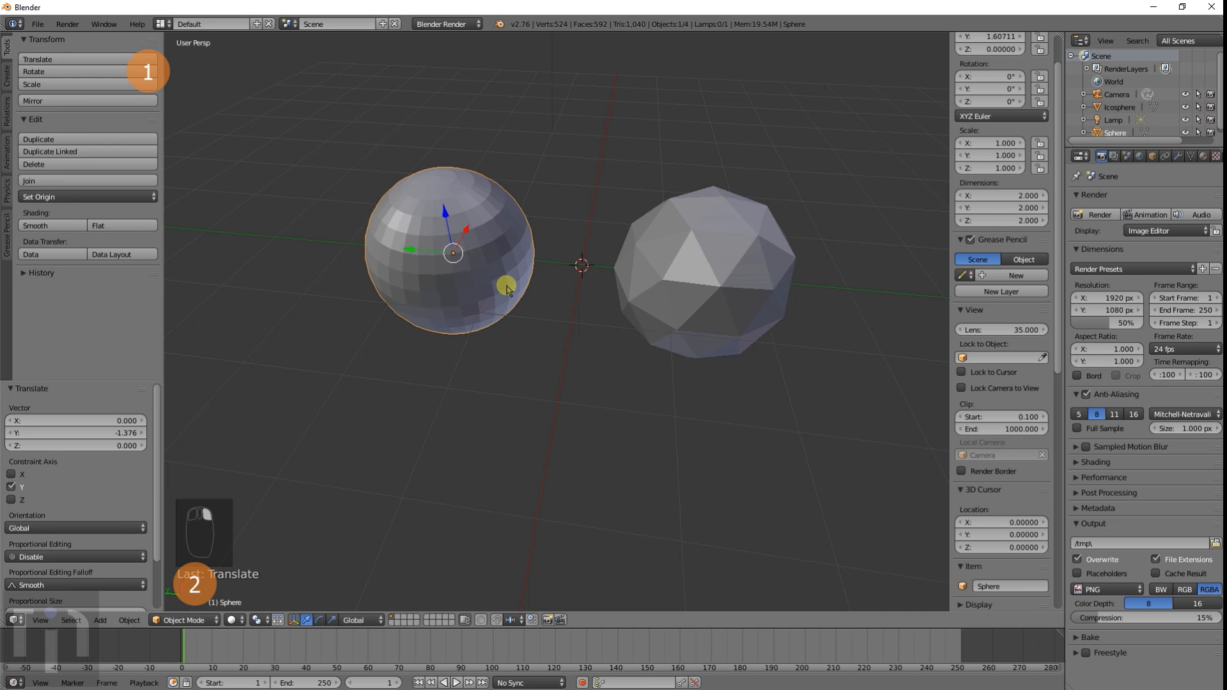
Step: Spread the two spheres apart along Y, moving the ico sphere about -1.338 and the UV sphere about 1.594
right_click(709, 273)
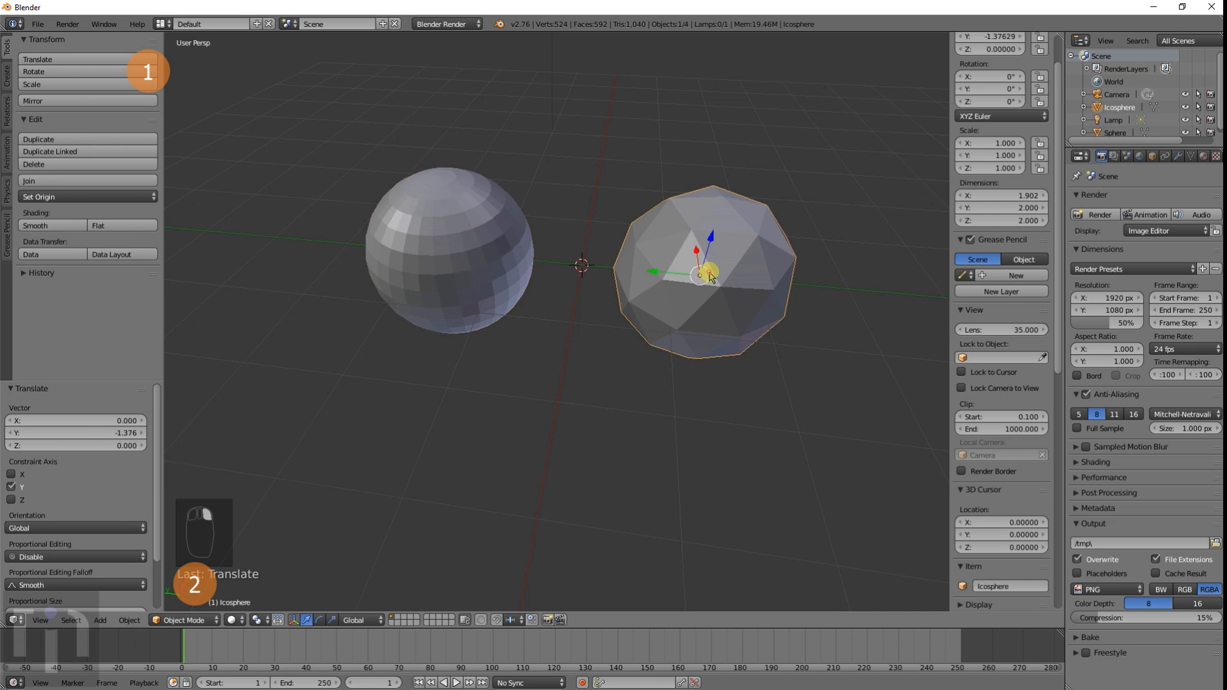
key("g")
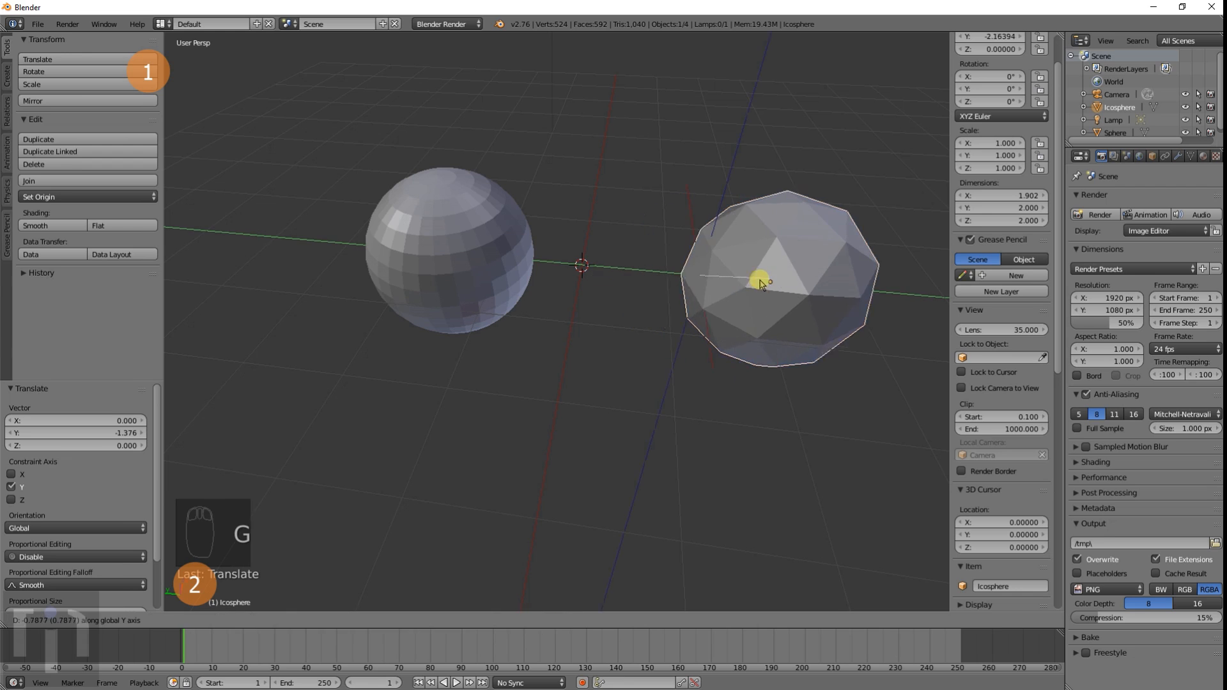
right_click(510, 242)
key("g")
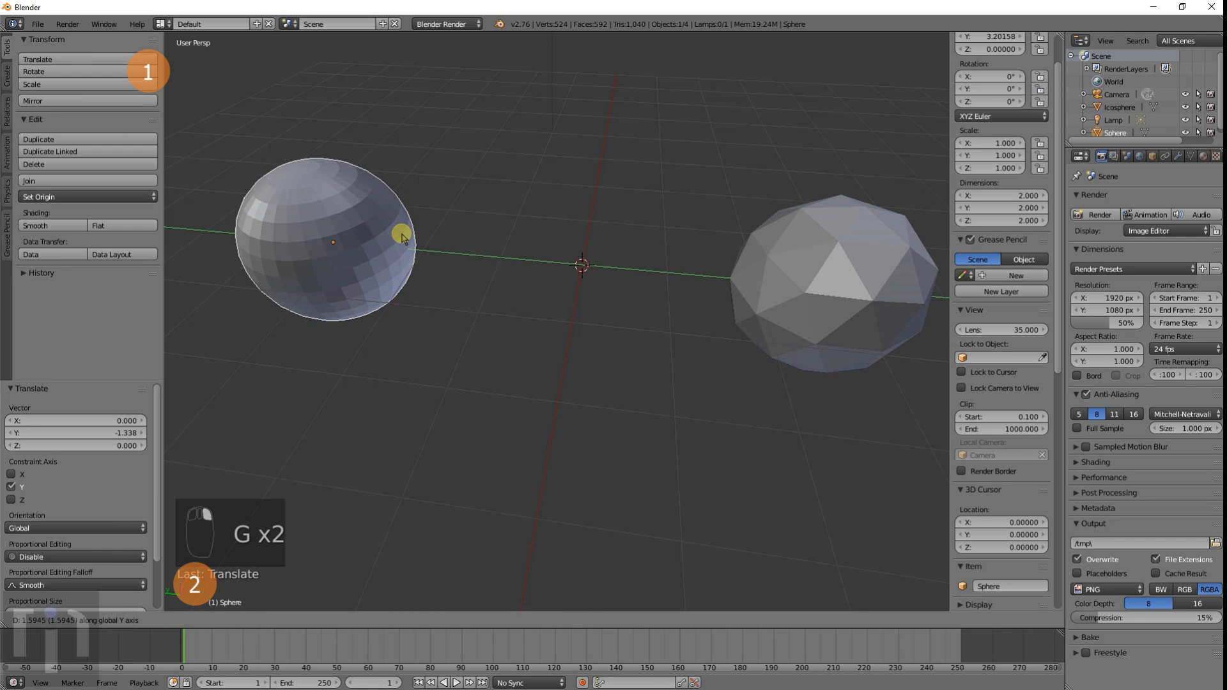
left_click(401, 238)
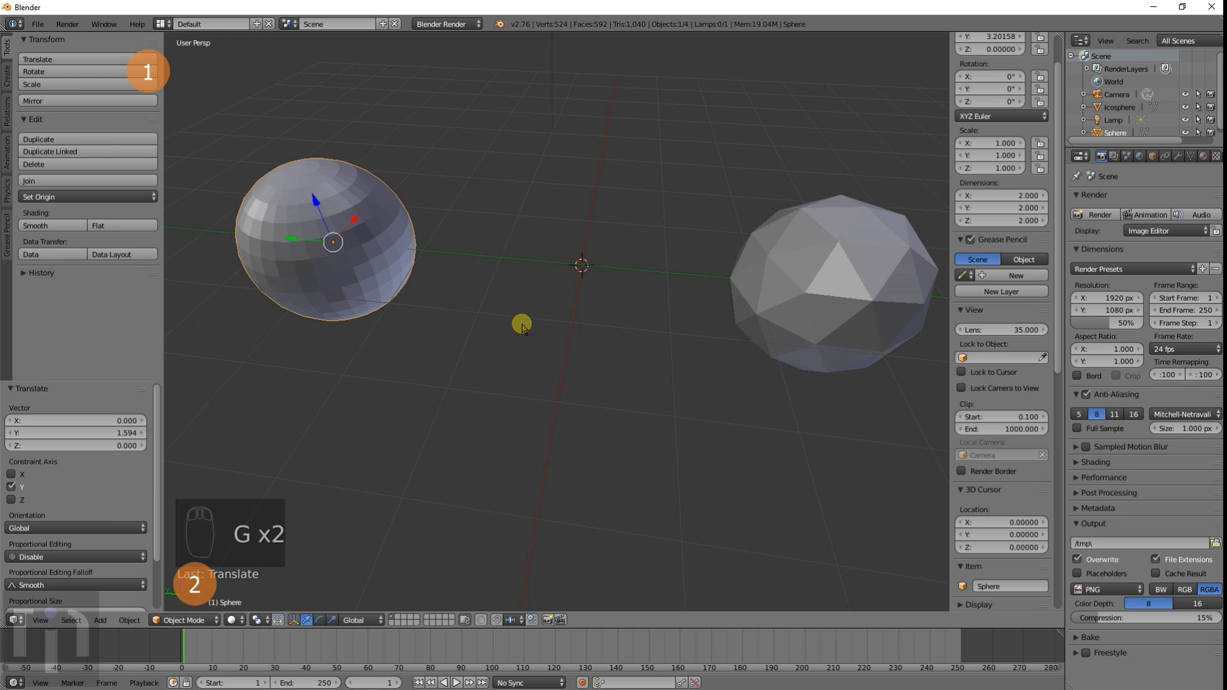
Step: Add another ico sphere at the 3D cursor between the two spheres and raise its subdivisions to 4
key("shift+a")
mouse_move(522, 324)
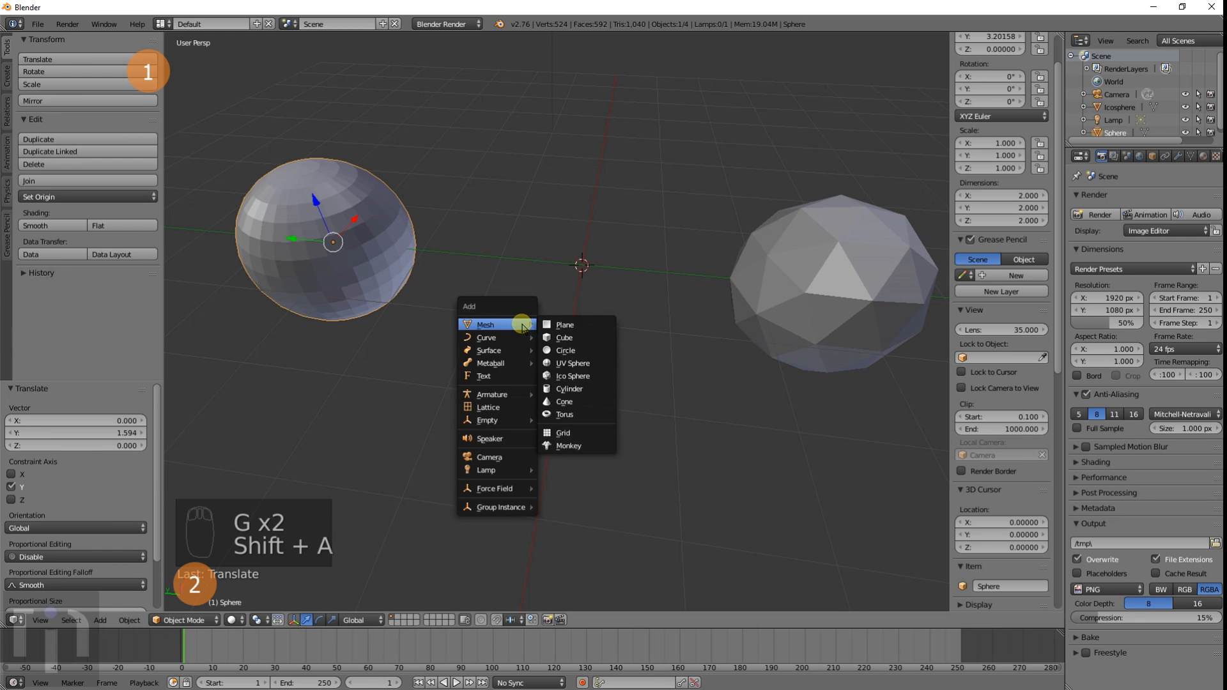
left_click(572, 377)
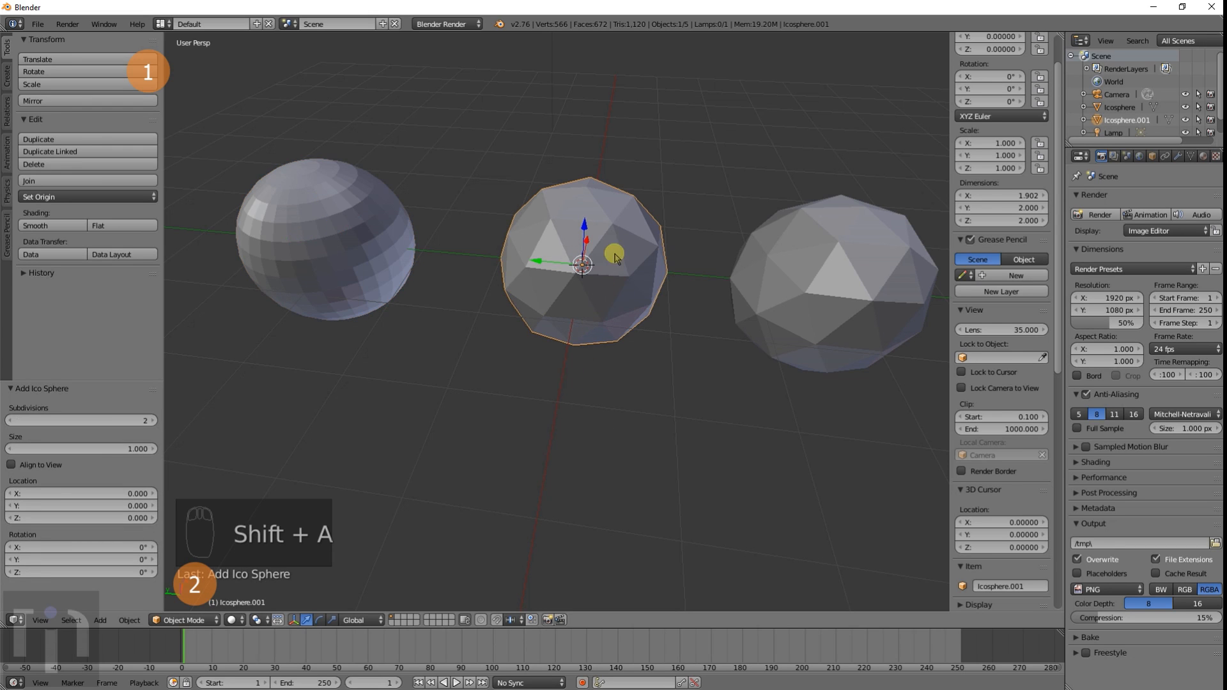
left_click(149, 421)
left_click(149, 422)
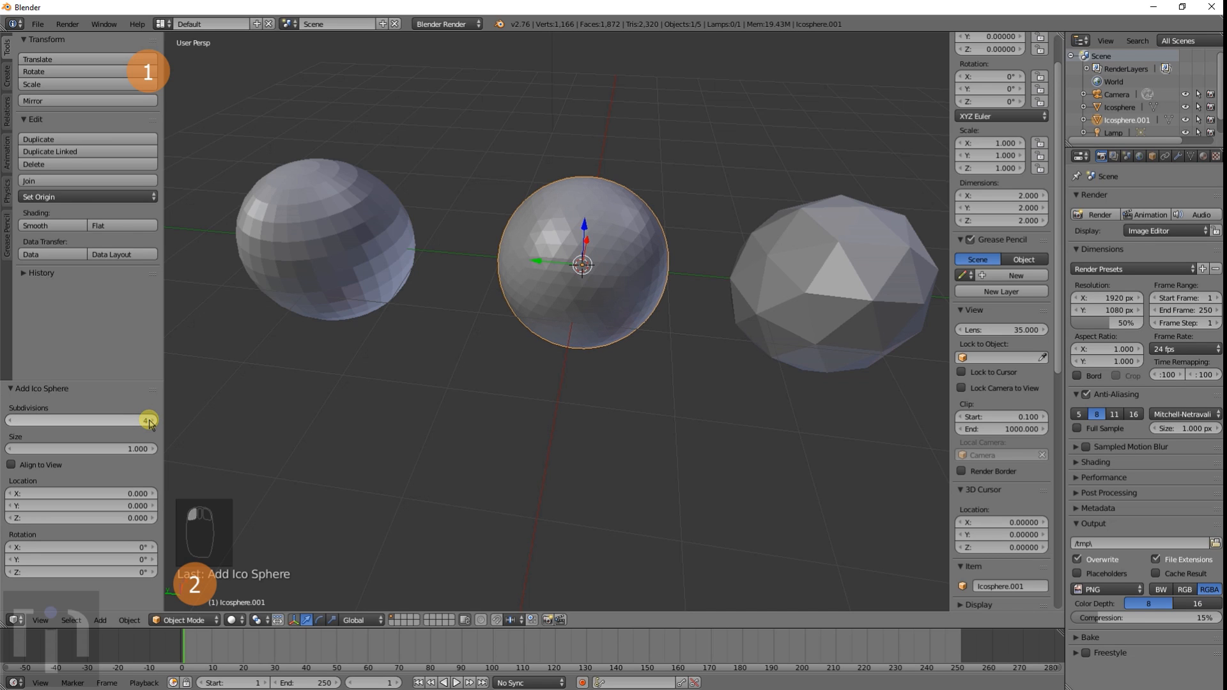
Step: Lower the middle ico sphere's subdivisions to 1
left_click(10, 421)
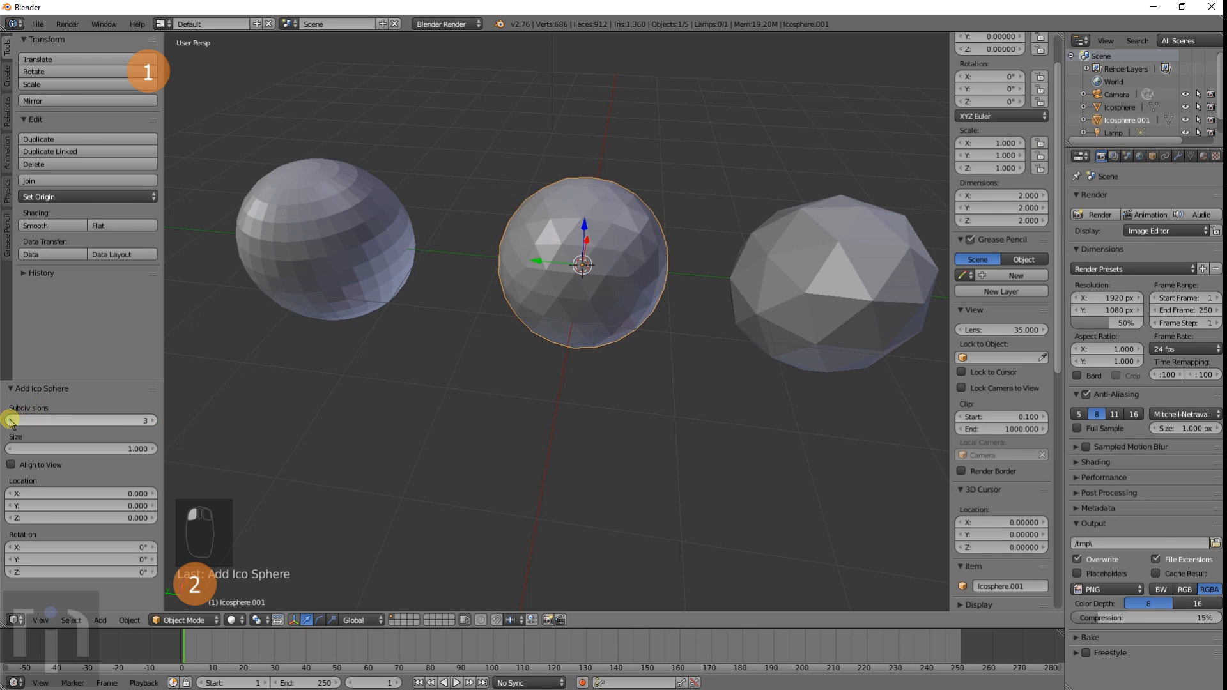
left_click(11, 420)
left_click(11, 420)
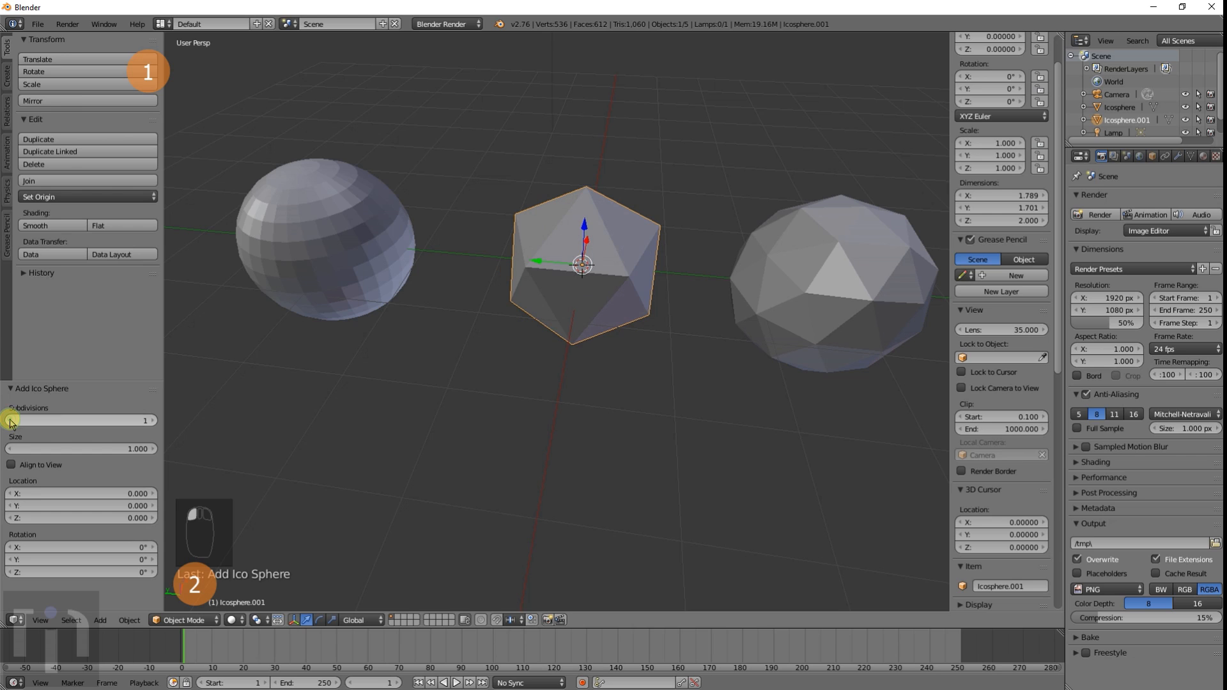
Step: Raise the middle ico sphere's subdivisions stepwise to 8
left_click(152, 421)
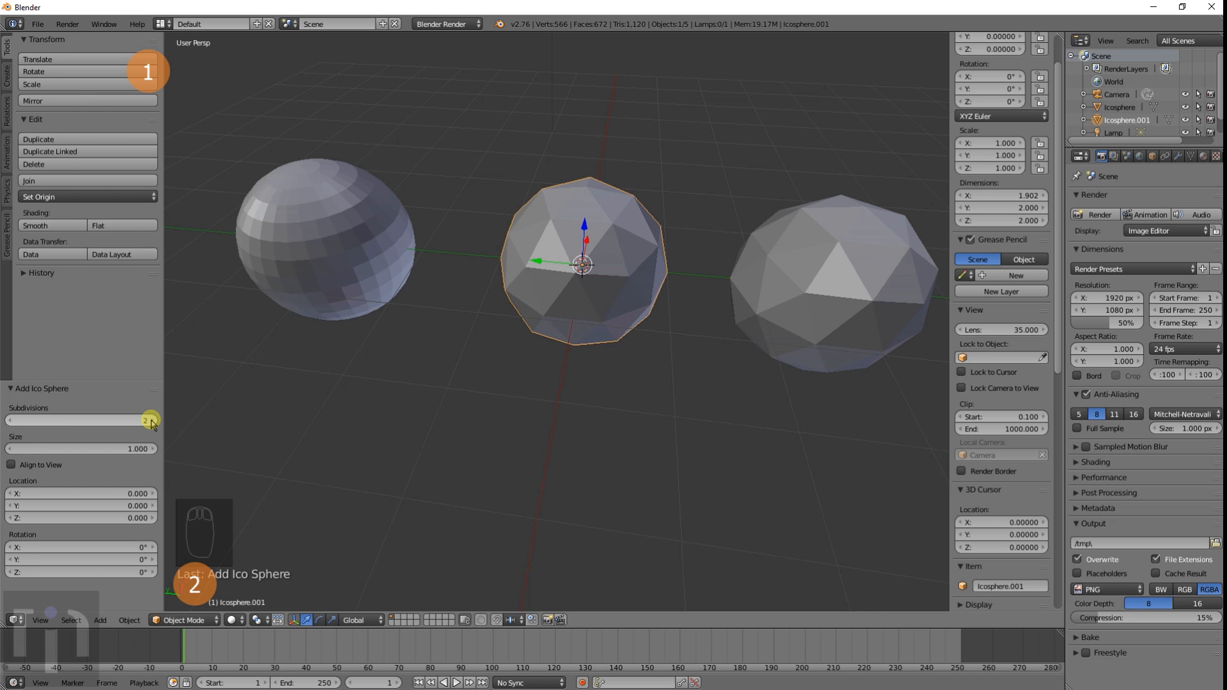
left_click(152, 420)
left_click(152, 421)
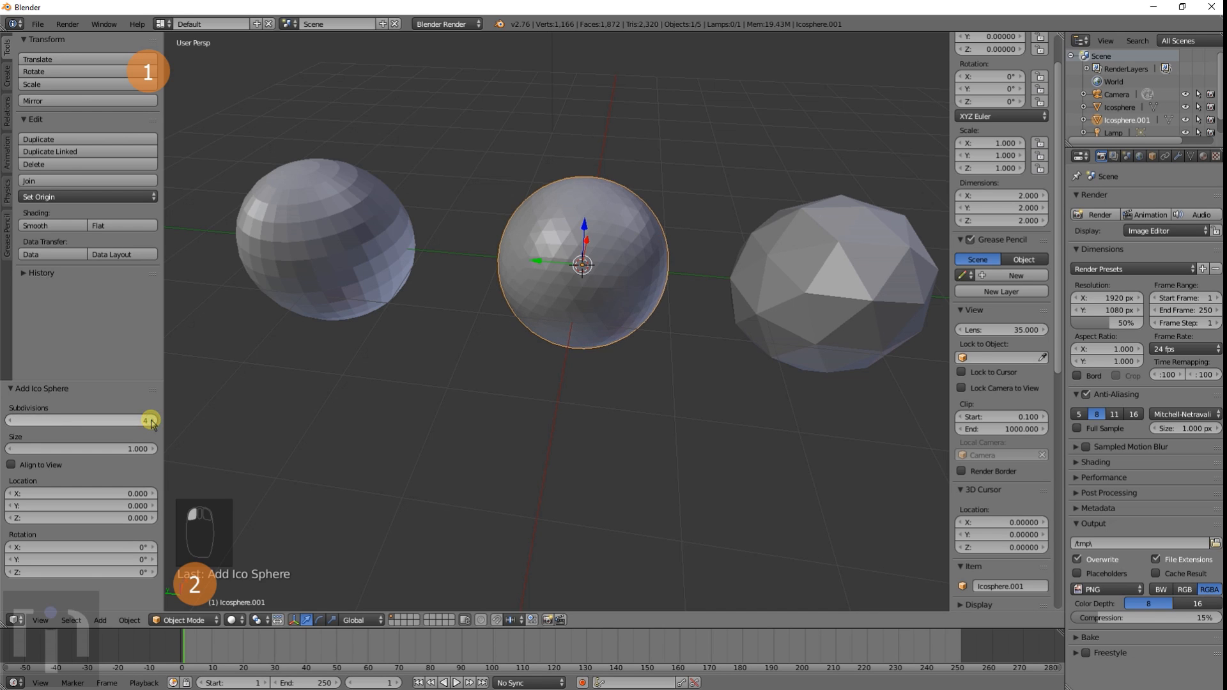
left_click(153, 421)
left_click(152, 421)
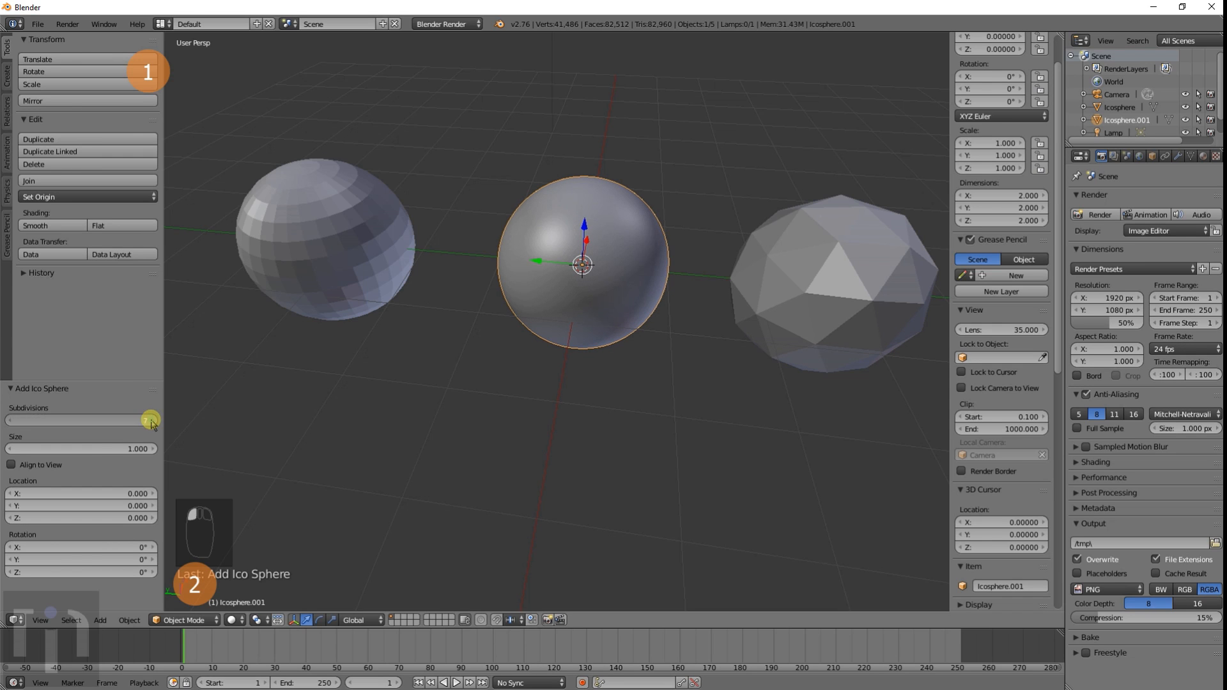
left_click(153, 421)
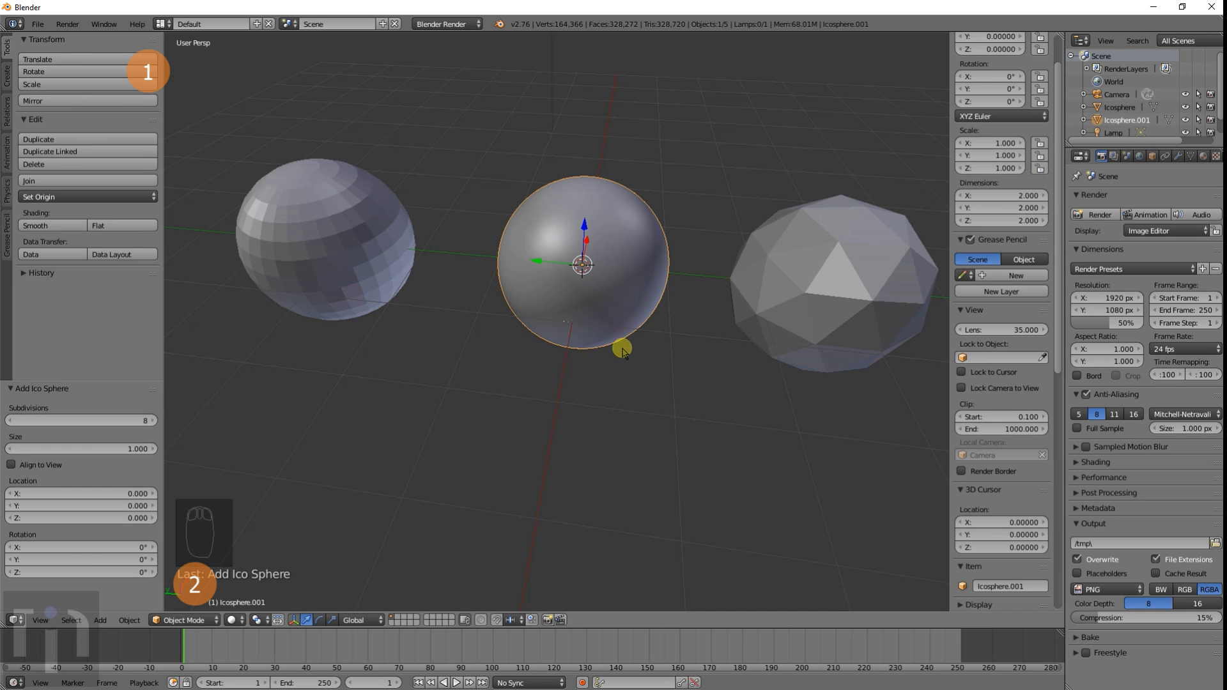
Step: Move the smooth middle ico sphere away from the 3D cursor along X, then about -2.196 along Y
key("g")
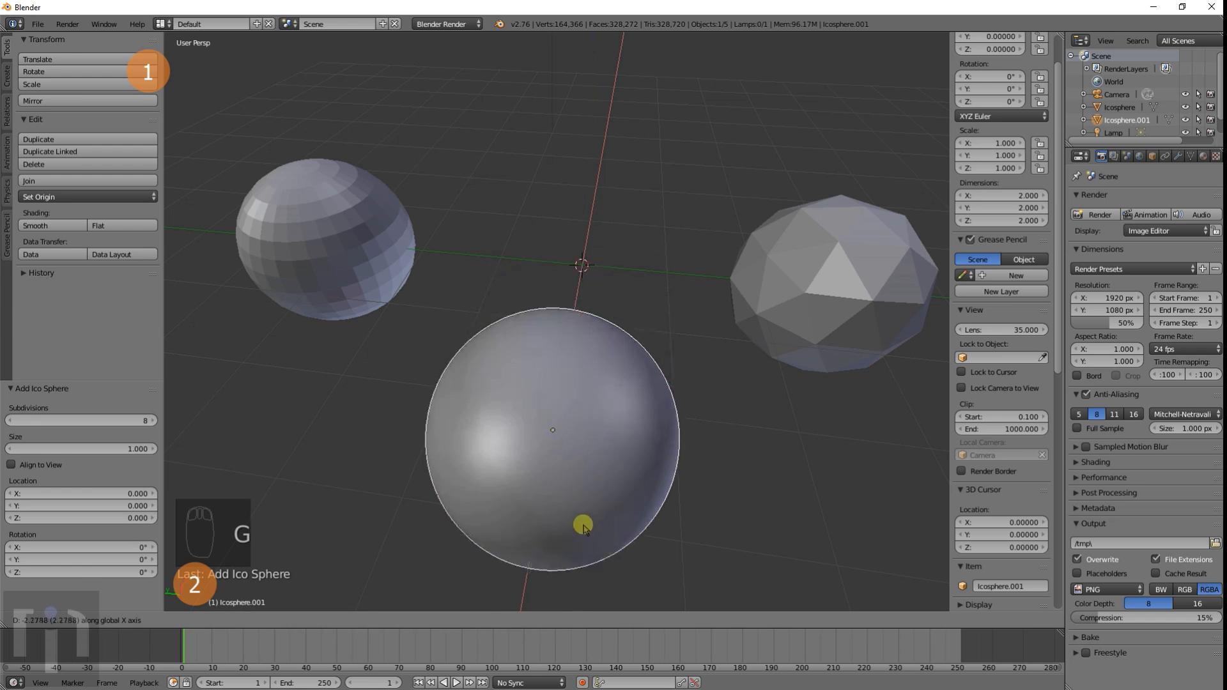
left_click(578, 539)
key("g")
left_click(869, 565)
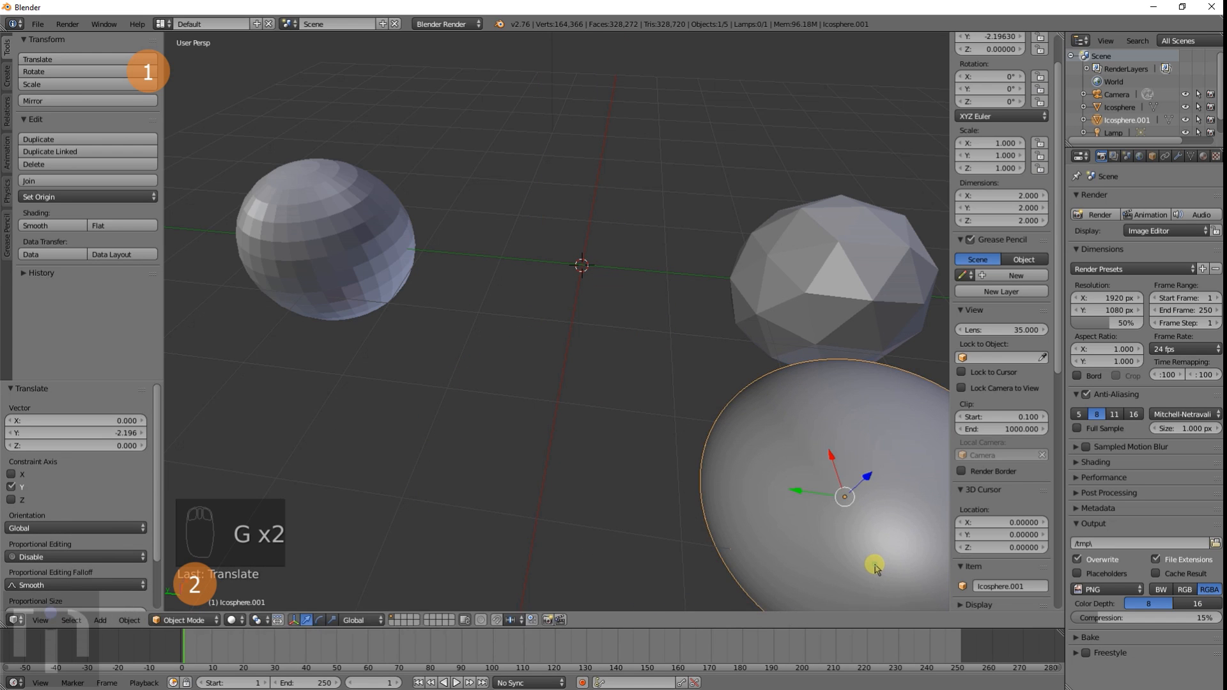
Step: Add a UV sphere at the 3D cursor with 128 segments and 128 rings
key("shift+a")
mouse_move(644, 338)
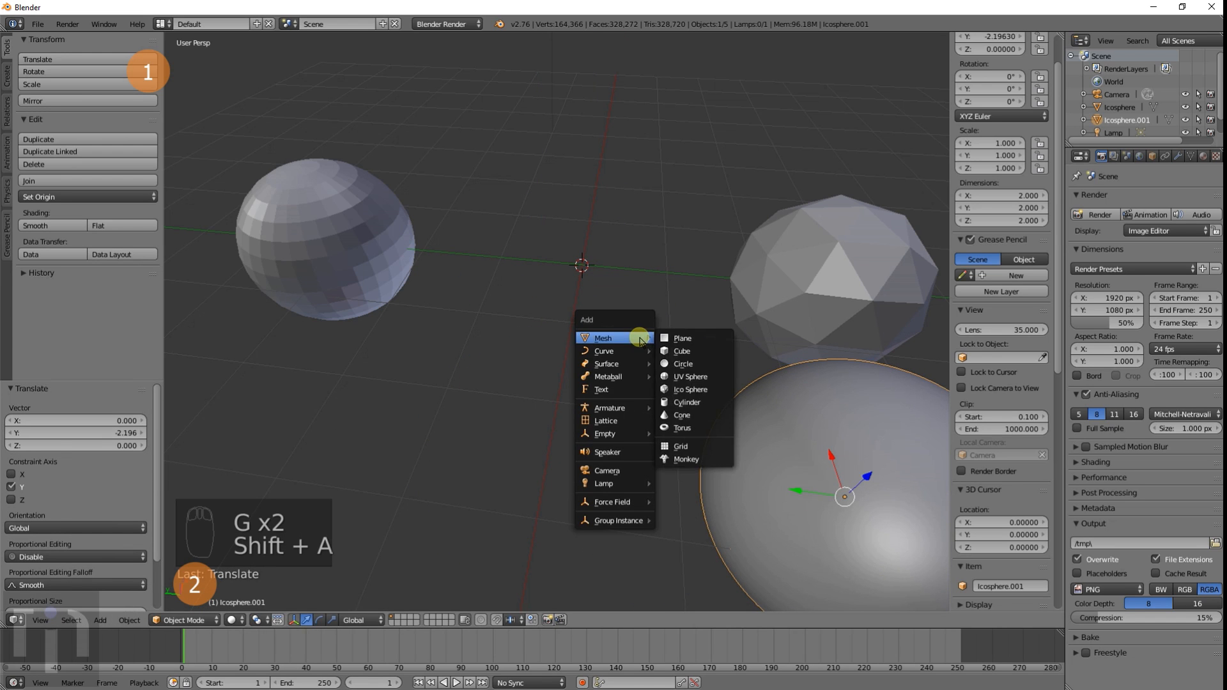
left_click(727, 379)
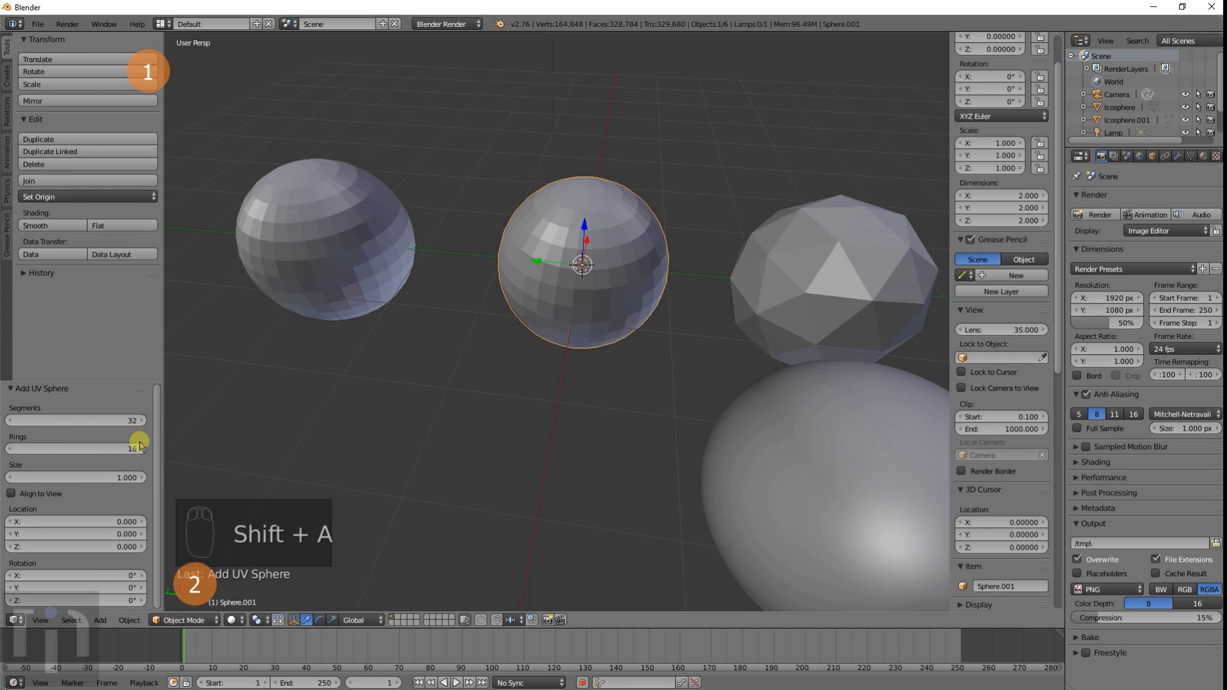
left_click(104, 420)
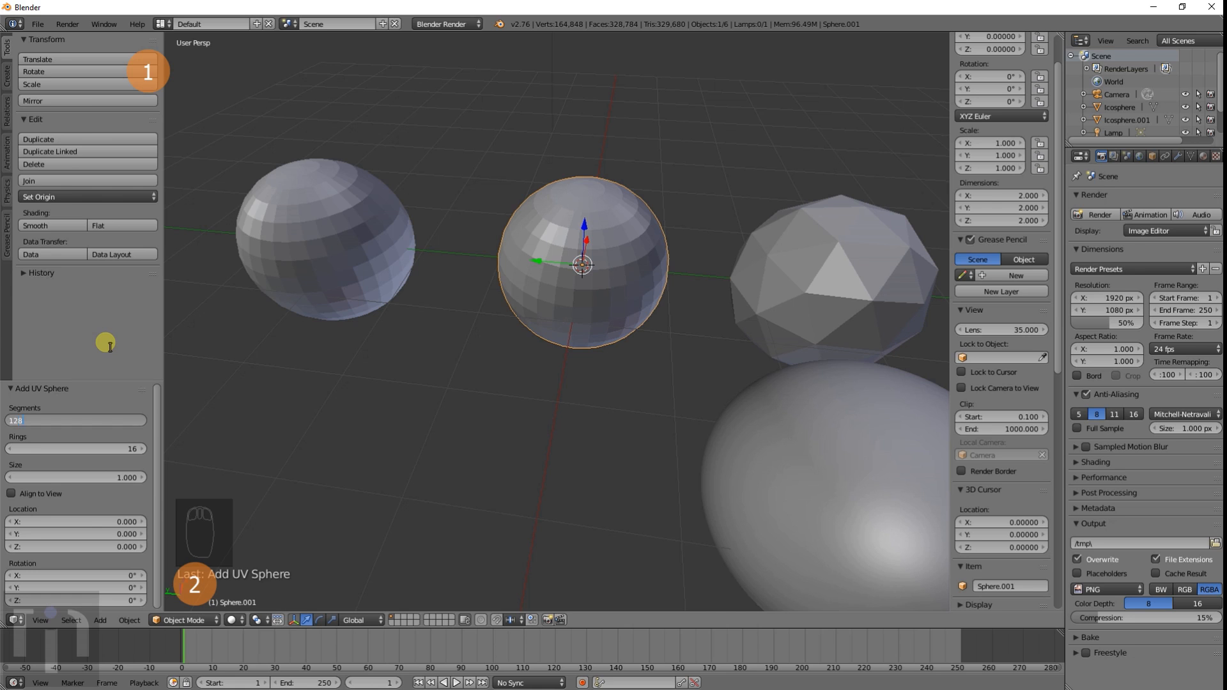
key("Return")
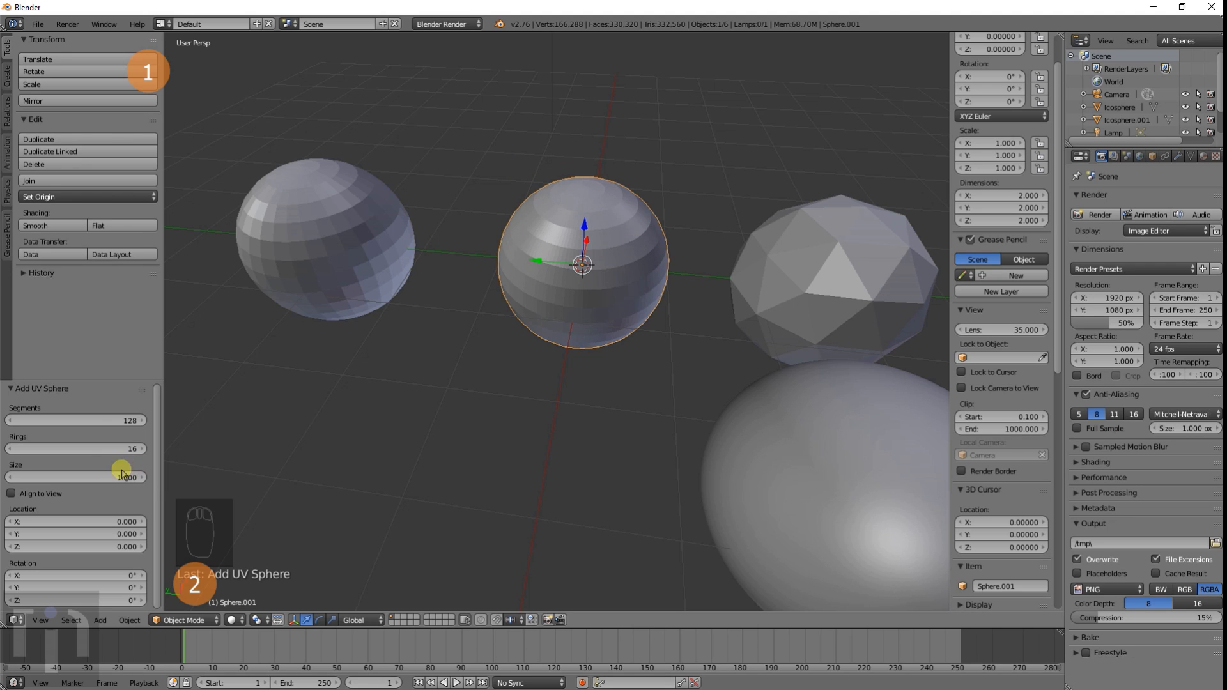
left_click(101, 447)
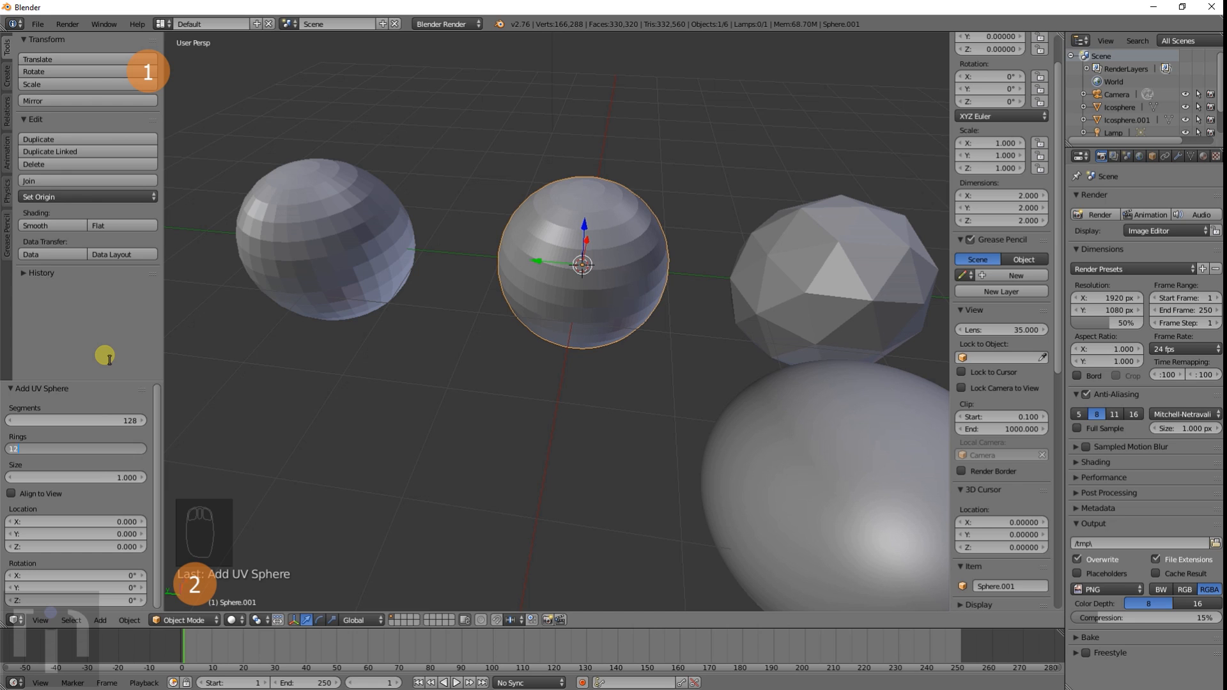
key("Return")
Step: Compare the surface smoothness of the new UV sphere and the high-subdivision ico sphere up close
scroll(578, 263, "up", 6)
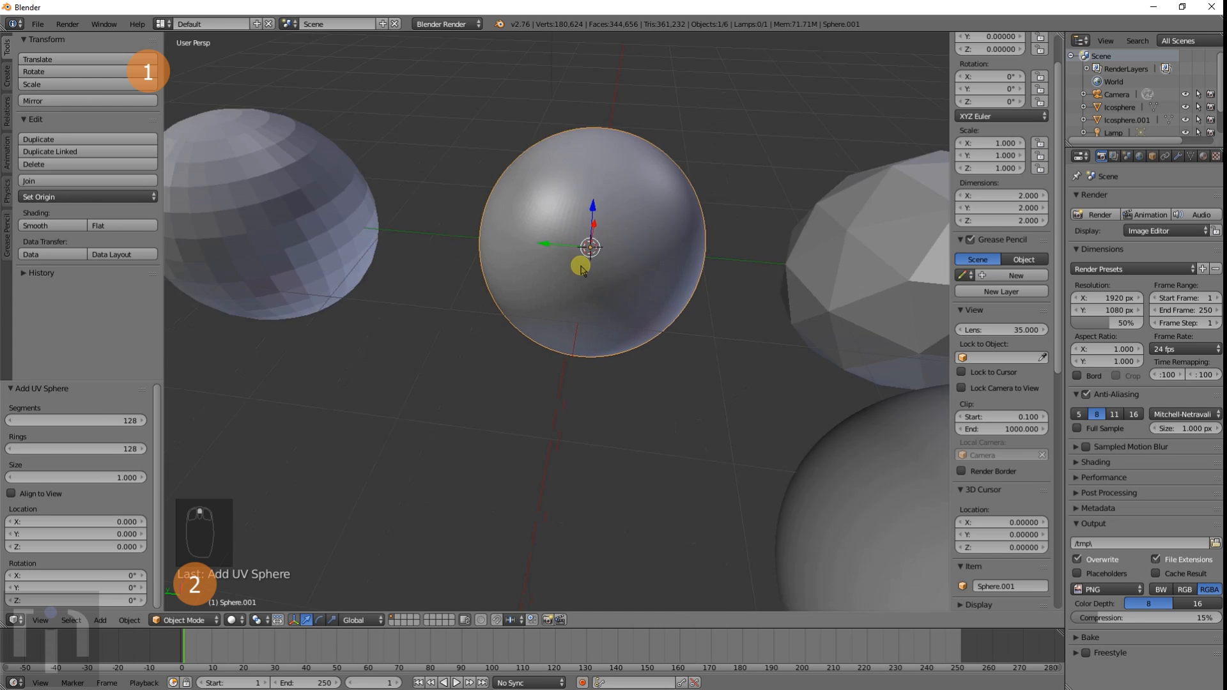
scroll(583, 265, "down", 2)
scroll(629, 191, "down", 5)
right_click(725, 440)
middle_click_drag(812, 463, 471, 315, "shift")
scroll(469, 313, "up", 4)
scroll(427, 298, "down", 5)
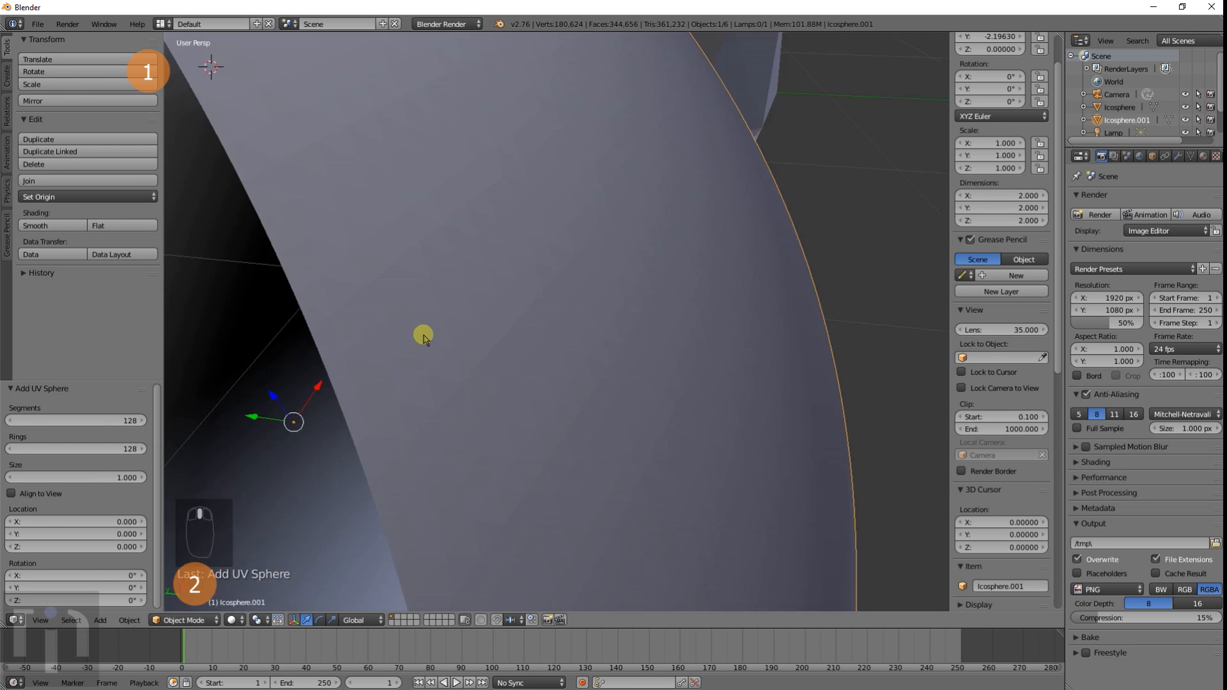
scroll(497, 377, "down", 2)
scroll(497, 377, "down", 2)
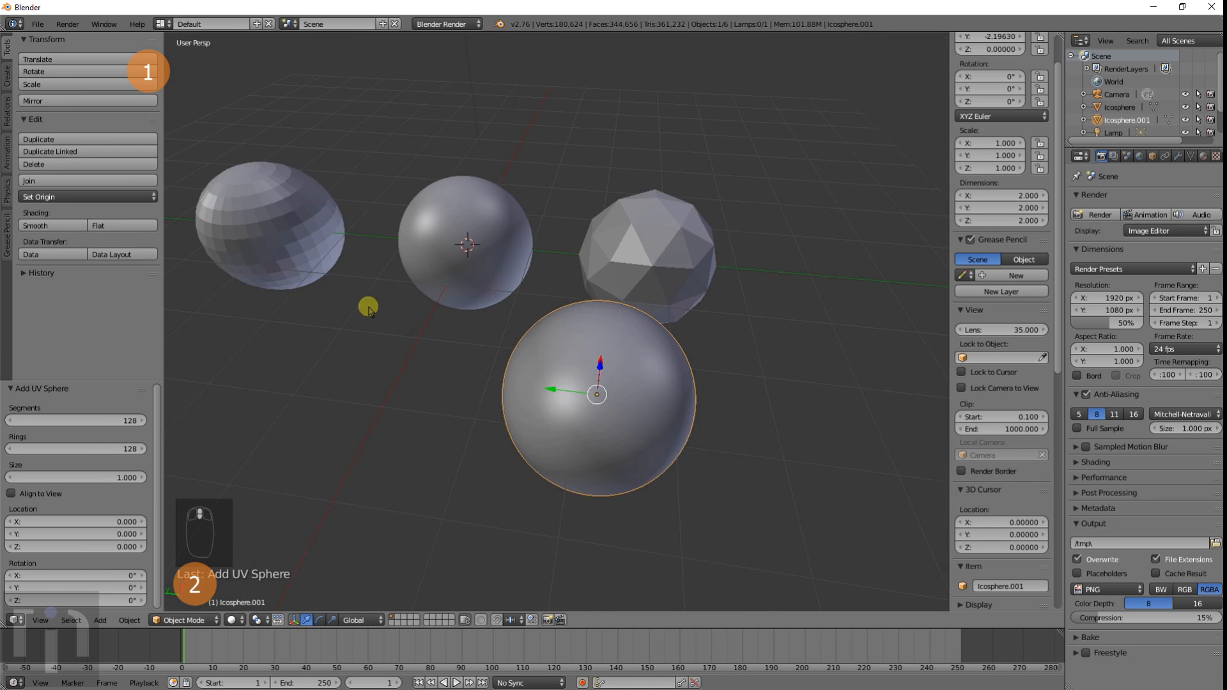
Step: Reduce the new UV sphere's size to 0.740
middle_click_drag(419, 282, 460, 283)
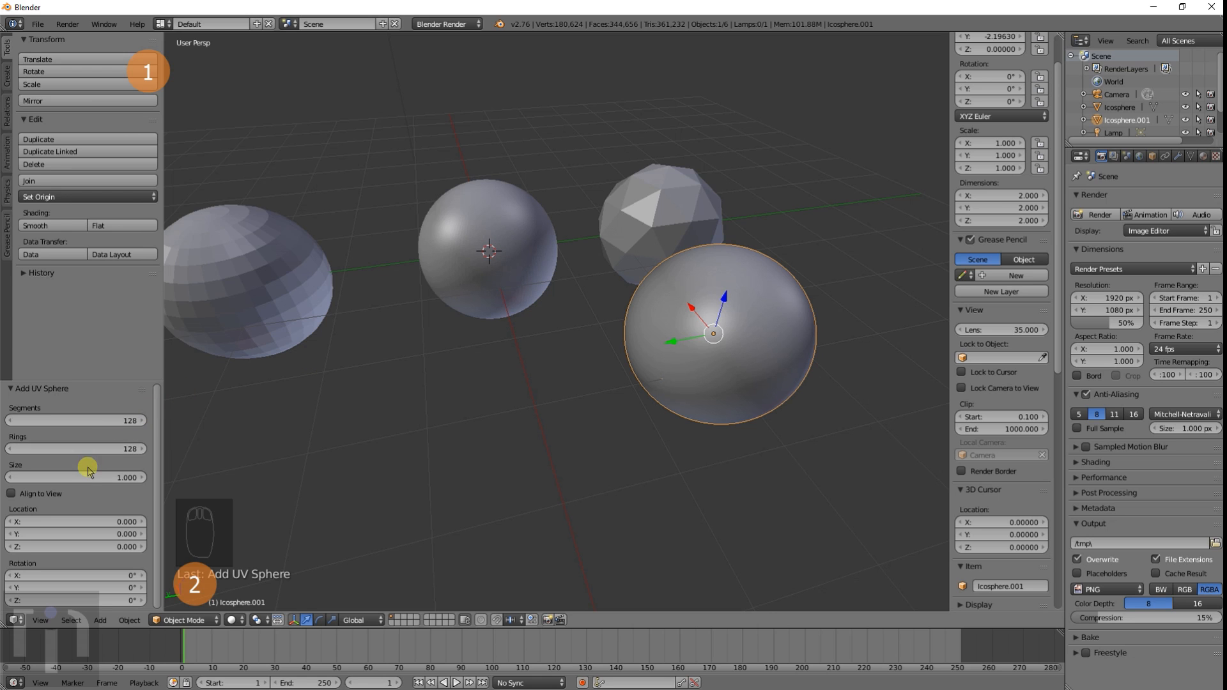
left_click_drag(83, 476, 144, 478)
left_click_drag(230, 488, 75, 477)
Step: Delete all four spheres from the scene, leaving only the camera and lamp
key("x")
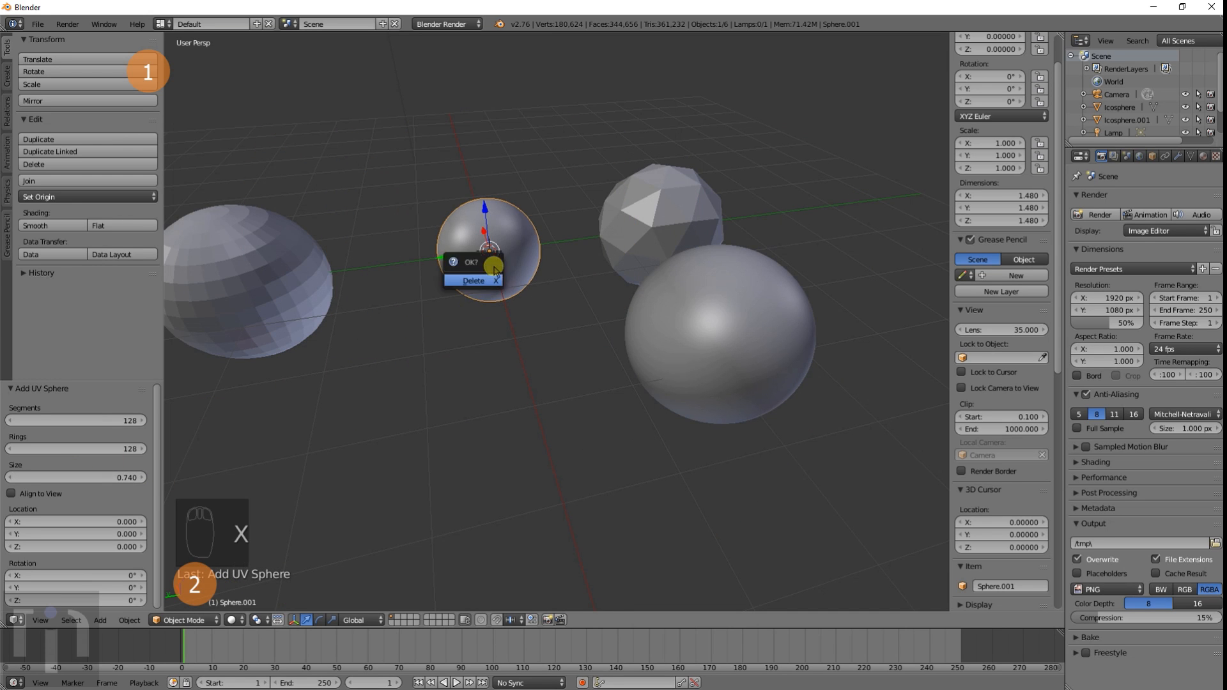
left_click(485, 275)
right_click(660, 230)
key("x")
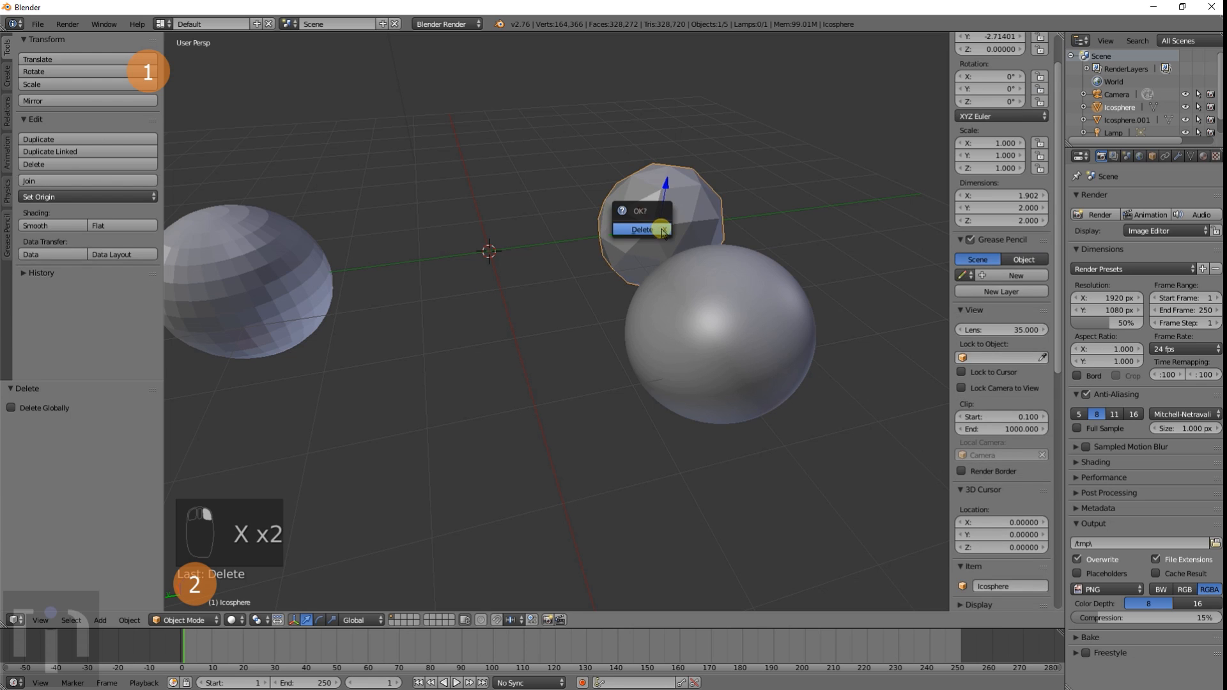
left_click(661, 231)
right_click(684, 310)
key("x")
left_click(668, 305)
right_click(290, 279)
key("x")
left_click(331, 275)
Step: Add a torus mesh at the 3D cursor
key("shift+a")
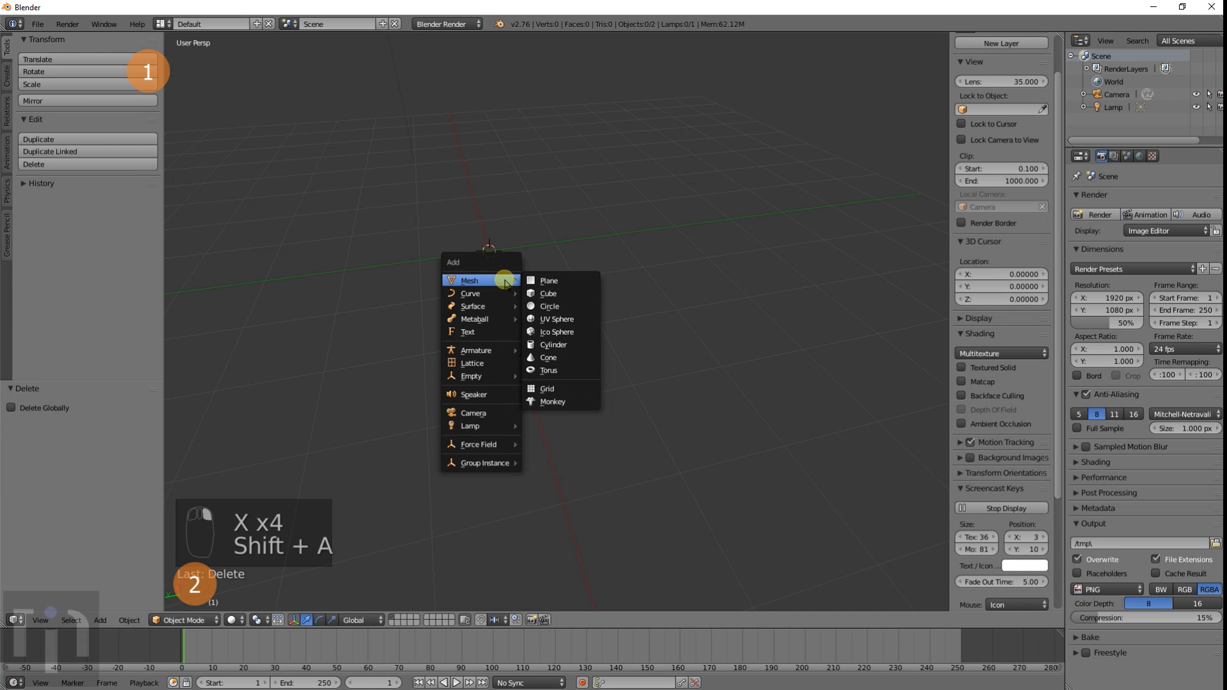
left_click(553, 370)
scroll(430, 281, "up", 5)
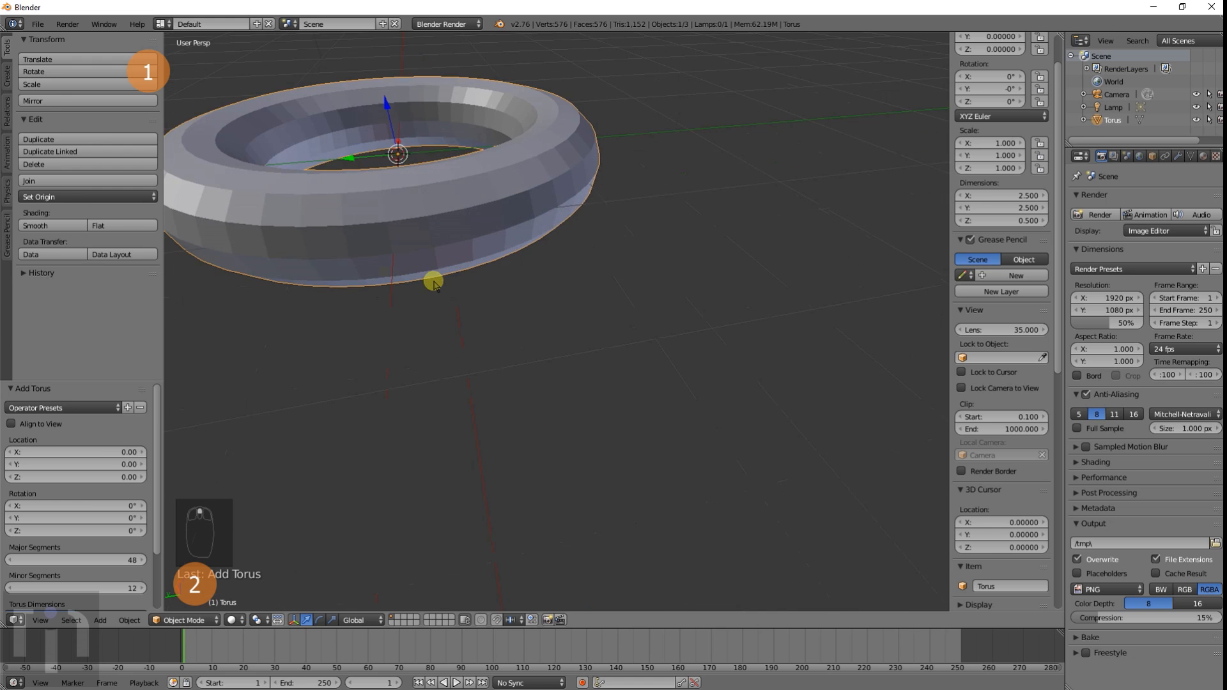
scroll(348, 299, "down", 2)
middle_click_drag(351, 296, 471, 394)
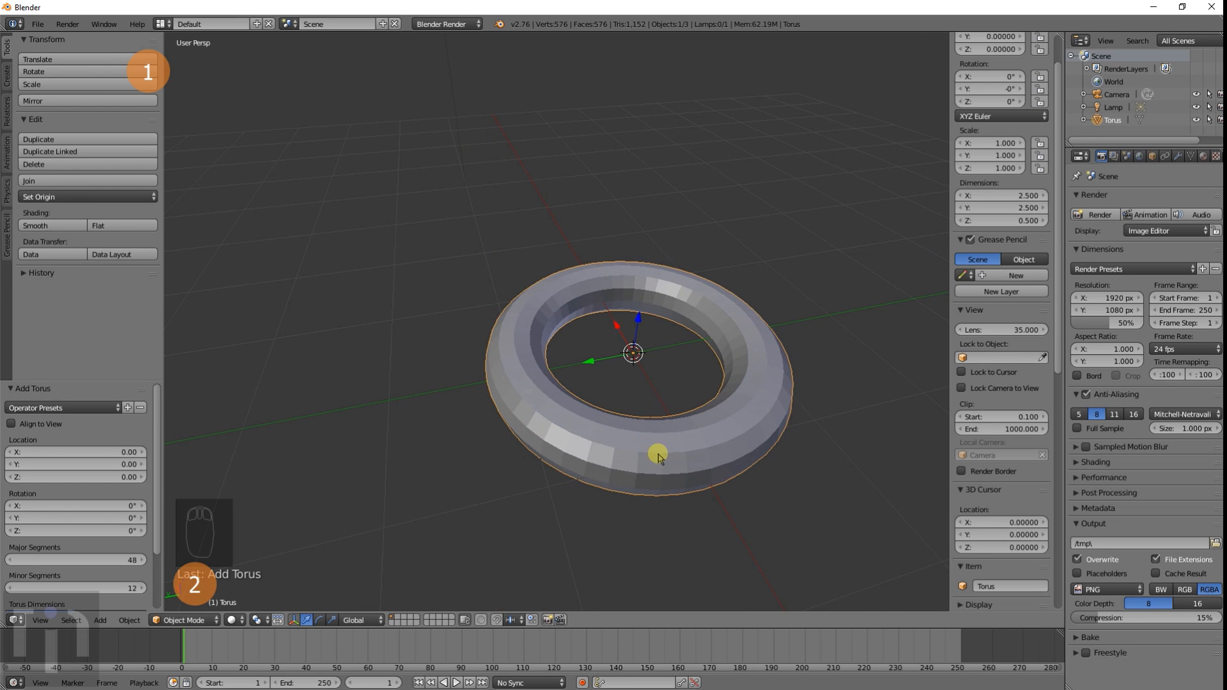
middle_click_drag(658, 455, 647, 440, "shift")
Step: Raise the torus's major segments to 256 and its minor segments to 157
scroll(111, 473, "down", 3)
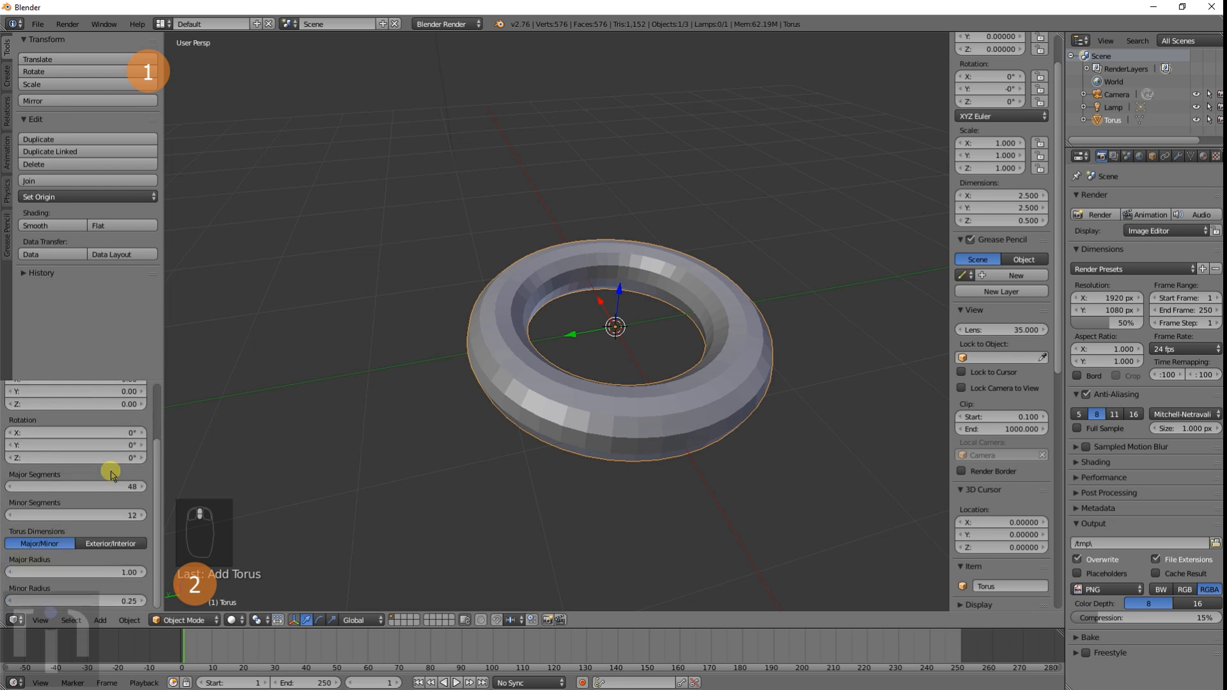
left_click_drag(75, 486, 696, 494)
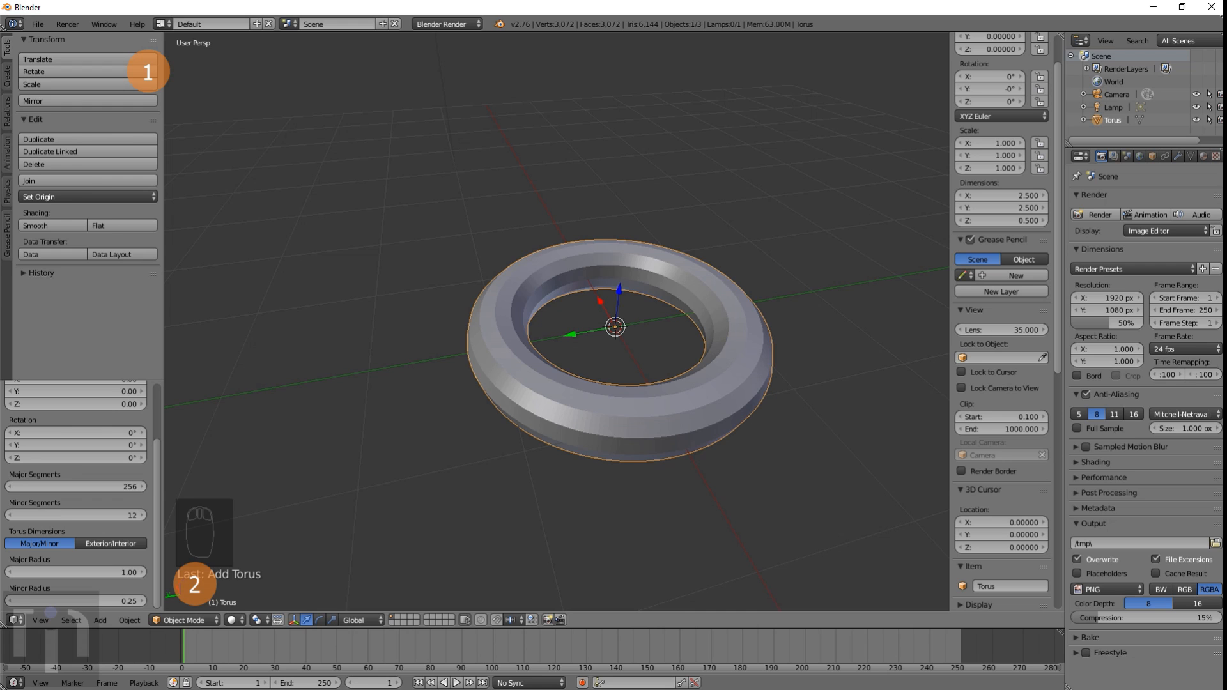
left_click_drag(58, 514, 222, 496)
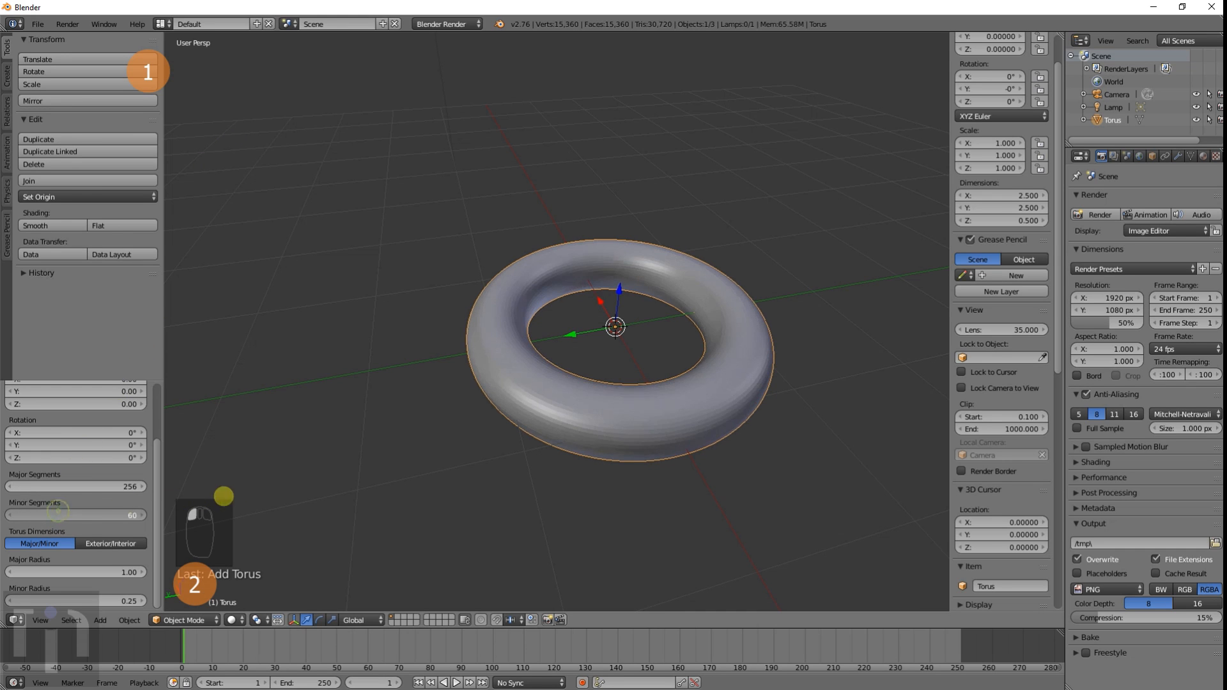
Step: Set the torus's major radius to 2.68 and its minor radius to 2.35
left_click_drag(74, 572, 110, 599)
scroll(470, 467, "down", 4)
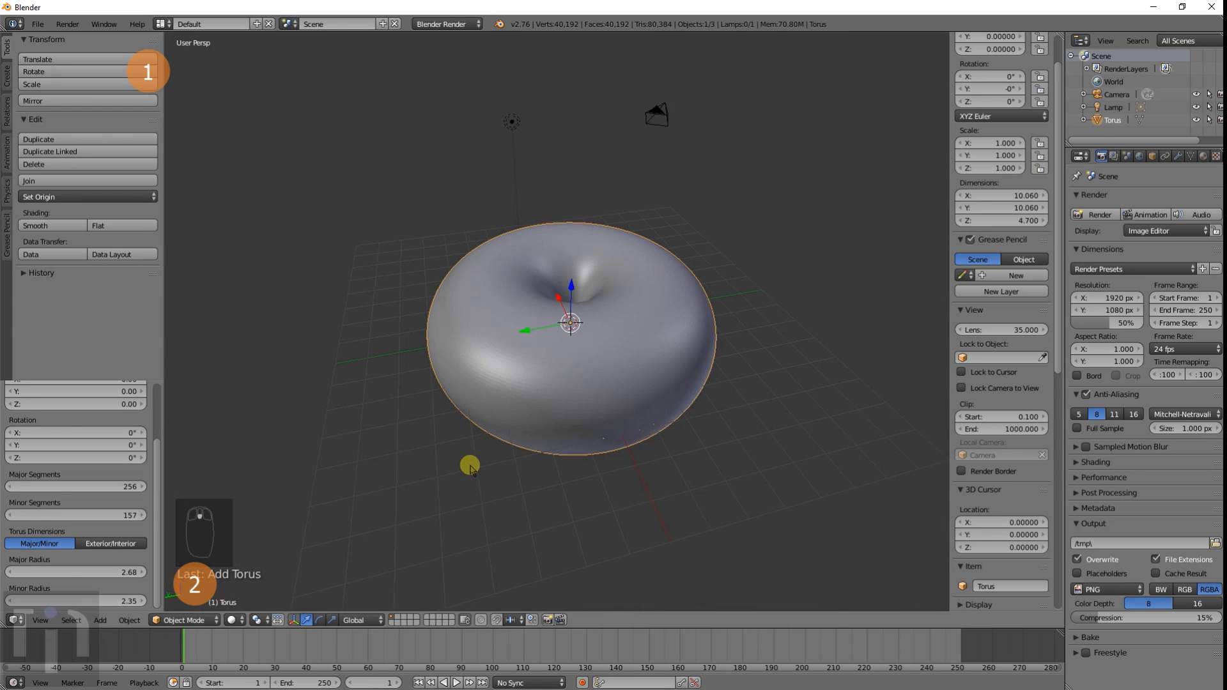
scroll(469, 467, "up", 1)
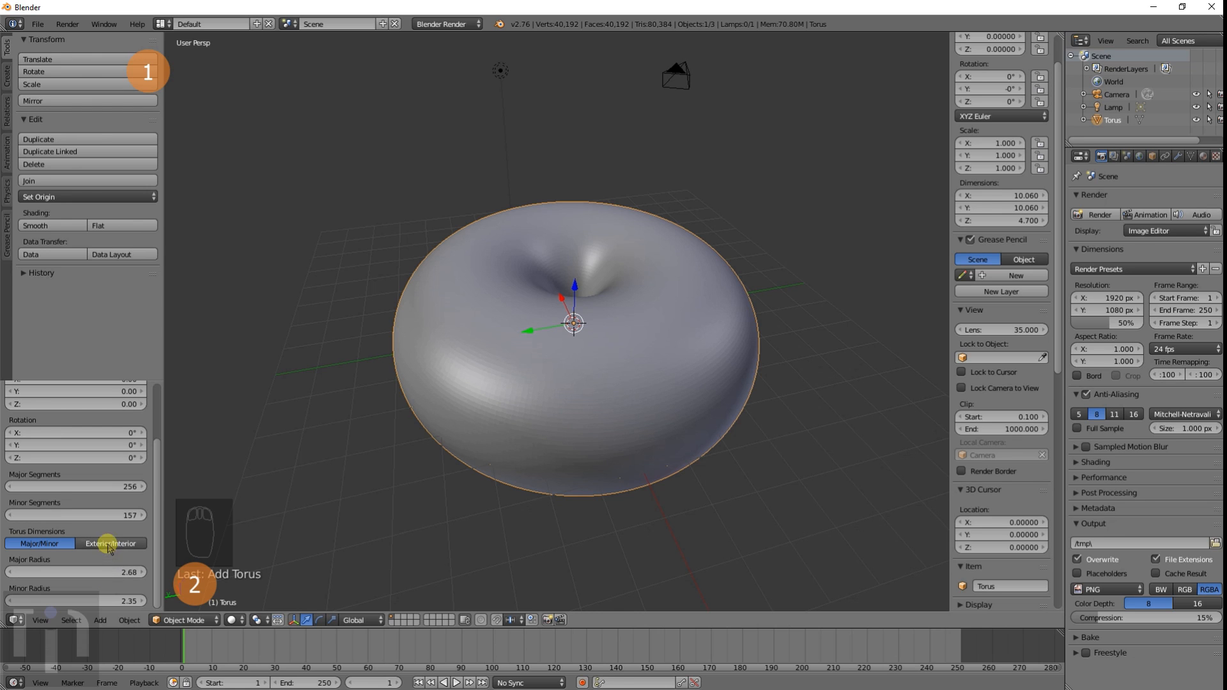
Step: Delete the torus from the scene
key("x")
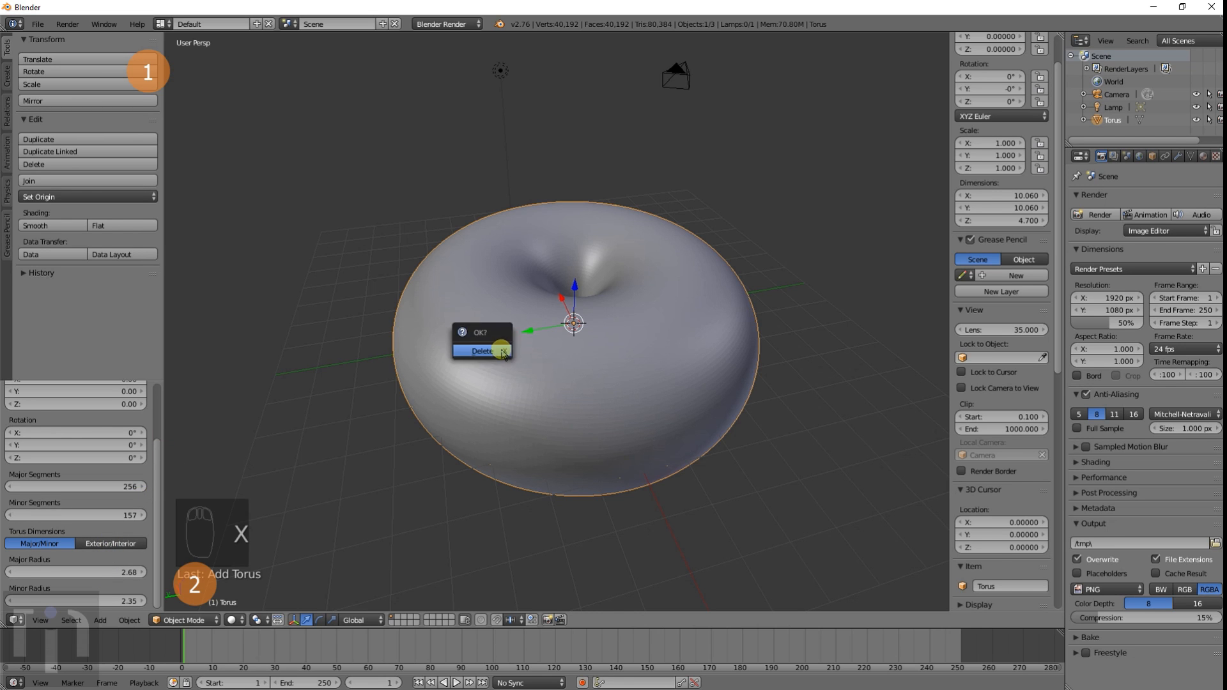
left_click(501, 351)
key("shift+a")
mouse_move(566, 289)
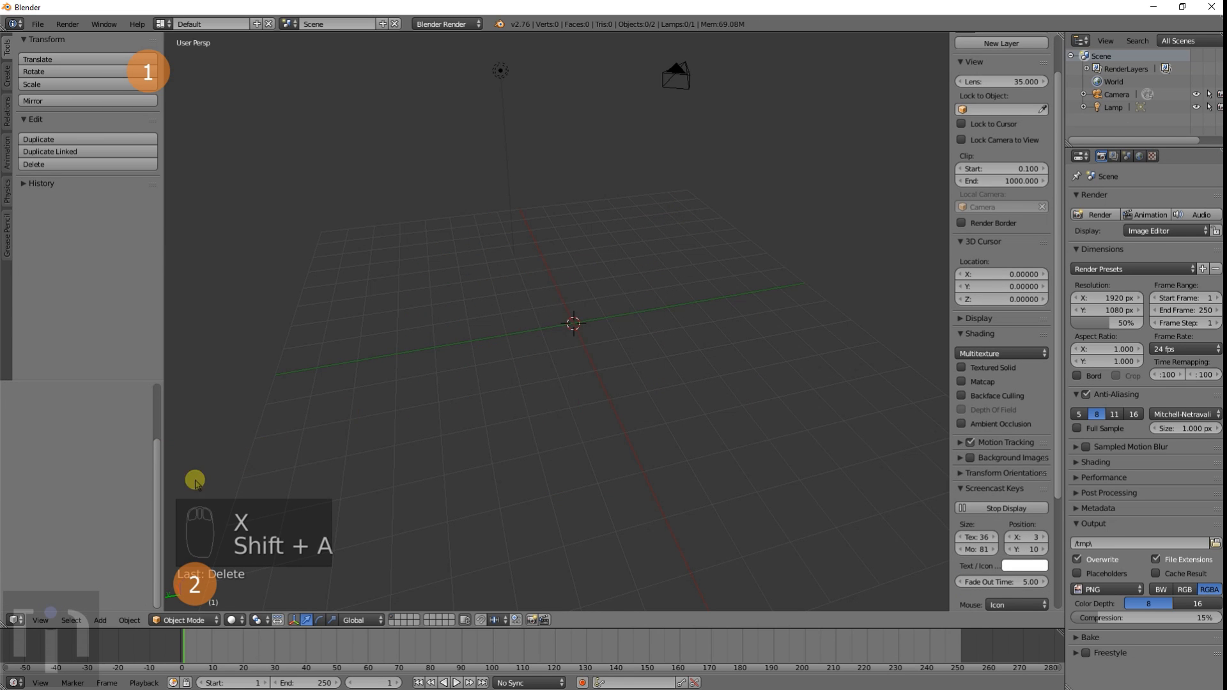
Step: Add a cube mesh at the 3D cursor
key("shift+a")
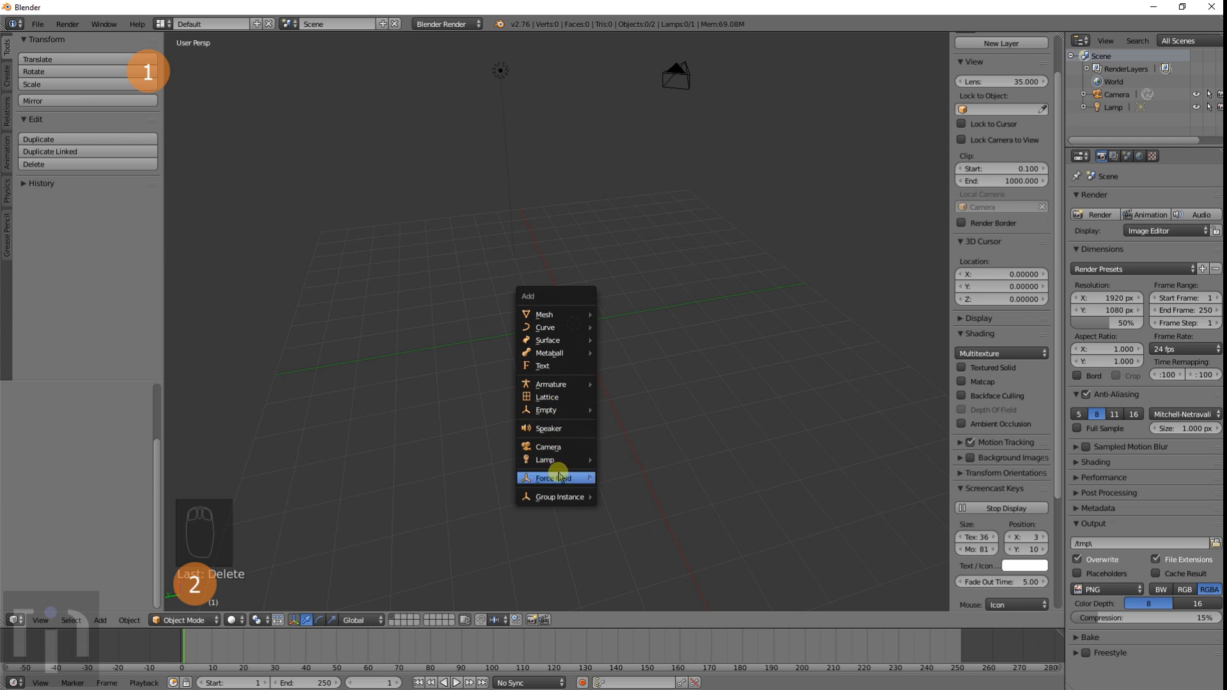
mouse_move(563, 316)
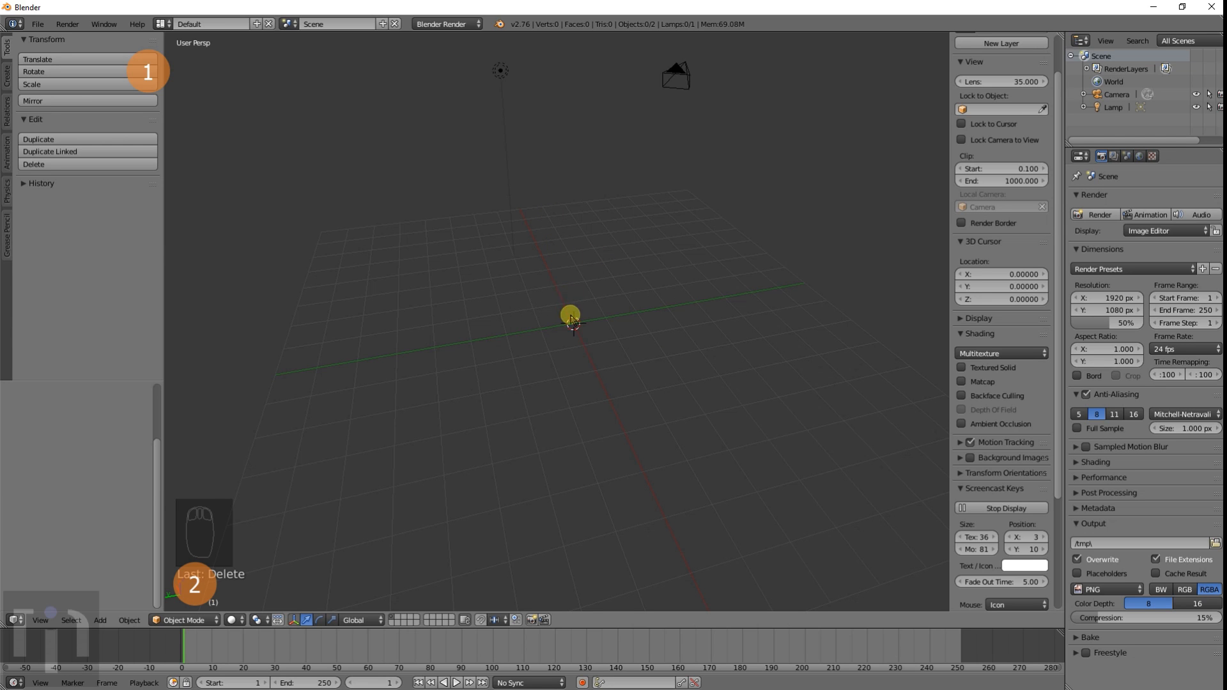
key("shift+a")
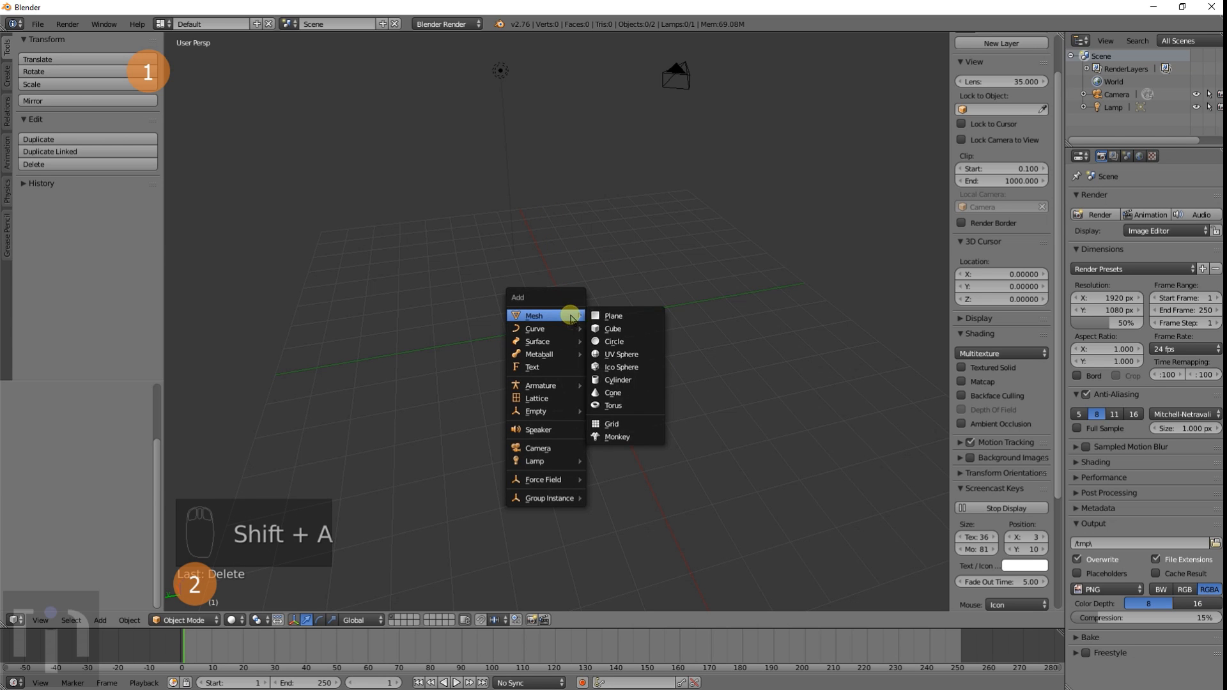
left_click(604, 330)
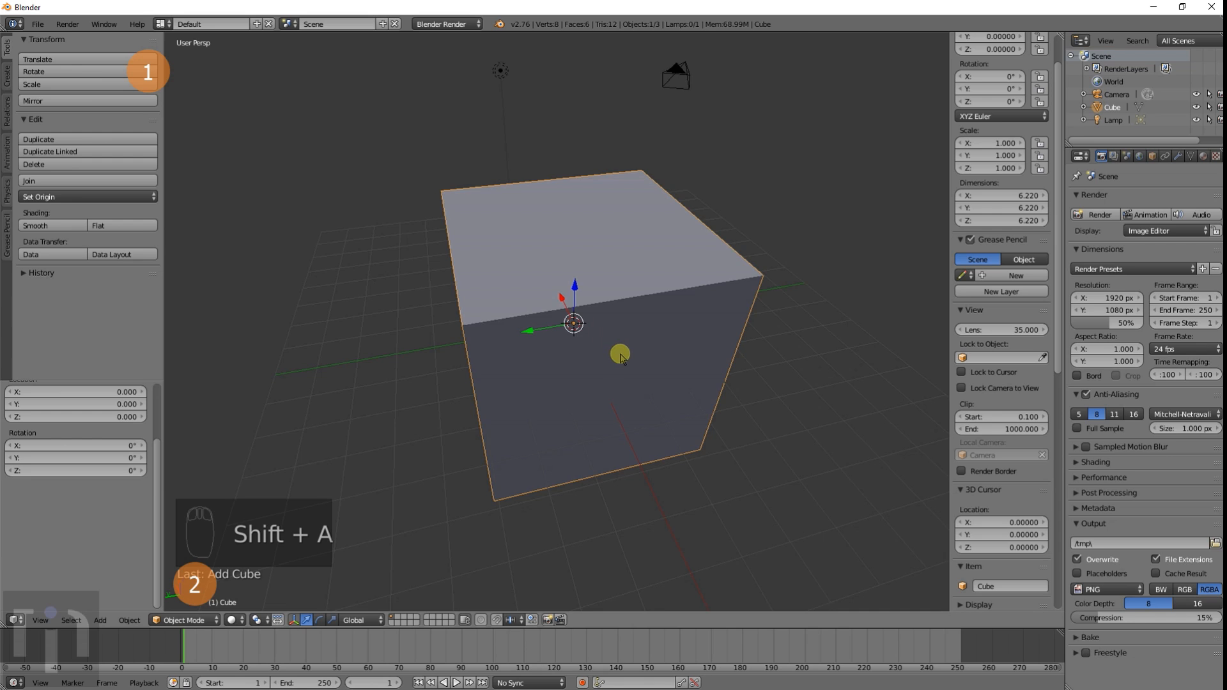
Step: Scale the cube down uniformly to about 0.388
scroll(613, 349, "down", 4)
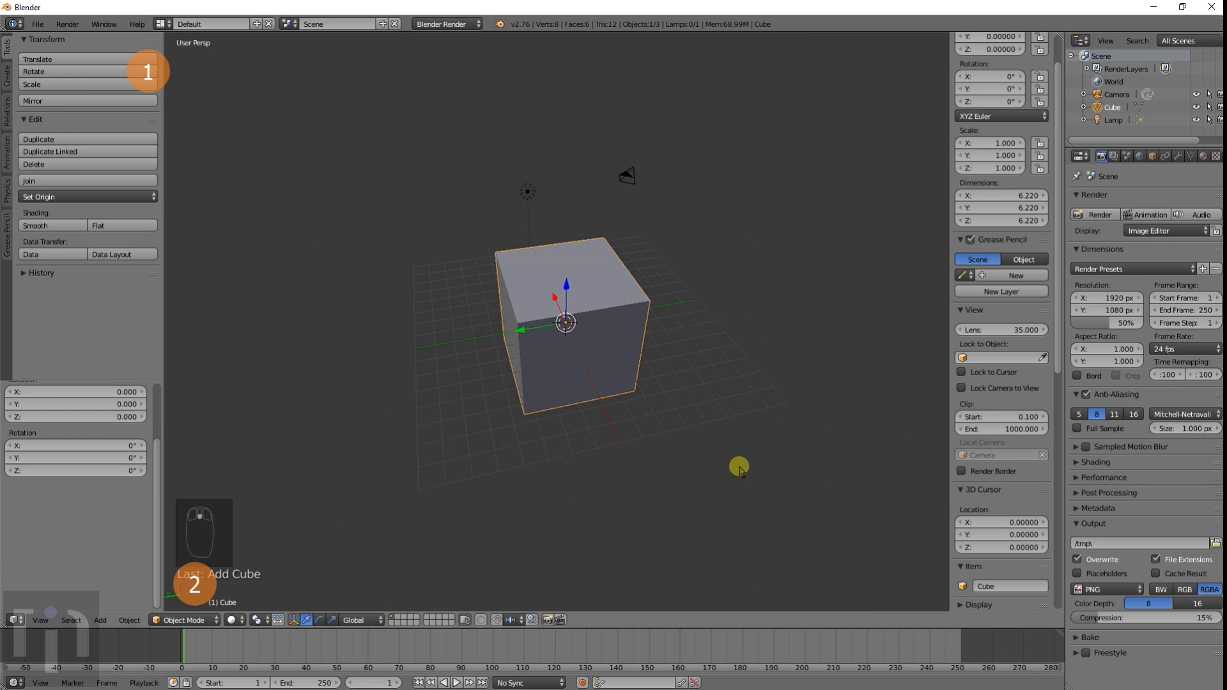
middle_click_drag(697, 467, 666, 463)
scroll(668, 463, "up", 2)
key("s")
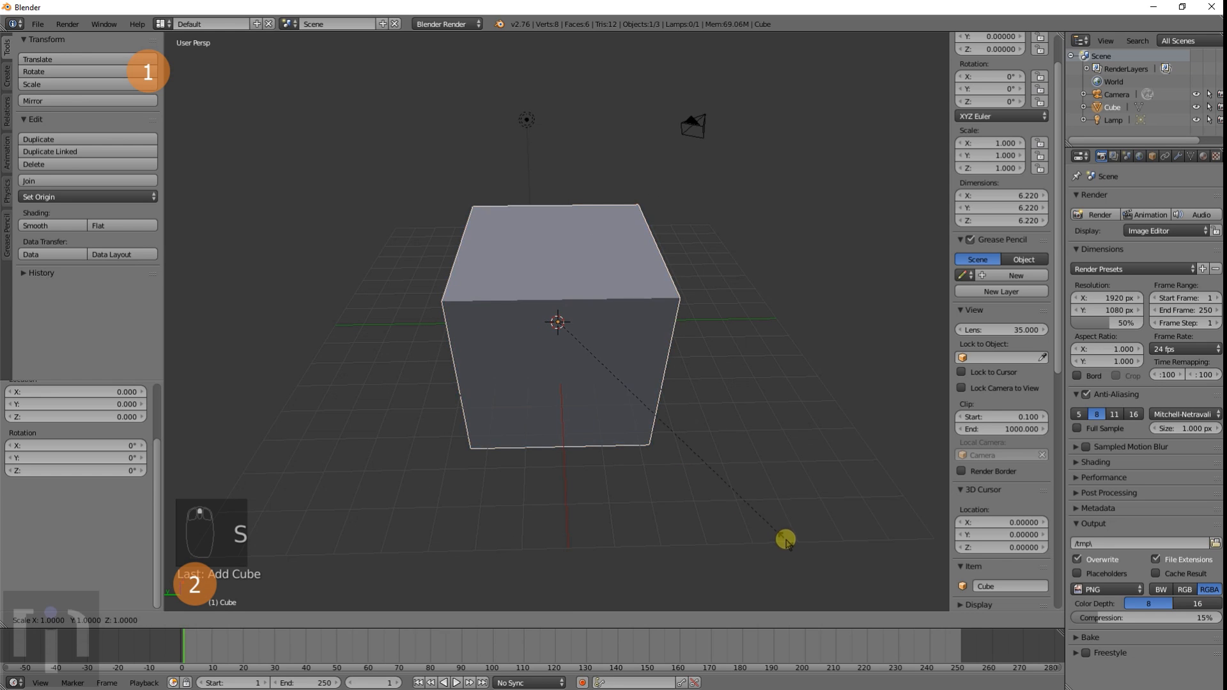
left_click(644, 412)
Step: Set the cube's X, Y and Z dimensions to 2 each
left_click(1001, 190)
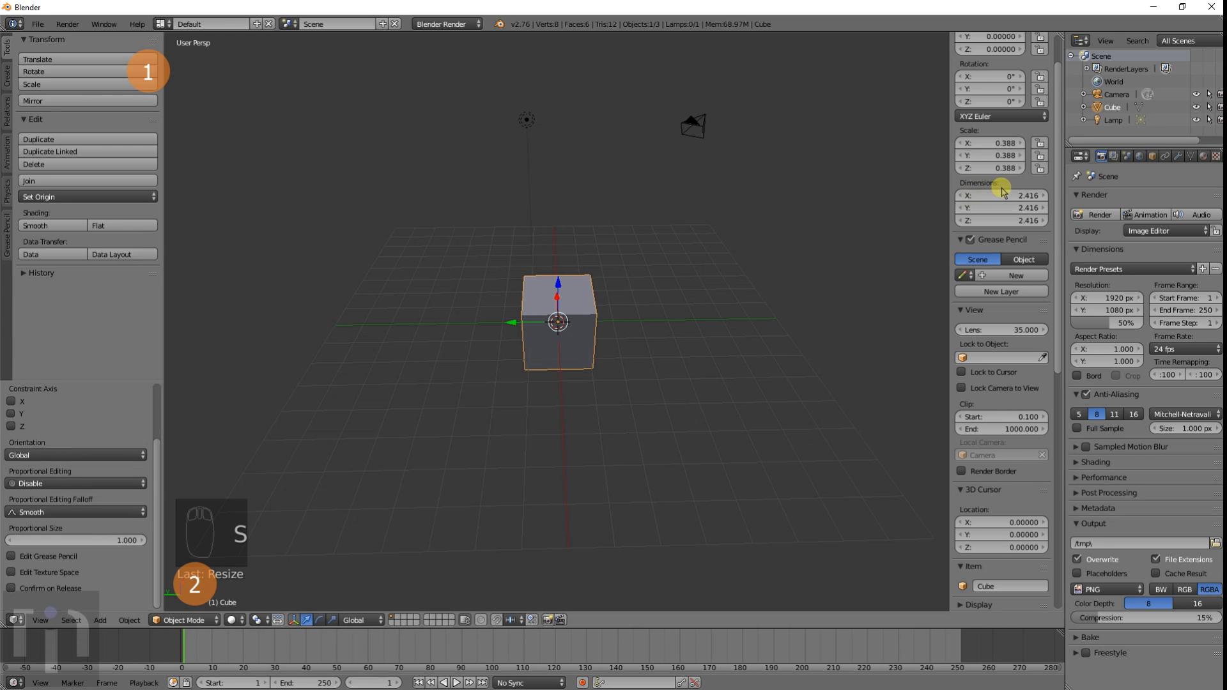
type("2")
key("Tab")
type("2")
key("Tab")
type("2")
key("Return")
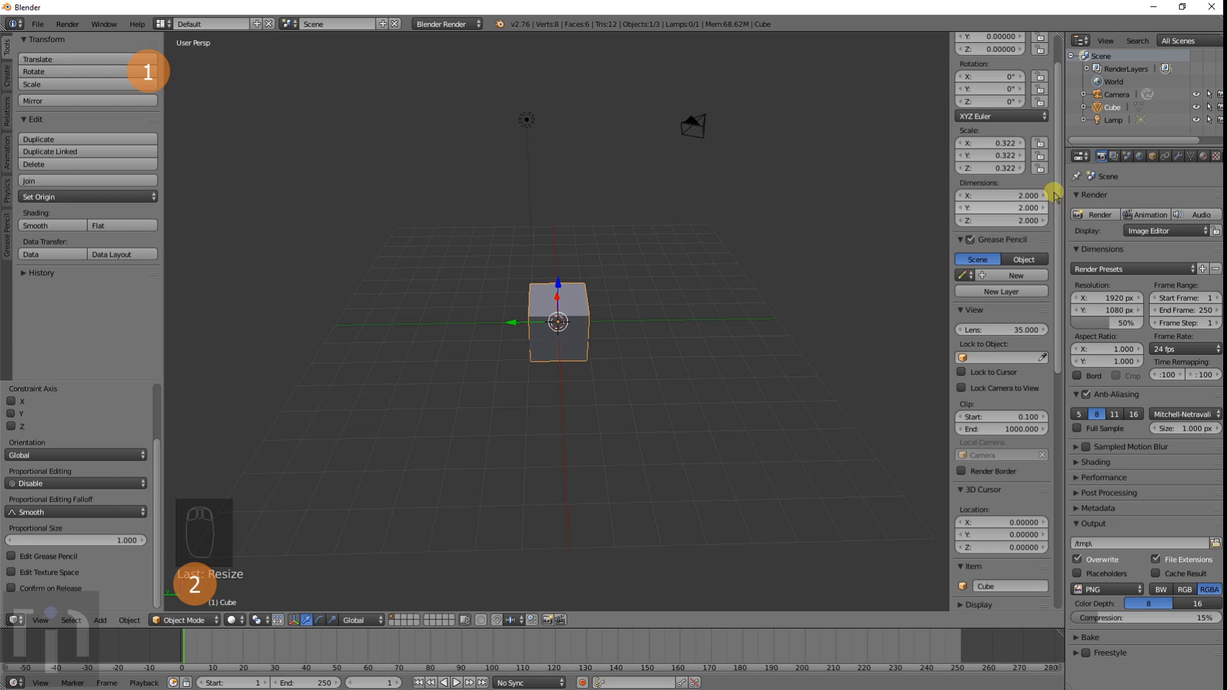
Step: Set the cube's X dimension to 10 and its Y dimension to 20
left_click(990, 195)
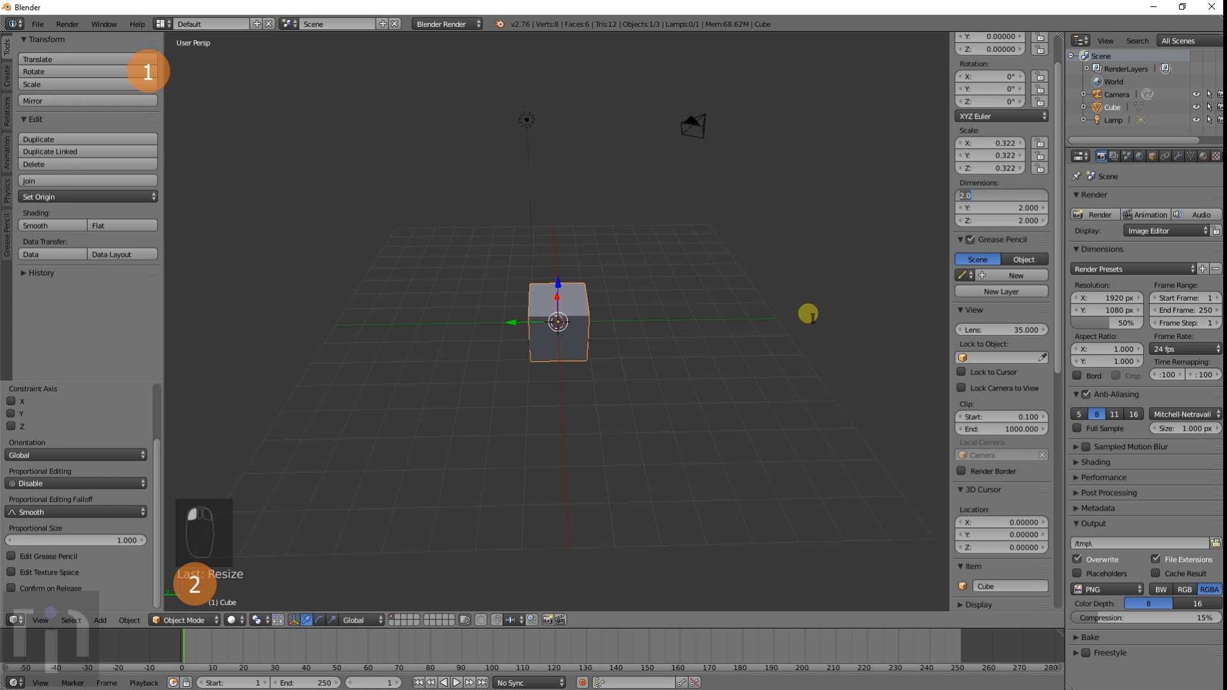
type("10")
key("Return")
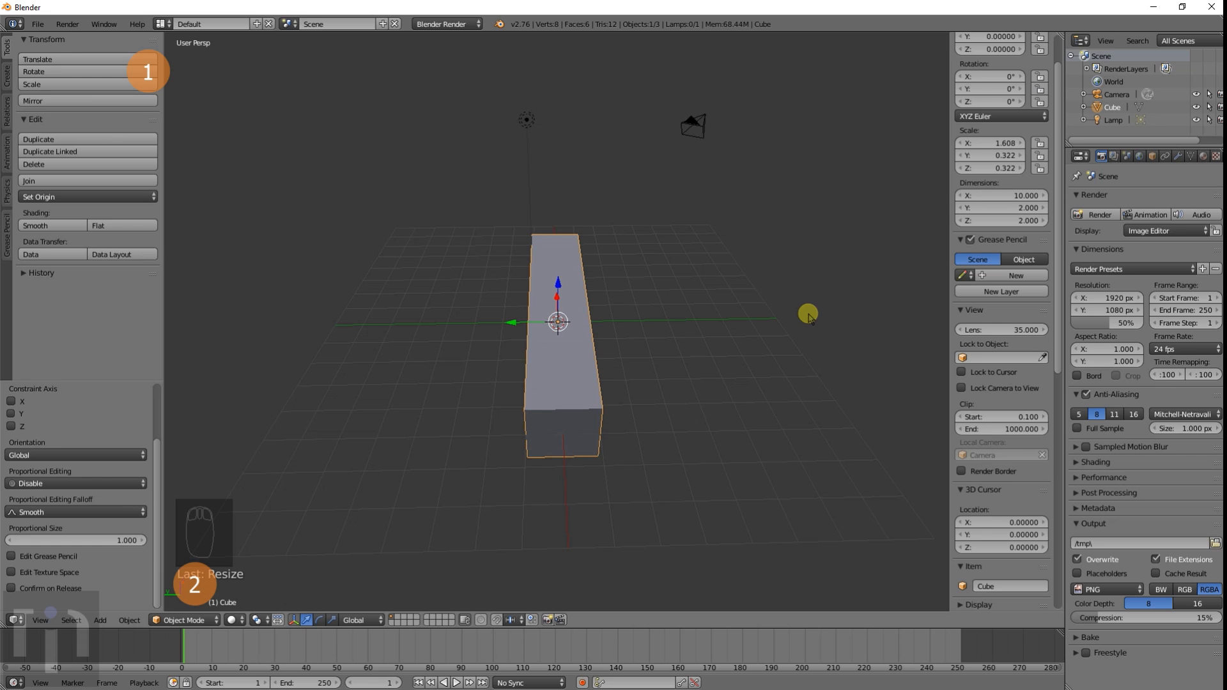
left_click(1018, 211)
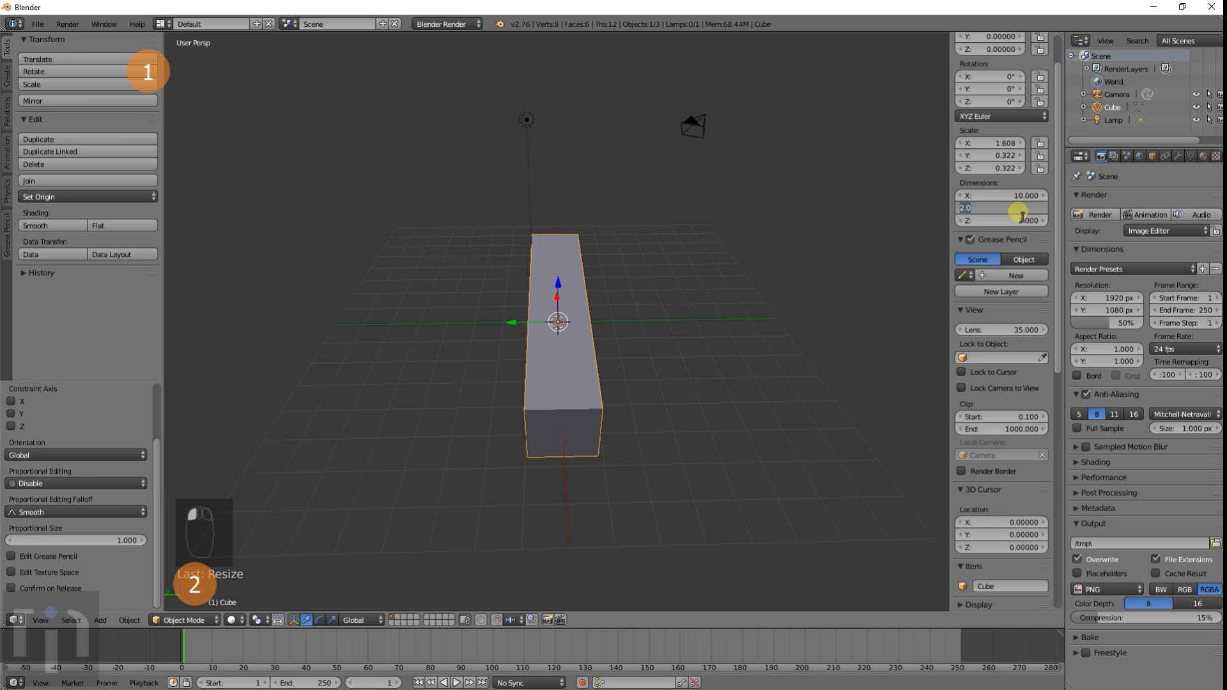
type("20")
key("Return")
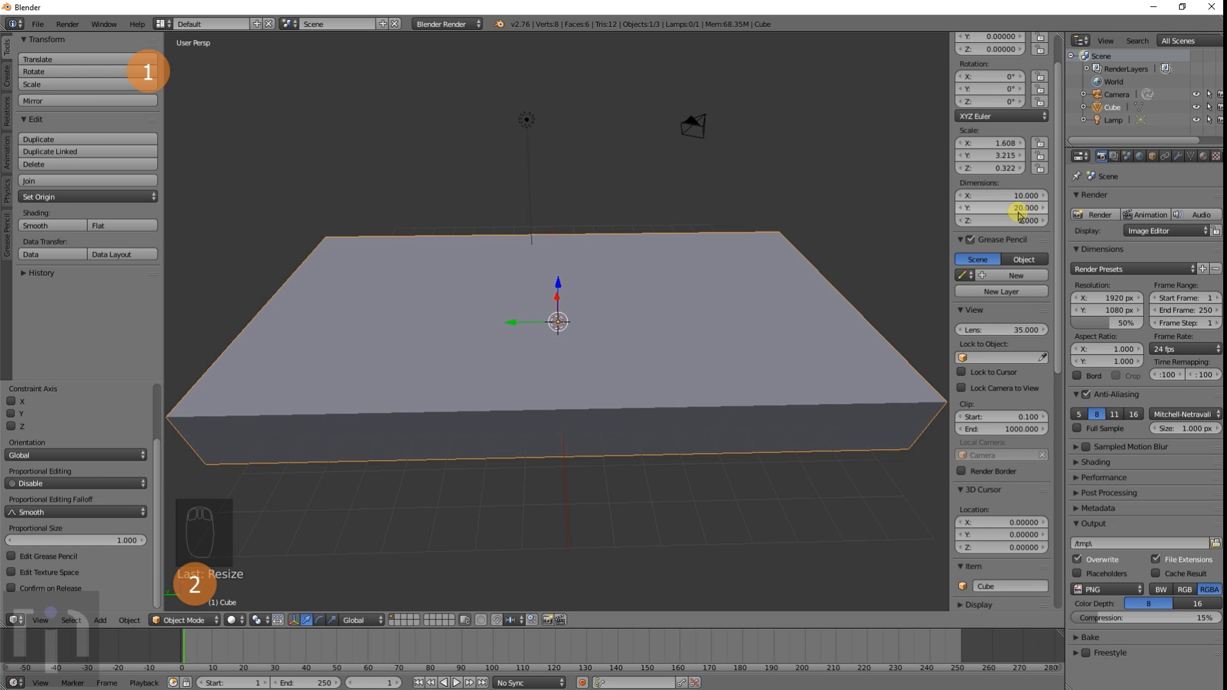
Step: Set the cube's Y and X dimensions to 2 each
left_click(1021, 207)
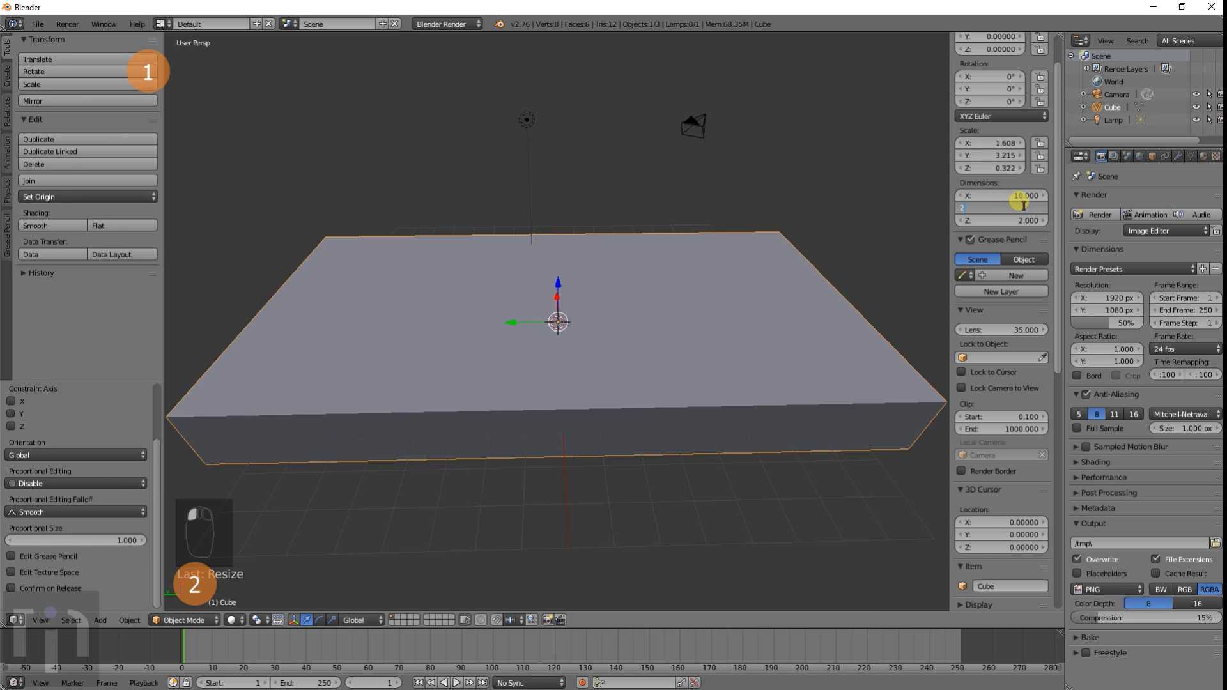
type("2")
key("Tab")
key("shift+Tab")
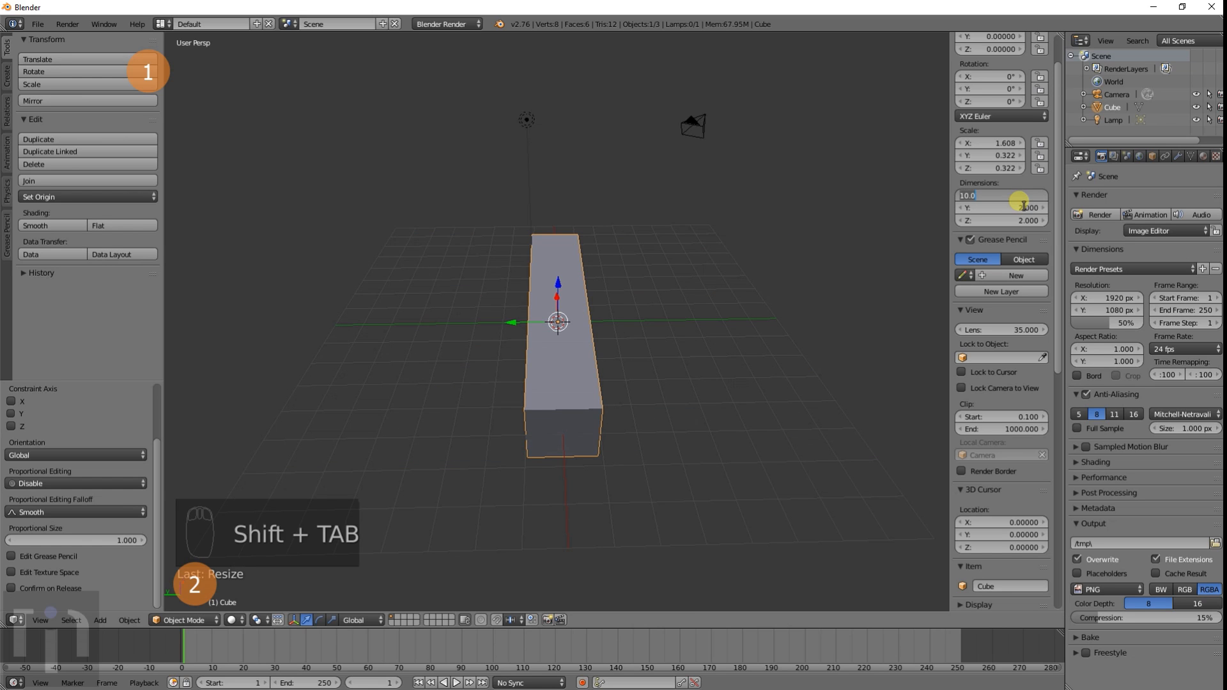
type("2")
key("Return")
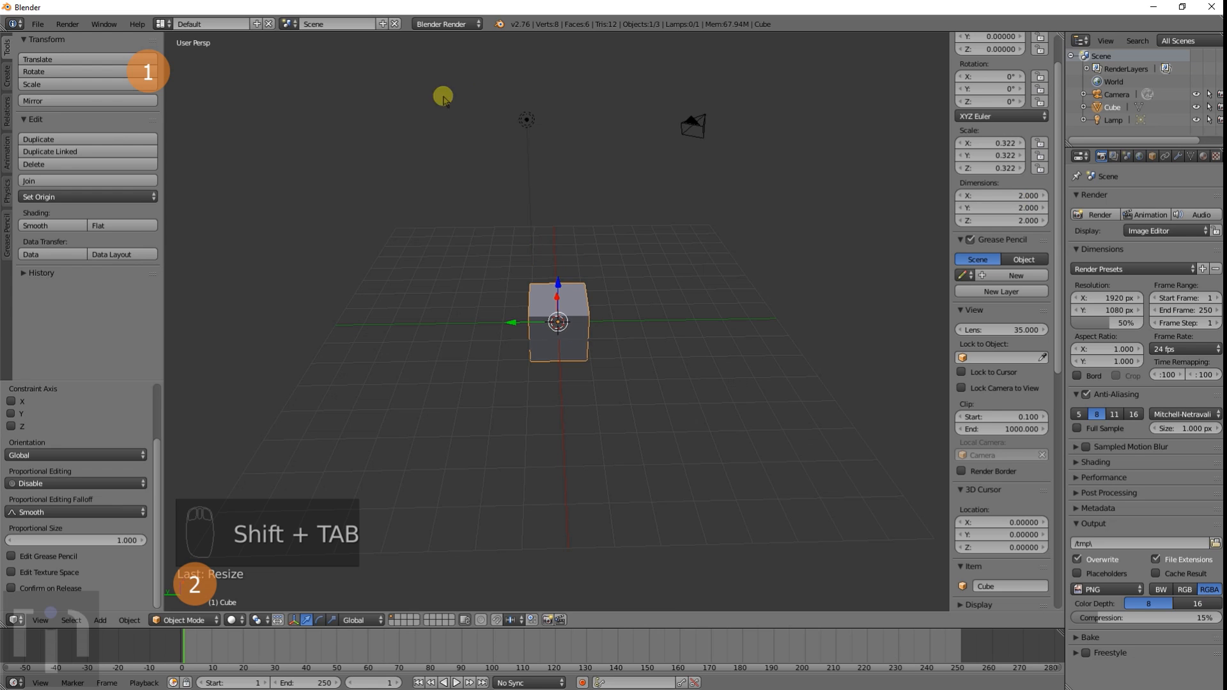
Step: Enter Edit Mode on the cube and select only the four vertices of its top face
scroll(584, 370, "up", 3)
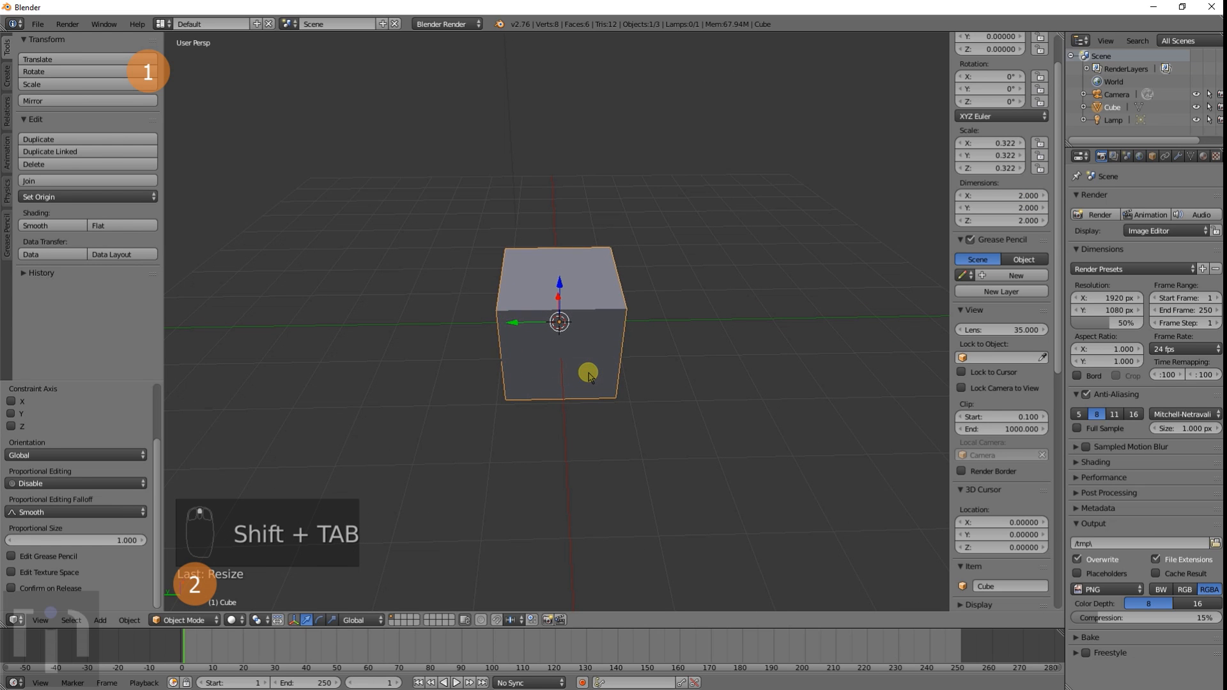
key("Tab")
middle_click_drag(569, 365, 589, 320)
scroll(589, 310, "down", 1)
scroll(588, 321, "up", 3)
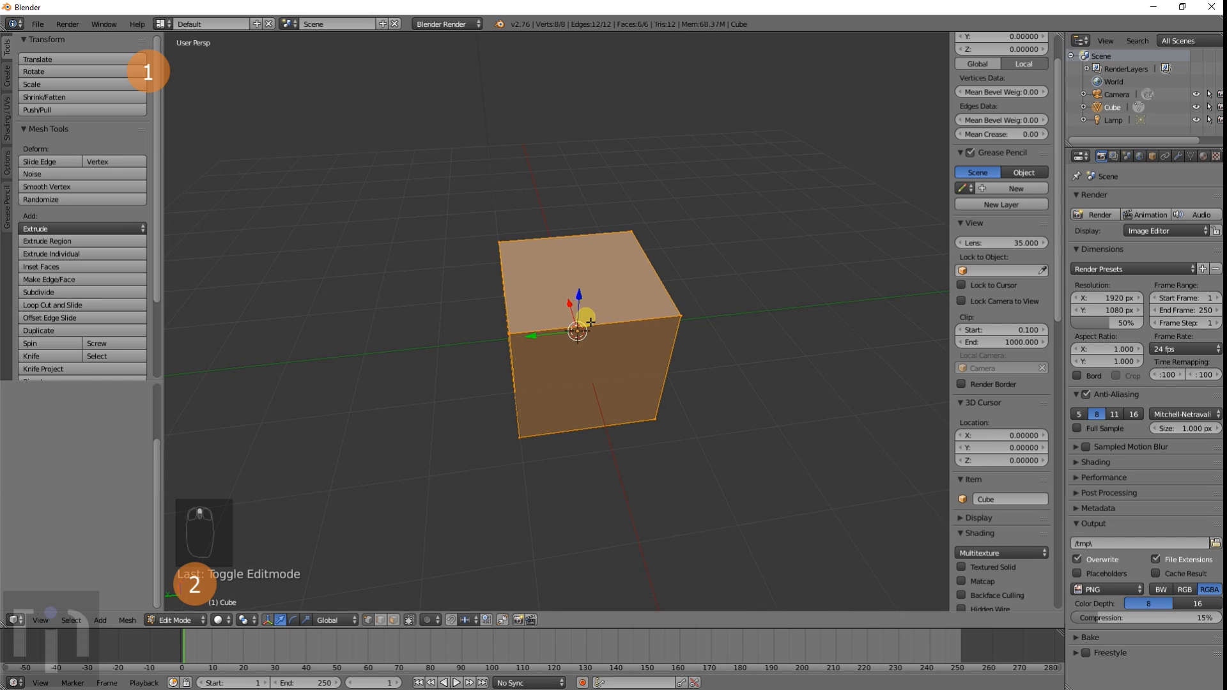
middle_click_drag(660, 332, 717, 300)
key("a")
key("c")
mouse_move(635, 200)
left_mouse_down()
mouse_move(545, 206)
mouse_move(631, 239)
mouse_move(729, 220)
left_mouse_up()
right_click(825, 192)
middle_click_drag(774, 237, 734, 254)
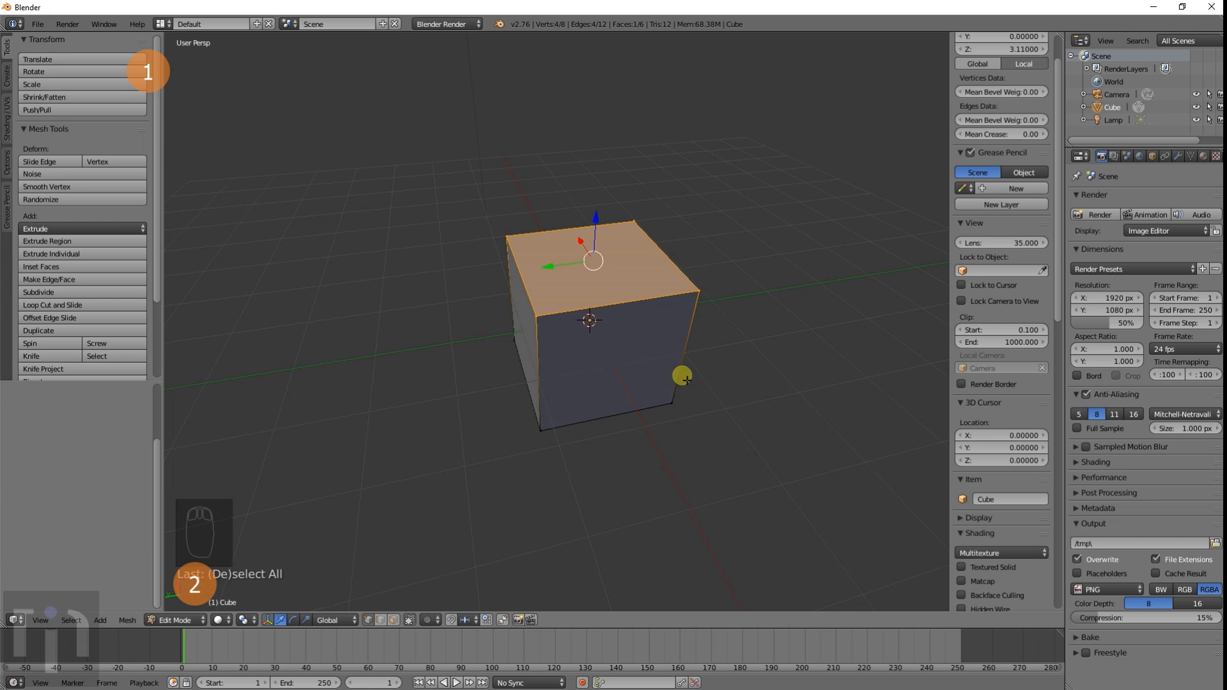
Step: Extrude the cube's top face upward by about 1.918 in front orthographic view
scroll(682, 367, "down", 3)
middle_click_drag(709, 292, 703, 385, "shift")
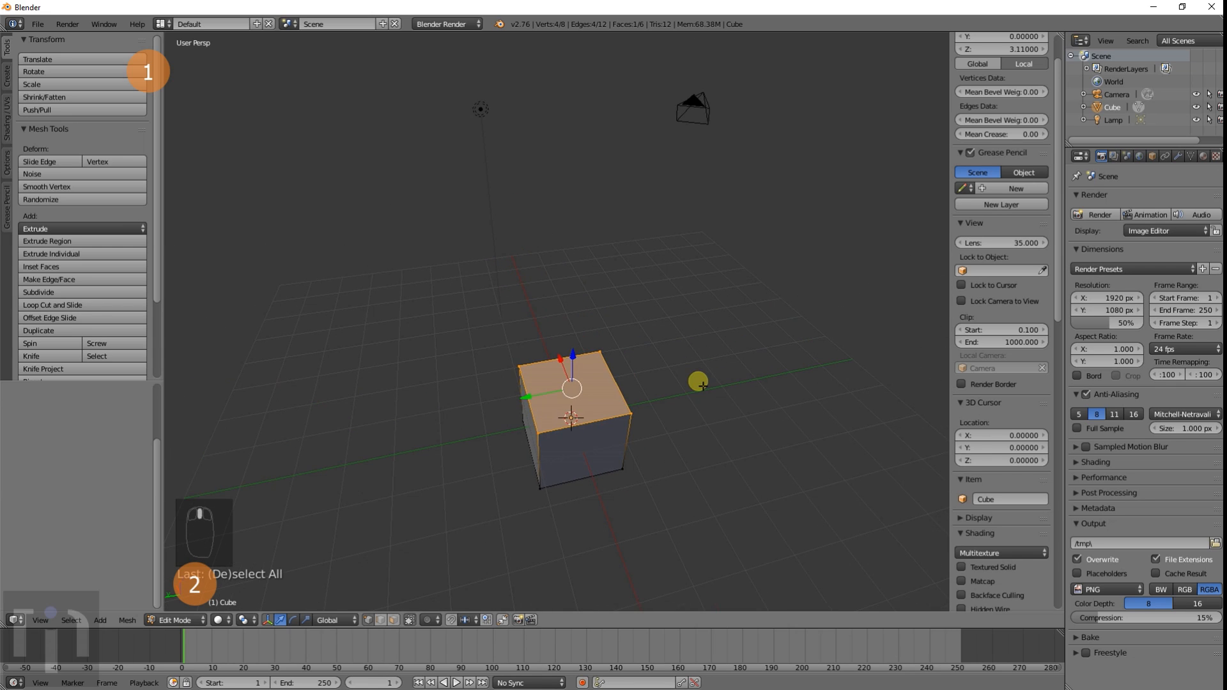
key("KP_1")
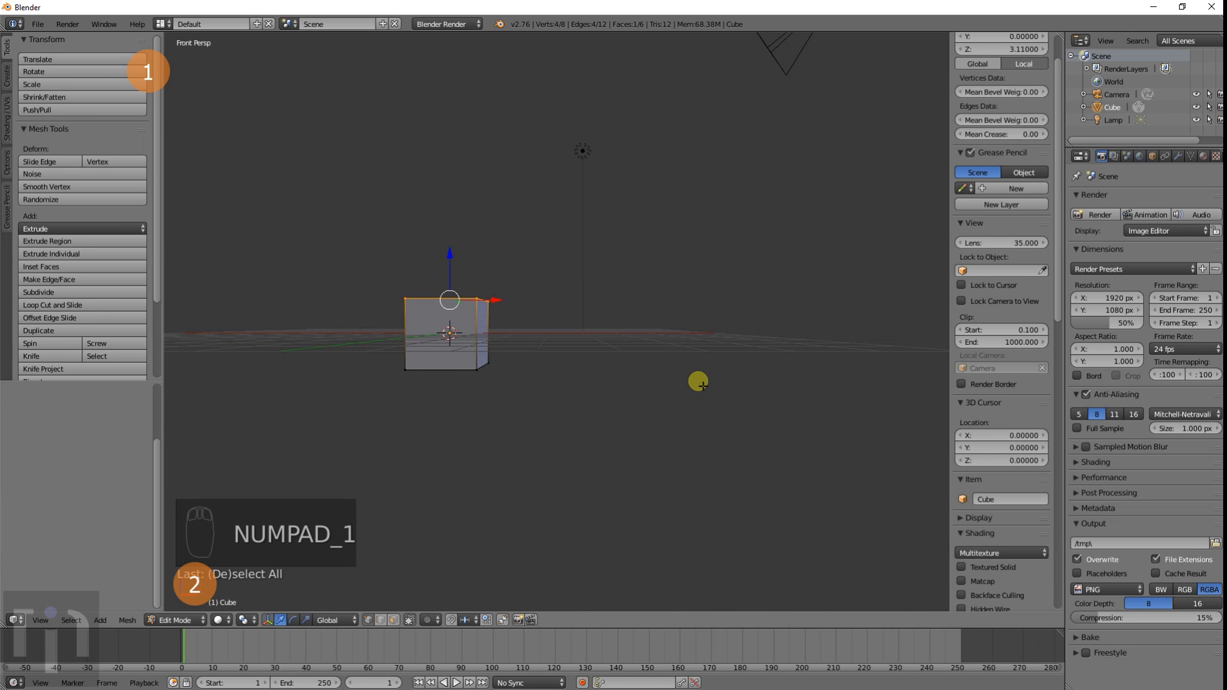
key("KP_5")
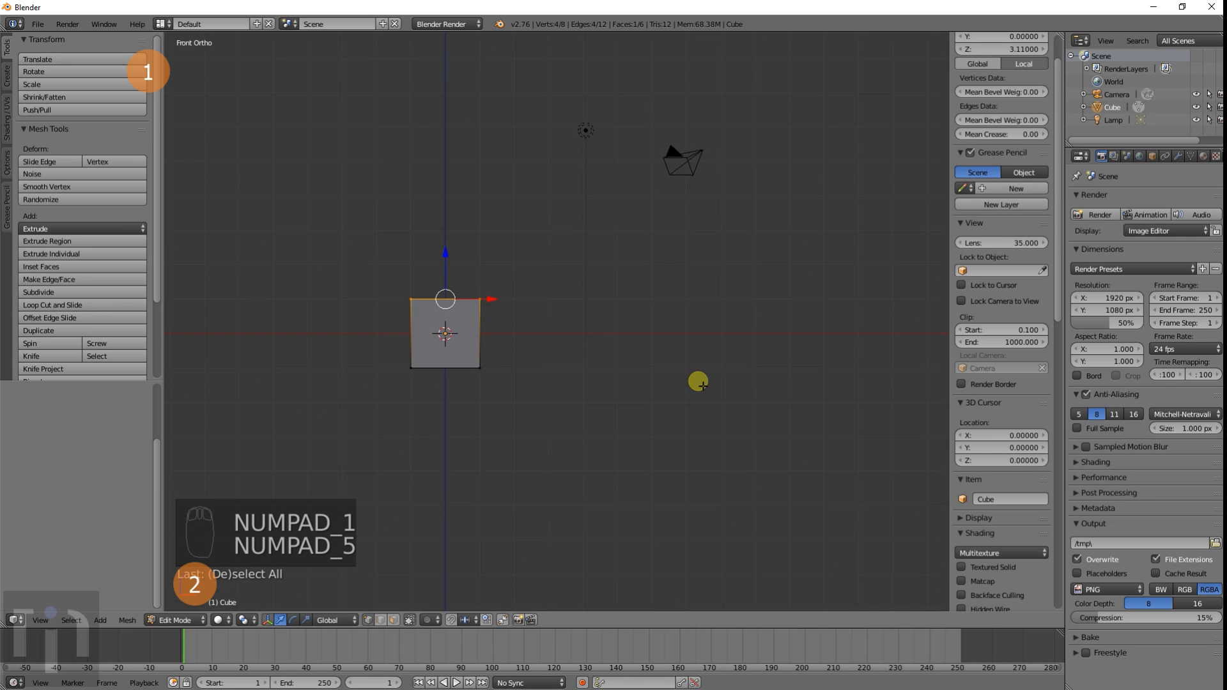
middle_click_drag(573, 296, 713, 318, "shift")
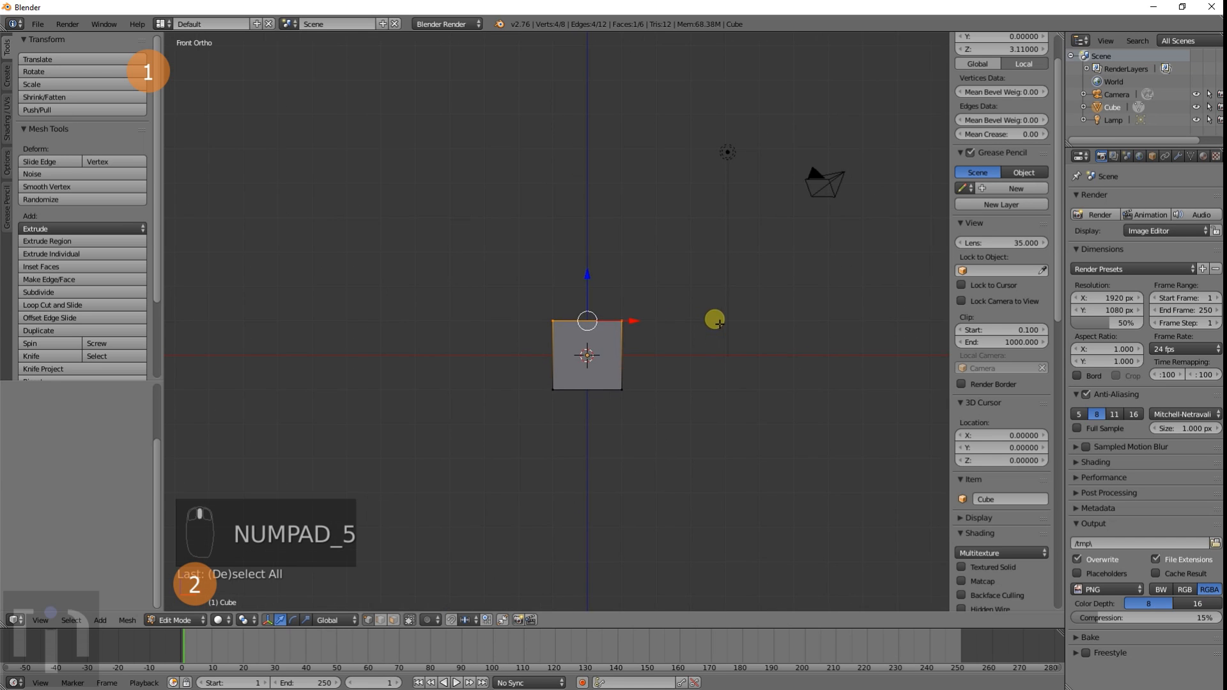
scroll(709, 332, "up", 3)
scroll(706, 333, "up", 1)
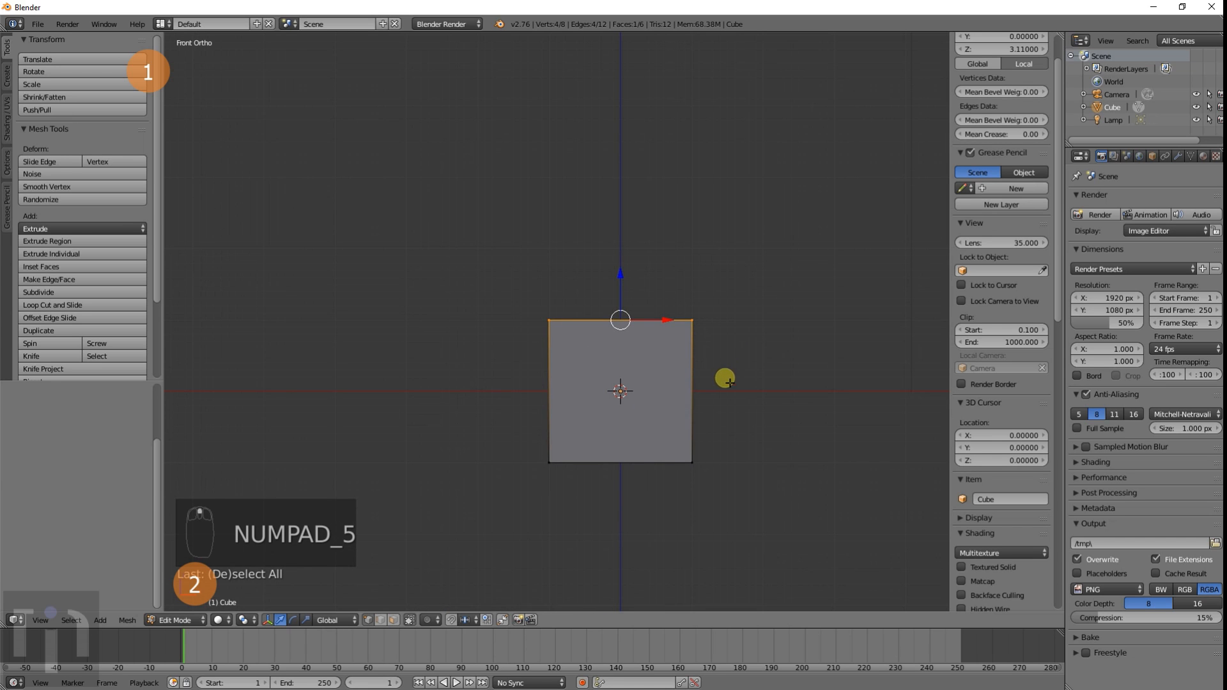
key("e")
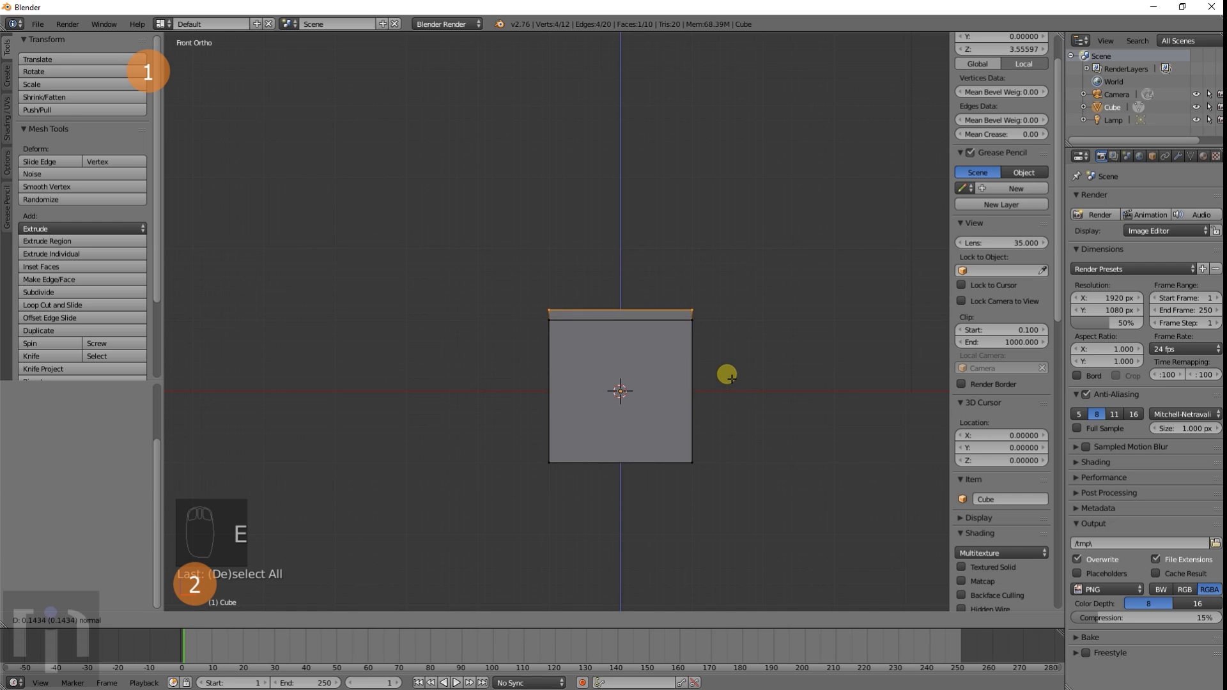
left_click(723, 248)
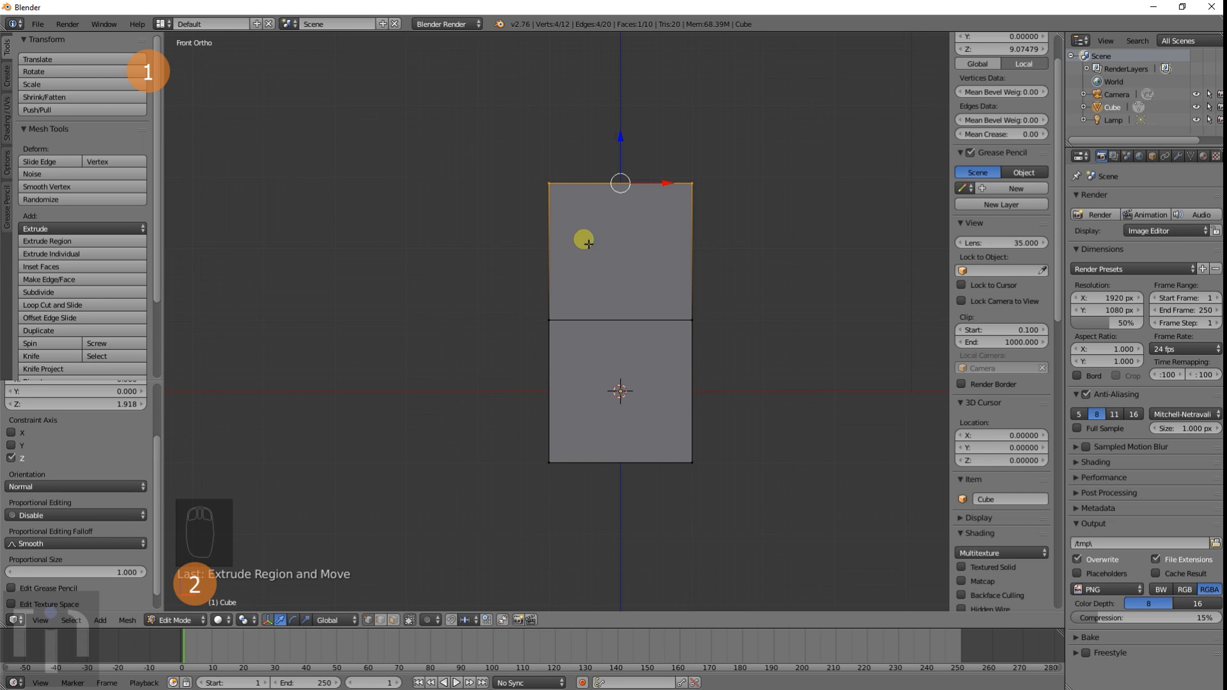
Step: Try moving the extruded top face freely, cancel the move, and undo the extrusion
key("g")
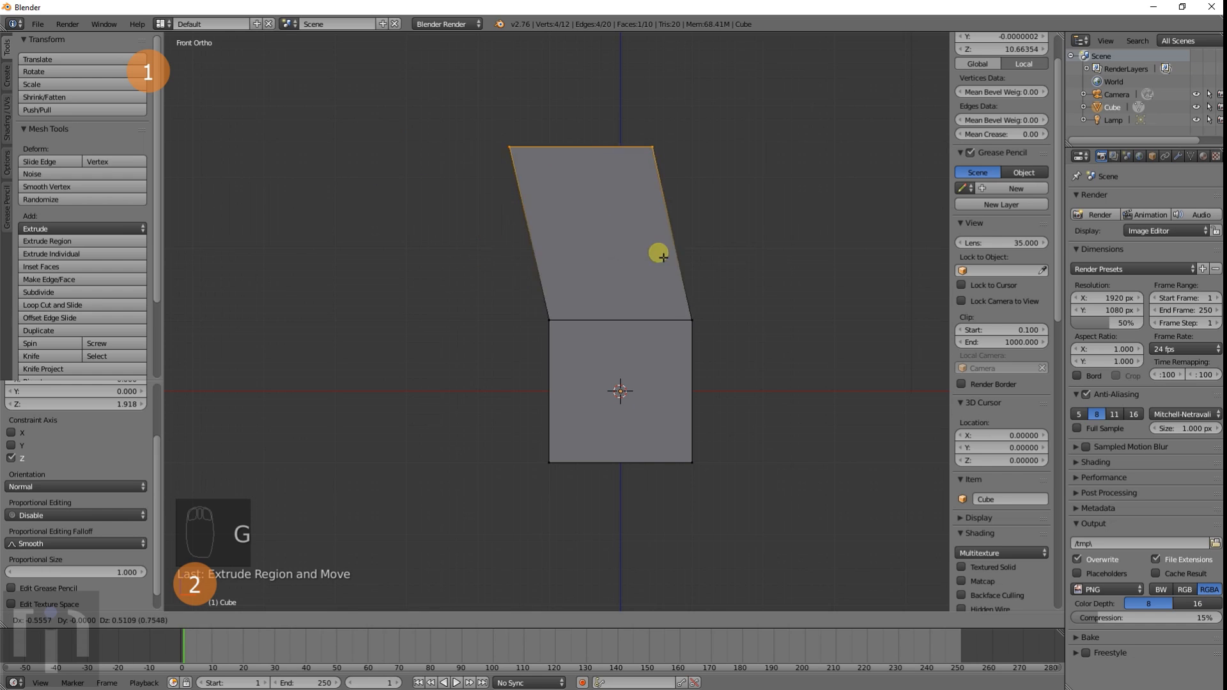
right_click(693, 260)
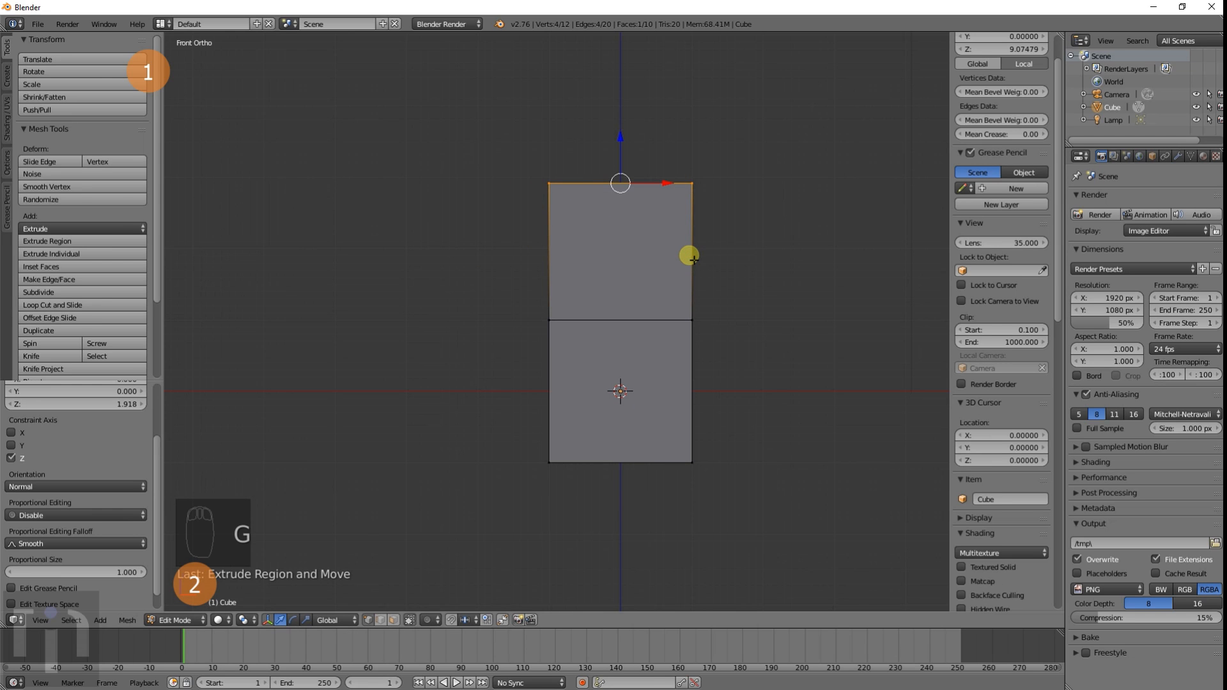
key("ctrl+z")
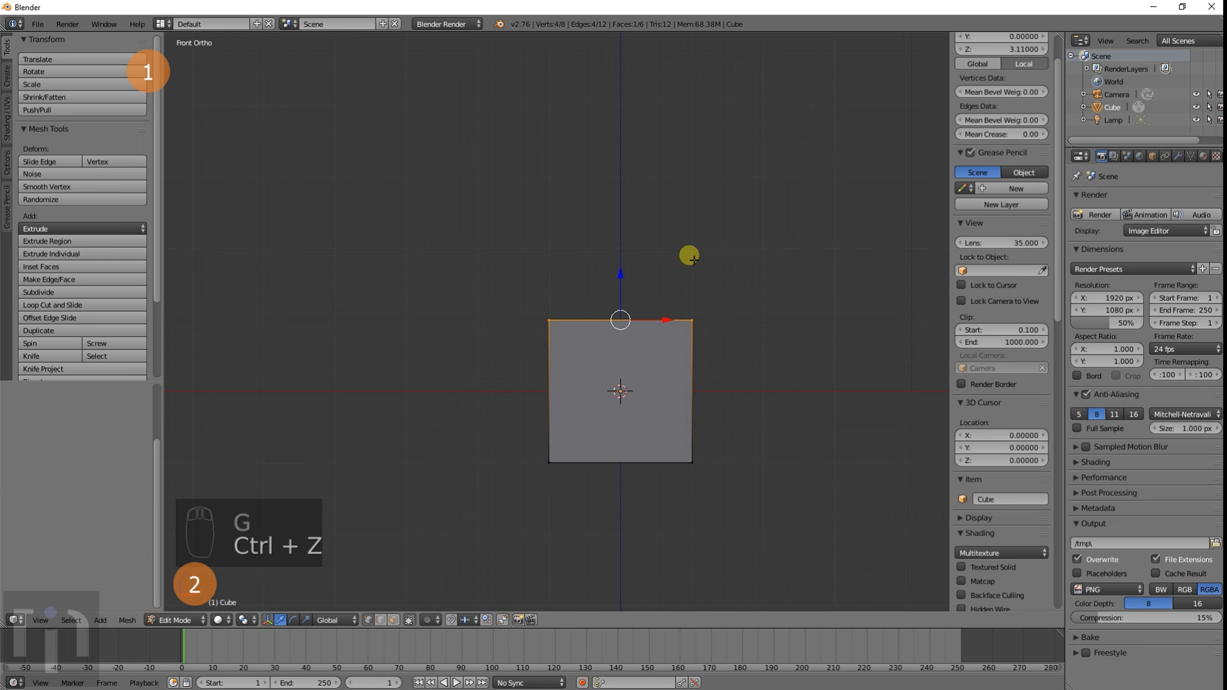
Step: Extrude the top face in place with zero offset, try moving the new face, and undo the extrusion
middle_click_drag(730, 354, 674, 381)
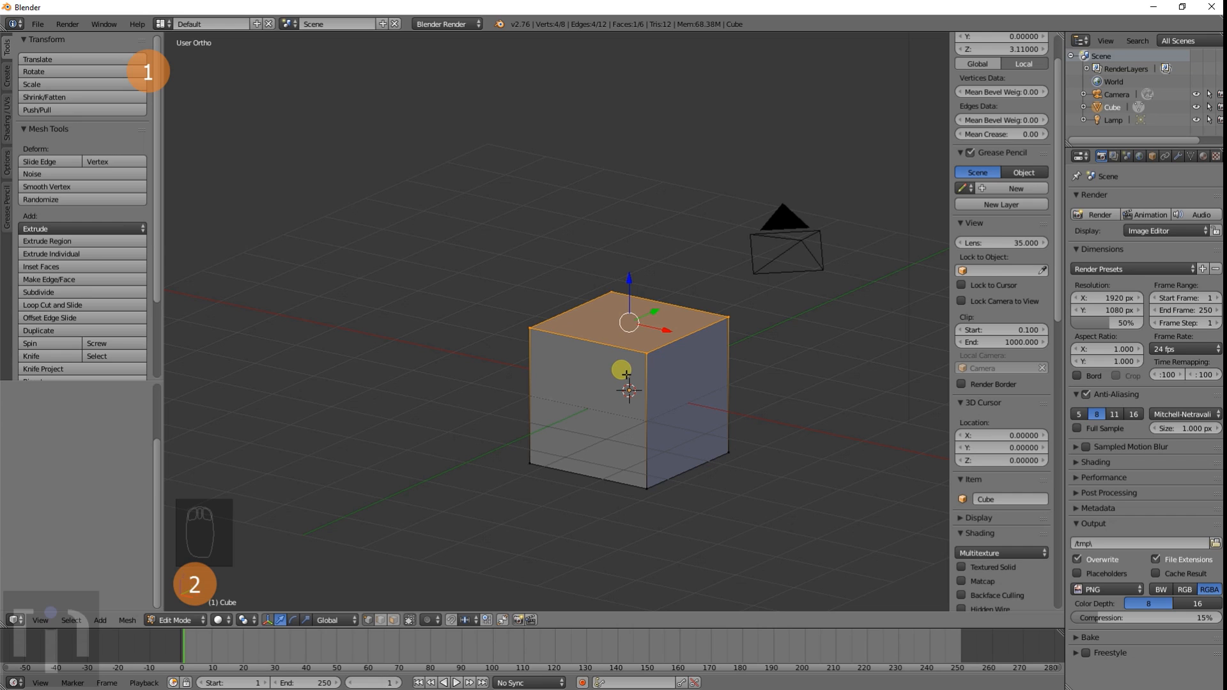
key("e")
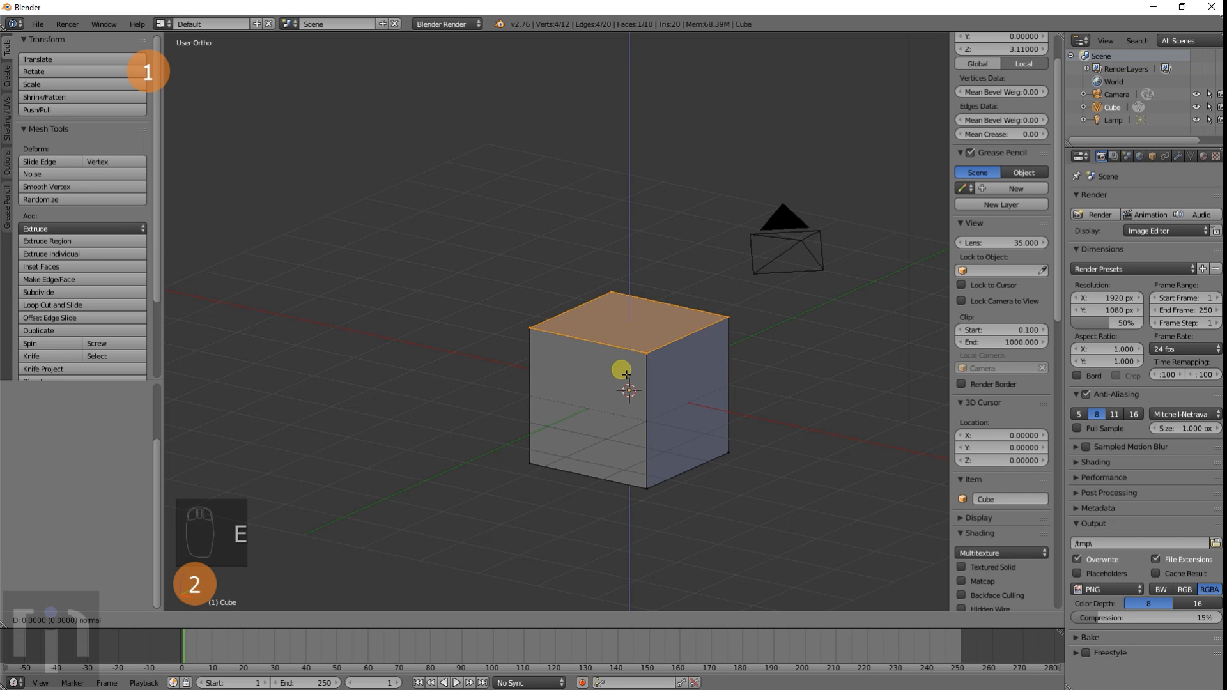
left_click(626, 374)
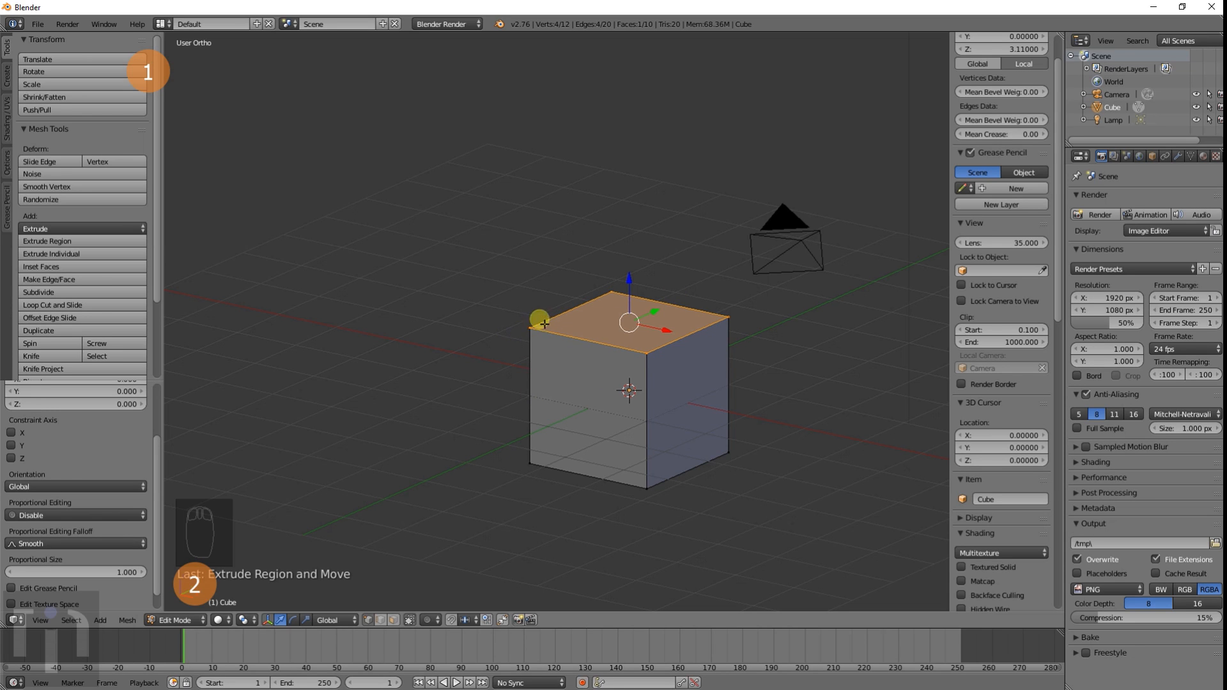
key("g")
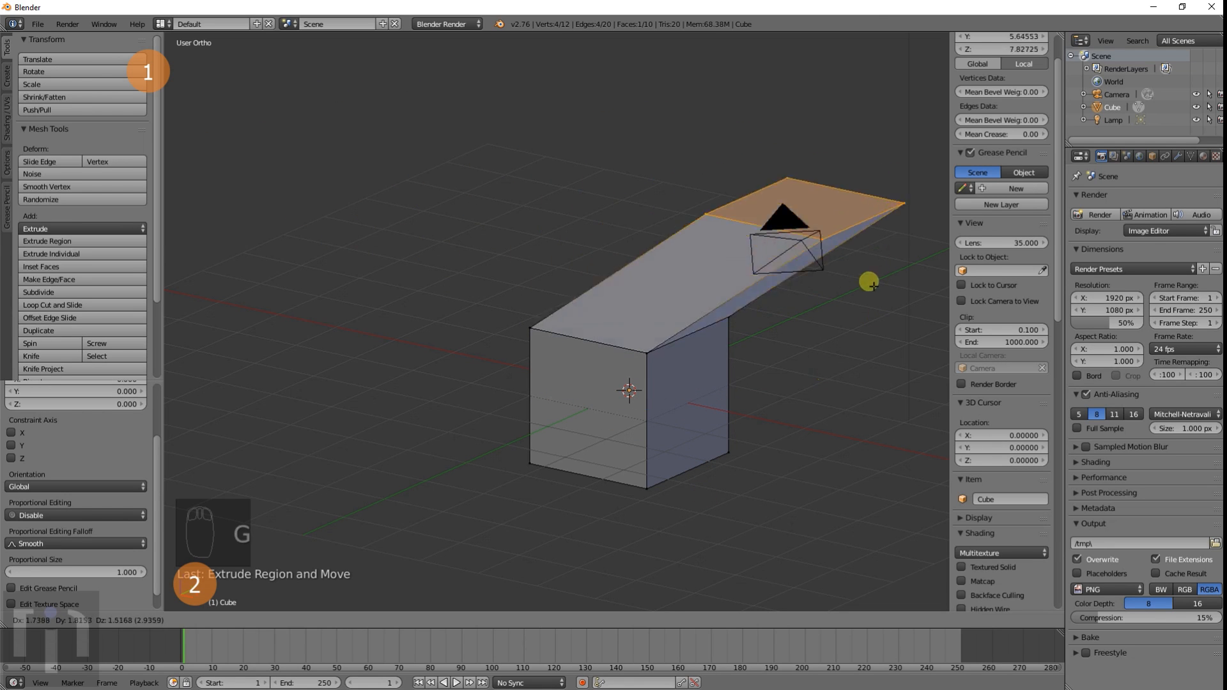
right_click(720, 275)
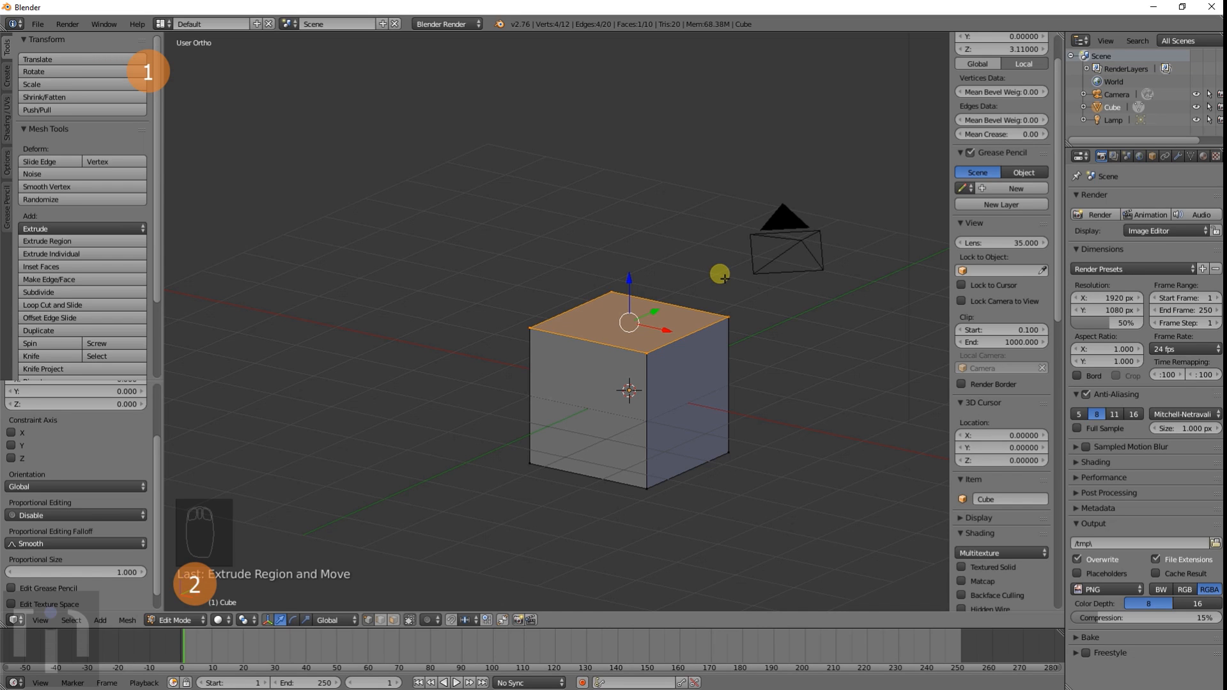
key("ctrl+z")
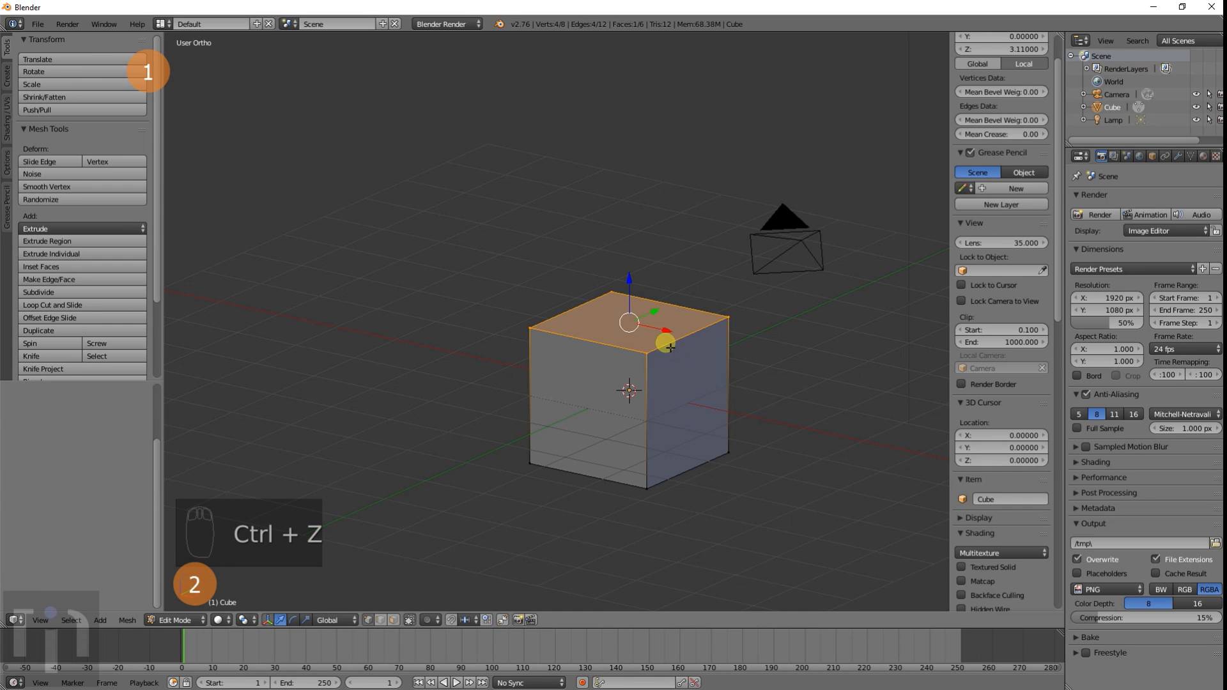
Step: Extrude the top face in place with zero offset and scale the new face inward to form an inset
scroll(678, 351, "up", 2)
scroll(676, 353, "down", 1)
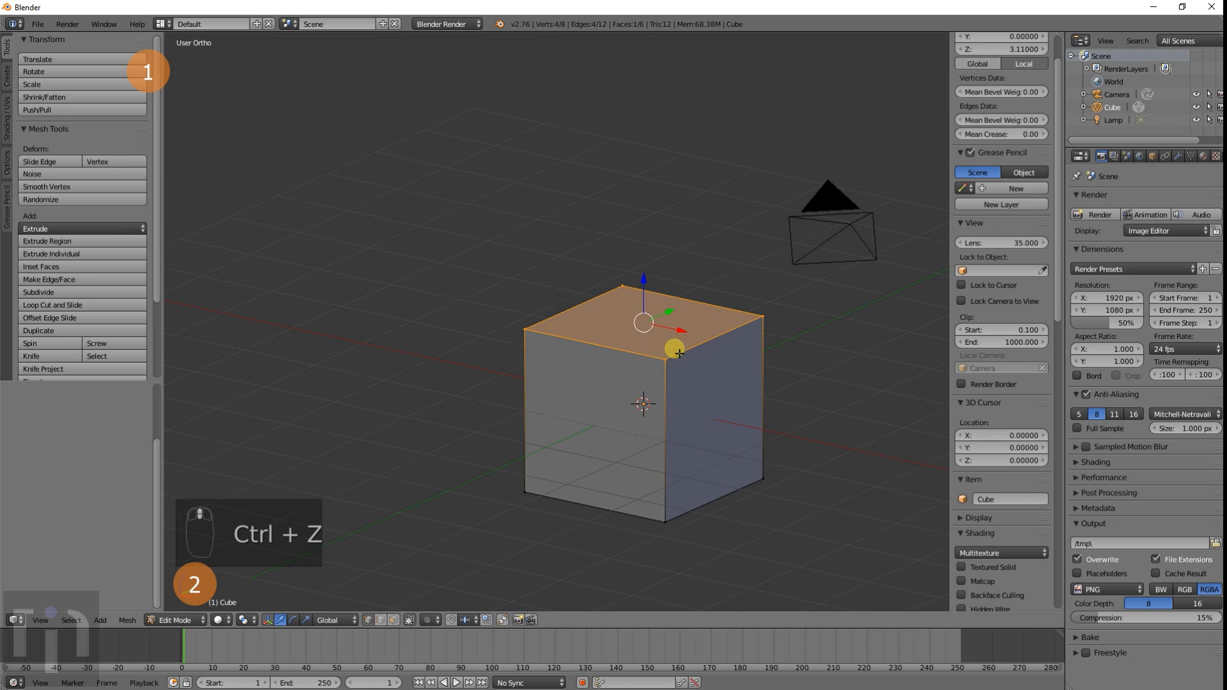
key("e")
right_click(742, 395)
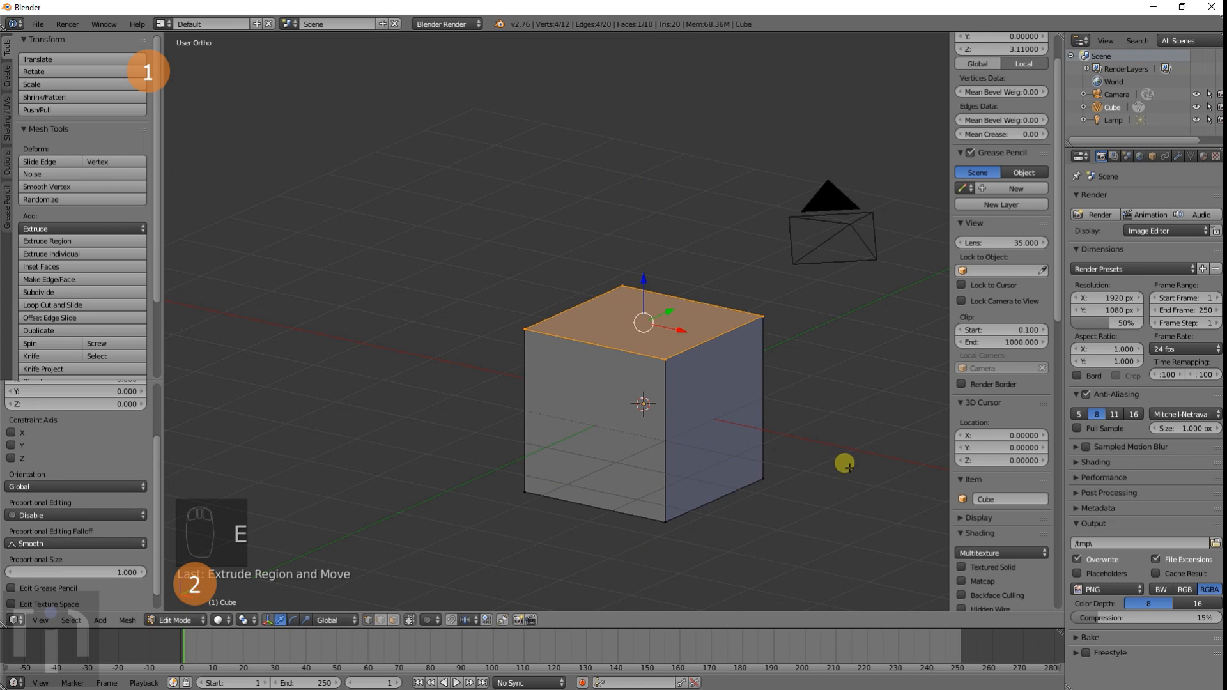
key("s")
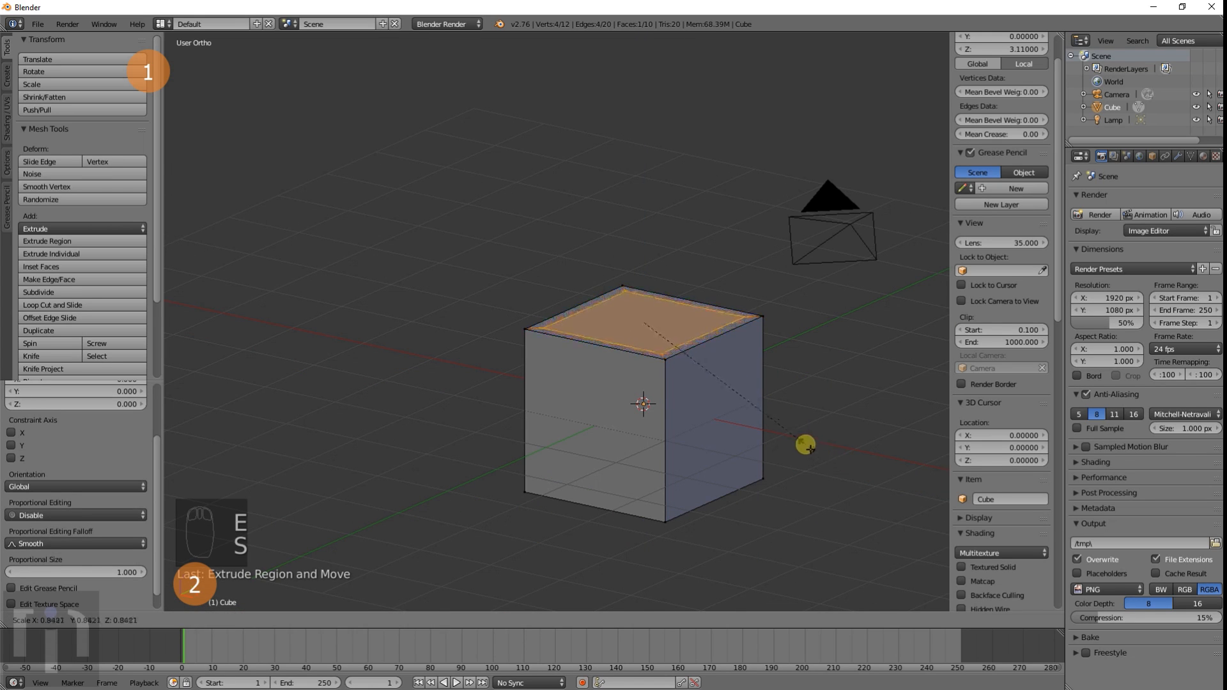
left_click(730, 398)
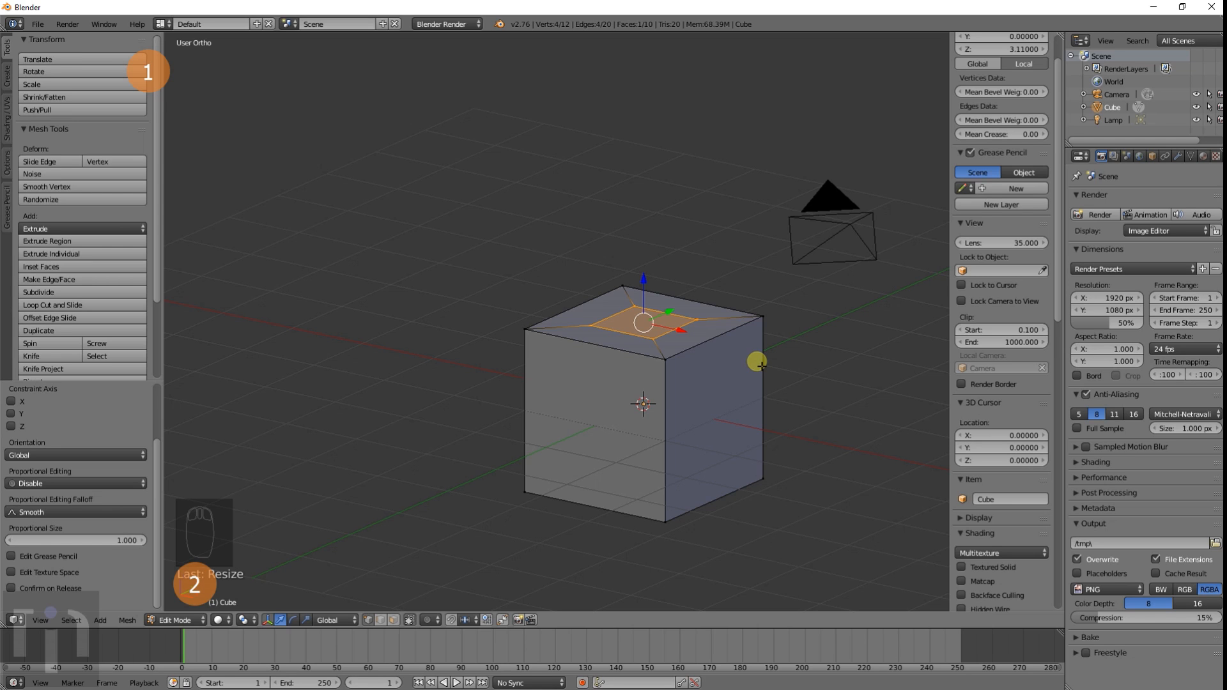
Step: Scale the whole cube down uniformly to about 0.228 in Object Mode
key("Tab")
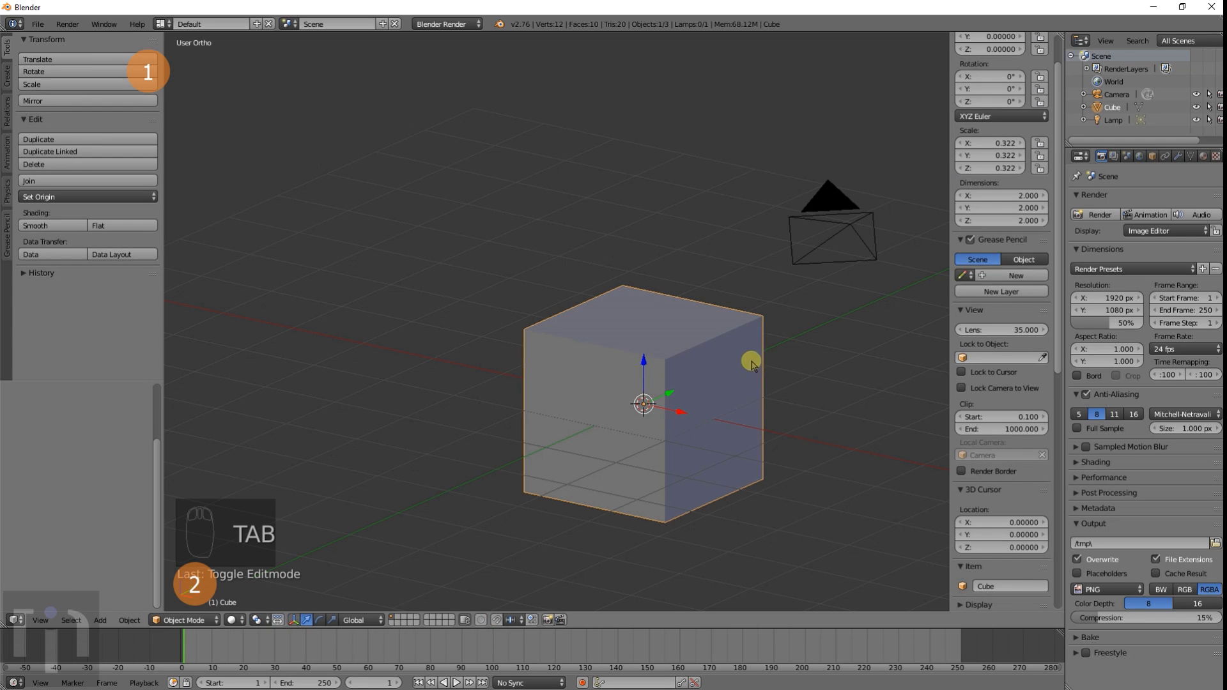
key("s")
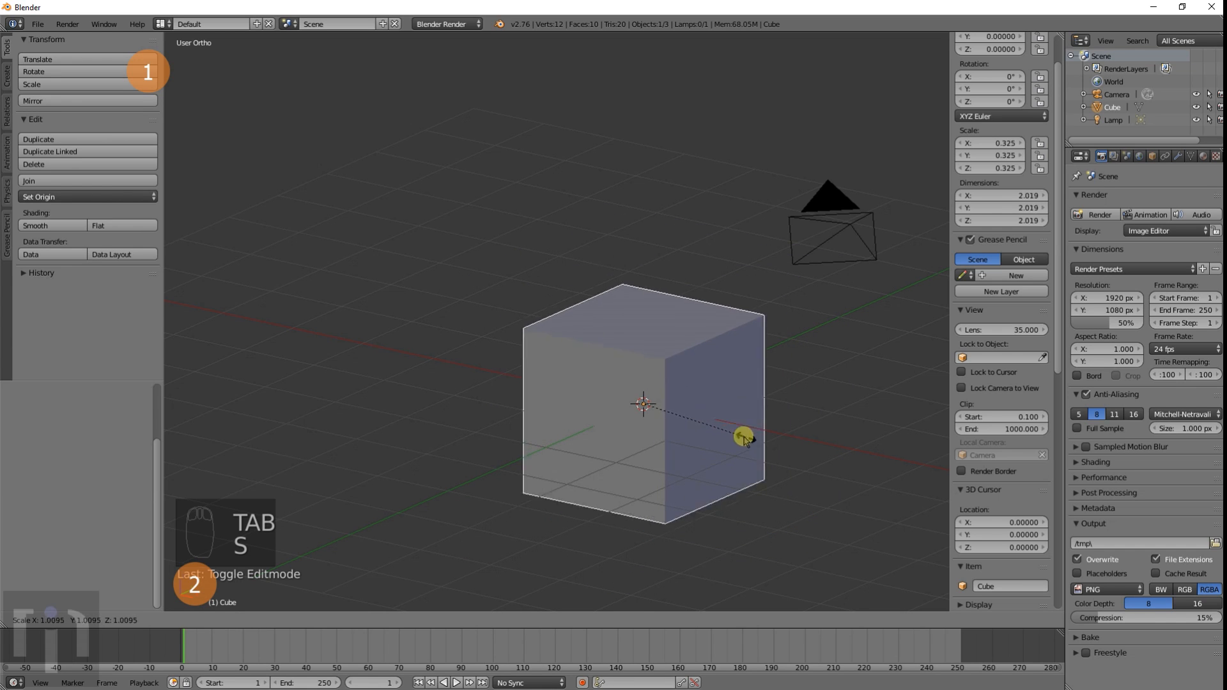
left_click(715, 433)
Step: Scale the cube up uniformly by a factor of 2
key("s")
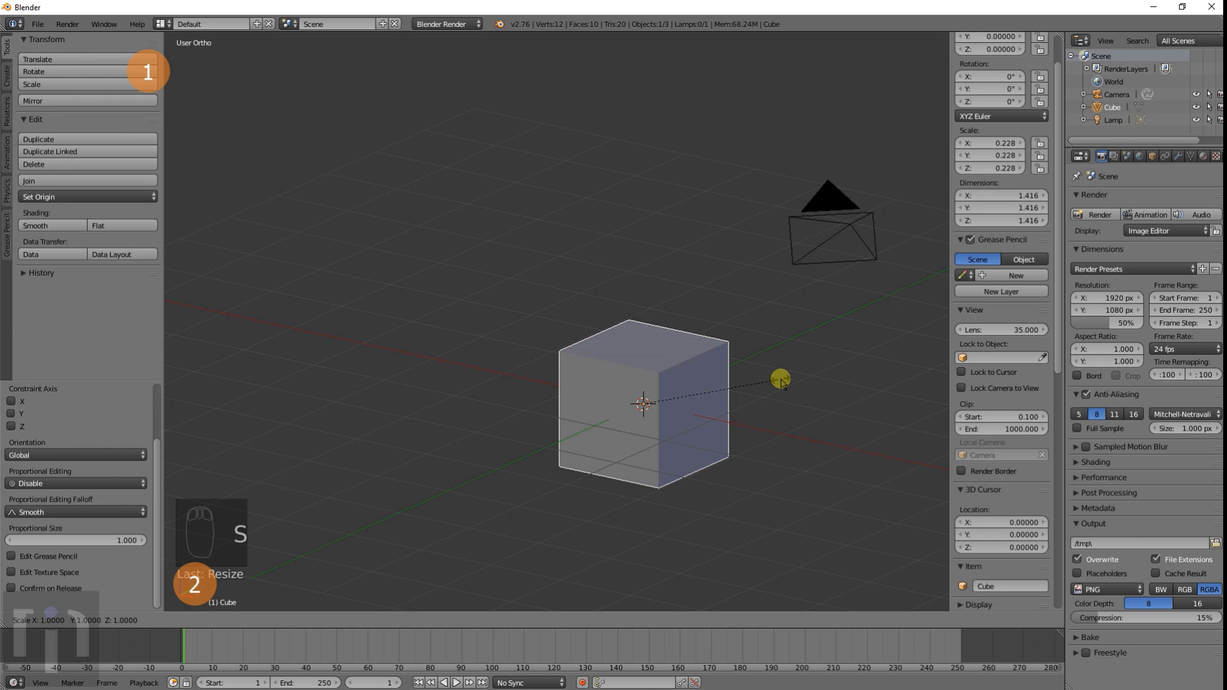
key("2")
left_click(780, 381)
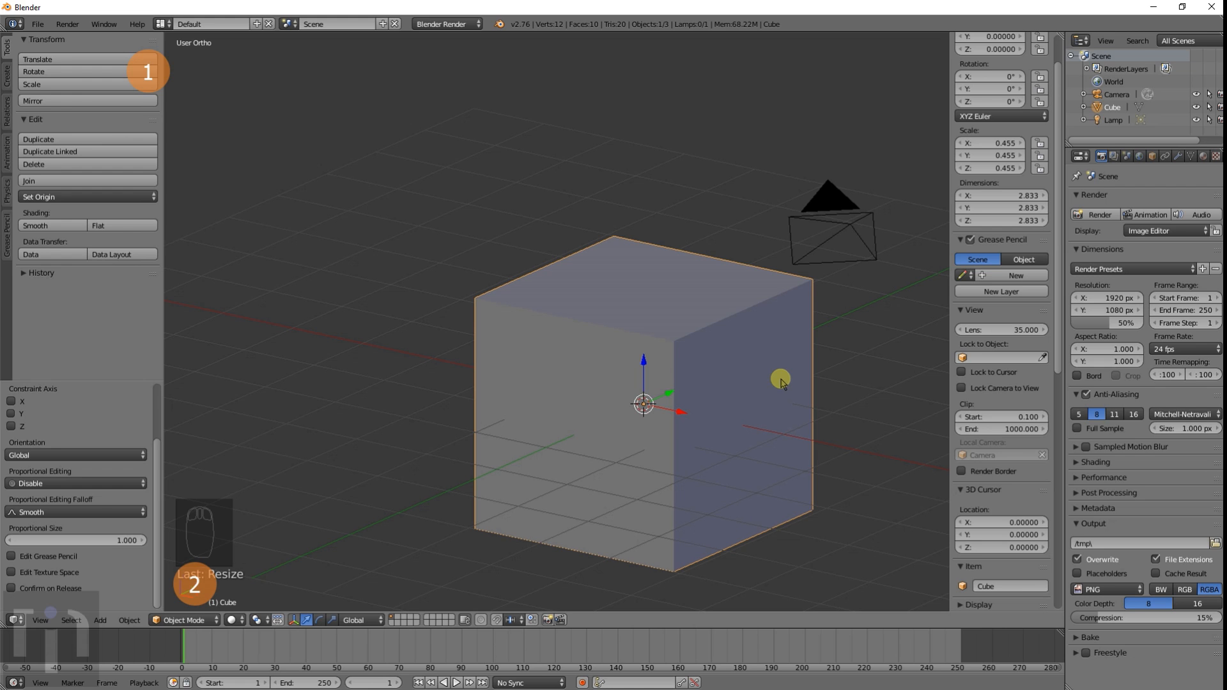
Step: Return to Edit Mode and scale the inner top face up slightly within the cube's top
key("Tab")
middle_click_drag(785, 370, 747, 365)
scroll(747, 364, "up", 2)
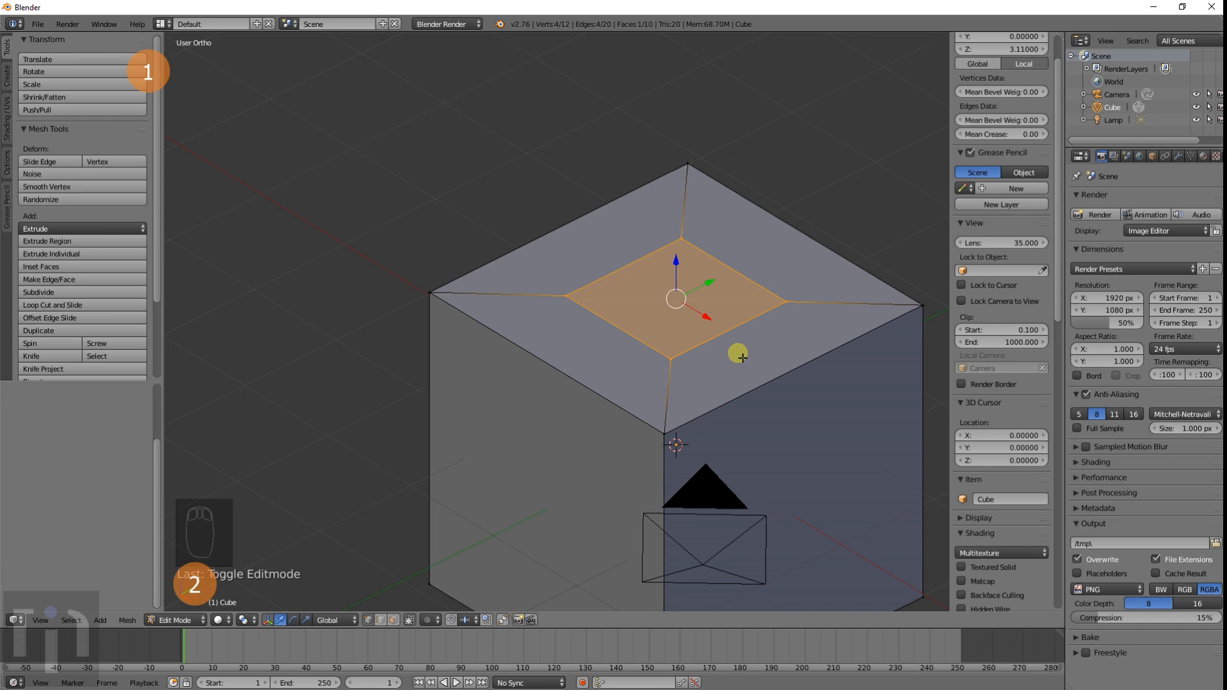
key("s")
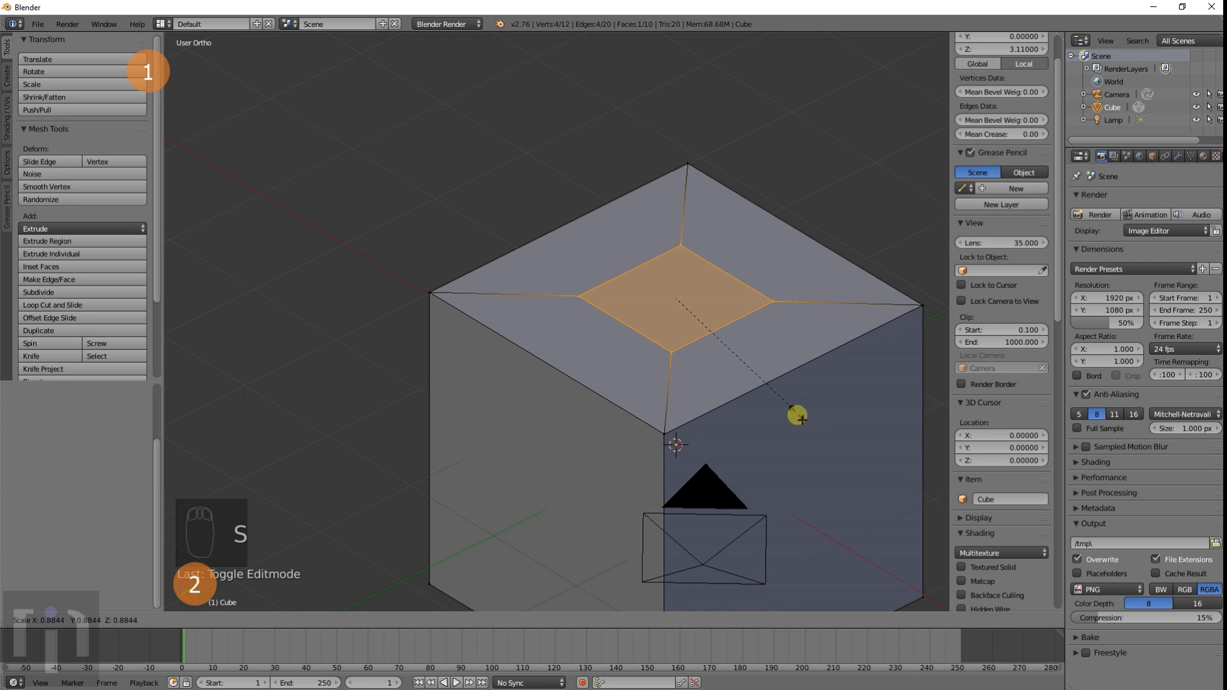
left_click(827, 449)
Step: Extrude the inner top face downward by about 1.335 to form a square recess in the cube
mouse_move(825, 447)
middle_mouse_down()
mouse_move(778, 397)
mouse_move(811, 444)
middle_mouse_up()
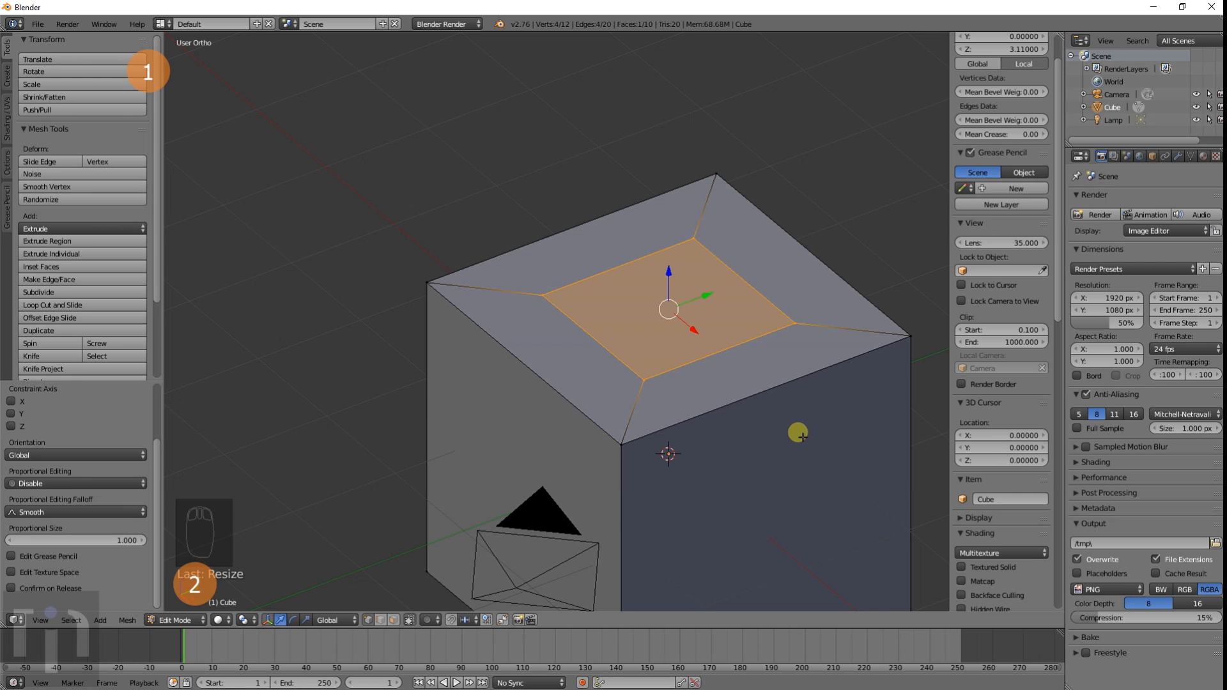
middle_click_drag(797, 432, 778, 430)
key("e")
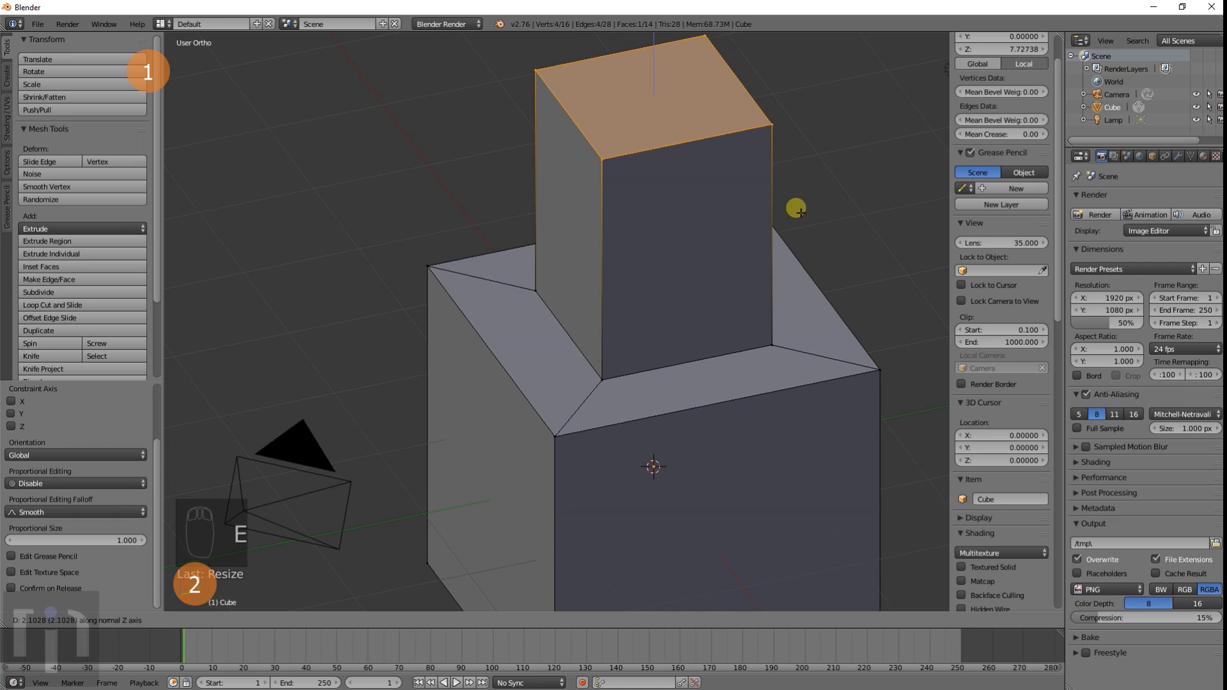
left_click(826, 568)
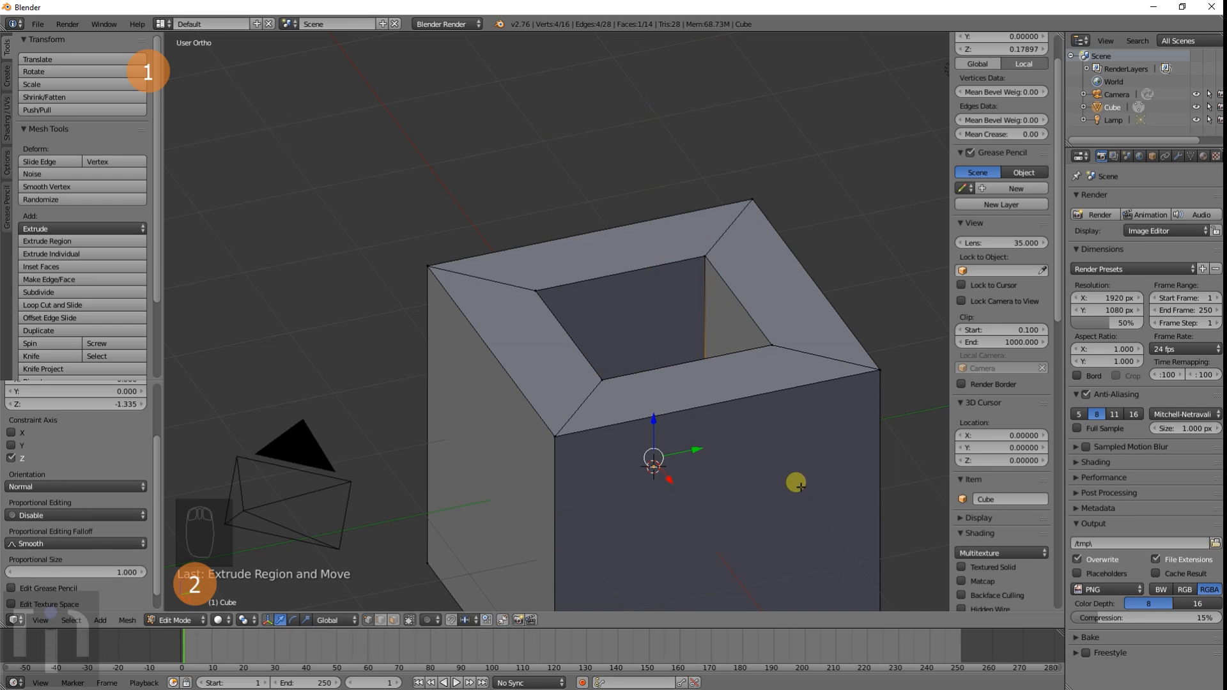
Step: In front wireframe view, lower the recess's bottom face along Z to a local height of about -2.431, then restore solid shading
key("KP_1")
key("z")
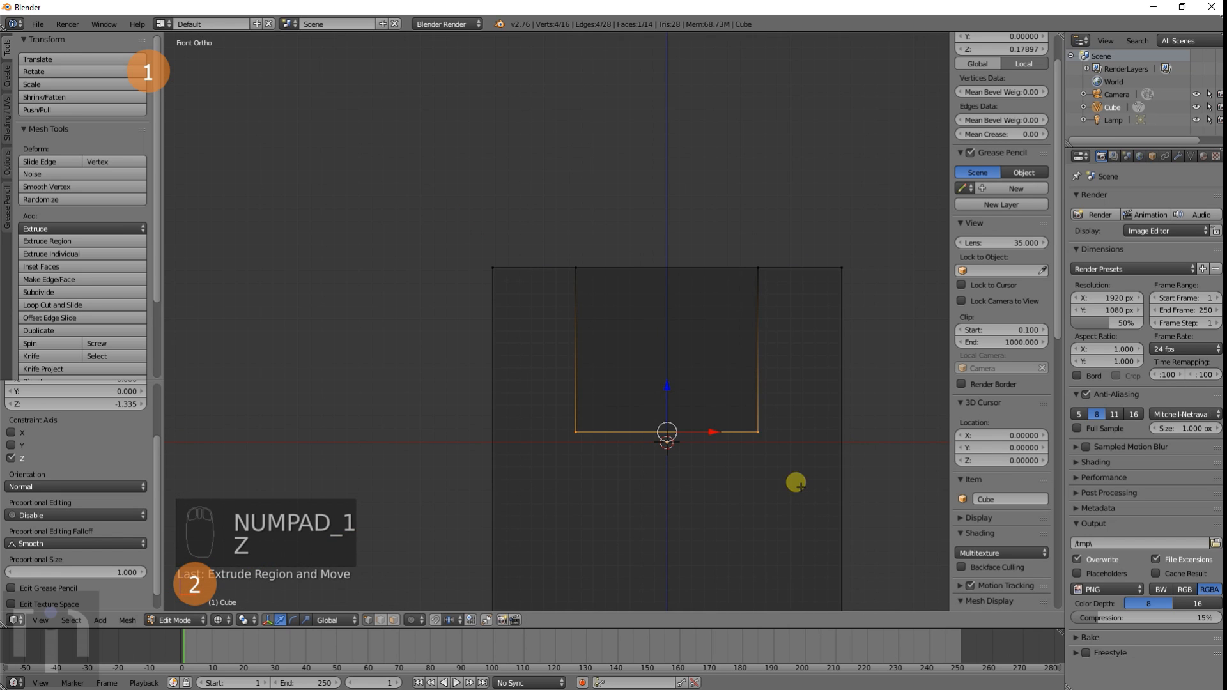
middle_click_drag(796, 482, 636, 343, "shift")
scroll(636, 343, "up", 2)
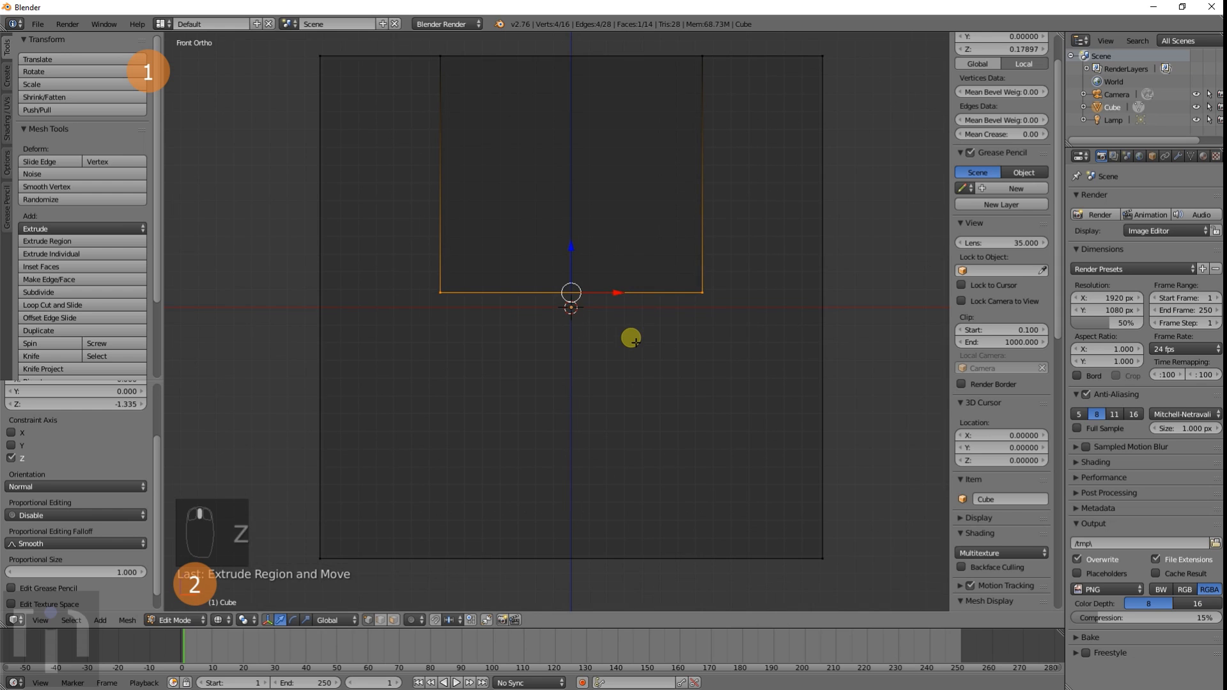
key("g")
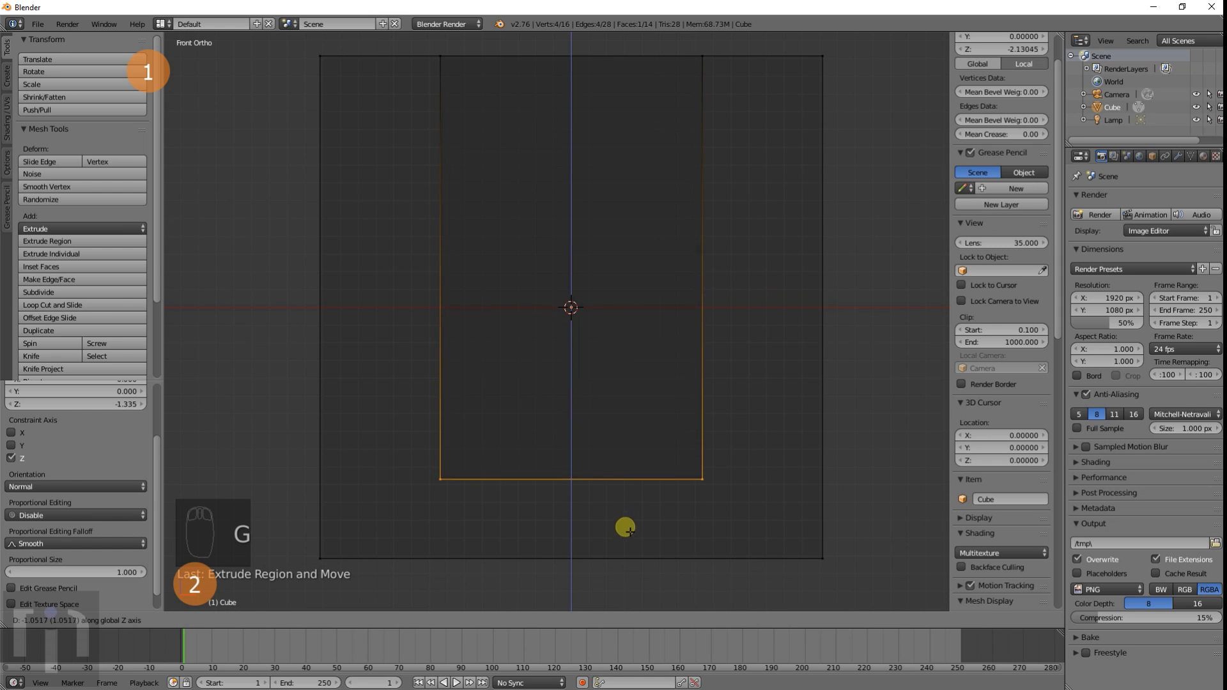
left_click(622, 549)
key("z")
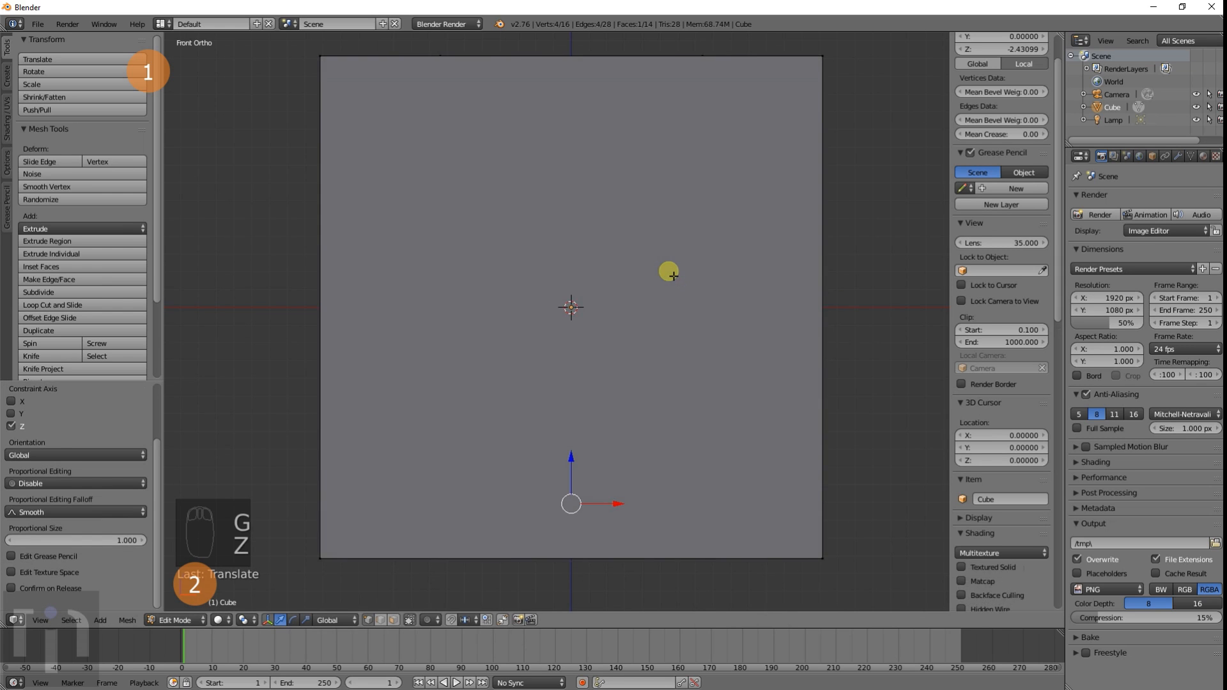
Step: Return to Object Mode and switch the cube to wireframe display to examine the deepened recess from several angles
scroll(666, 273, "down", 3)
key("Tab")
middle_click_drag(665, 267, 543, 307)
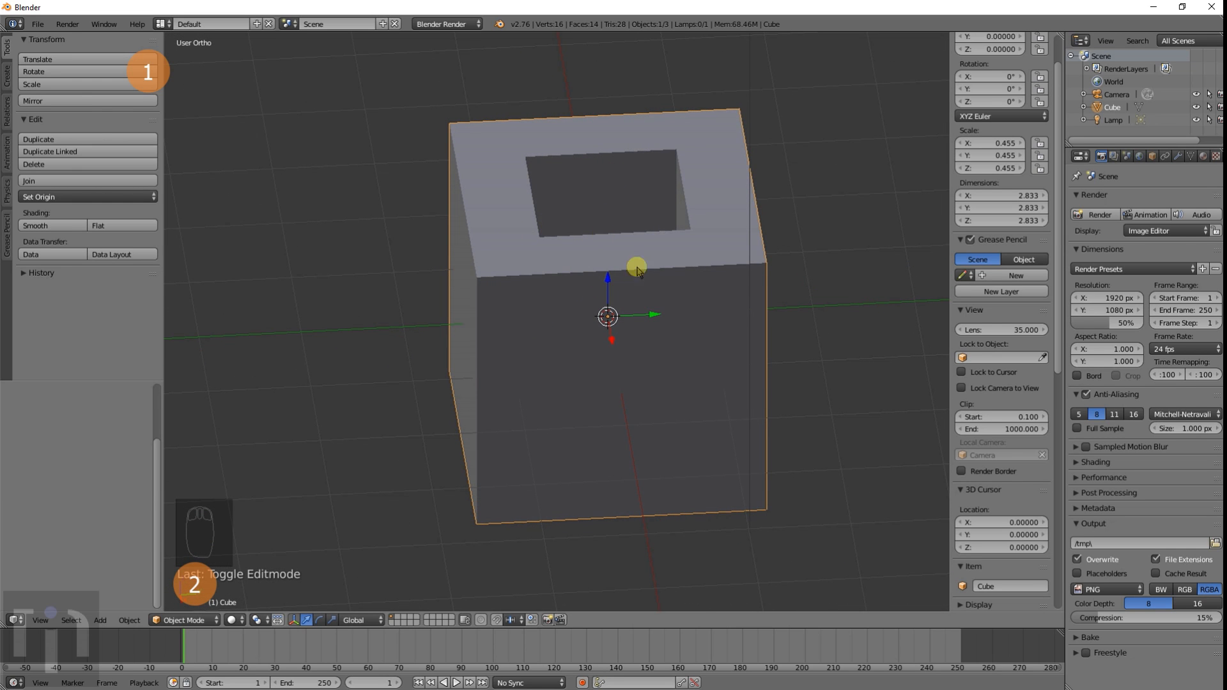
mouse_move(618, 222)
middle_mouse_down()
mouse_move(625, 315)
mouse_move(581, 282)
mouse_move(599, 239)
mouse_move(720, 200)
mouse_move(699, 205)
middle_mouse_up()
key("z")
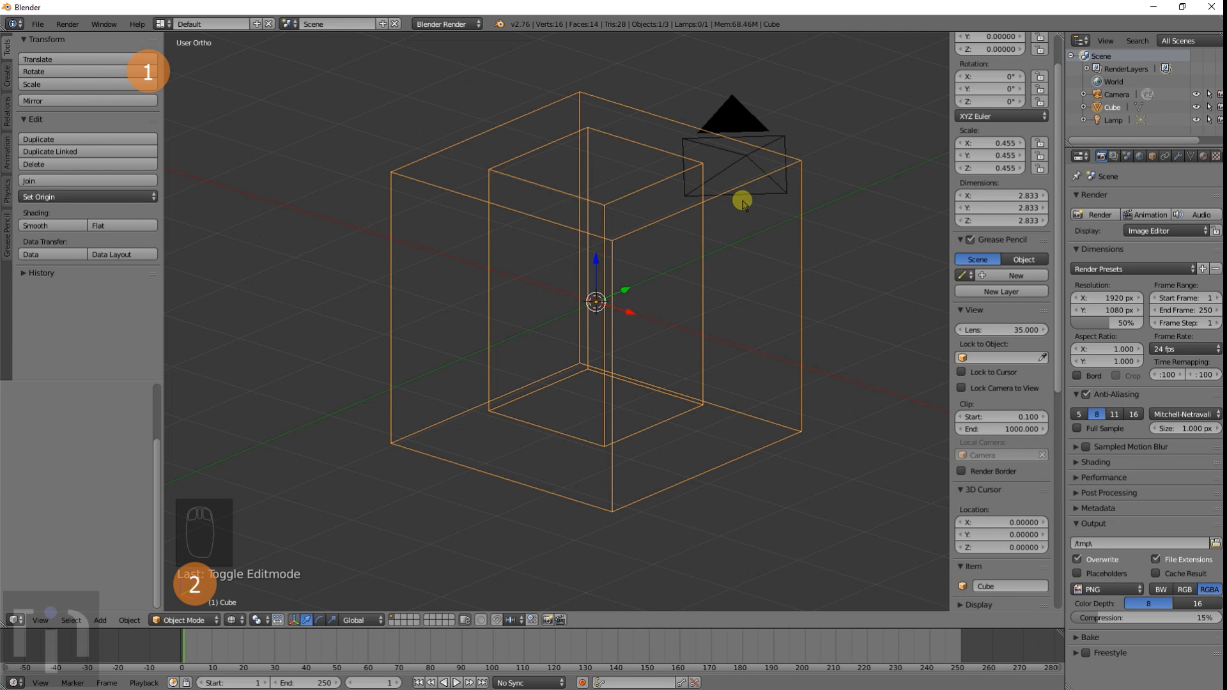
scroll(704, 211, "down", 3)
middle_click_drag(704, 260, 494, 277)
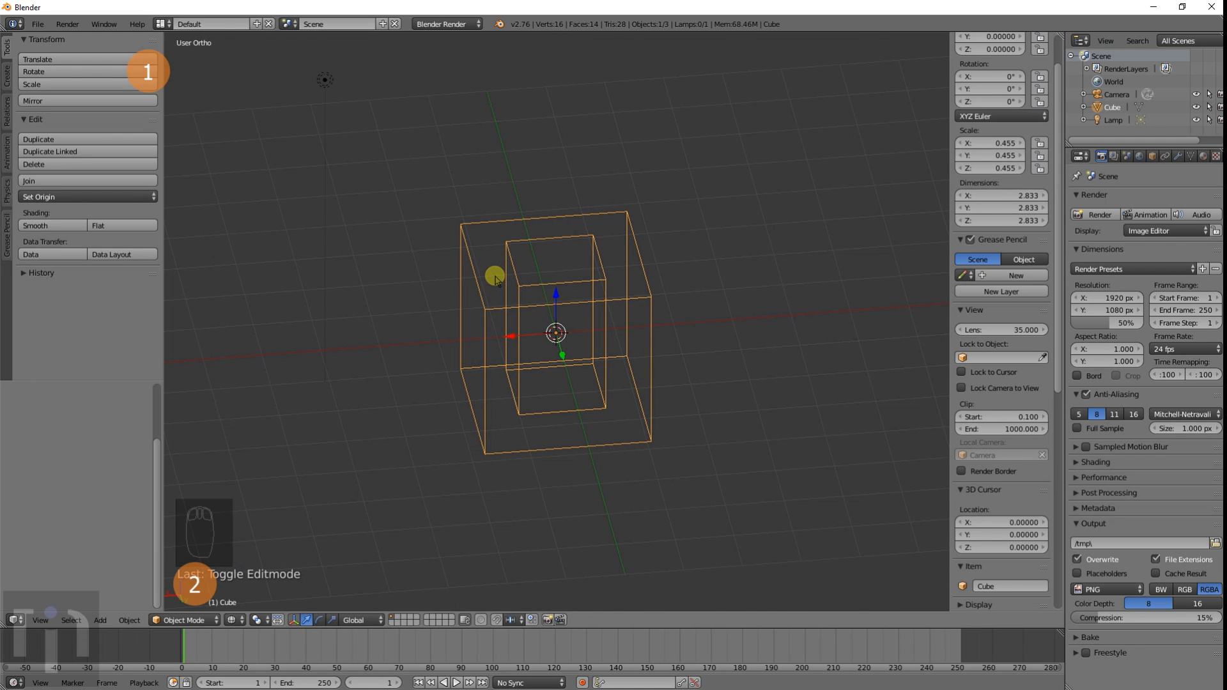